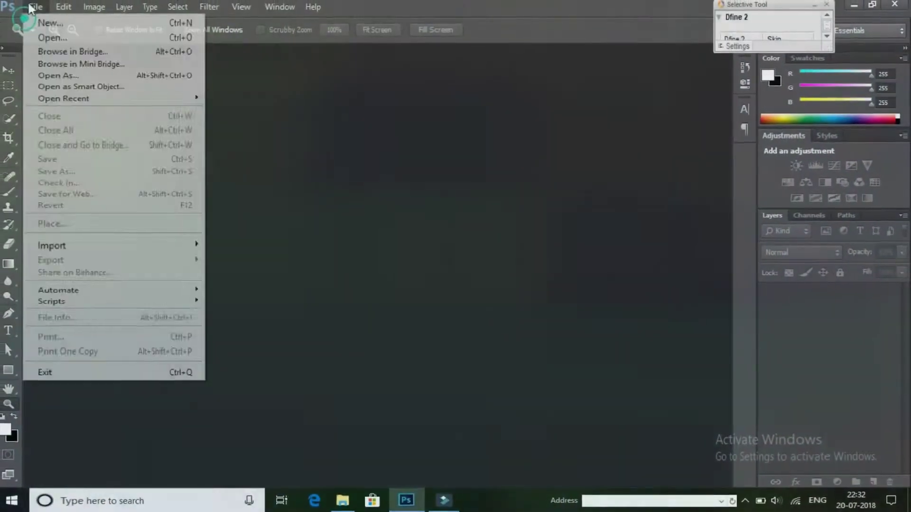
Open the New document settings from the File menu
left_click(39, 21)
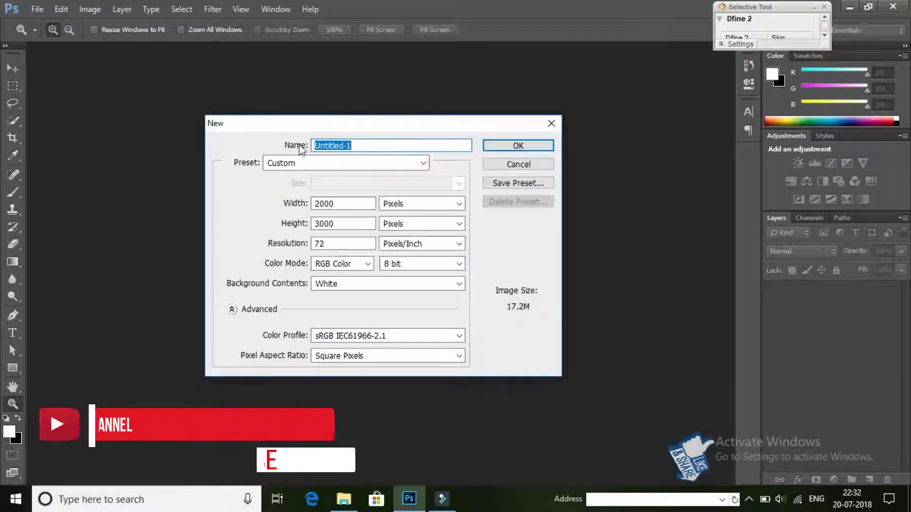
Create a 3000 × 2000 px white document and open DSC00823.psd from File Explorer
double_click(356, 203)
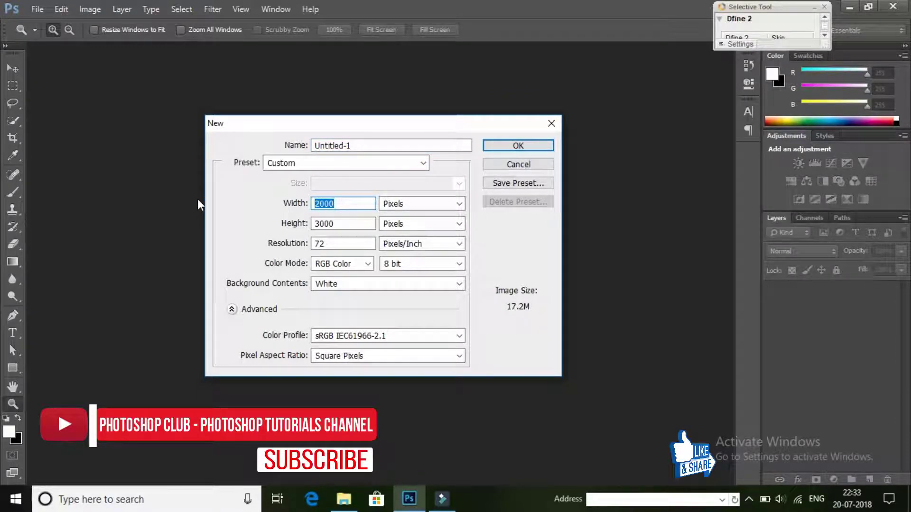
type("3000")
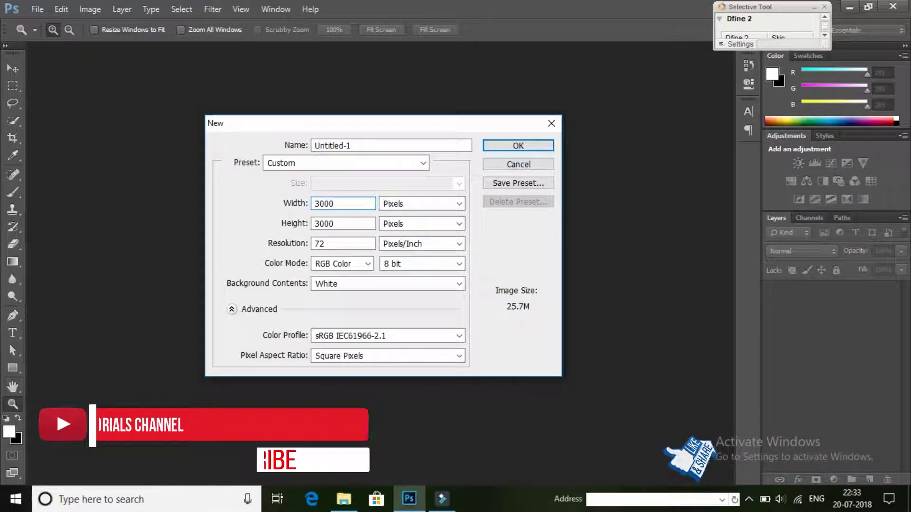
double_click(323, 224)
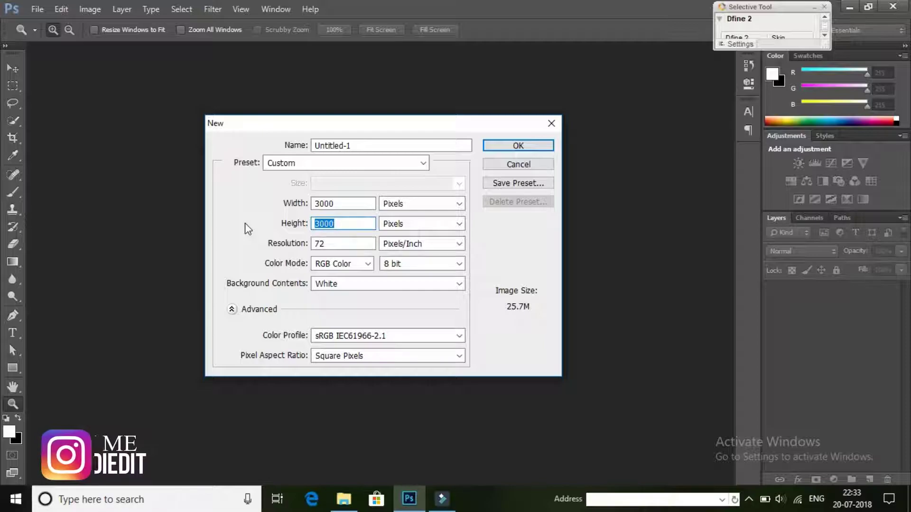
type("20")
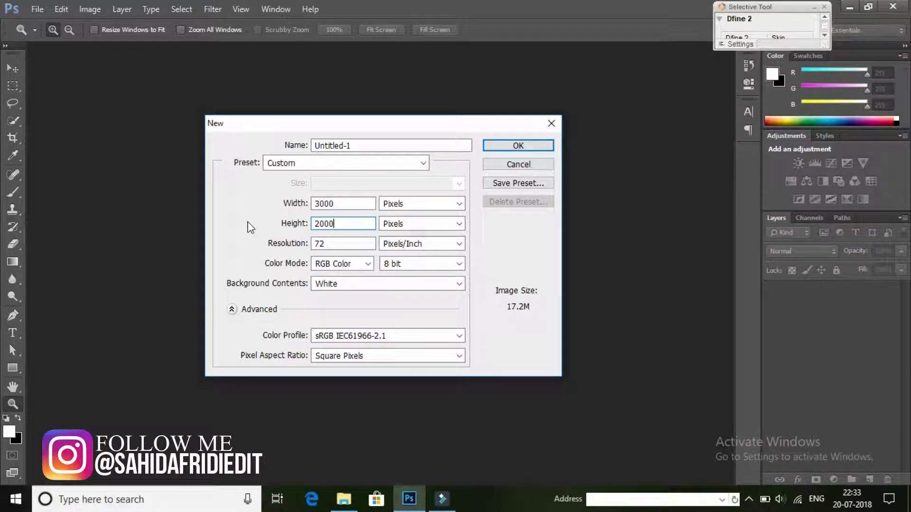
left_click(544, 147)
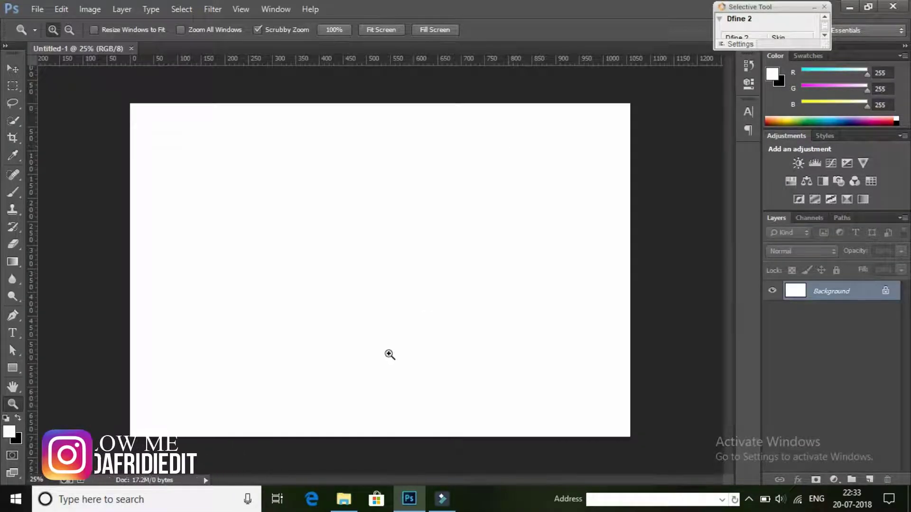
left_click(343, 499)
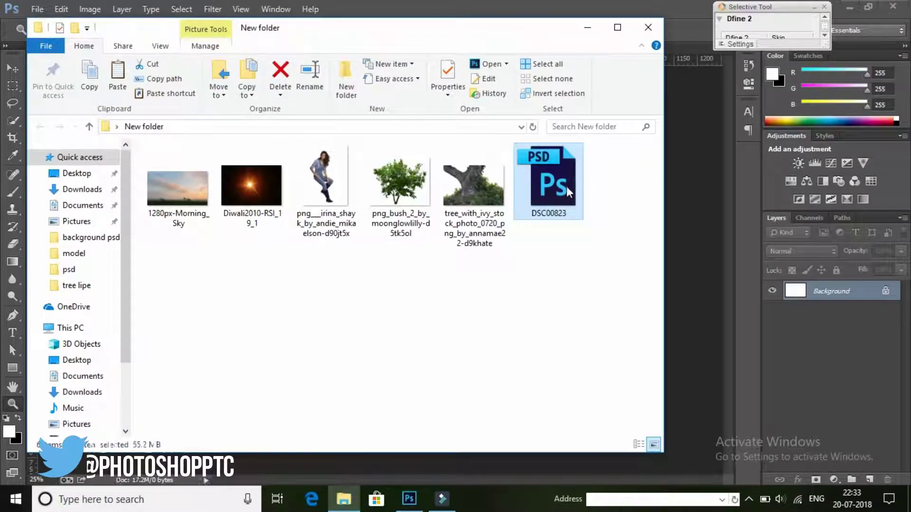
left_click_drag(566, 186, 683, 22)
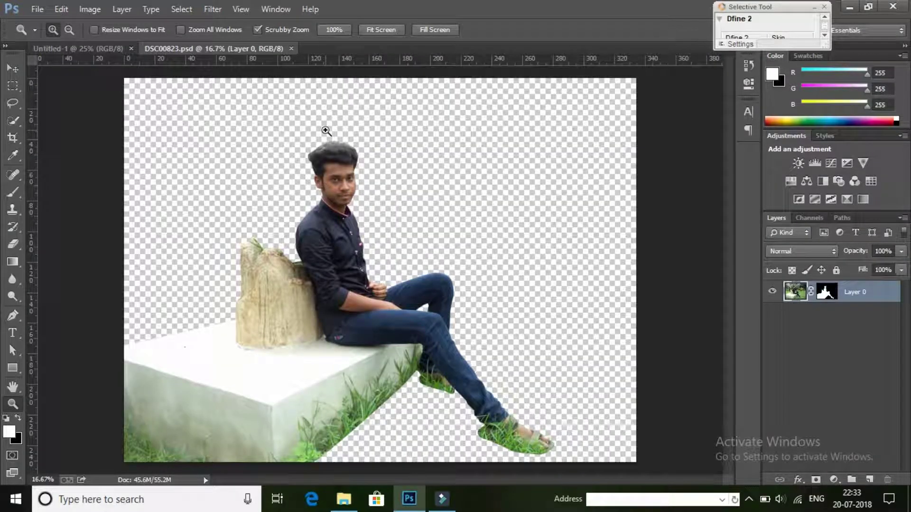
Refine the man's hair mask with Refine Radius strokes, Contrast 17 and Shift Edge -7
left_click(326, 130)
left_click(335, 166)
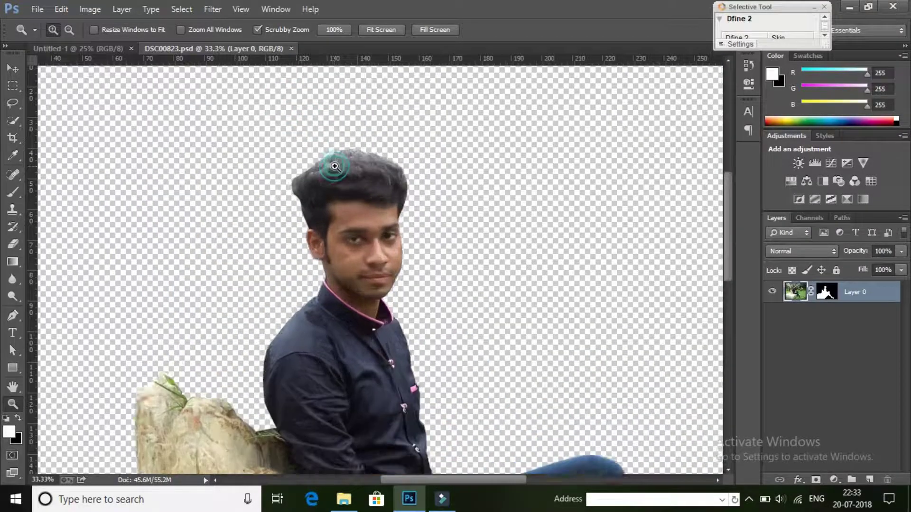
left_click(340, 157)
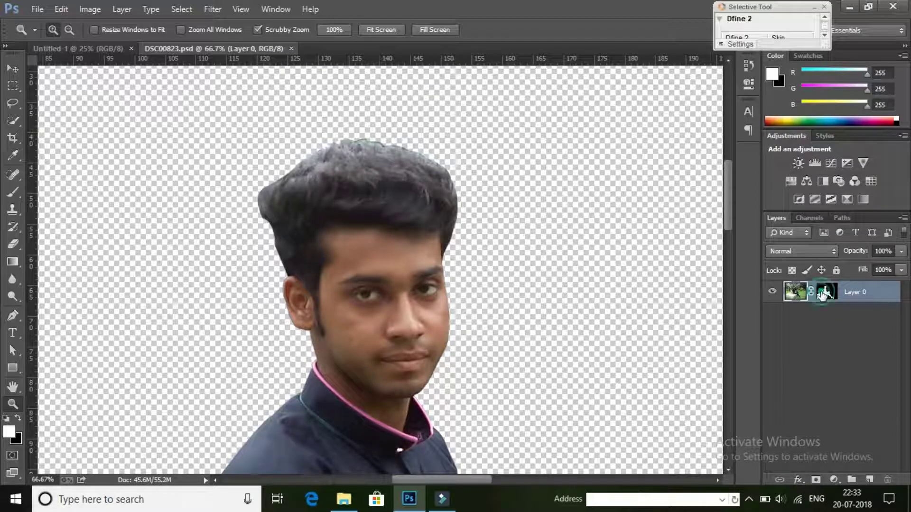
right_click(822, 295)
left_click(816, 401)
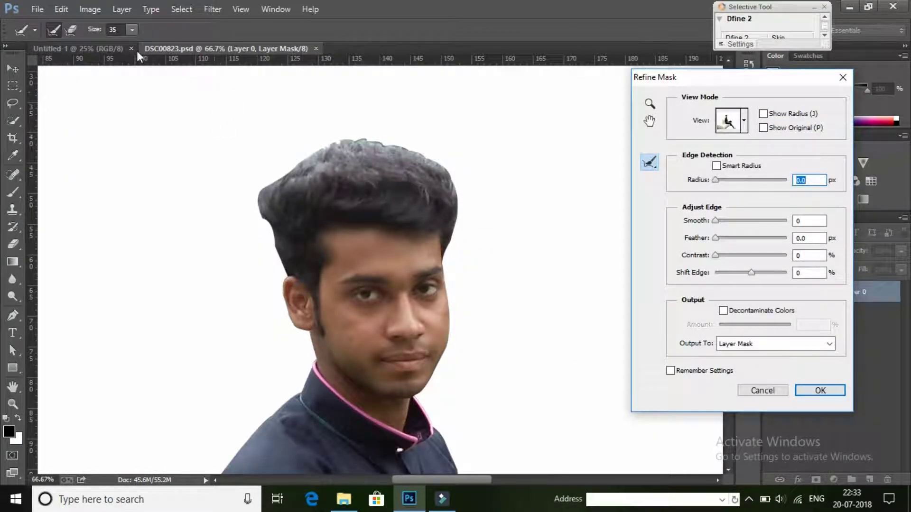
left_click_drag(95, 31, 90, 34)
left_click_drag(283, 273, 272, 248)
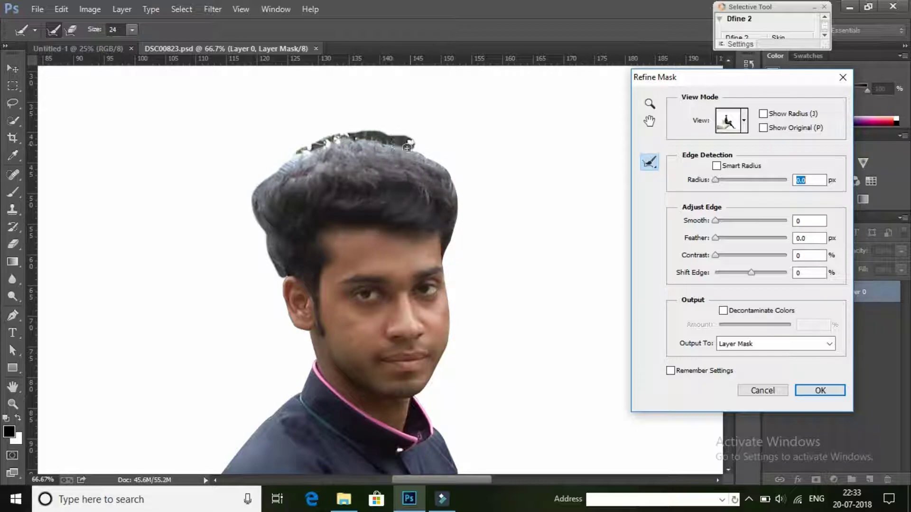
left_click_drag(437, 161, 457, 189)
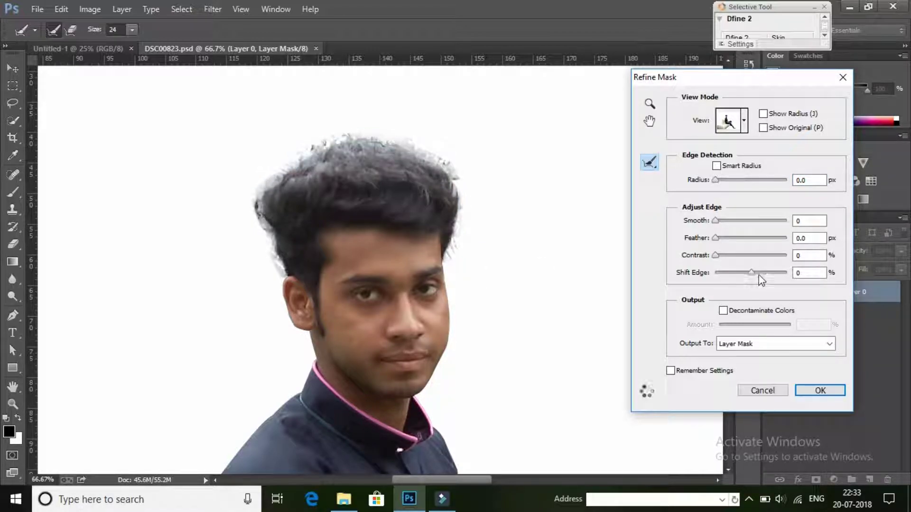
left_click_drag(754, 276, 728, 257)
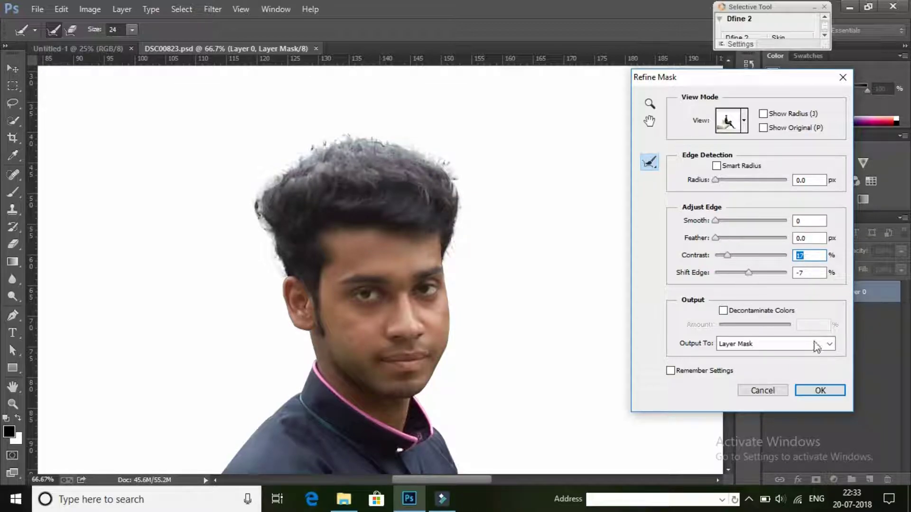
left_click(836, 392)
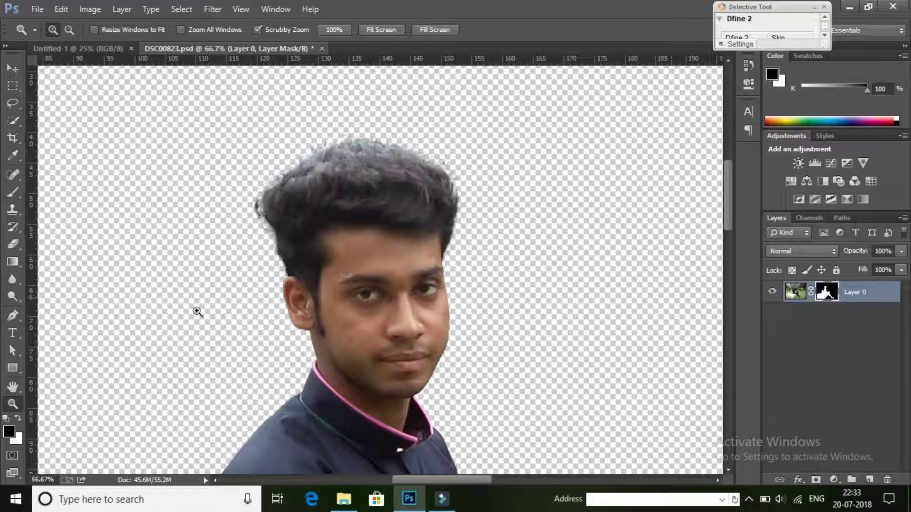
Fit the cutout on screen and drag the man layer onto the Untitled-1 tab
right_click(312, 217)
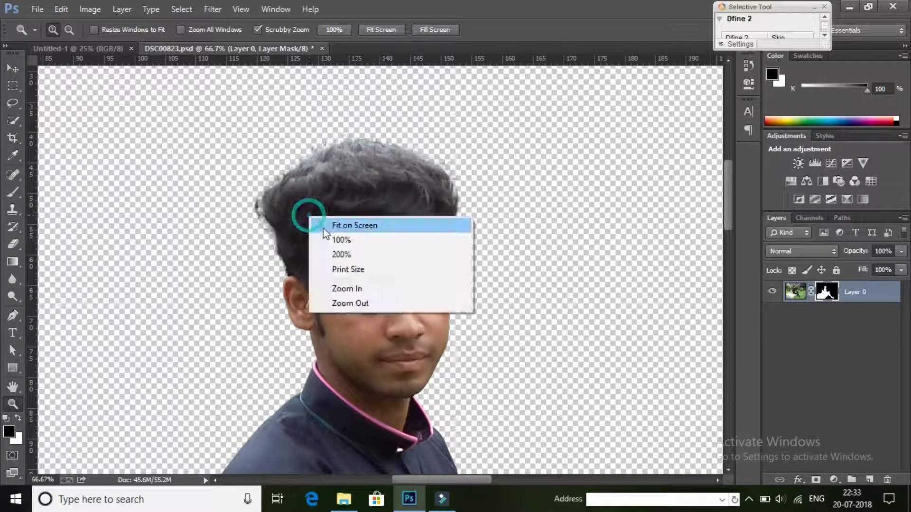
left_click(323, 227)
right_click(345, 215)
left_click(400, 303)
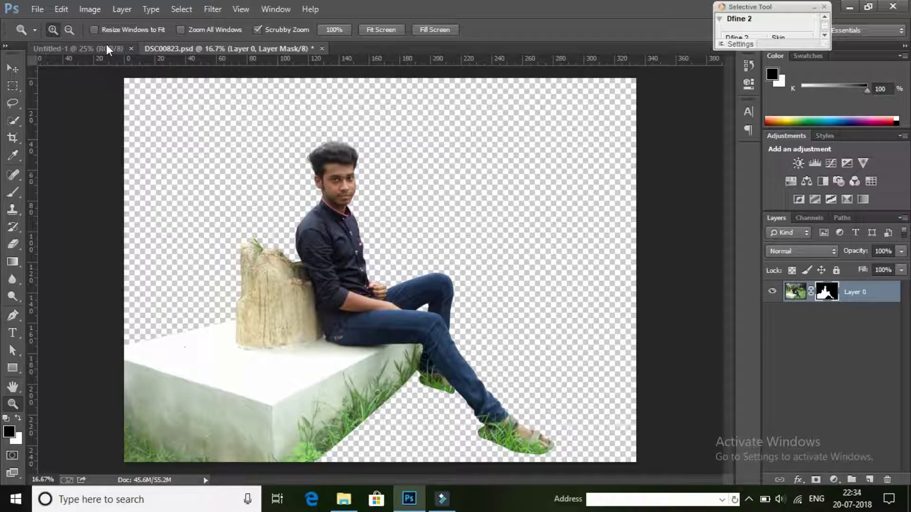
left_click(12, 68)
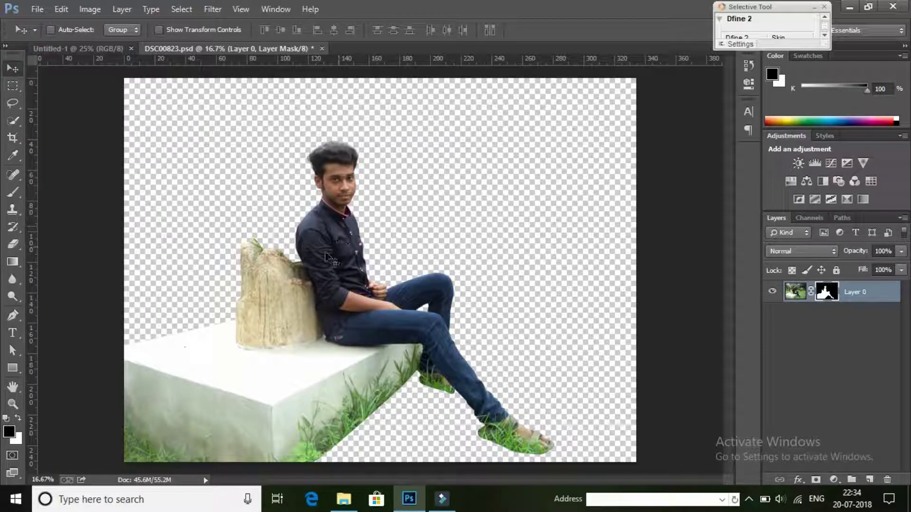
left_click_drag(312, 255, 112, 67)
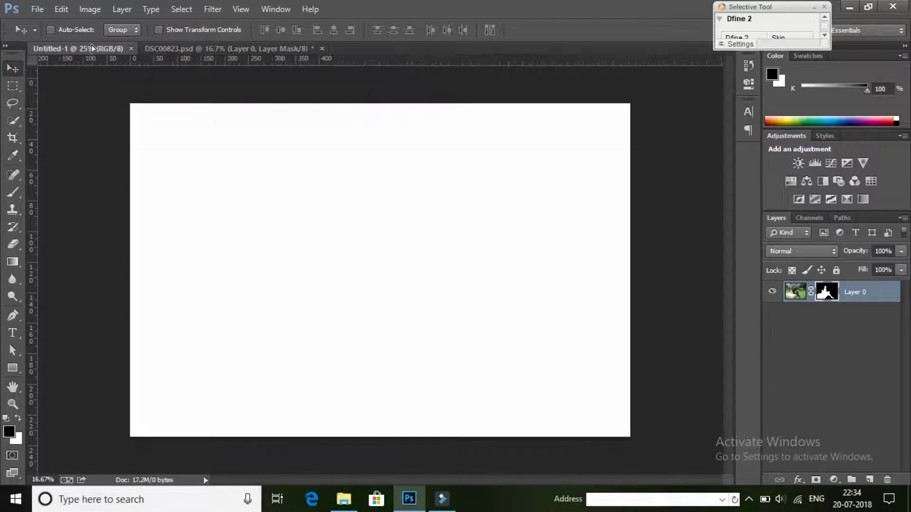
Drop the man layer into Untitled-1 and try a first scale-down, then cancel it
left_click_drag(112, 67, 374, 209)
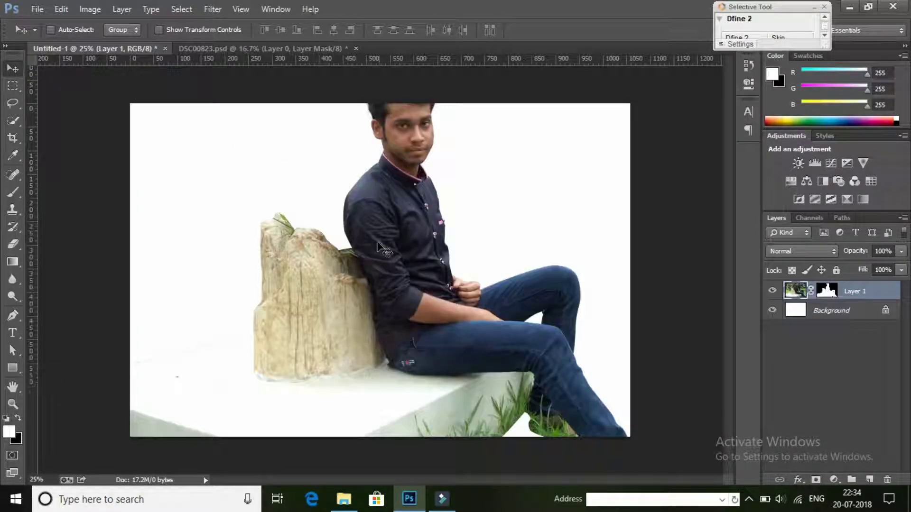
left_click_drag(394, 287, 397, 299)
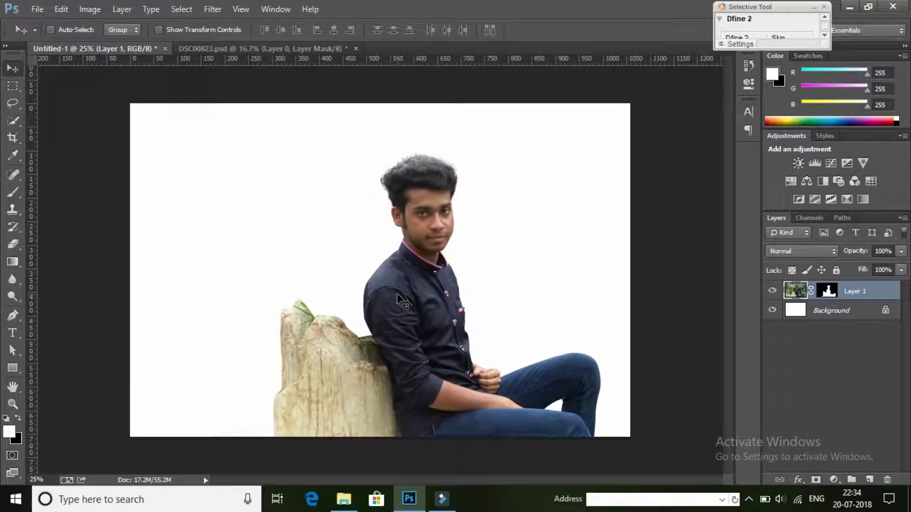
key("ctrl+t")
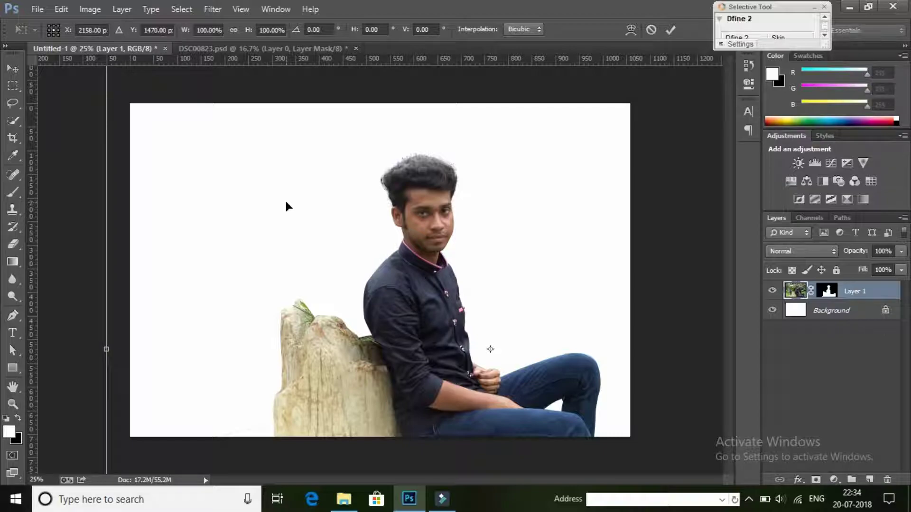
left_click_drag(301, 227, 315, 264)
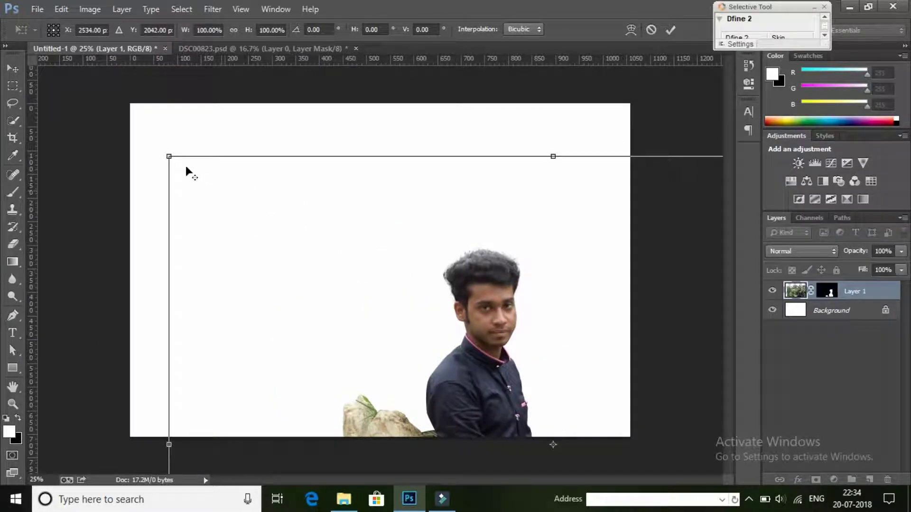
left_click_drag(170, 157, 242, 207)
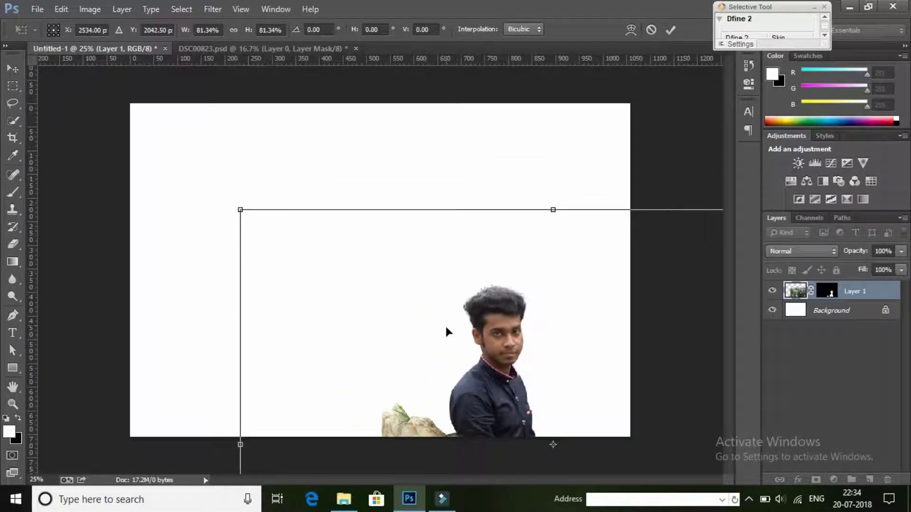
mouse_move(446, 331)
left_mouse_down()
mouse_move(230, 190)
mouse_move(286, 199)
left_mouse_up()
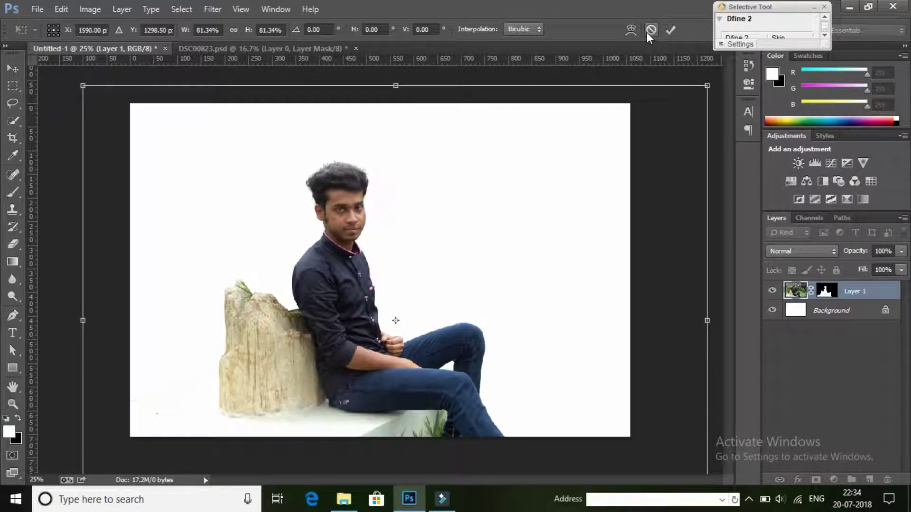
left_click(646, 32)
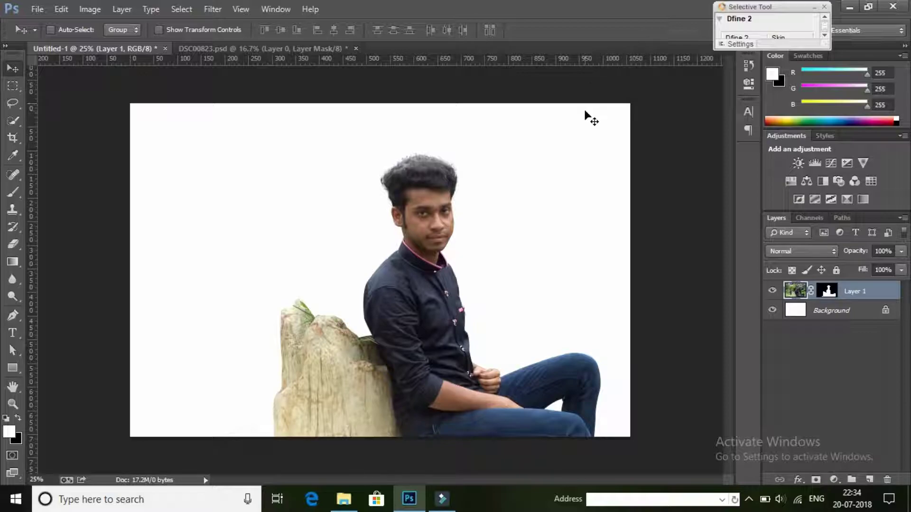
Scale the seated man to about 67% and position him near the lower centre
key("ctrl+t")
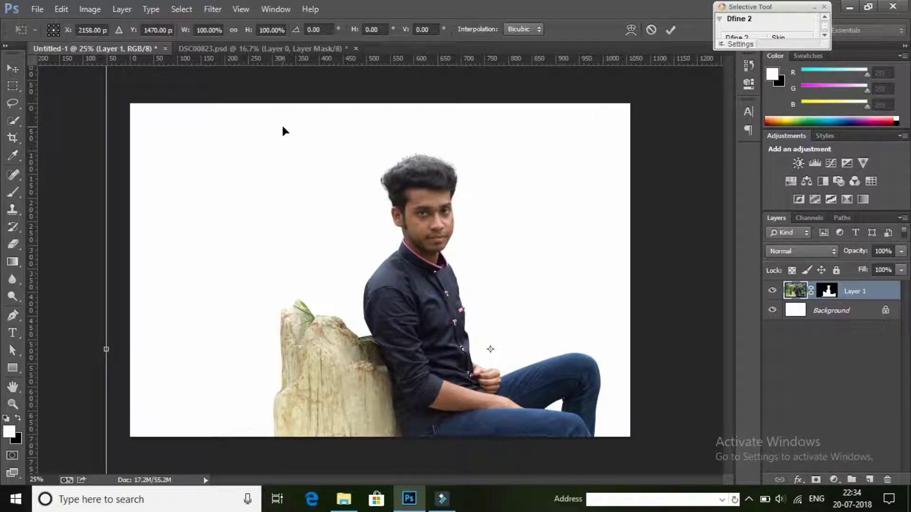
left_click_drag(283, 126, 284, 206)
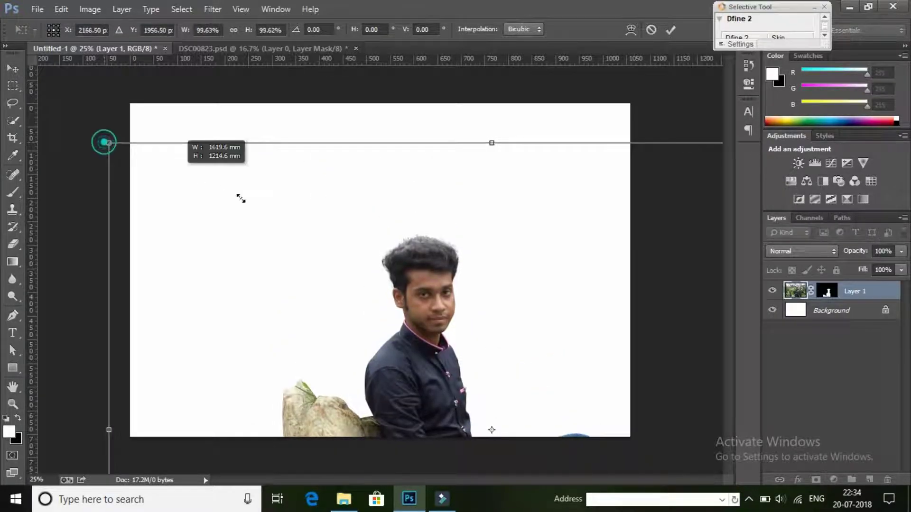
left_click_drag(105, 143, 325, 245)
mouse_move(423, 336)
left_mouse_down()
mouse_move(272, 183)
mouse_move(316, 153)
mouse_move(306, 136)
left_mouse_up()
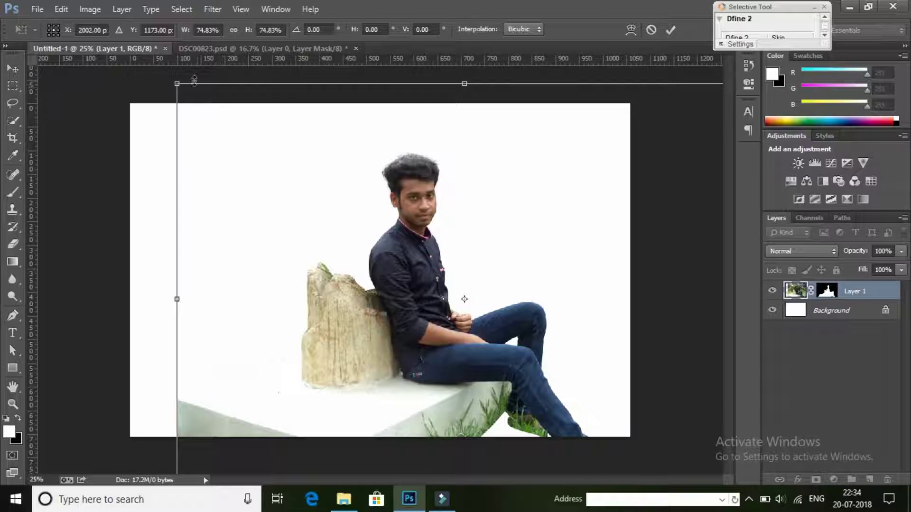
left_click_drag(179, 83, 246, 126)
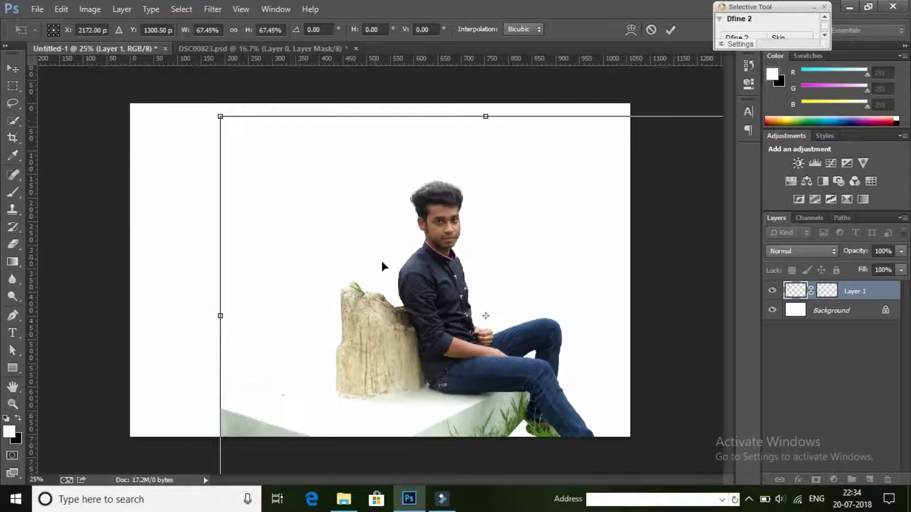
mouse_move(383, 264)
left_mouse_down()
mouse_move(348, 215)
mouse_move(349, 264)
left_mouse_up()
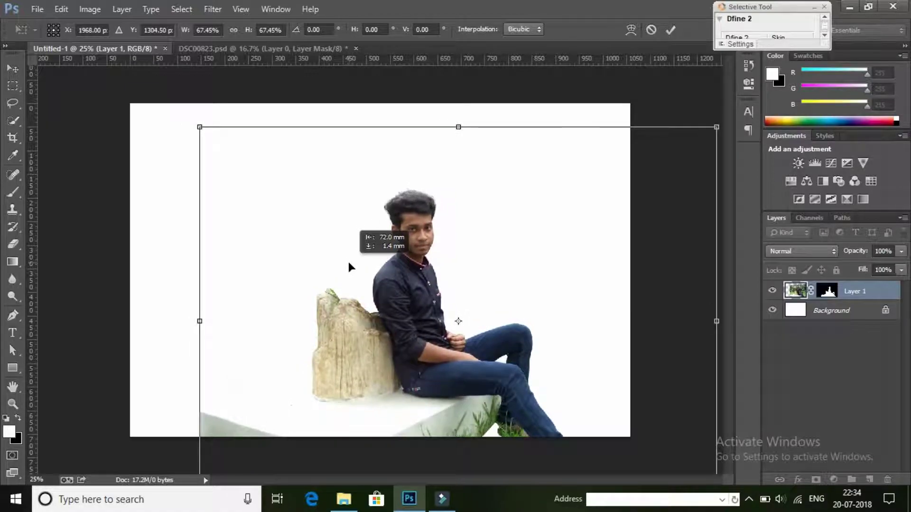
left_click(671, 30)
Add a white Color Fill layer above the Background and convert the Background to Layer 0
left_click(835, 316)
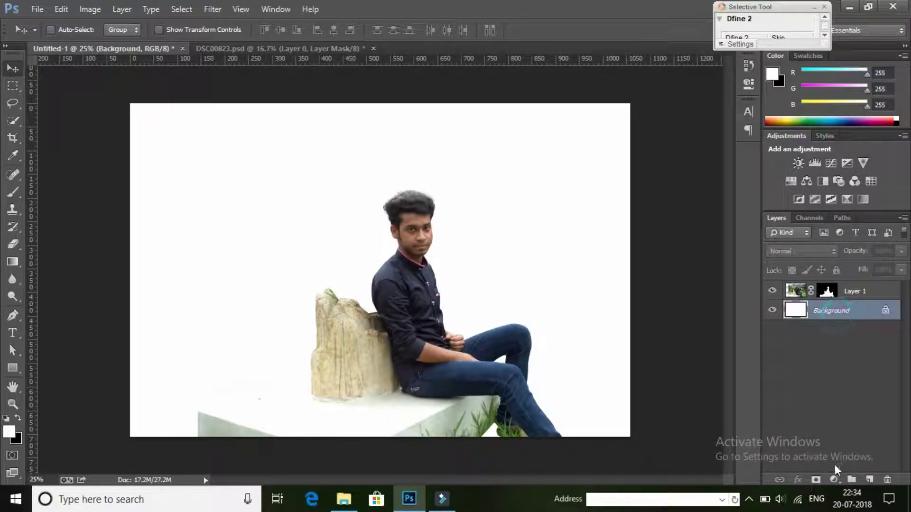
left_click(834, 479)
left_click(827, 192)
left_click(863, 227)
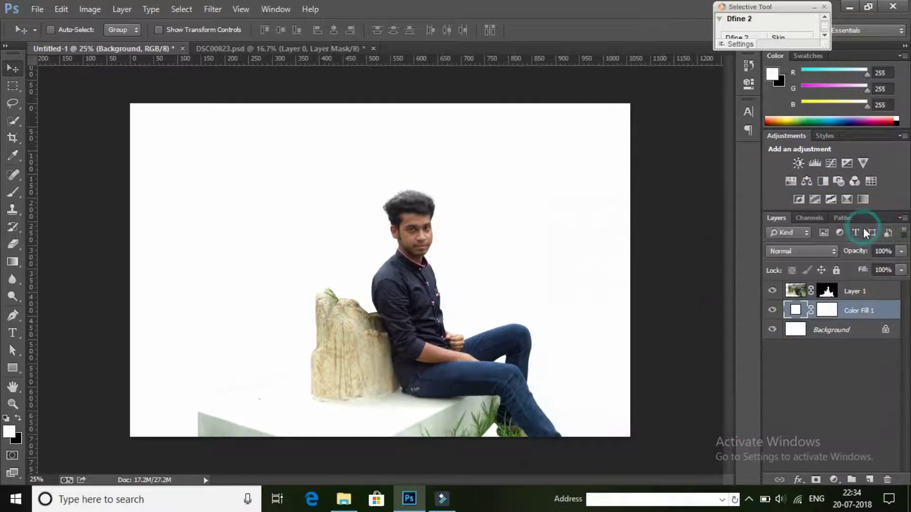
double_click(846, 338)
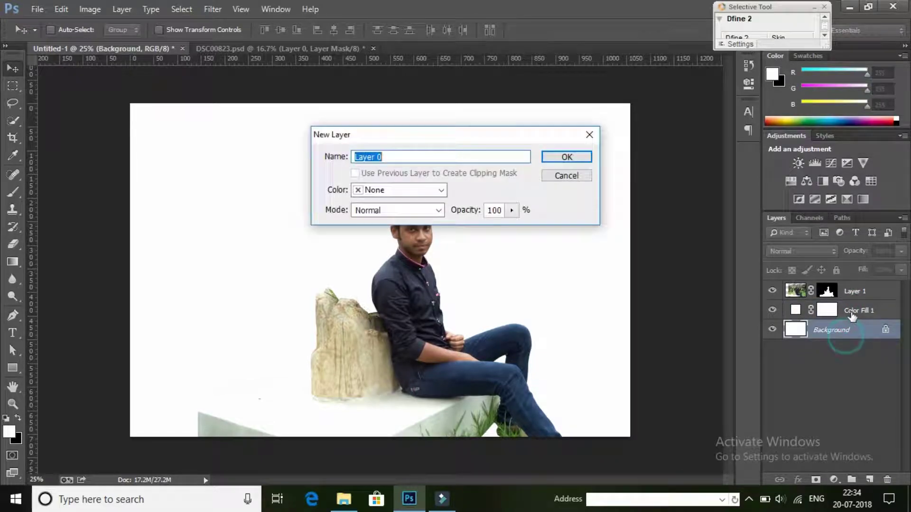
left_click(571, 156)
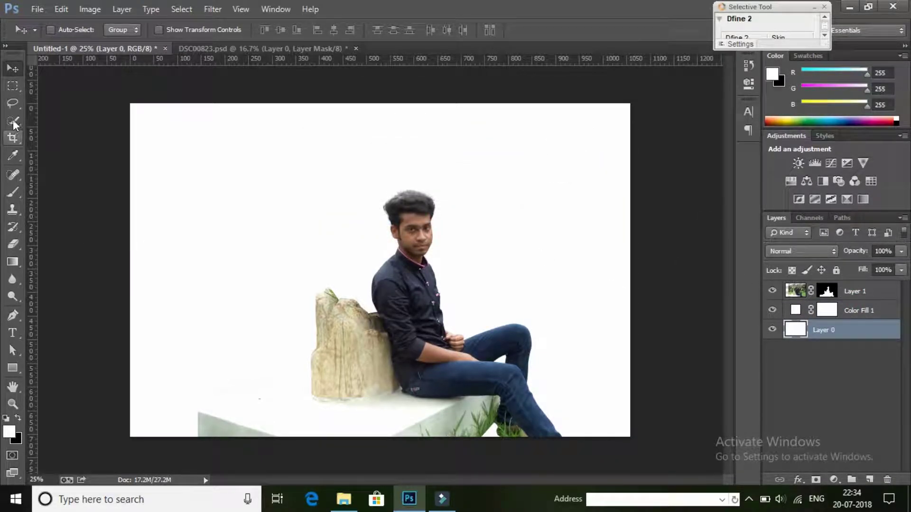
Crop the canvas narrower at both sides and extend its top upward
left_click(12, 137)
left_click_drag(131, 272, 146, 270)
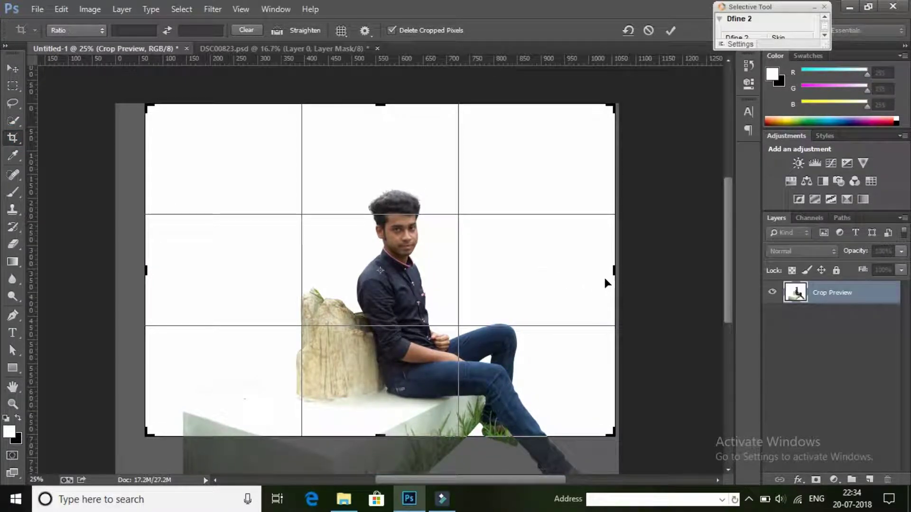
left_click_drag(615, 270, 479, 208)
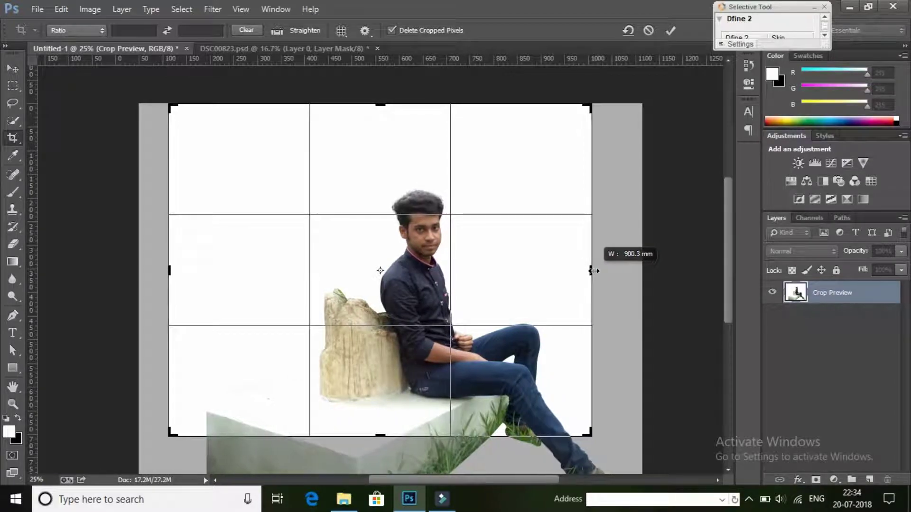
left_click_drag(381, 103, 385, 79)
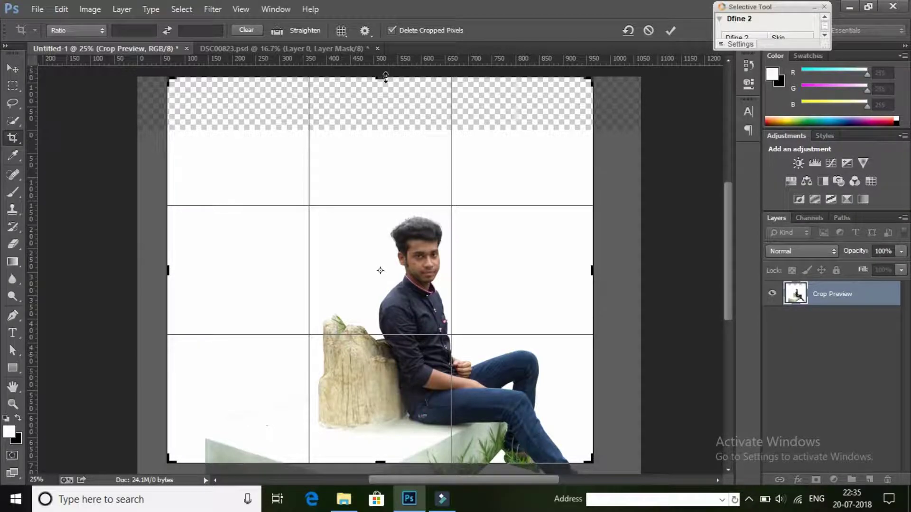
left_click_drag(385, 79, 385, 83)
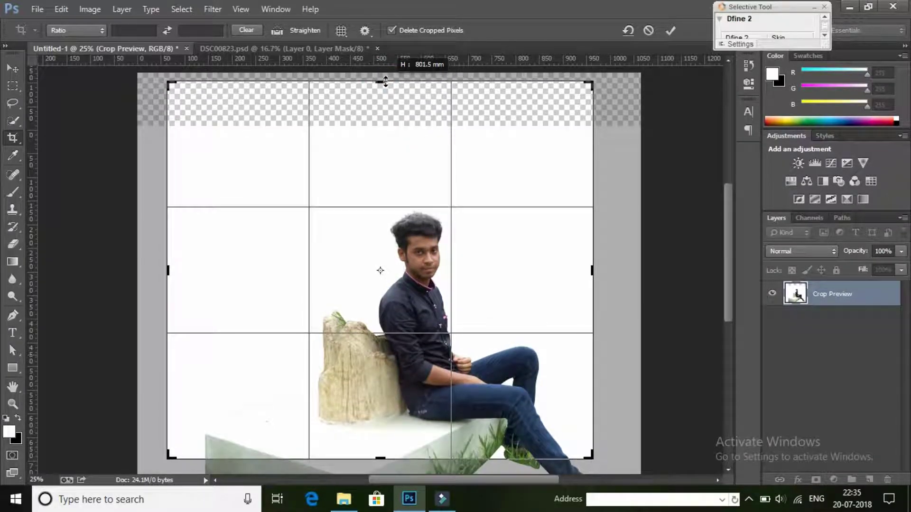
left_click(671, 32)
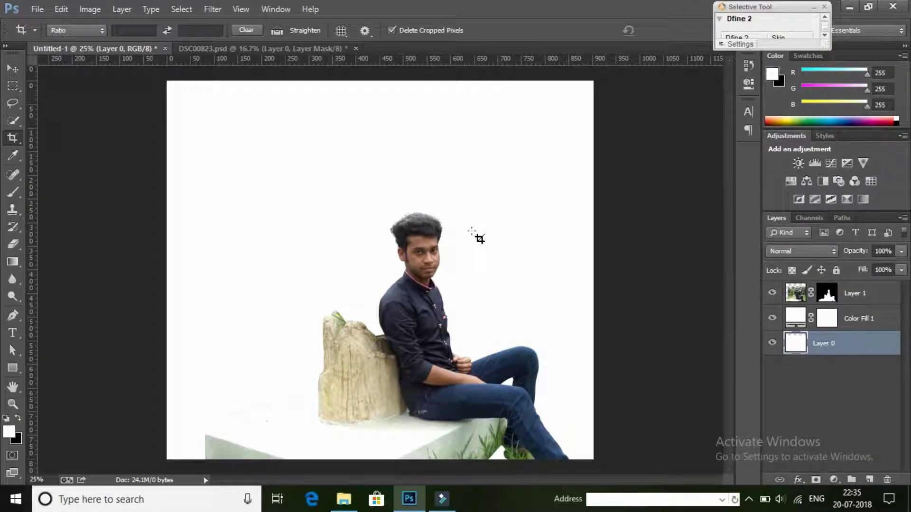
Enlarge Layer 0 to about 124% and move it up to cover the canvas
left_click(861, 296)
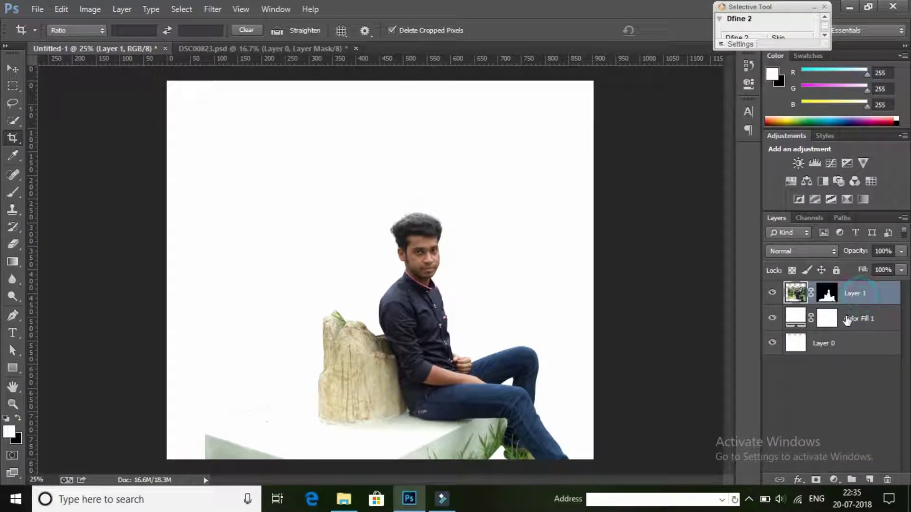
left_click(854, 346)
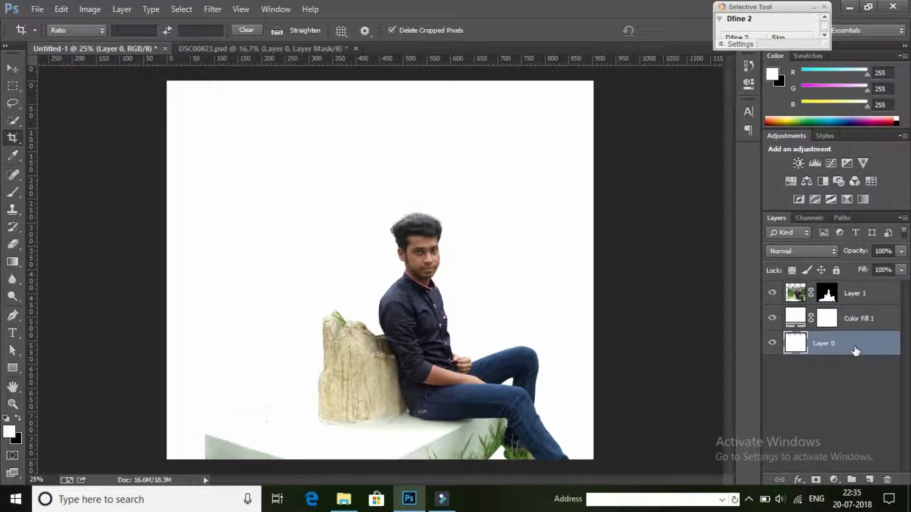
key("ctrl+t")
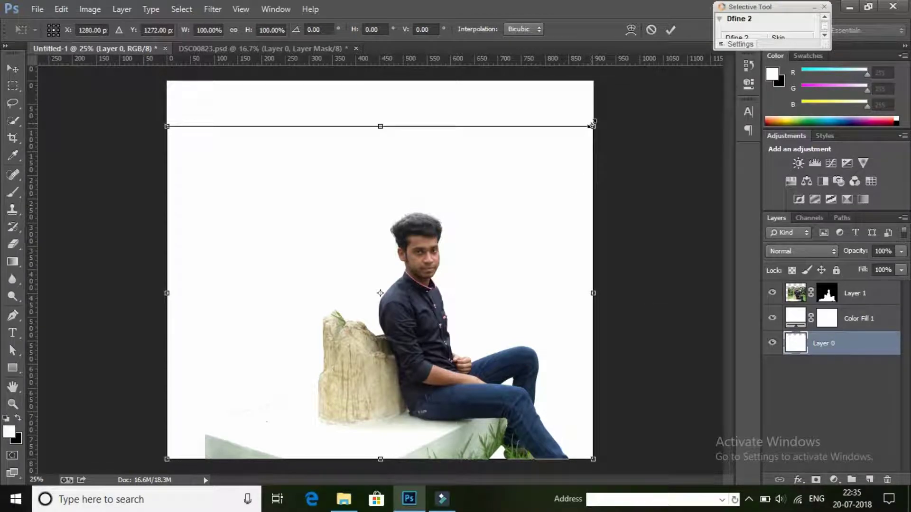
left_click_drag(594, 124, 647, 69)
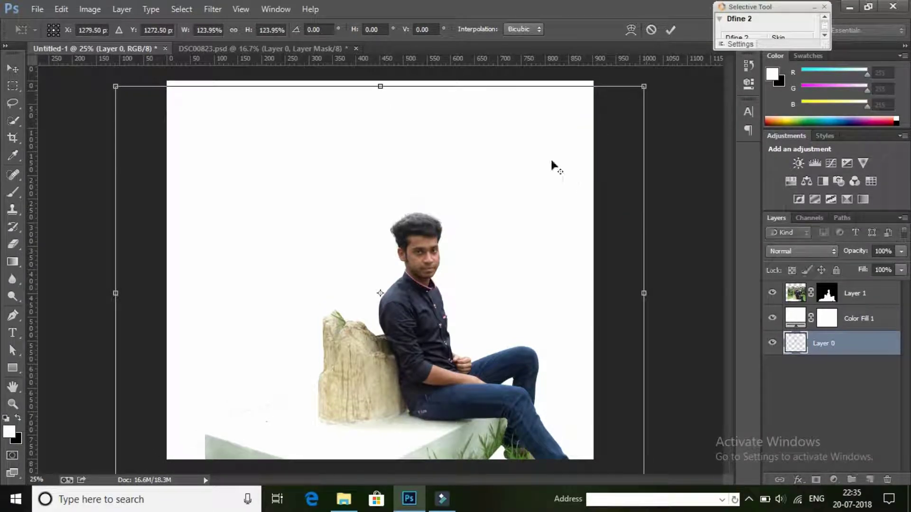
left_click_drag(551, 158, 549, 144)
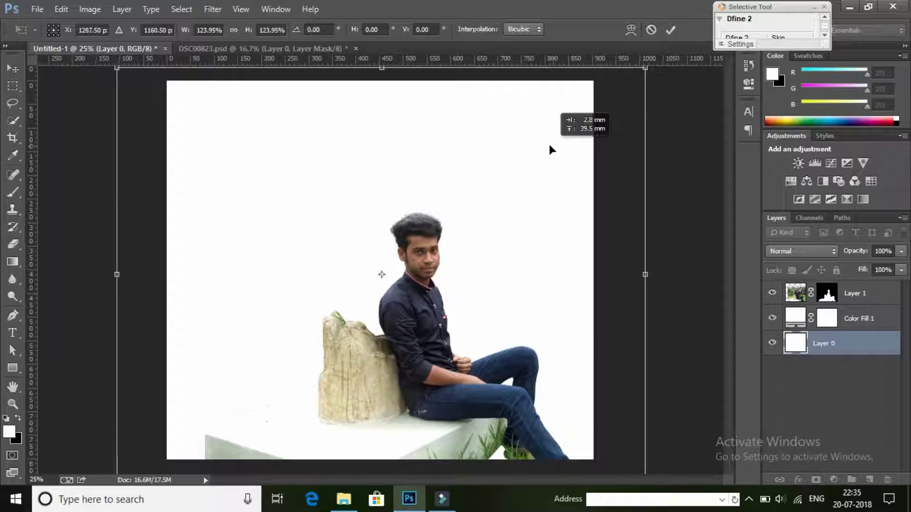
Commit the Layer 0 resize, then enlarge the seated man slightly and move him right
left_click(670, 30)
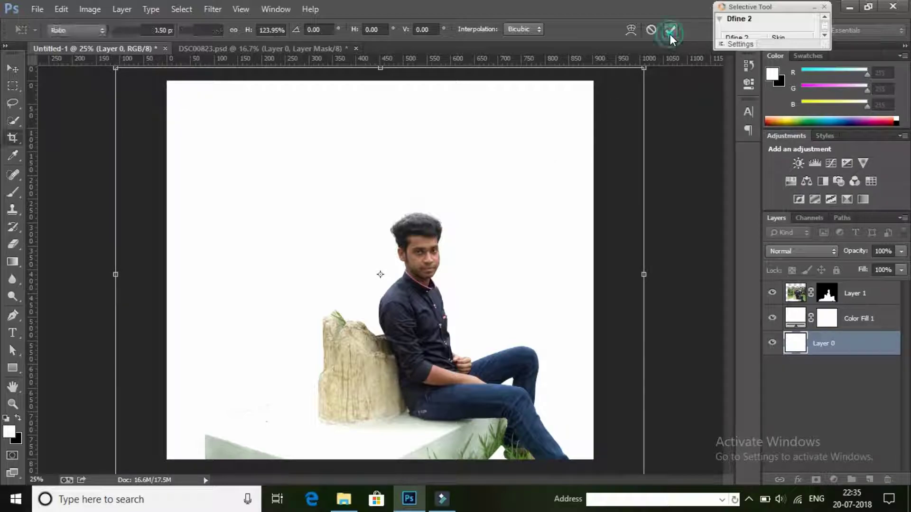
left_click(855, 305)
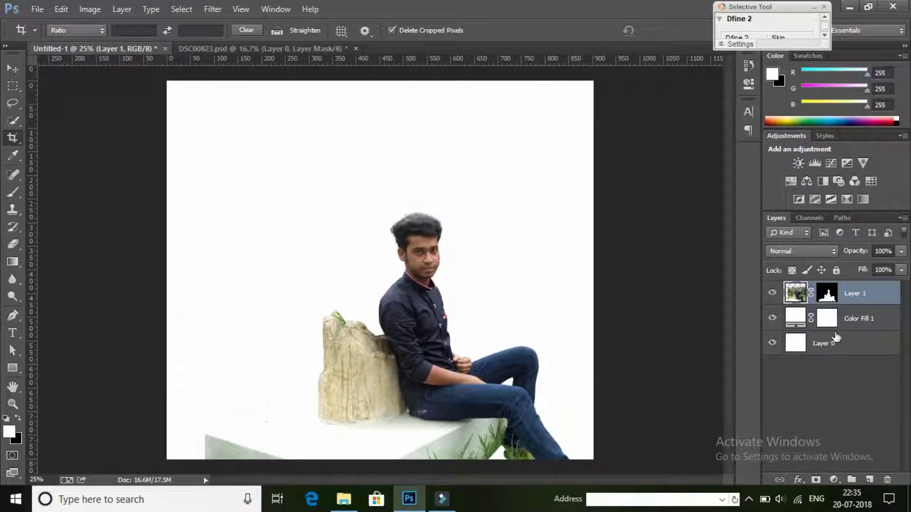
key("ctrl+t")
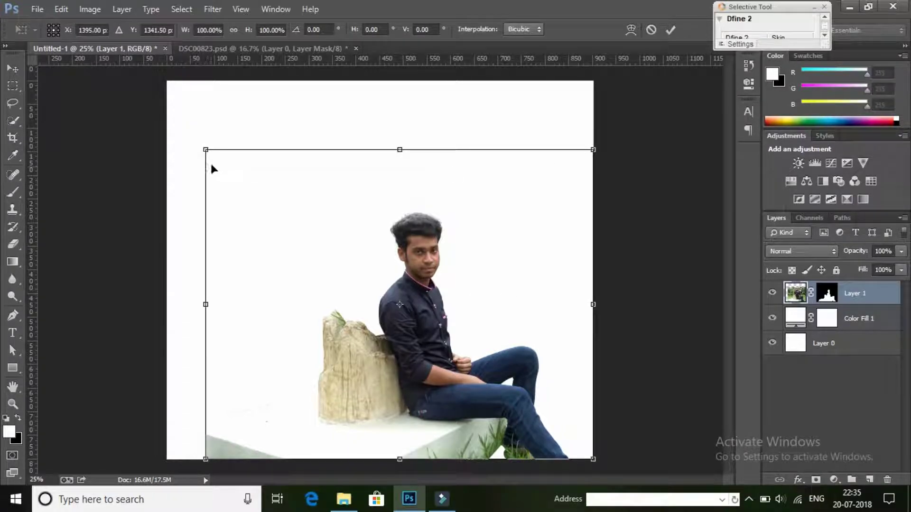
left_click_drag(204, 150, 169, 121)
left_click_drag(334, 247, 364, 250)
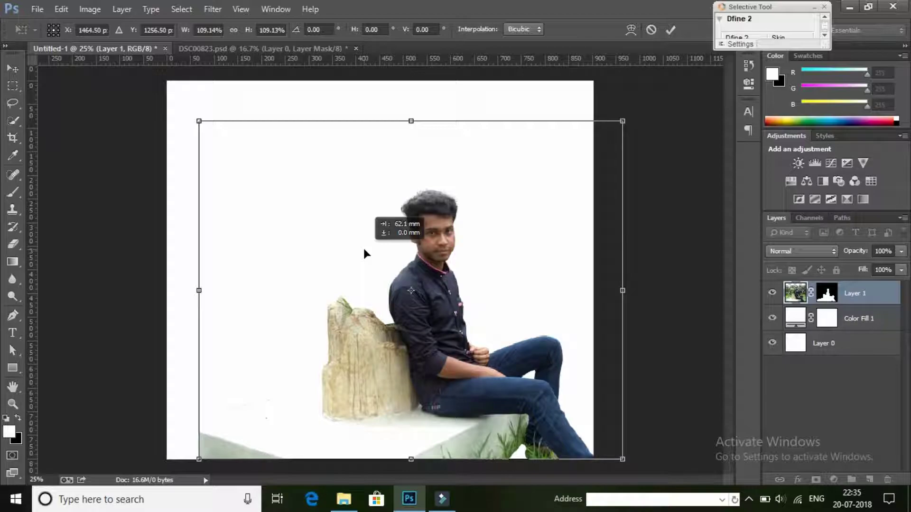
left_click_drag(199, 121, 182, 108)
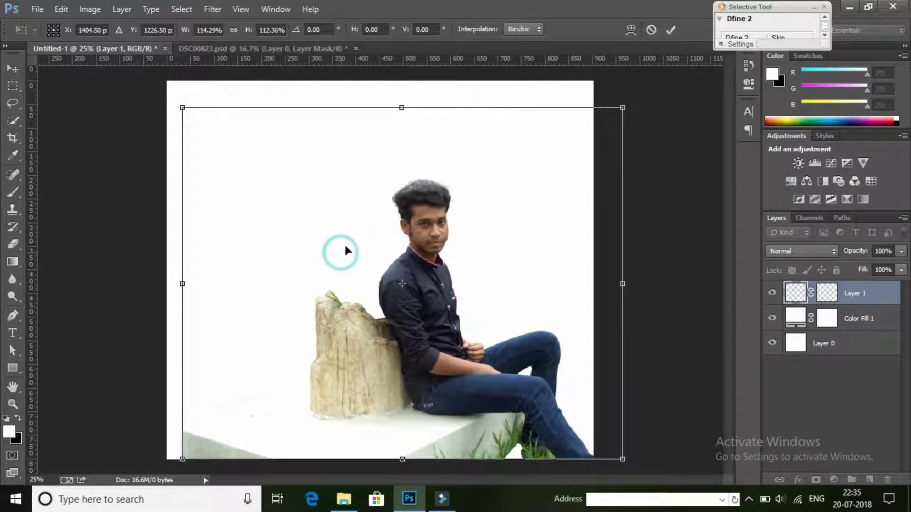
left_click_drag(340, 252, 342, 259)
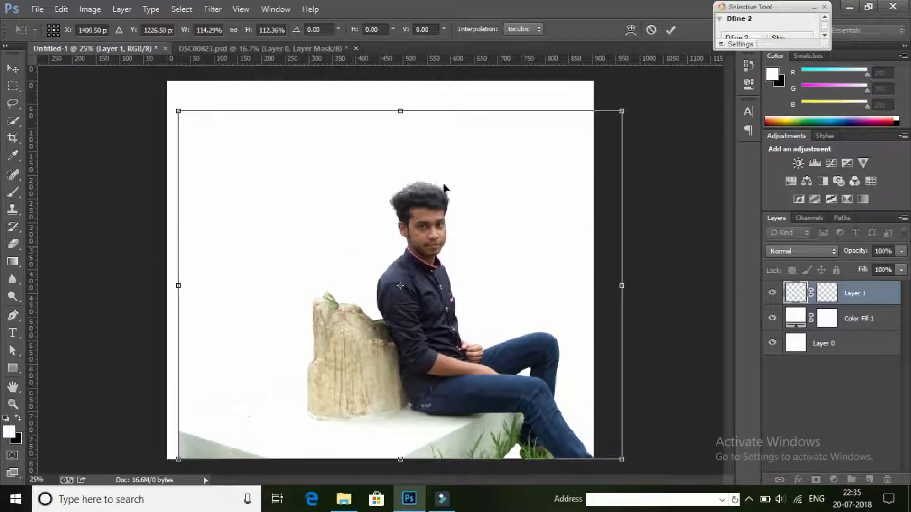
left_click(670, 30)
key("c")
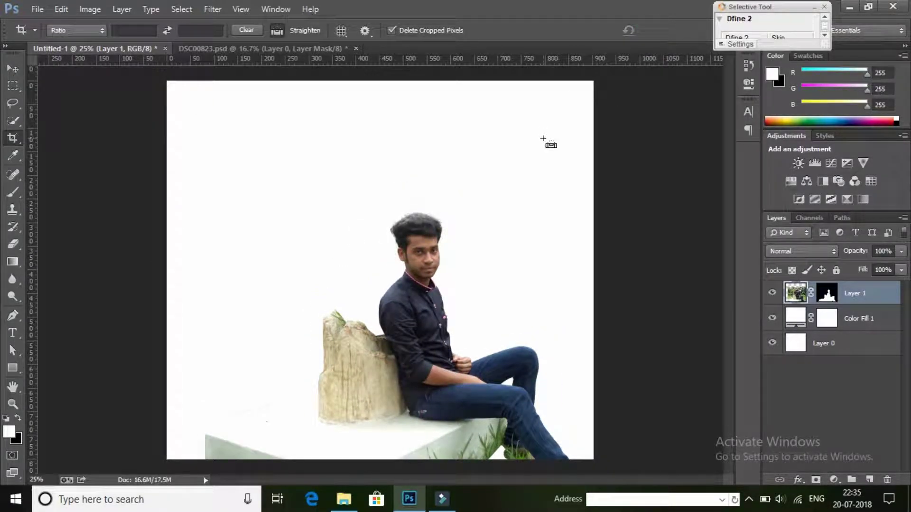
Enlarge the seated man further to about 117% and shift him right
key("ctrl+t")
left_click_drag(204, 150, 158, 113)
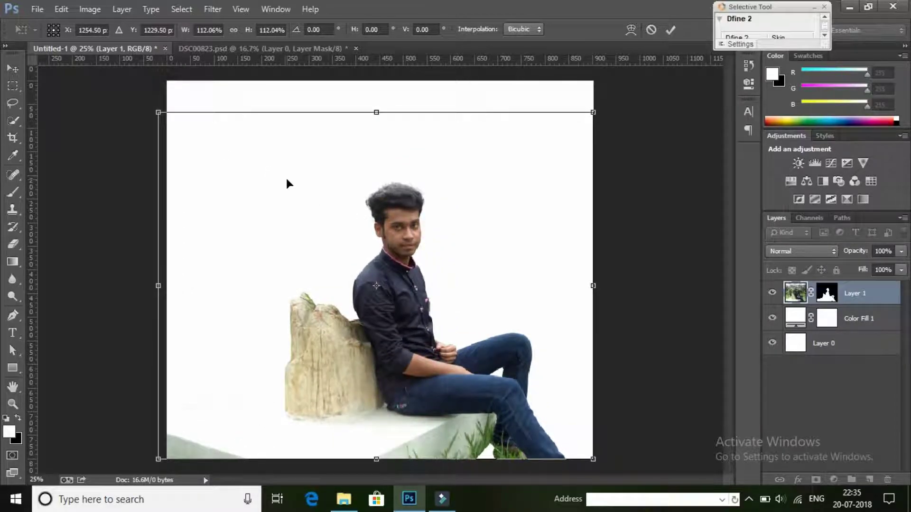
left_click_drag(291, 194, 315, 195)
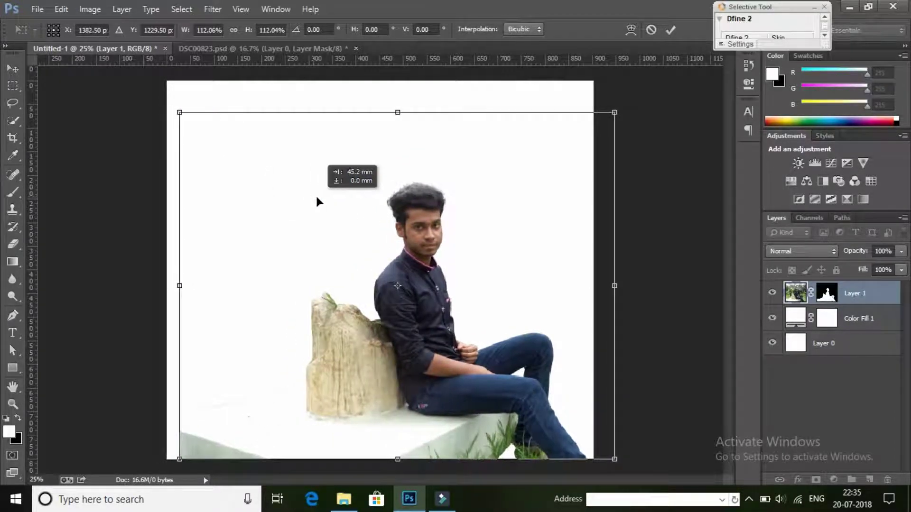
left_click_drag(179, 113, 162, 97)
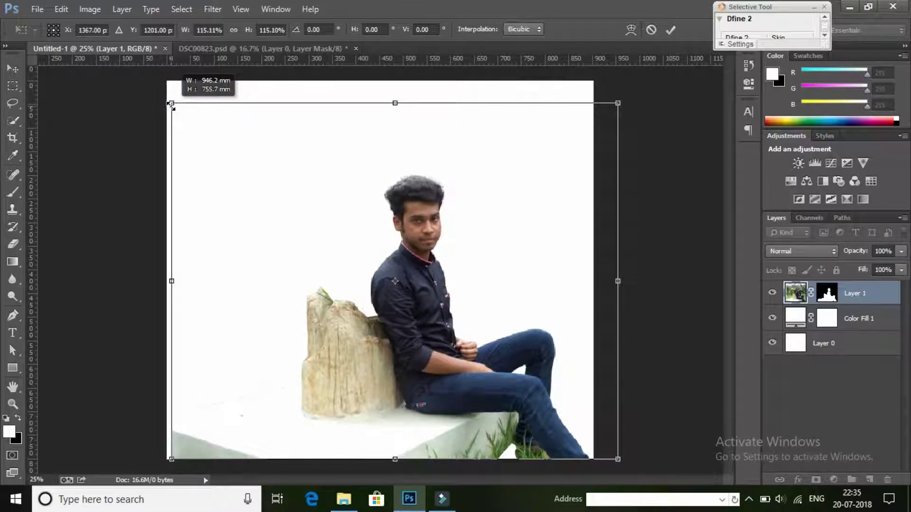
left_click_drag(260, 180, 280, 183)
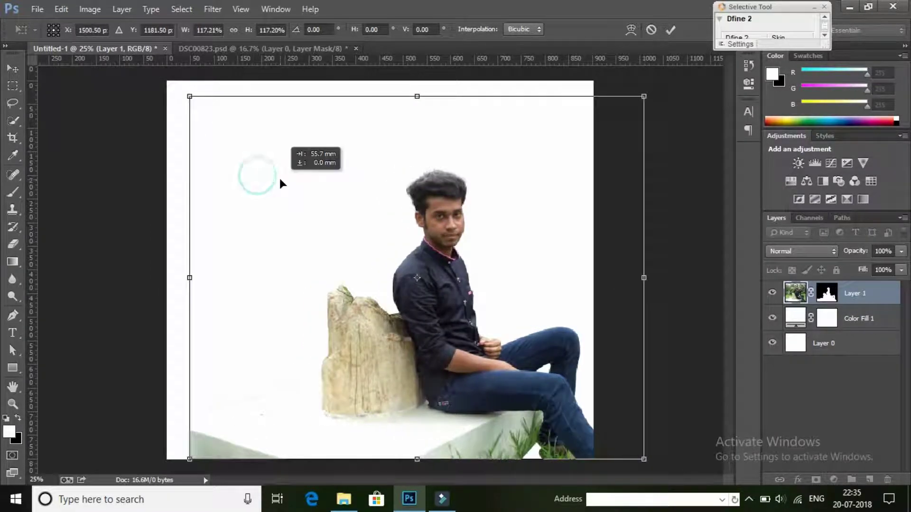
left_click_drag(499, 164, 495, 165)
left_click(671, 30)
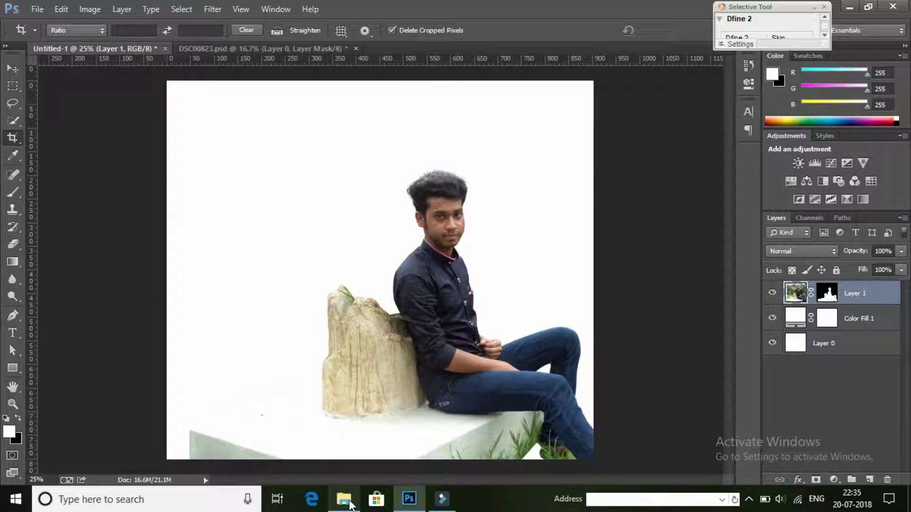
mouse_move(343, 499)
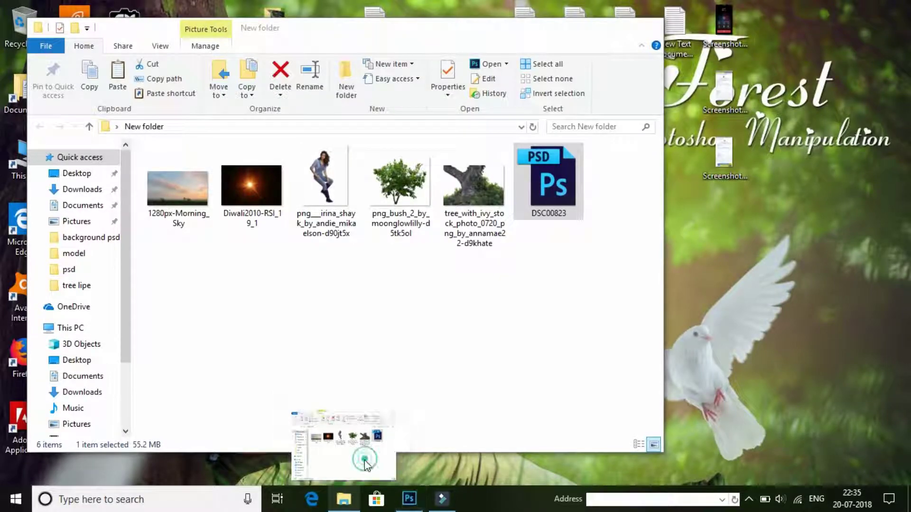
Bring the source-images folder forward and drag the irina image into Photoshop
left_click(365, 460)
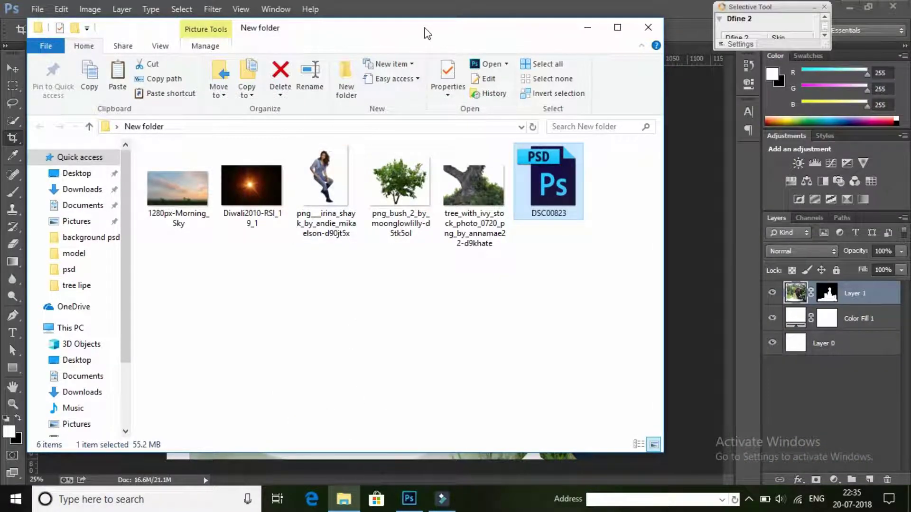
left_click_drag(425, 34, 456, 75)
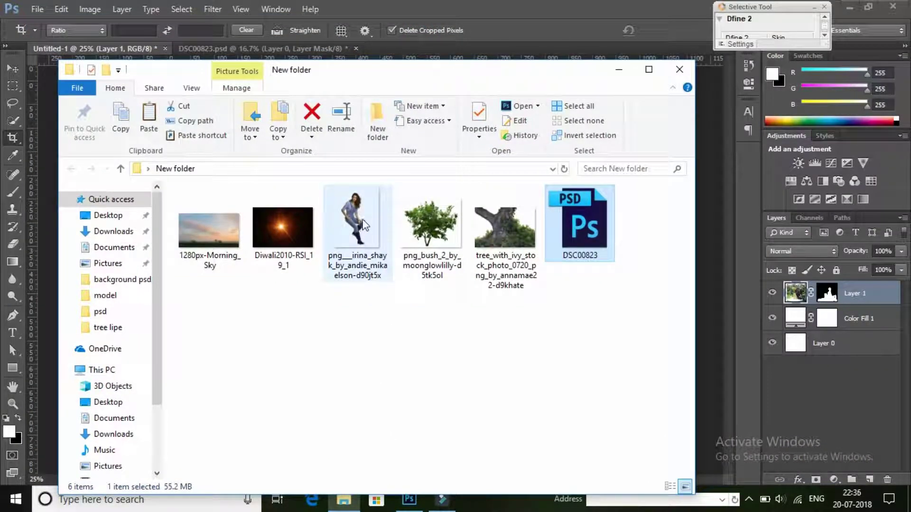
left_click_drag(364, 232, 852, 321)
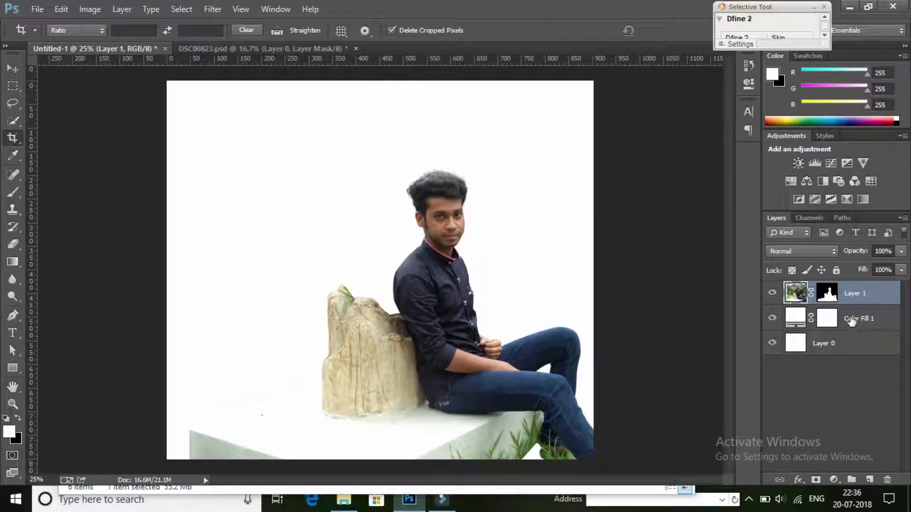
Apply Layer 1's mask, then in Selective Color reduce black and add cyan in the Reds
right_click(833, 295)
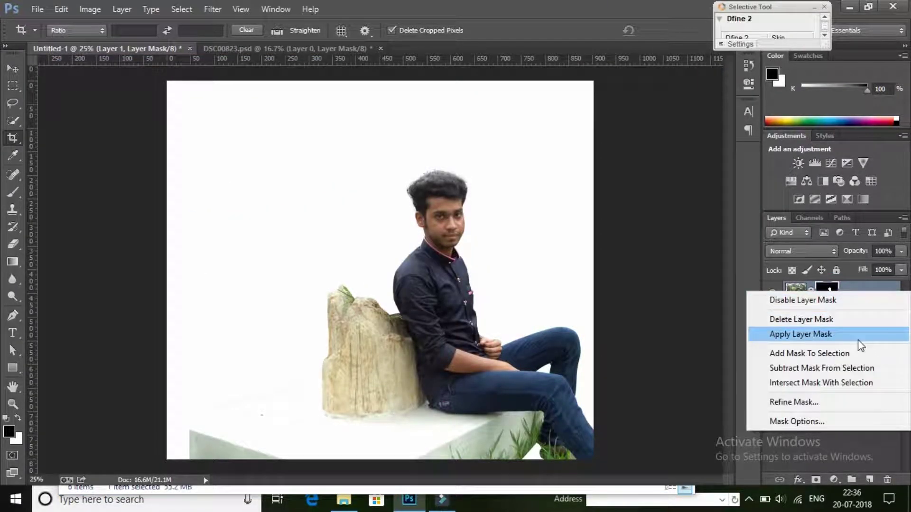
left_click(840, 337)
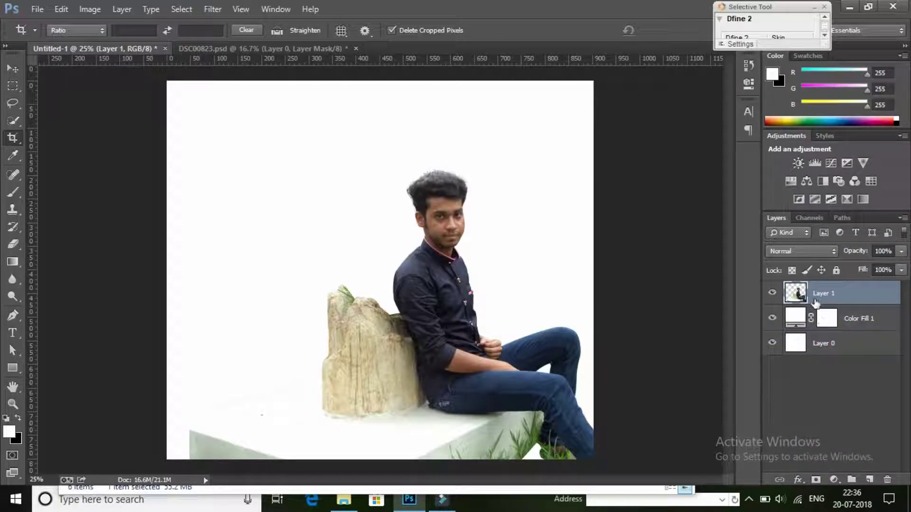
left_click(90, 9)
mouse_move(110, 43)
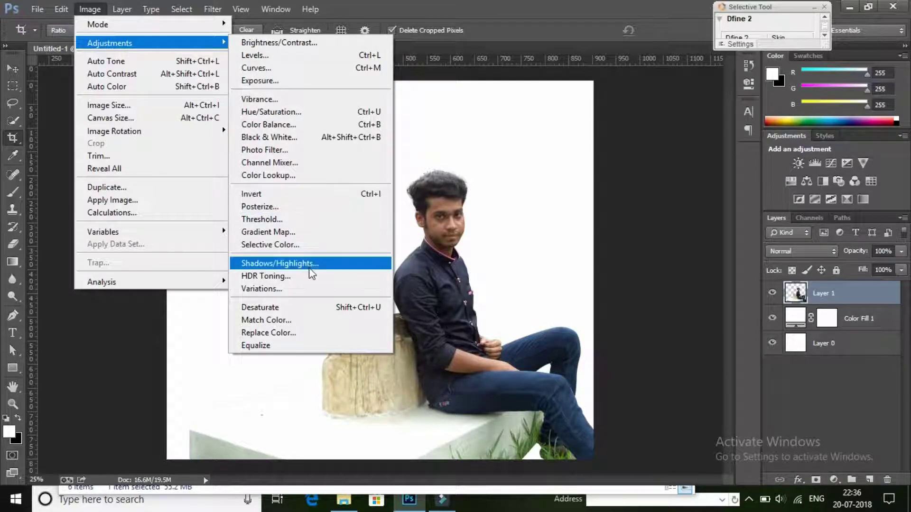
left_click(295, 244)
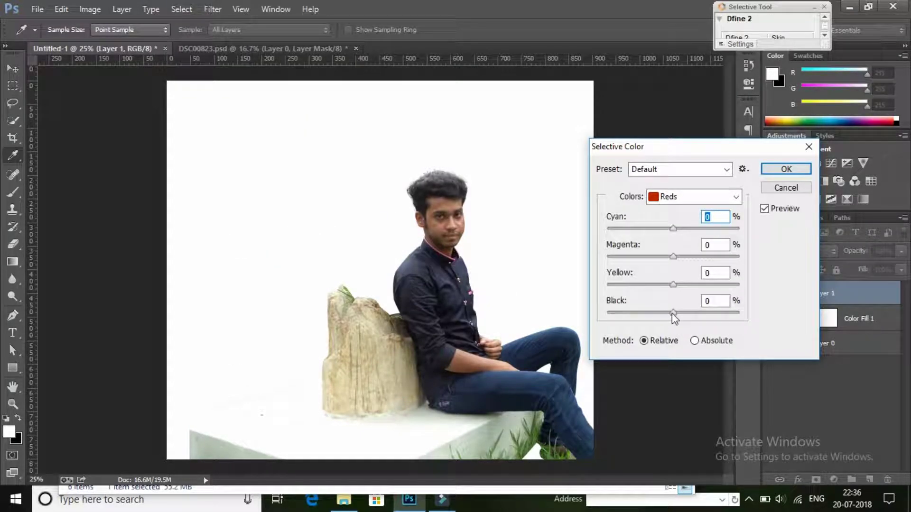
mouse_move(673, 313)
left_mouse_down()
mouse_move(660, 313)
mouse_move(658, 282)
mouse_move(667, 285)
left_mouse_up()
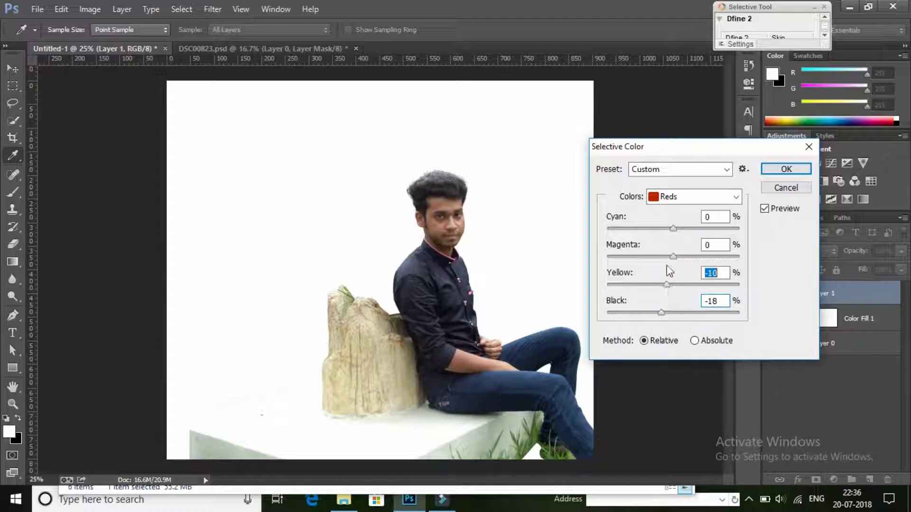
mouse_move(672, 229)
left_mouse_down()
mouse_move(685, 228)
mouse_move(682, 236)
left_mouse_up()
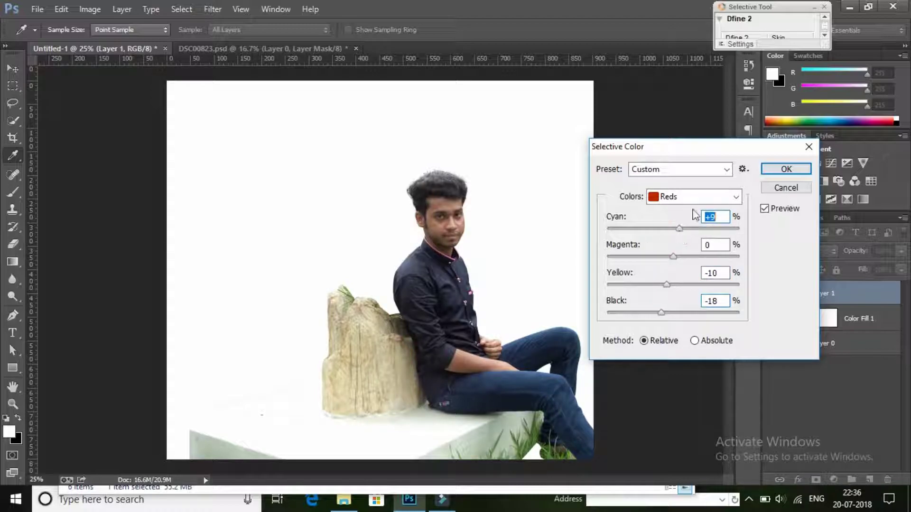
Set the Yellows to cyan +8, yellow −3, black −6 and confirm Selective Color
left_click(699, 196)
left_click(701, 227)
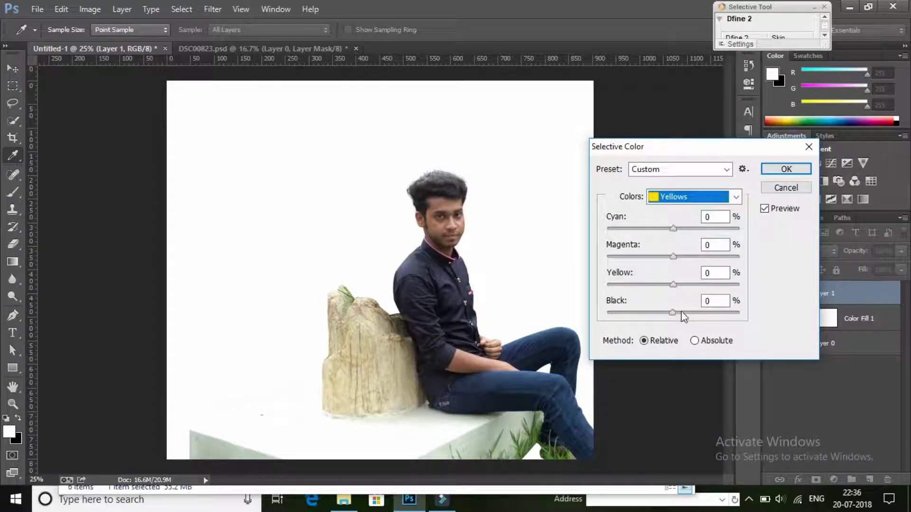
left_click_drag(672, 313, 670, 287)
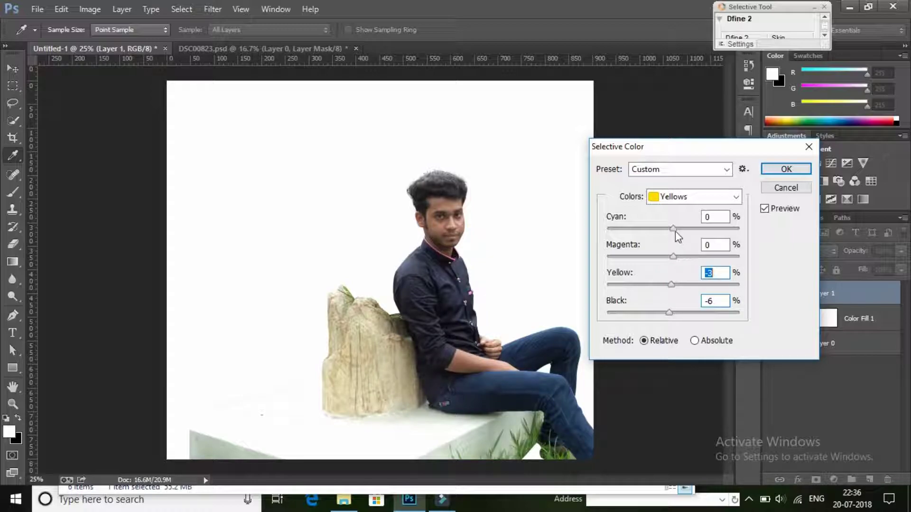
left_click_drag(673, 228, 679, 228)
left_click(765, 209)
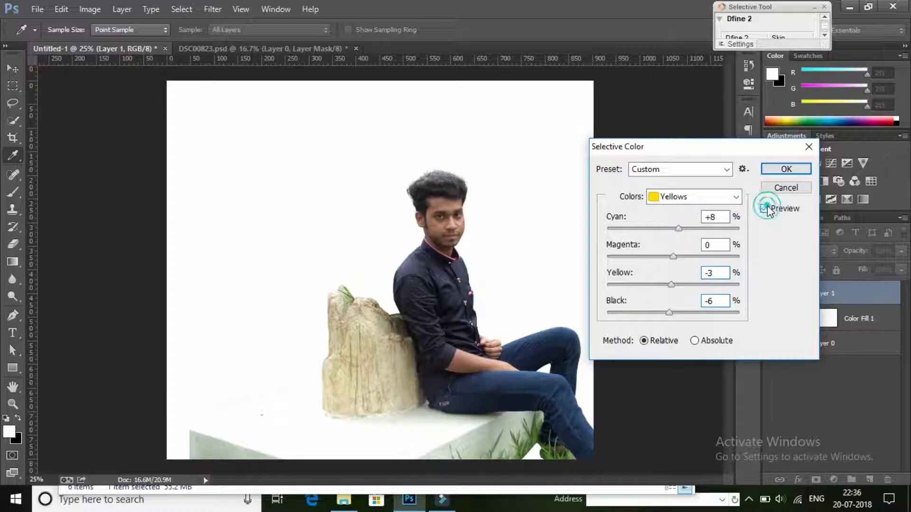
left_click(800, 172)
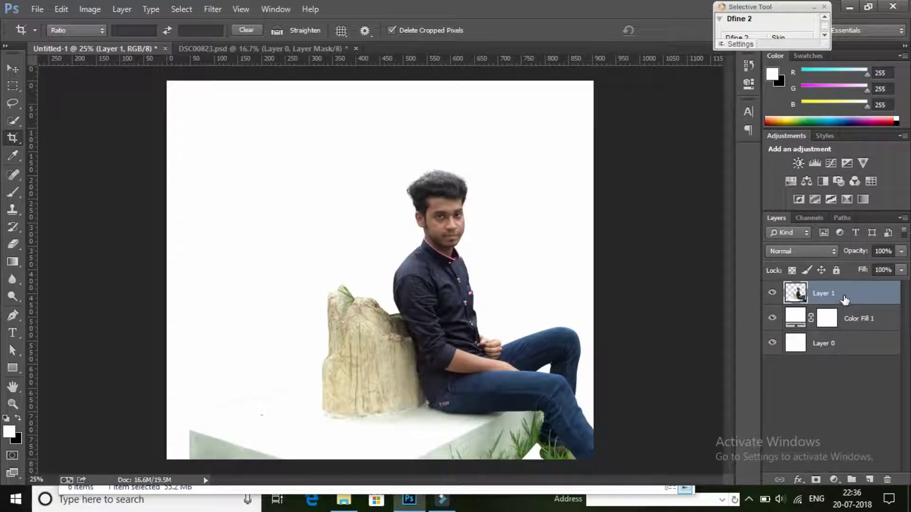
Duplicate Layer 1 as 'soft' and convert it to a Smart Object
right_click(843, 294)
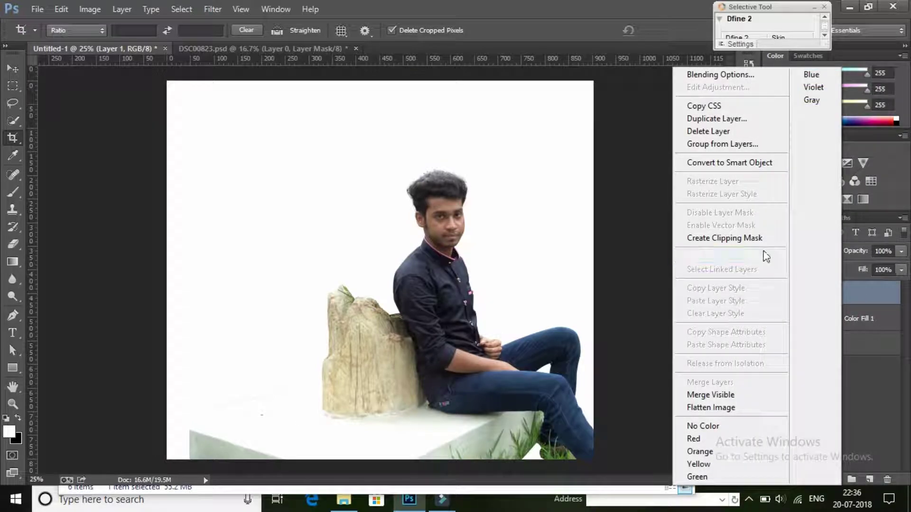
left_click(733, 119)
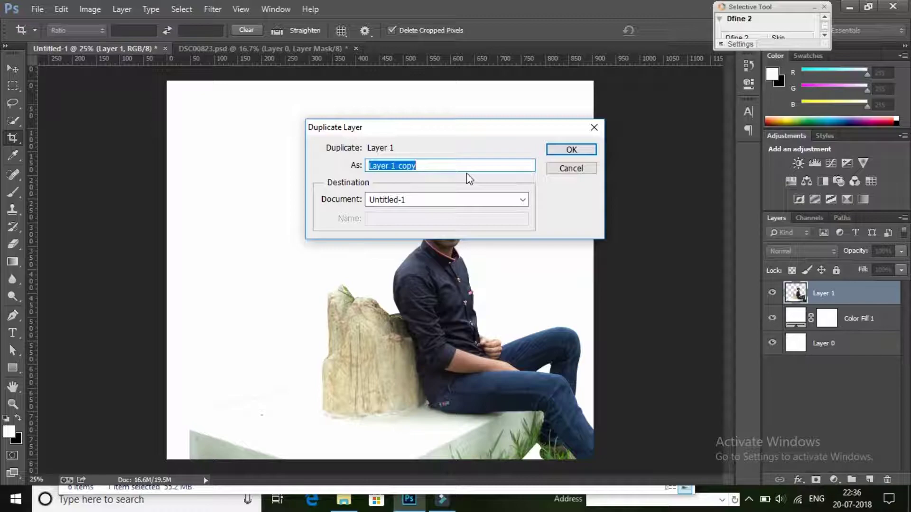
type("fo")
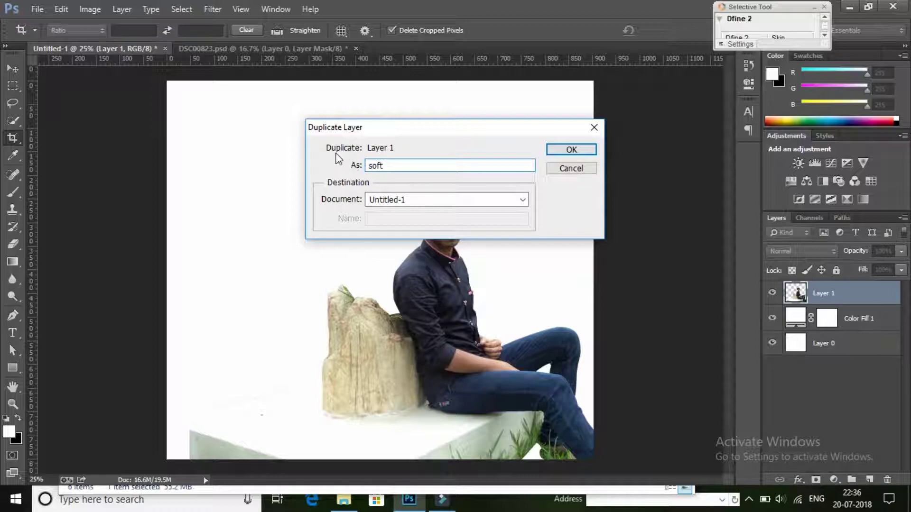
left_click(586, 150)
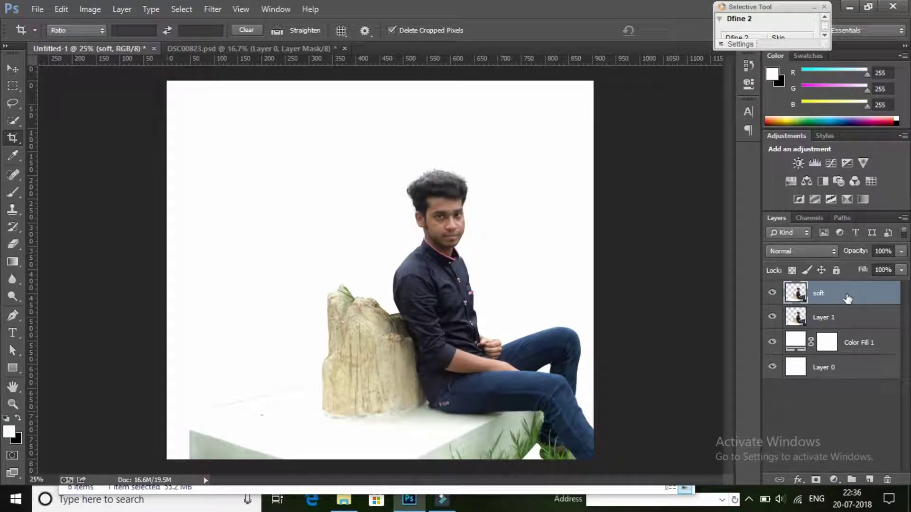
right_click(847, 298)
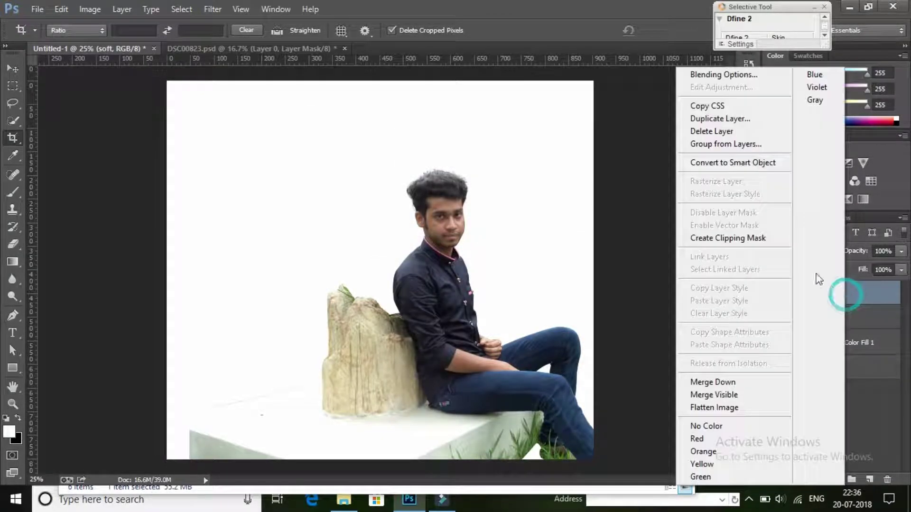
left_click(734, 162)
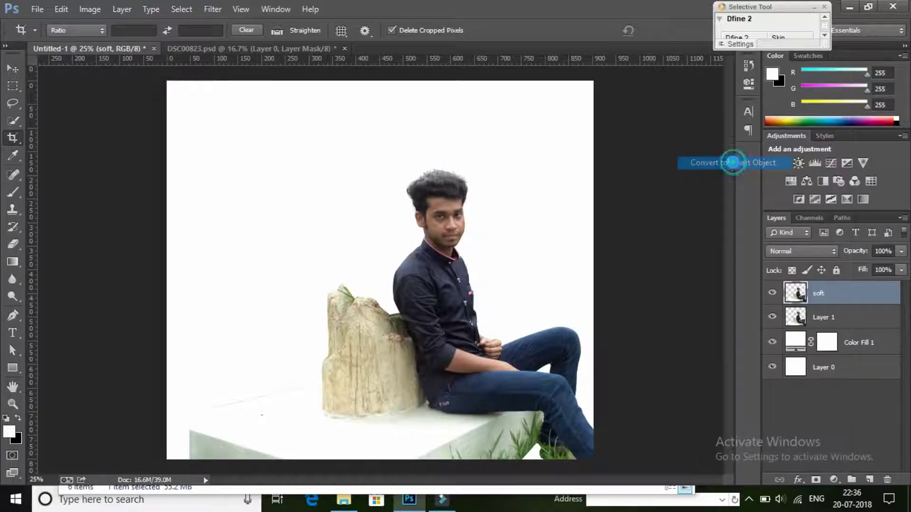
Duplicate Layer 1 as 'Detale', make it a Smart Object, and move it above soft
left_click(838, 317)
right_click(838, 314)
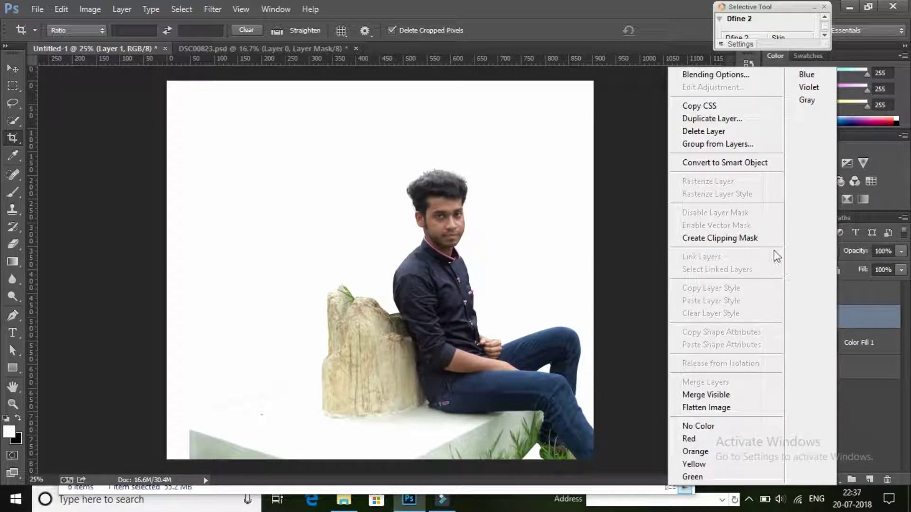
left_click(745, 125)
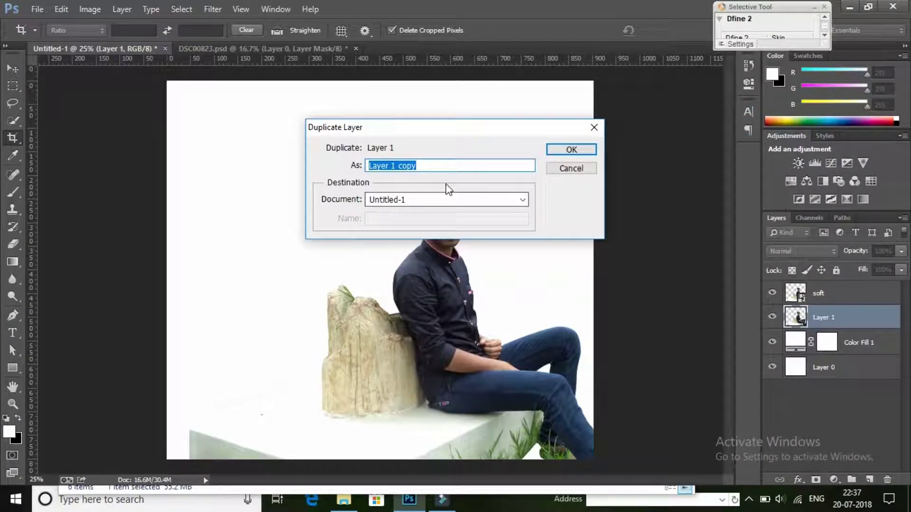
type("Detale")
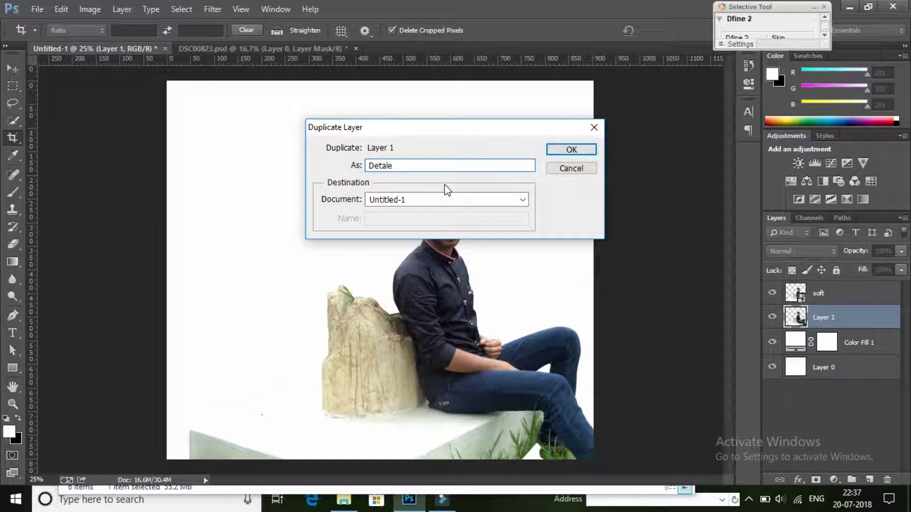
left_click(571, 149)
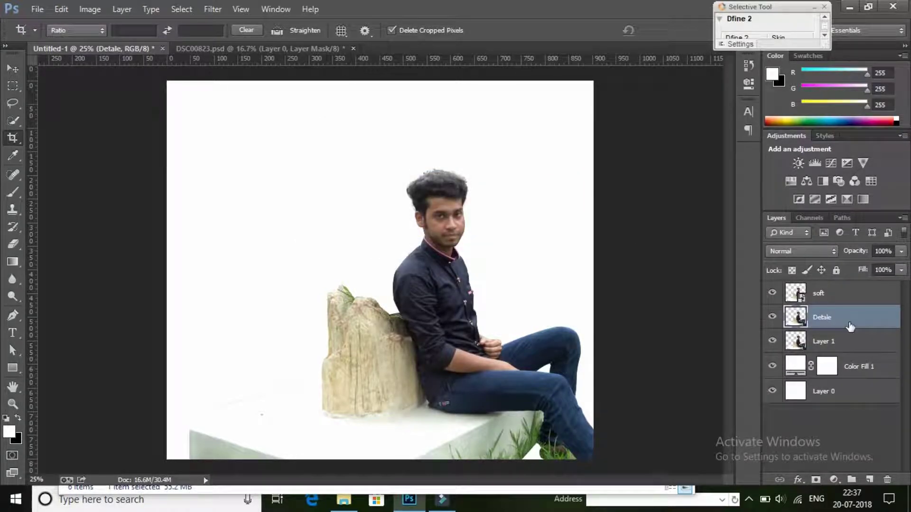
right_click(849, 326)
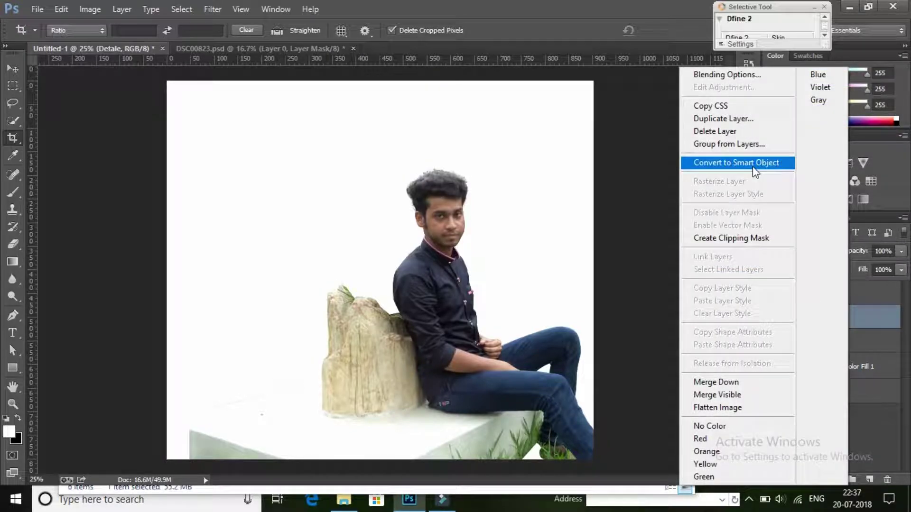
left_click(752, 163)
left_click_drag(846, 326, 840, 289)
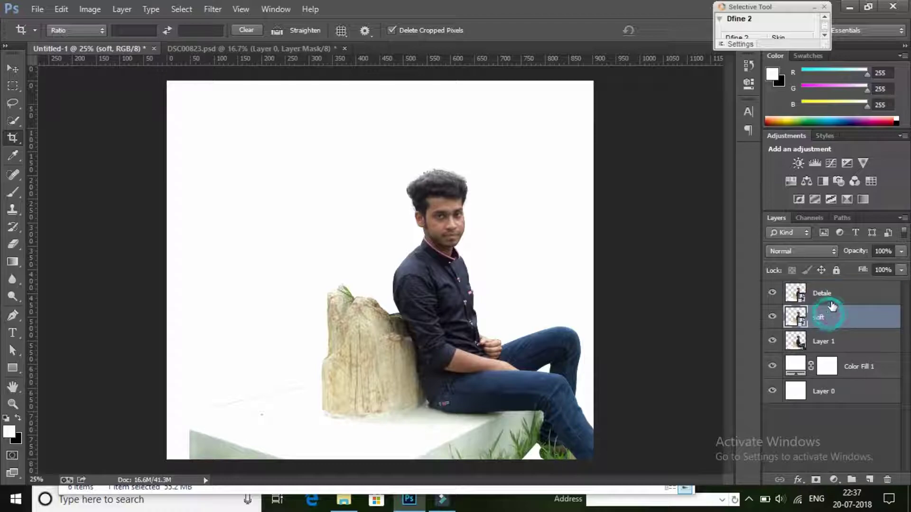
Apply a High Pass smart filter to Detale and set its blend mode to Linear Light
left_click(211, 9)
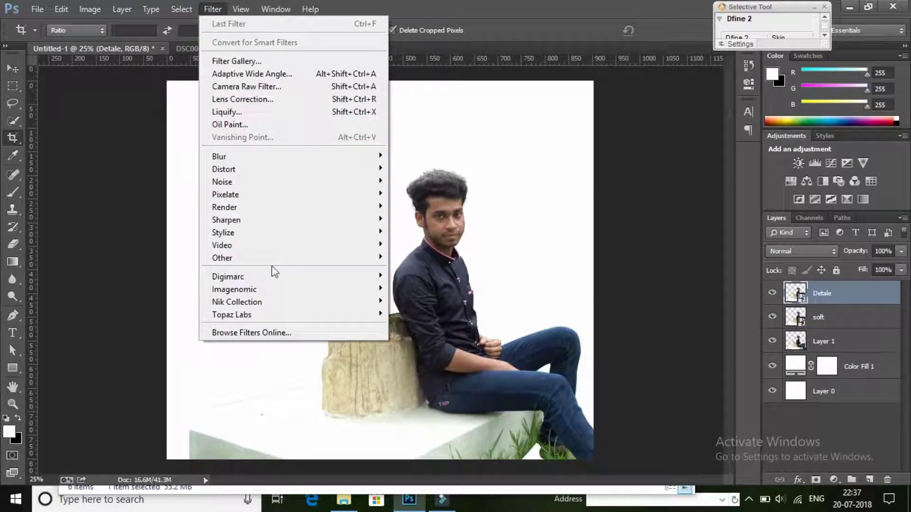
mouse_move(222, 258)
left_click(414, 271)
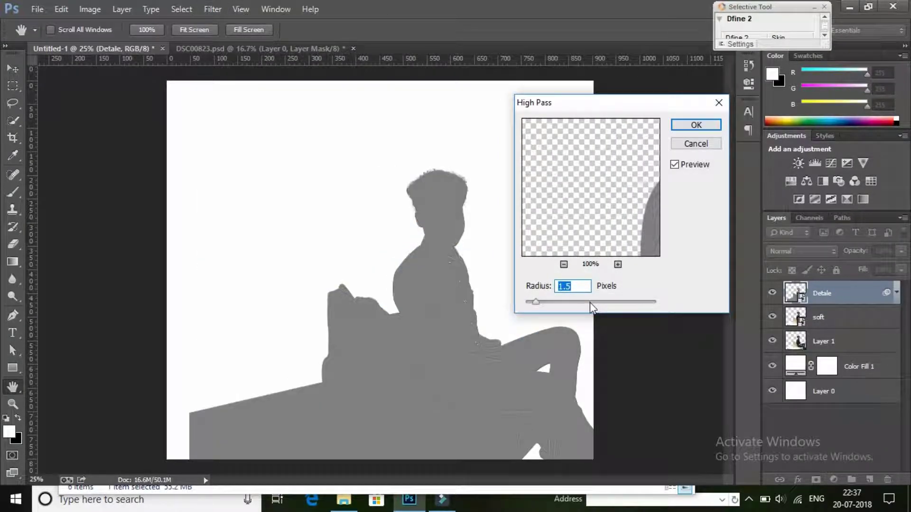
left_click(683, 126)
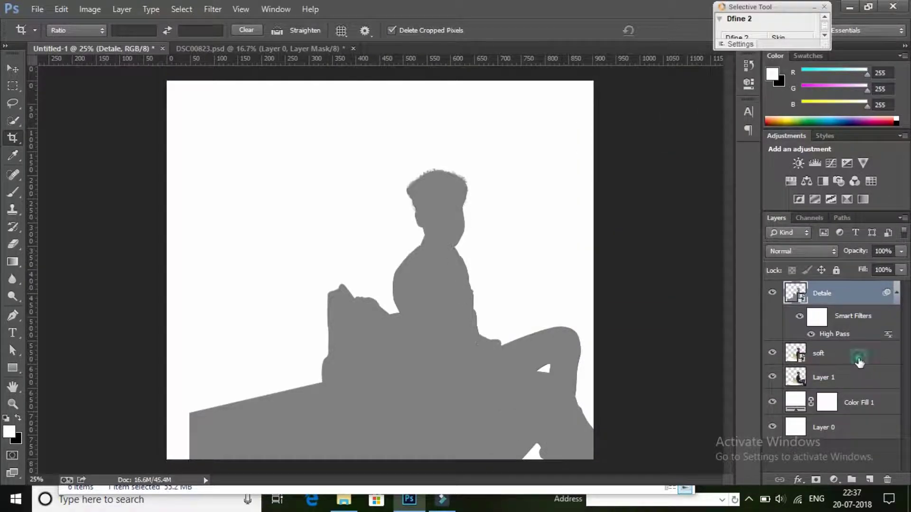
left_click(859, 363)
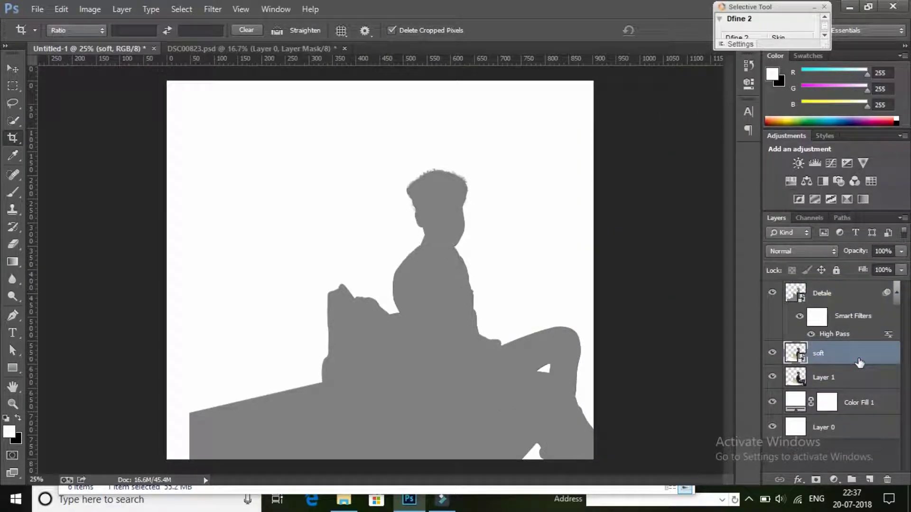
left_click(213, 9)
left_click(837, 284)
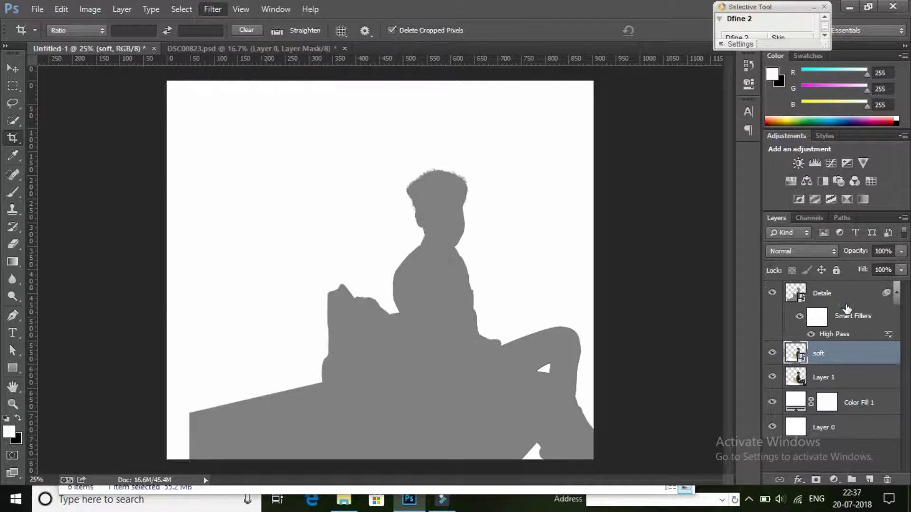
left_click(802, 251)
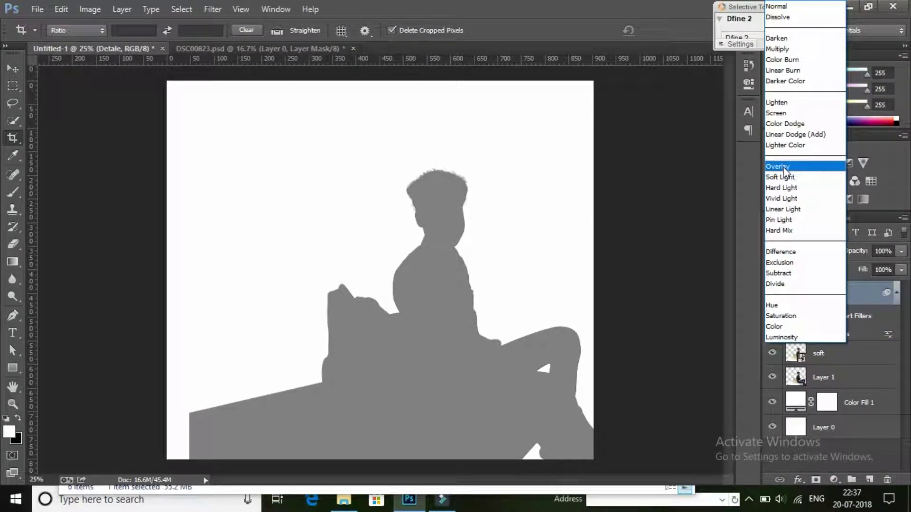
left_click(789, 209)
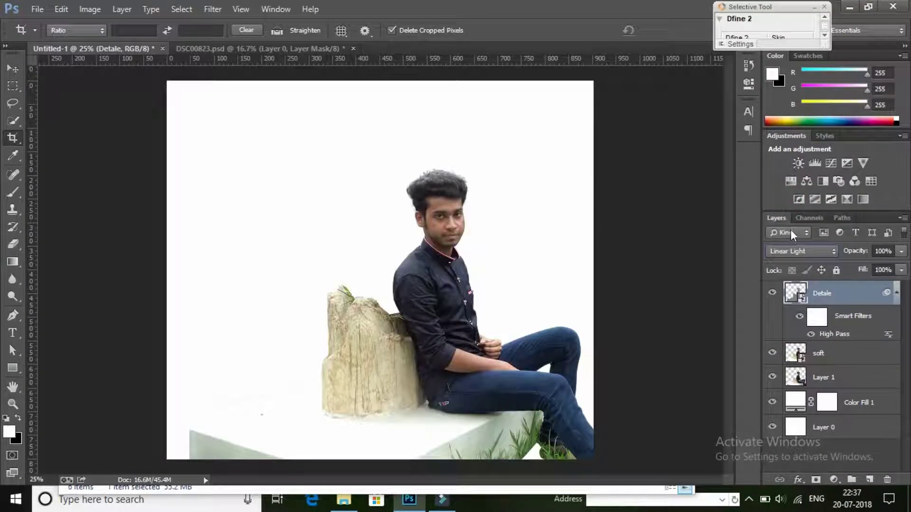
Start a Gaussian Blur smart filter on the soft layer
left_click(854, 354)
left_click(213, 9)
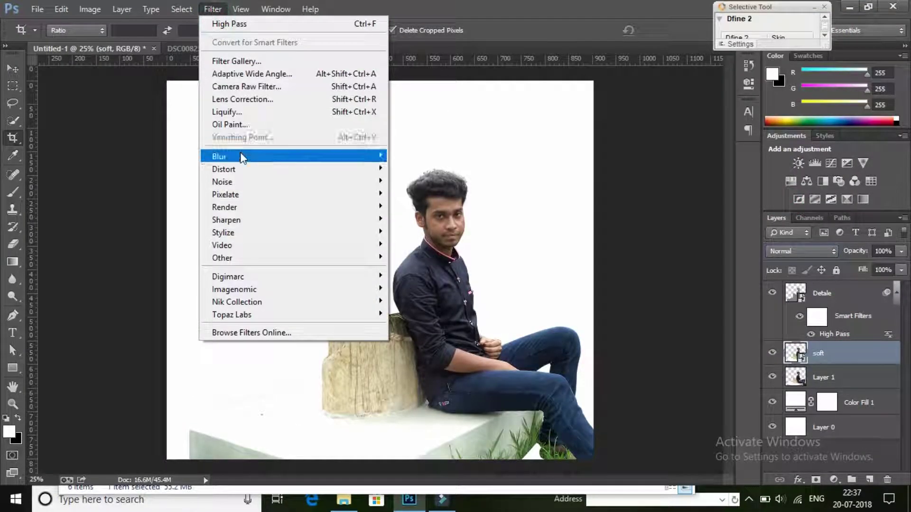
mouse_move(219, 156)
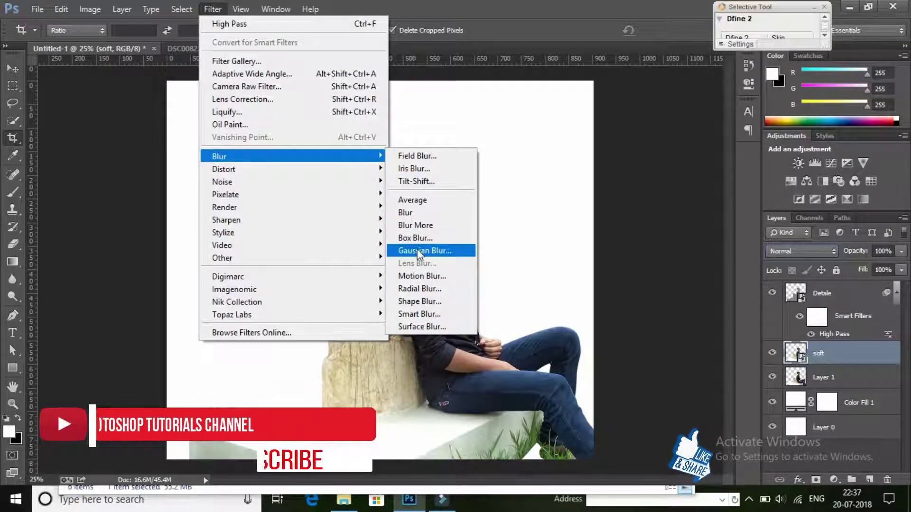
left_click(417, 251)
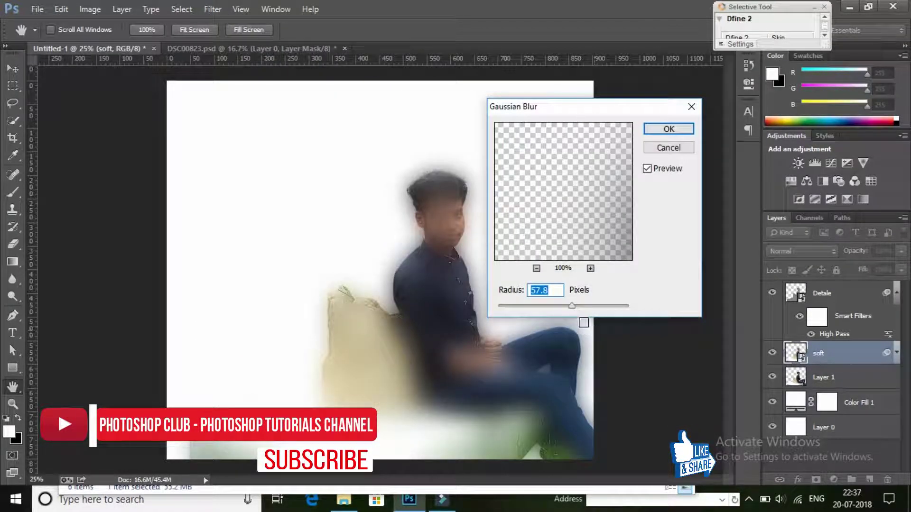
Set soft's Gaussian Blur radius to 4.6 px, apply it, and collapse both filter lists
left_click_drag(572, 306, 530, 306)
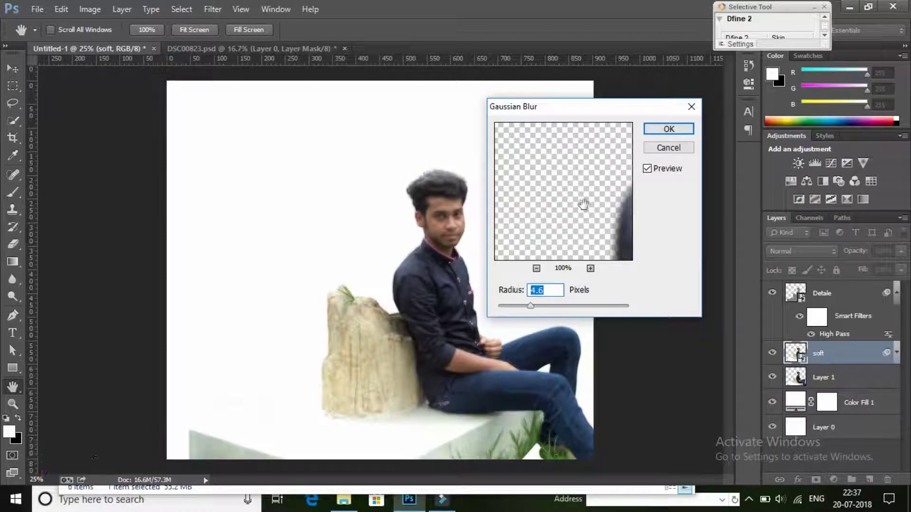
left_click(648, 169)
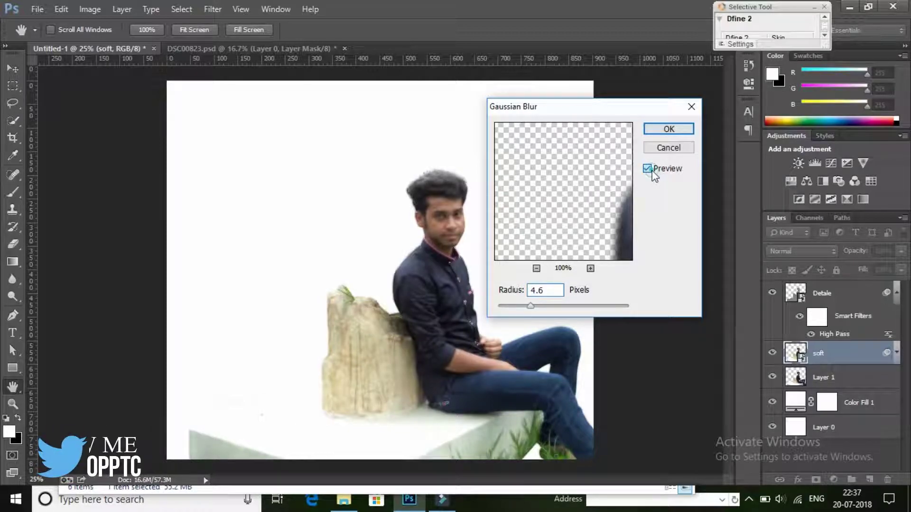
left_click(667, 130)
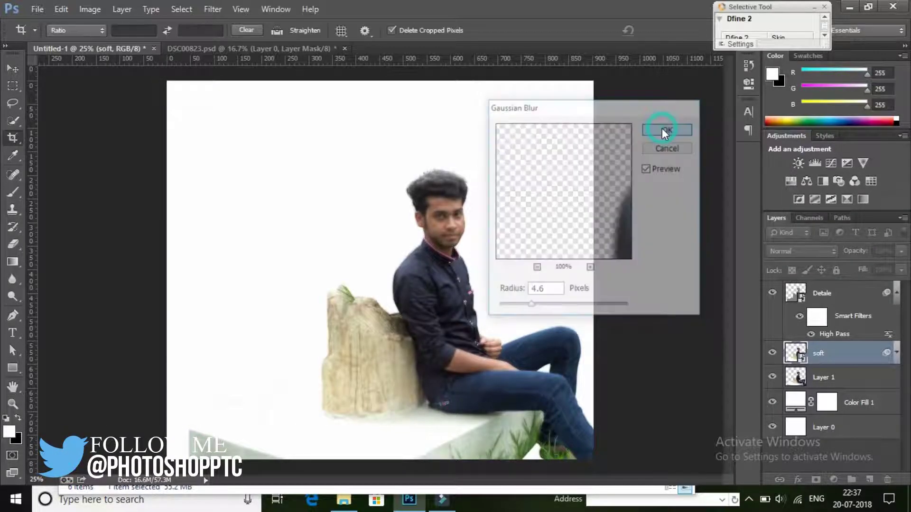
left_click(897, 290)
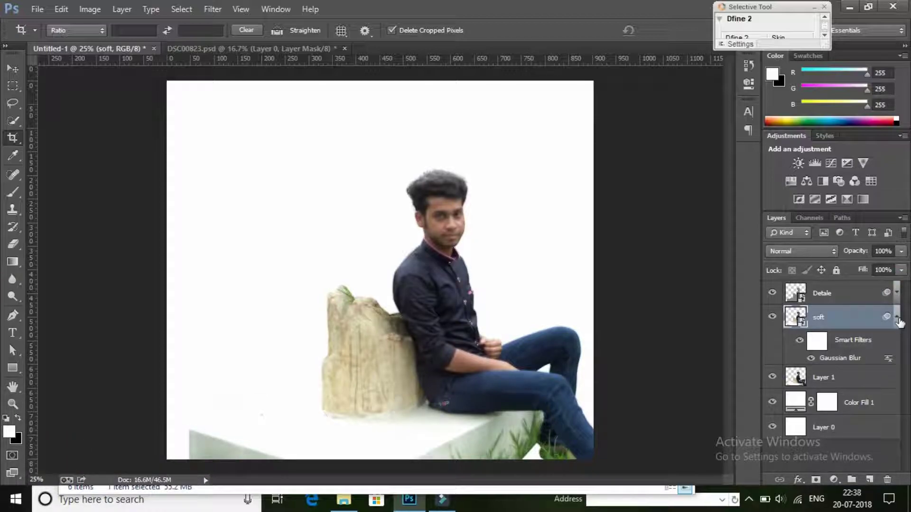
left_click(896, 317)
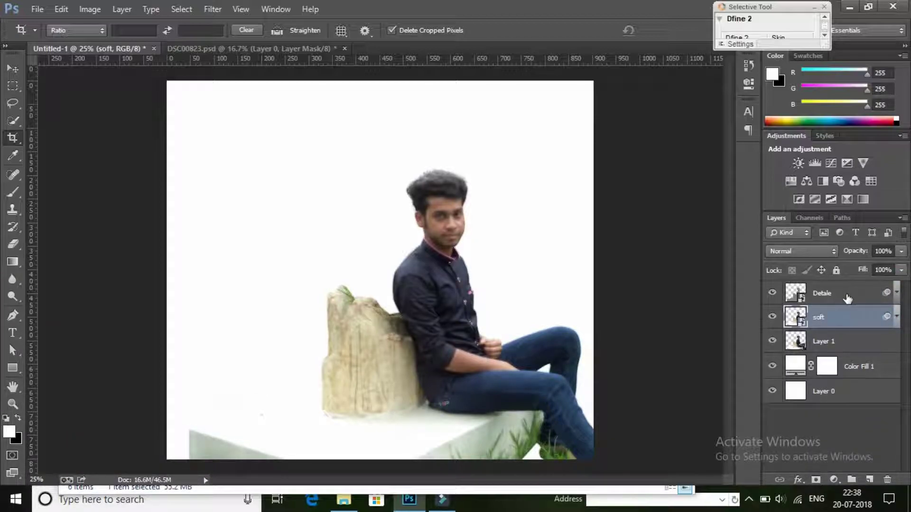
left_click(847, 298, "shift")
Group Detale and soft into Group 1 and give the group a layer mask
right_click(830, 299)
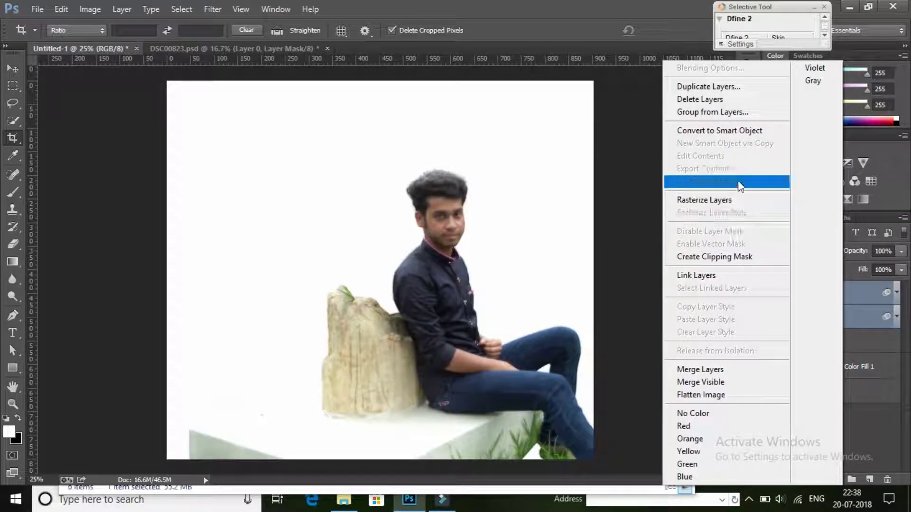
left_click(718, 112)
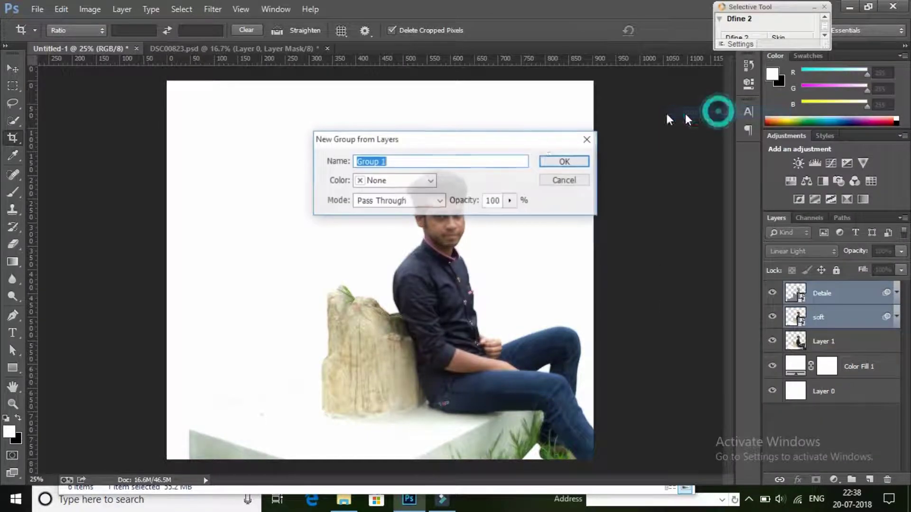
left_click(576, 162)
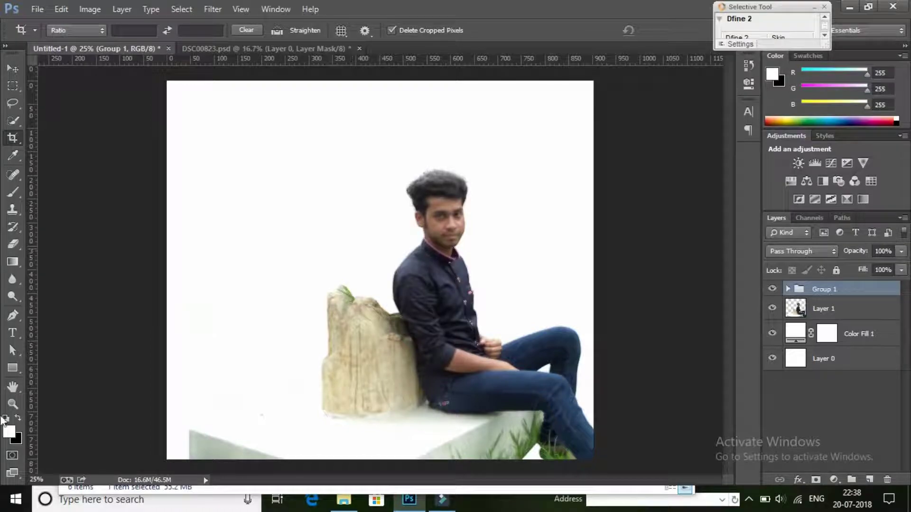
left_click(13, 404)
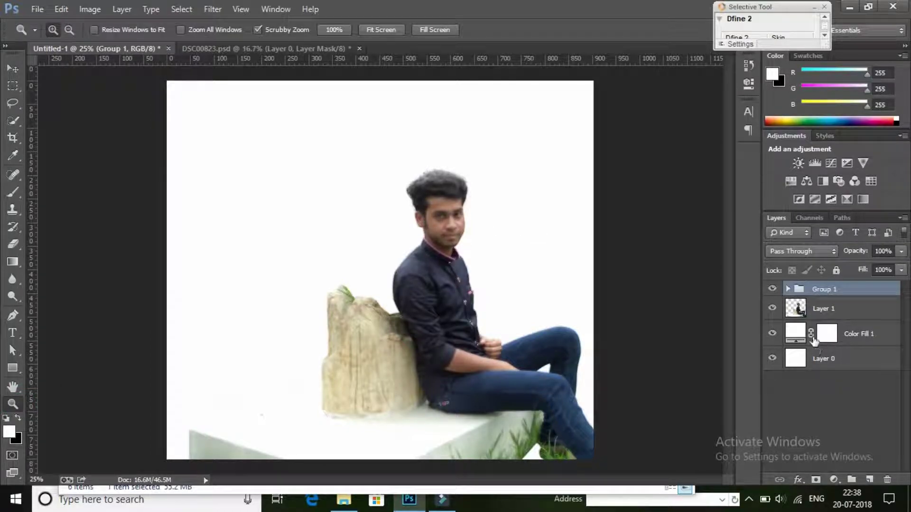
left_click(816, 480)
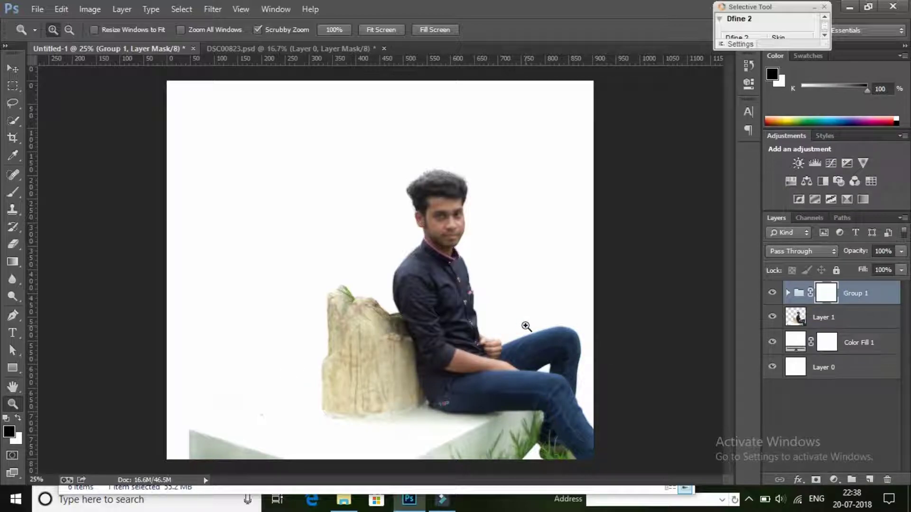
Invert Group 1's mask to black and zoom in on the face
key("ctrl+i")
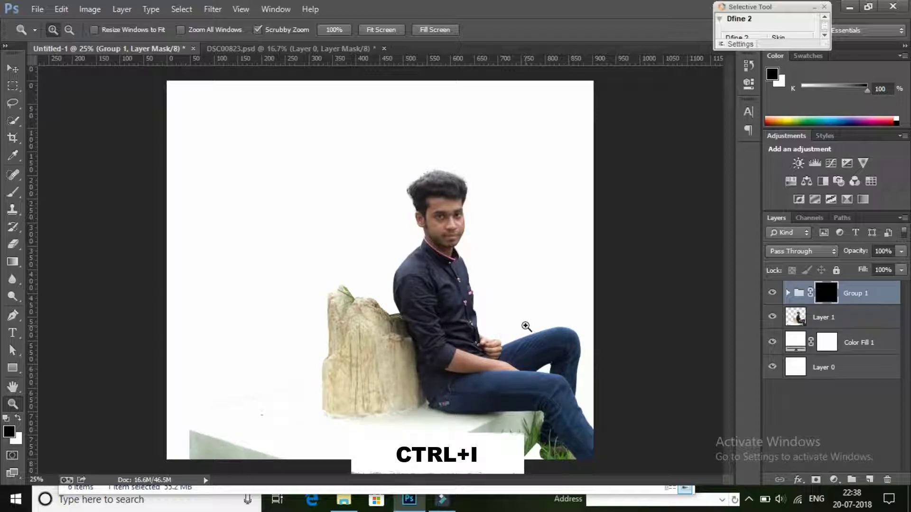
left_click(472, 246)
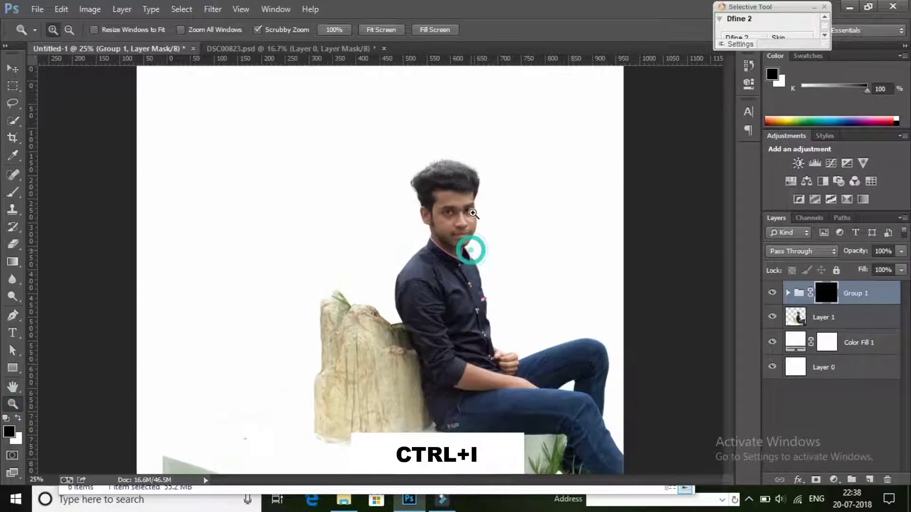
left_click(471, 210)
left_click(450, 213)
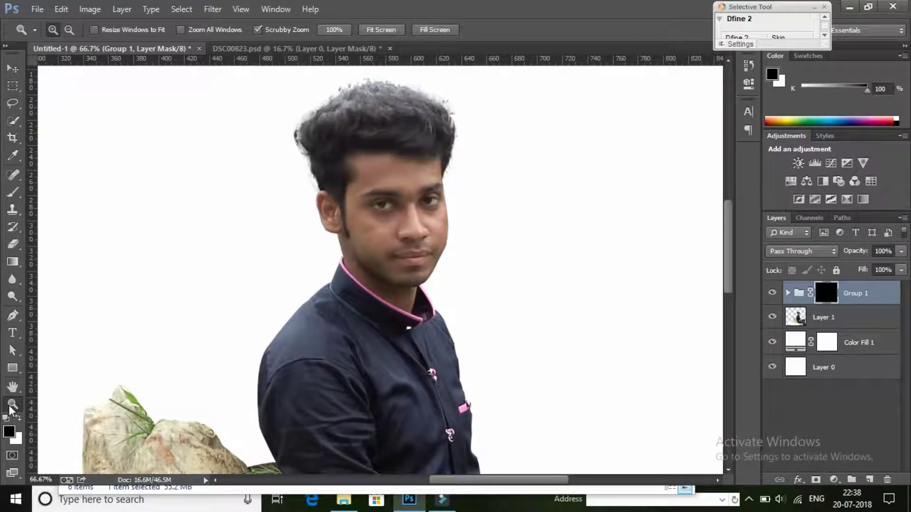
Set up a 40 px white brush with the face zoomed to 200%
left_click(13, 192)
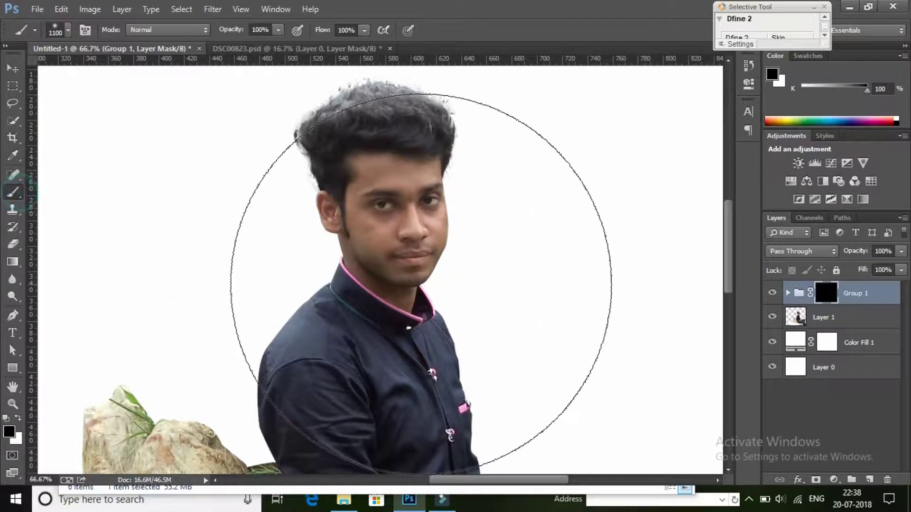
key("bracketleft")
key("bracketleft")
key("bracketleft")
key("bracketleft")
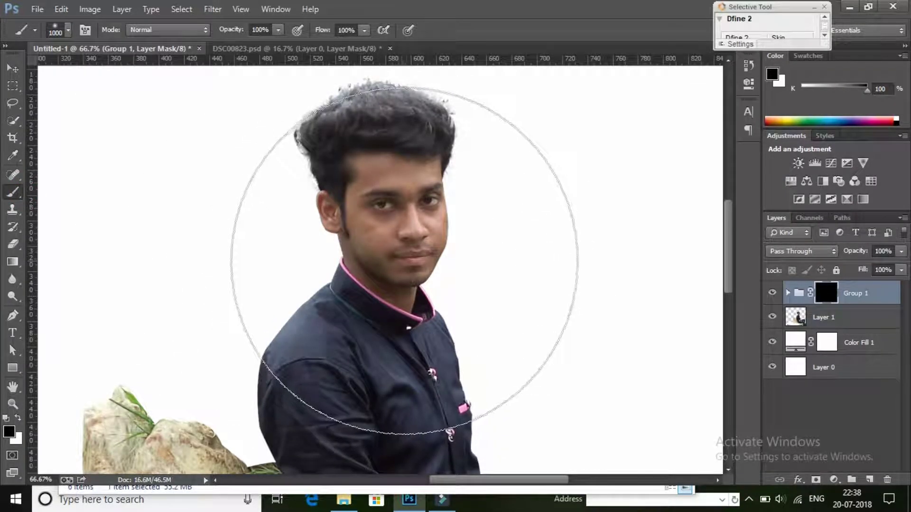
key("bracketleft")
key("bracketleft")
key("bracketleft")
key("bracketleft")
key("bracketleft")
key("bracketleft")
key("bracketleft")
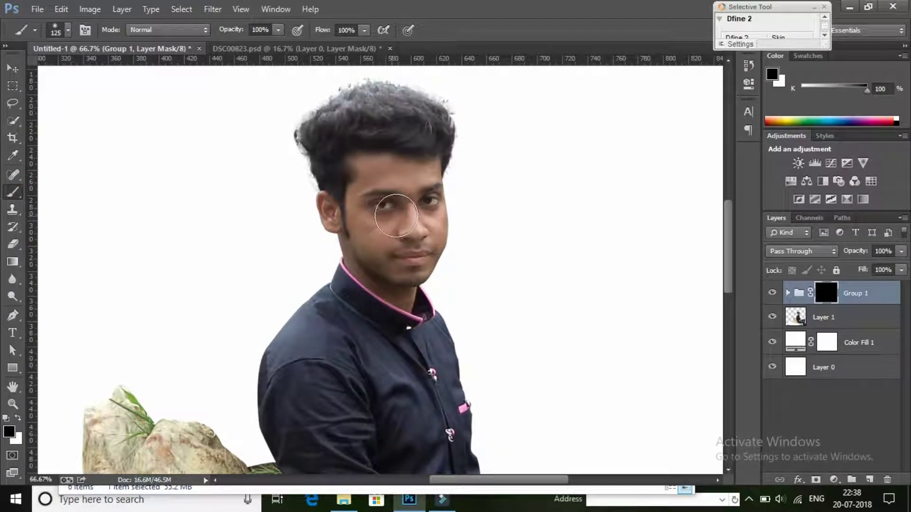
key("ctrl+plus")
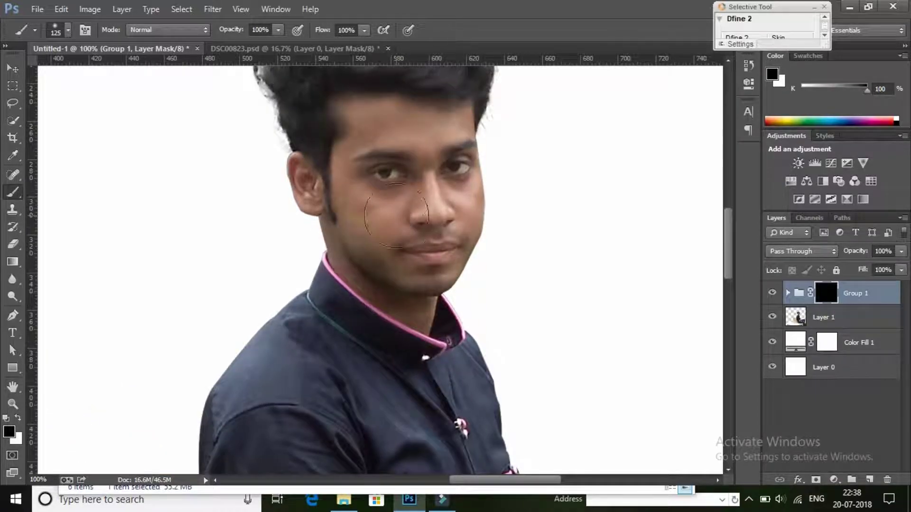
scroll(406, 274, "up", 3)
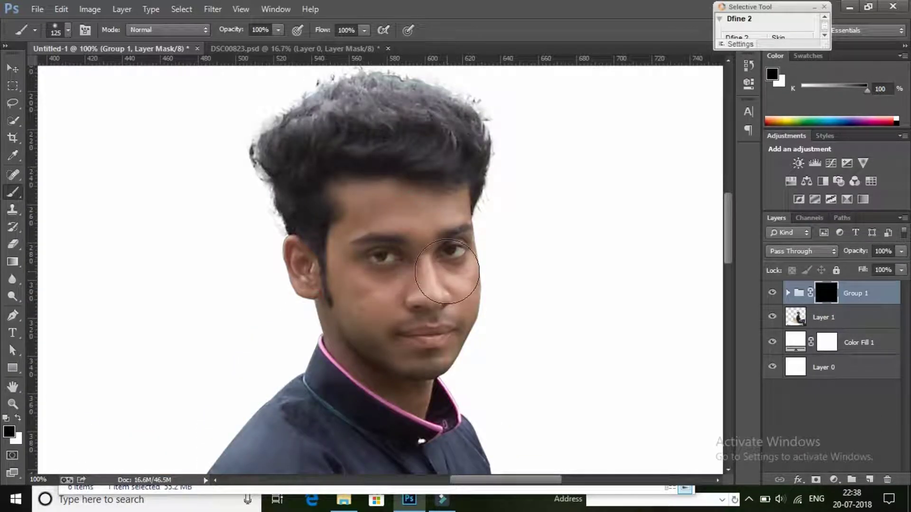
key("ctrl+plus")
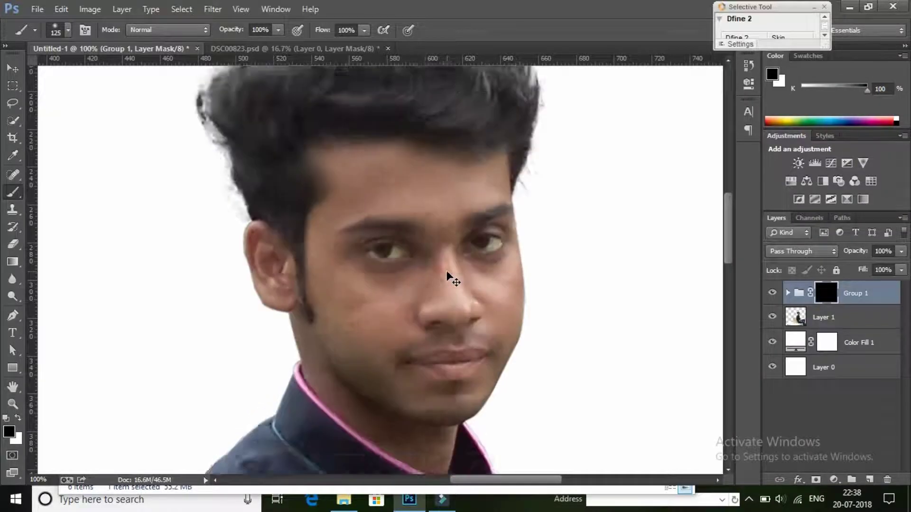
left_click_drag(395, 203, 377, 212)
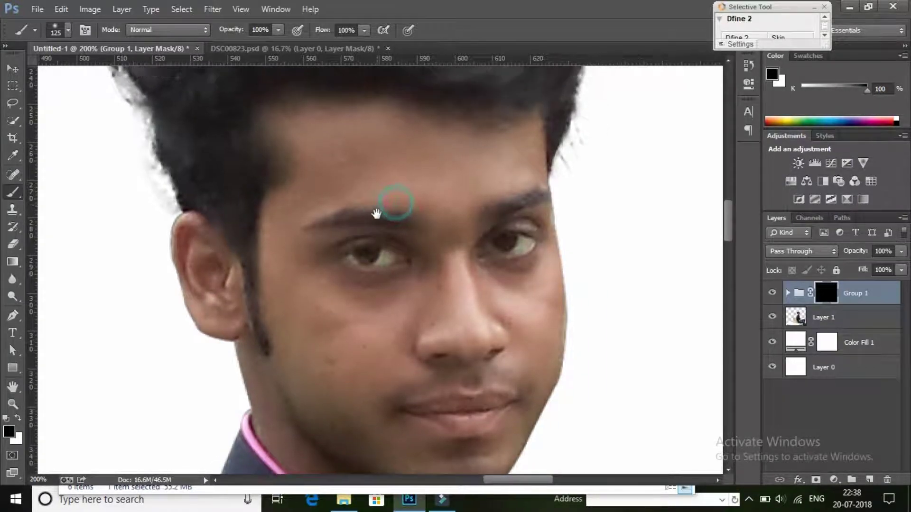
key("bracketleft")
key("bracketleft")
key("bracketleft")
key("bracketleft")
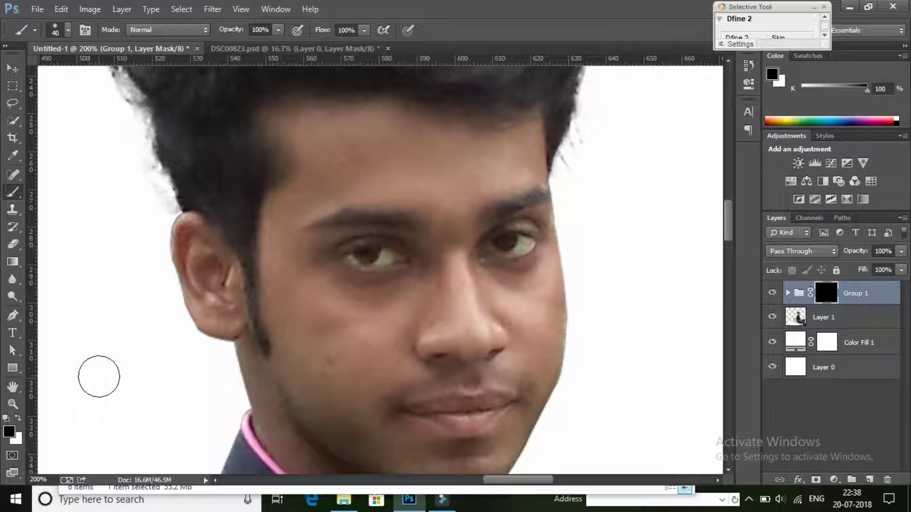
left_click(18, 418)
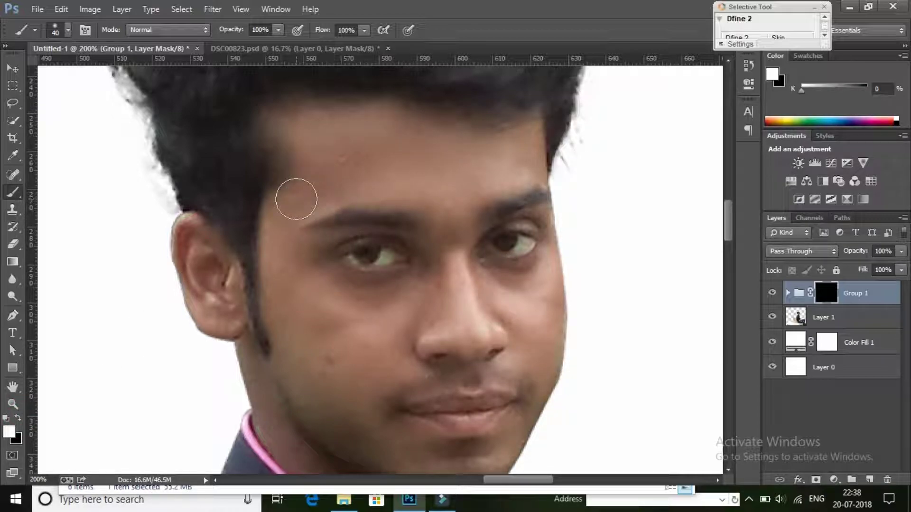
Paint the mask white over the temple, cheeks and under the eye, lowering brush opacity
left_click(300, 196)
left_click_drag(319, 412, 346, 432)
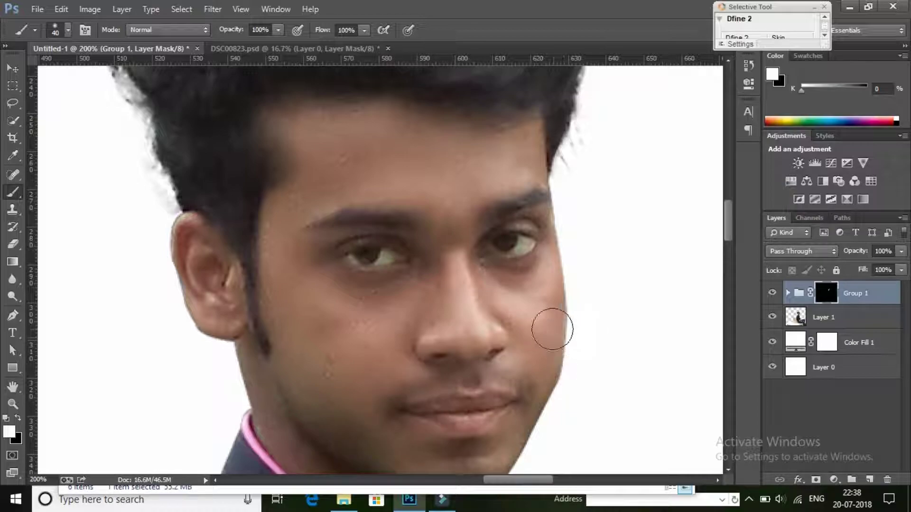
left_click(531, 314)
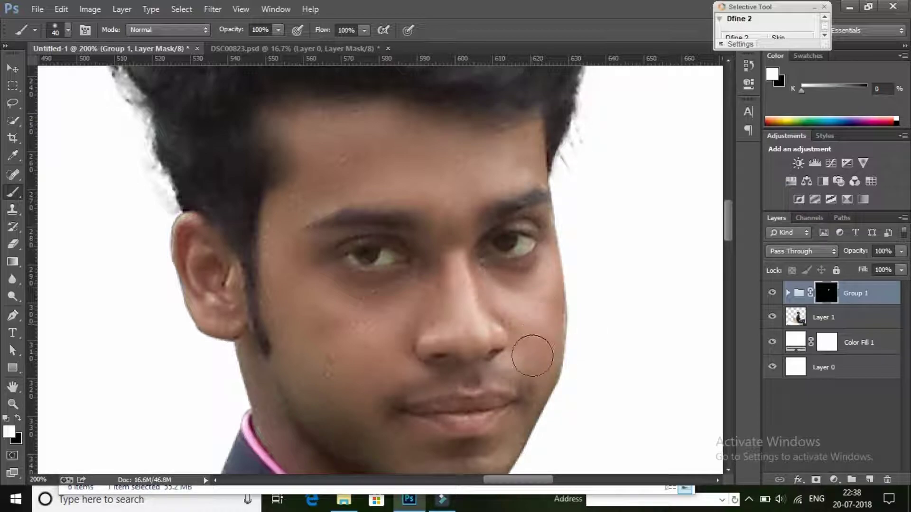
mouse_move(543, 403)
left_mouse_down()
mouse_move(550, 354)
mouse_move(514, 261)
left_mouse_up()
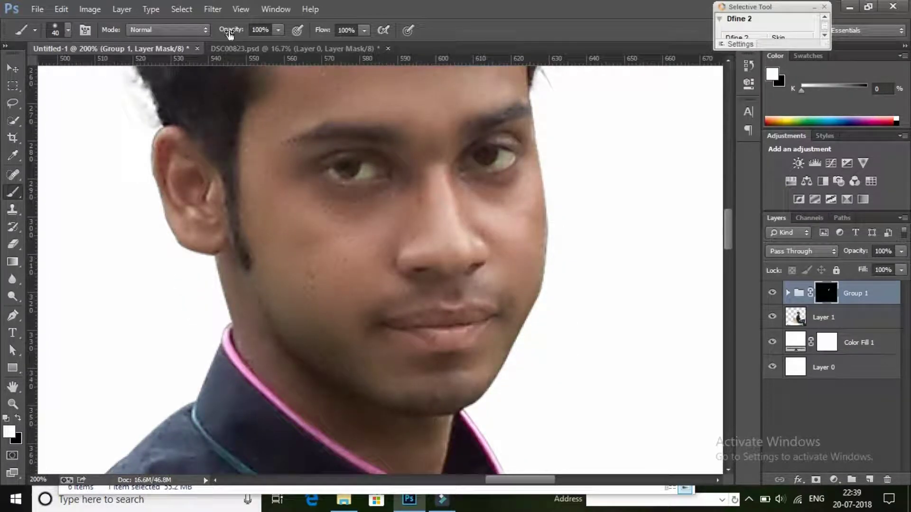
left_click_drag(231, 29, 220, 35)
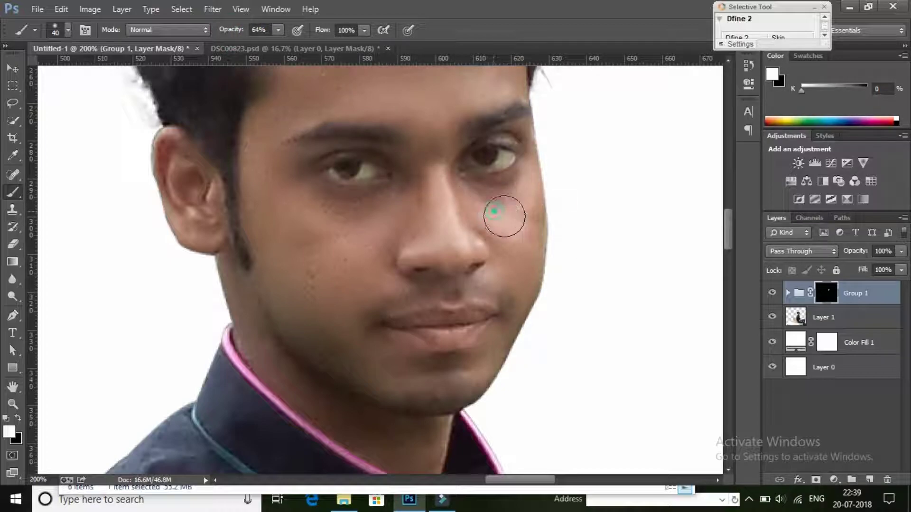
left_click_drag(505, 217, 514, 264)
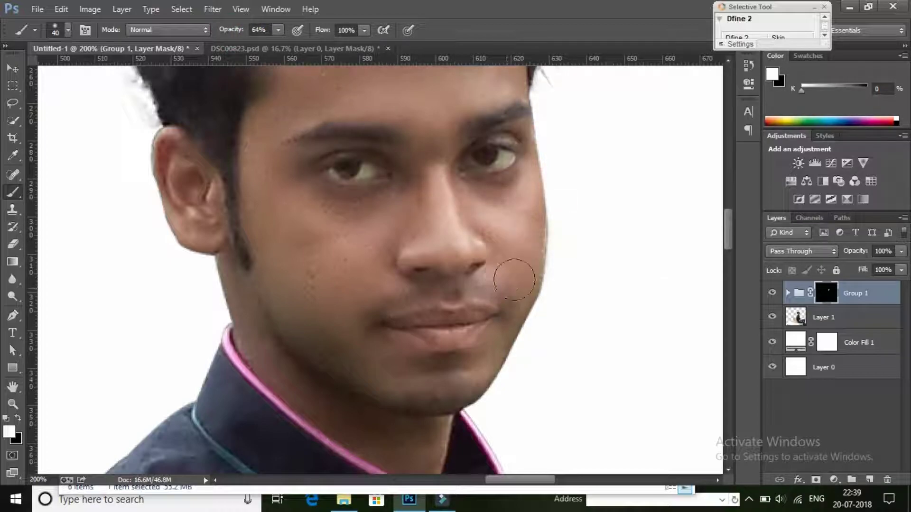
Reveal the softening on the chin, forehead, jaw and sideburn by the ear
left_click(460, 365)
left_click_drag(484, 221, 471, 296)
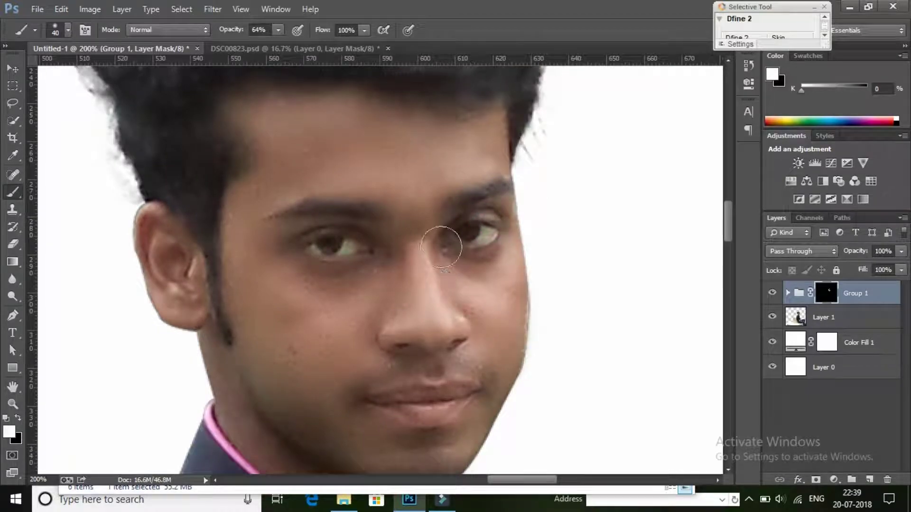
left_click(427, 220)
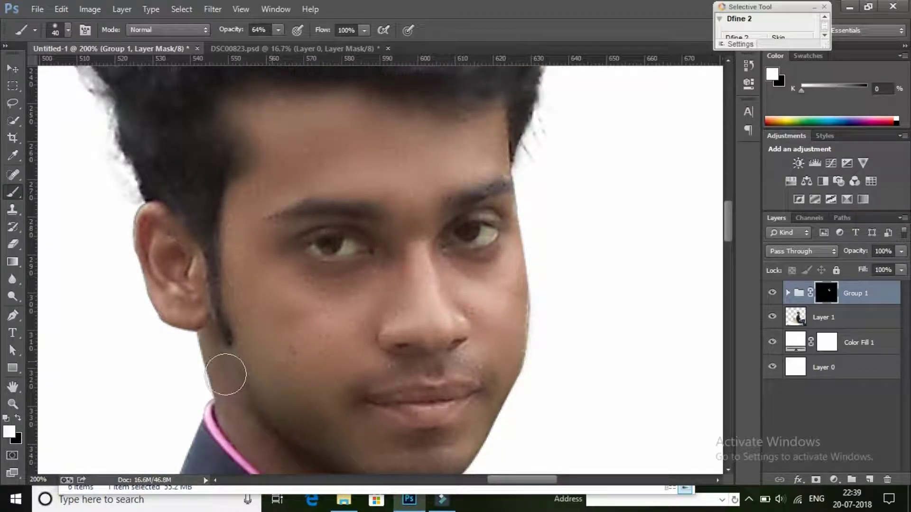
left_click(212, 338)
left_click_drag(291, 386, 250, 238)
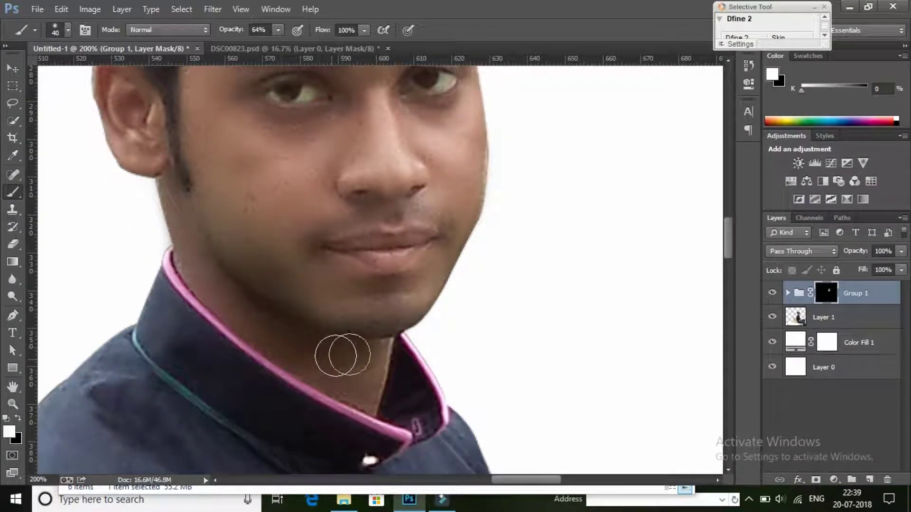
With a smaller brush, paint away blemishes at the lip corner, below the nose and on the cheek
left_click_drag(406, 315, 331, 403)
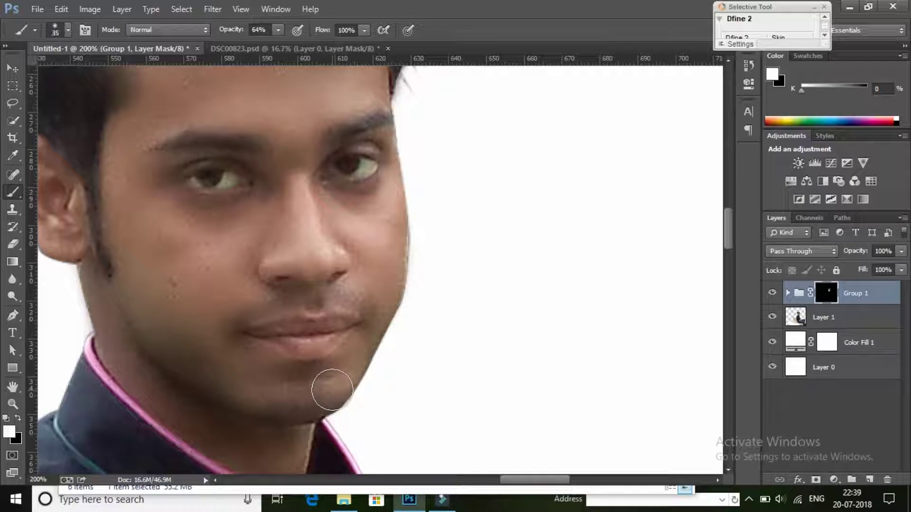
key("bracketleft")
key("bracketleft")
key("bracketleft")
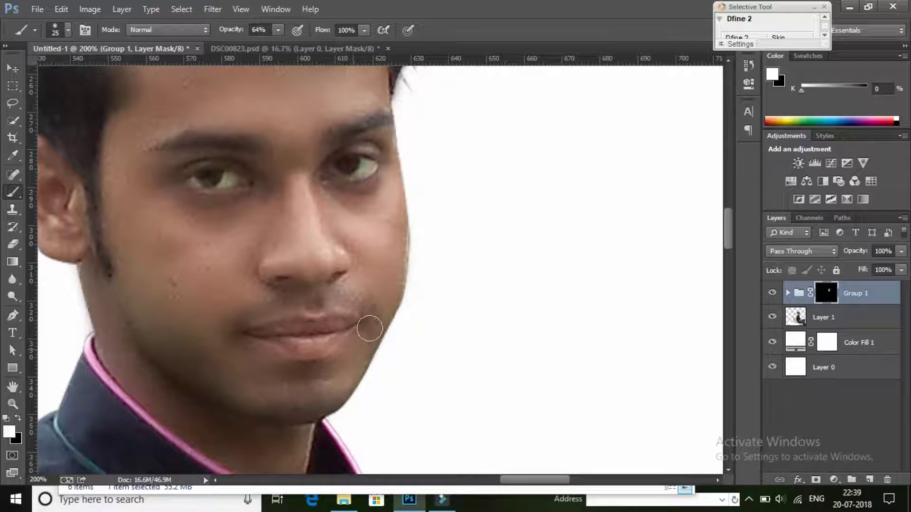
left_click(231, 322)
left_click(328, 251)
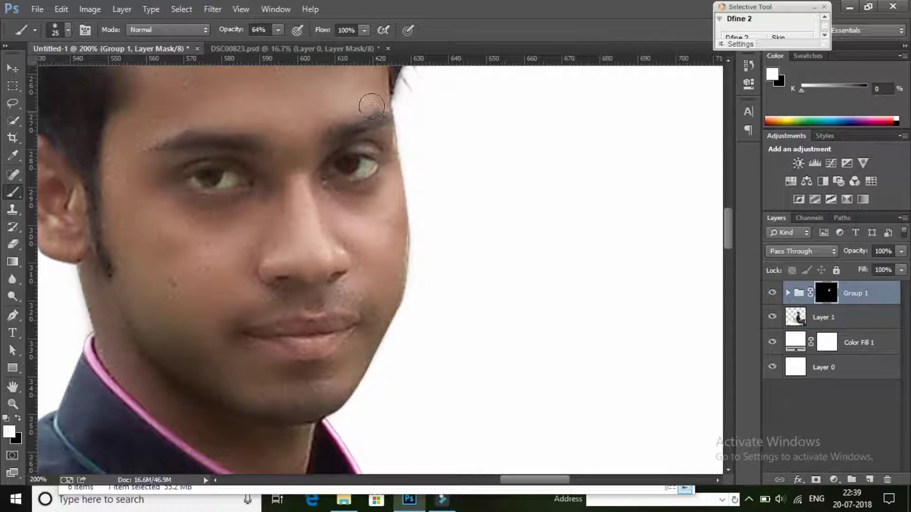
left_click_drag(391, 199, 389, 232)
Smooth the ear rim and the skin along the collar edge on the mask
left_click_drag(338, 158, 390, 267)
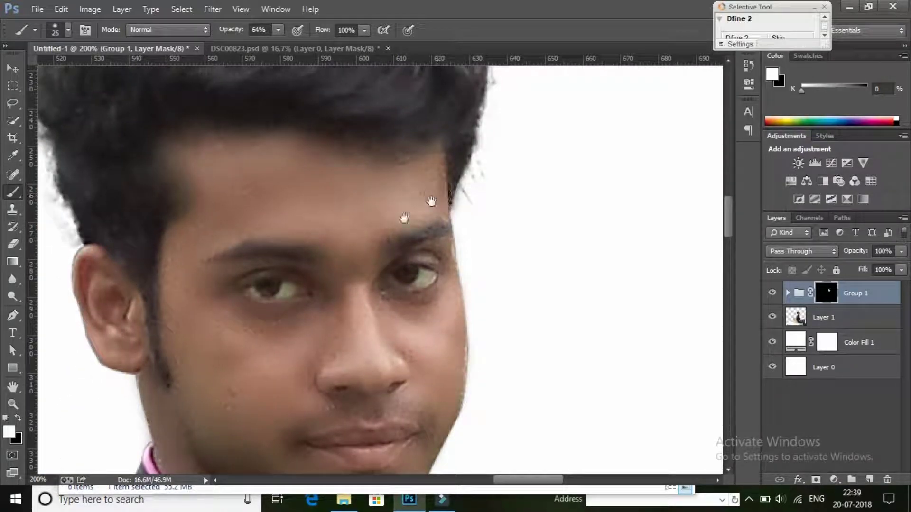
left_click_drag(334, 197, 623, 112)
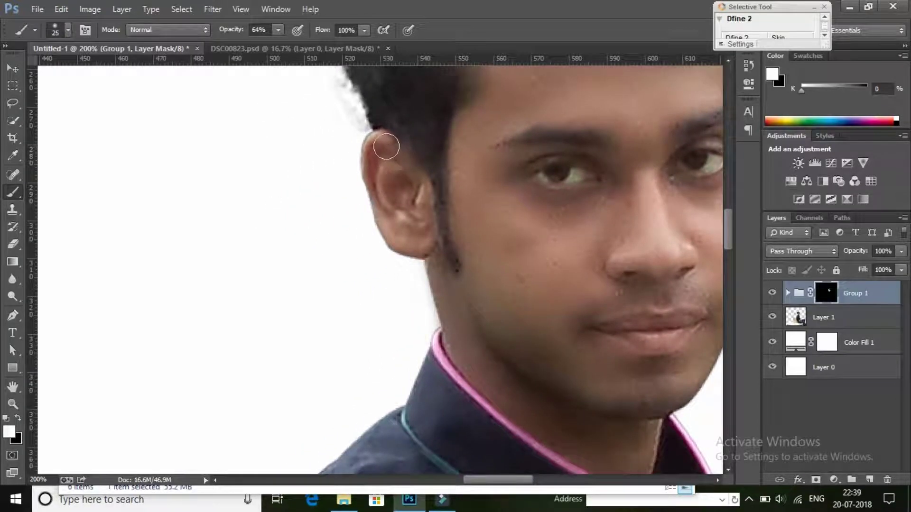
left_click_drag(379, 142, 397, 226)
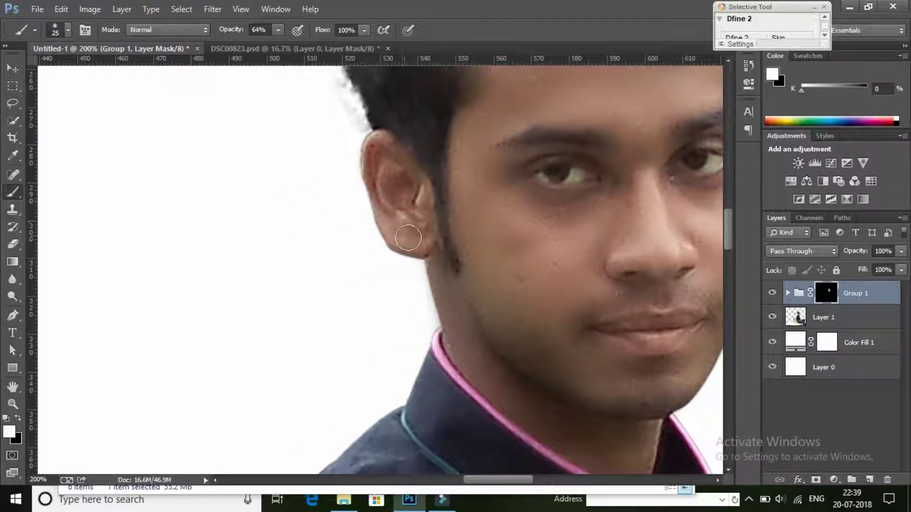
left_click_drag(454, 319, 362, 226)
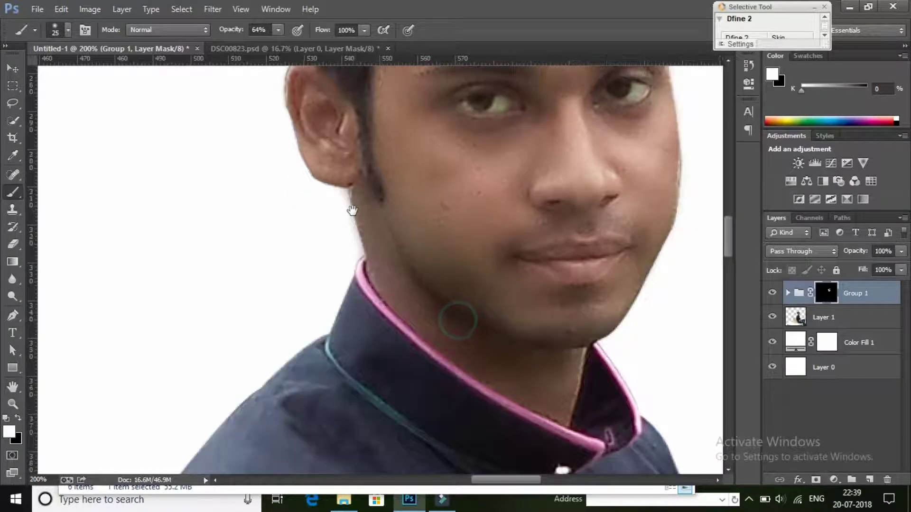
left_click_drag(372, 263, 498, 347)
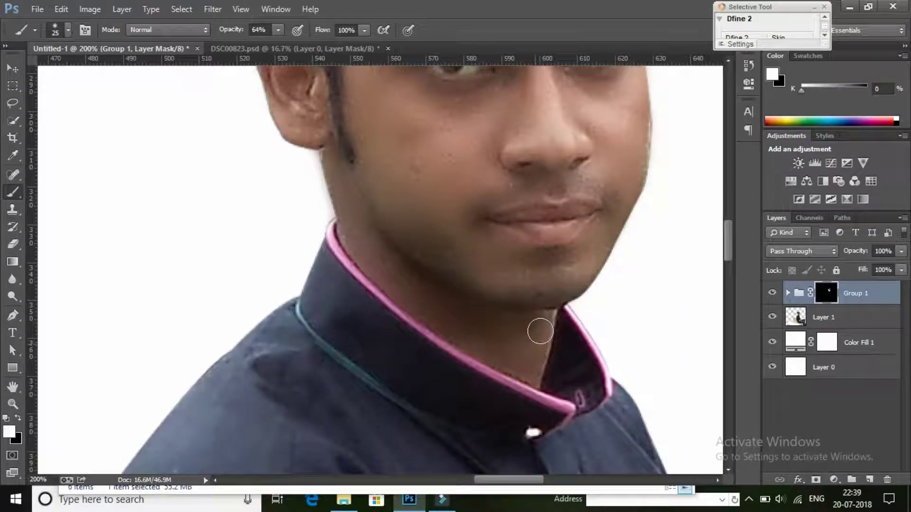
left_click_drag(538, 290, 466, 366)
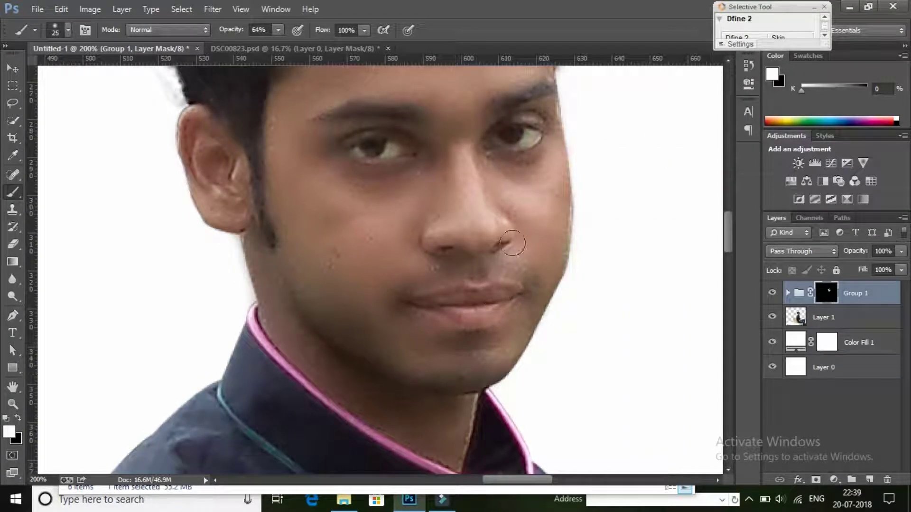
left_click_drag(504, 223, 491, 292)
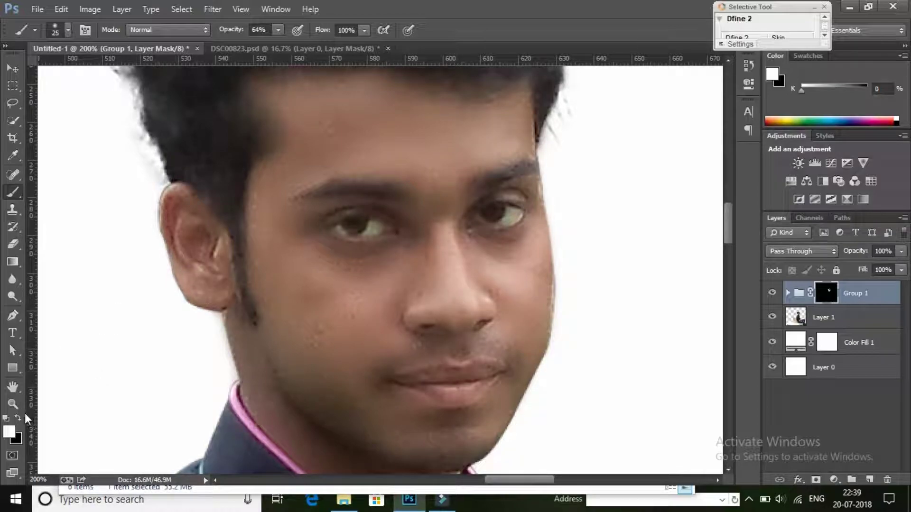
left_click(13, 404)
right_click(350, 184)
left_click(401, 267)
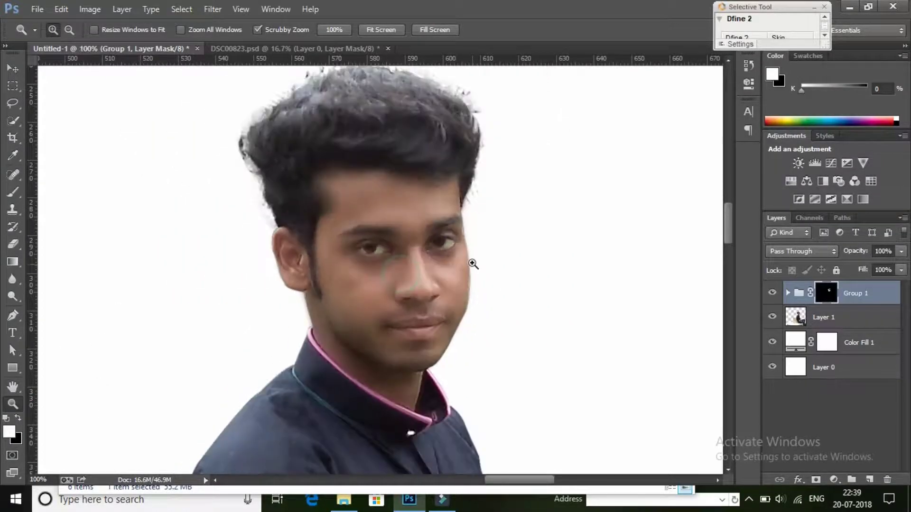
right_click(405, 219)
left_click(444, 308)
right_click(402, 213)
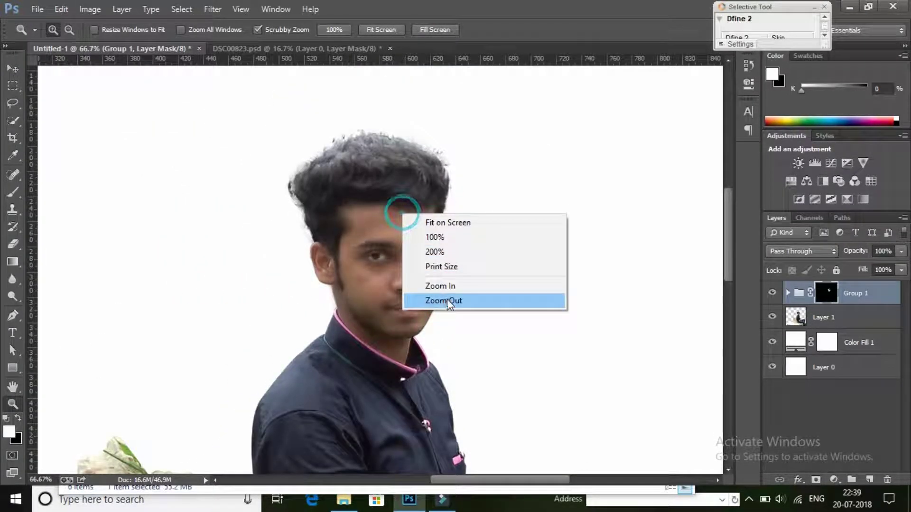
left_click(447, 302)
right_click(418, 202)
left_click(465, 291)
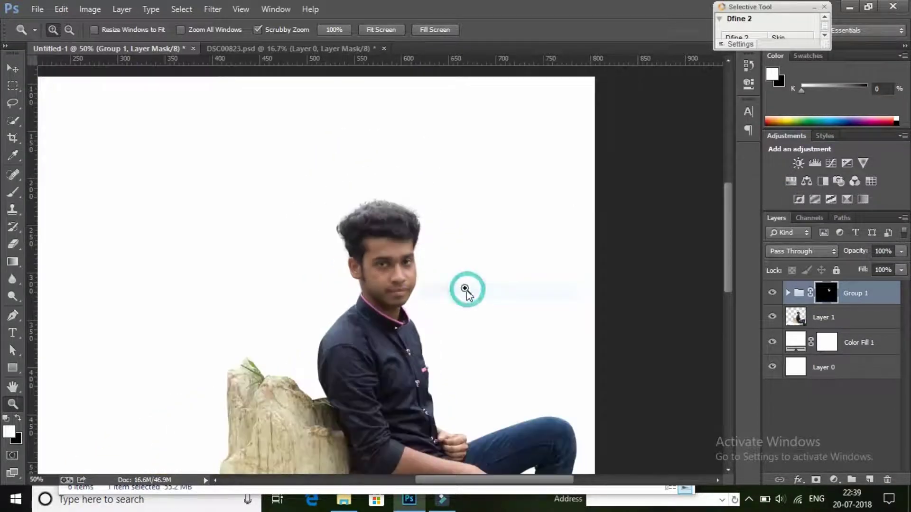
right_click(366, 268)
left_click(420, 355)
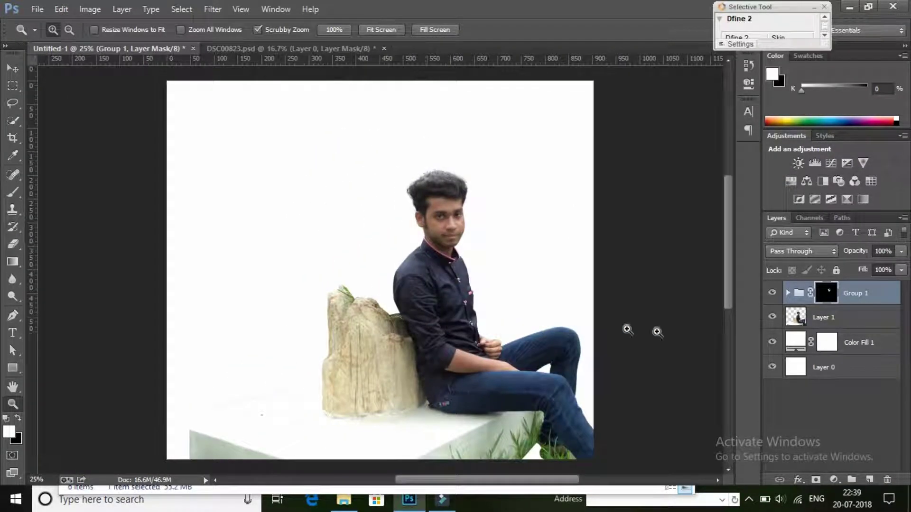
left_click(476, 372)
left_click(476, 372)
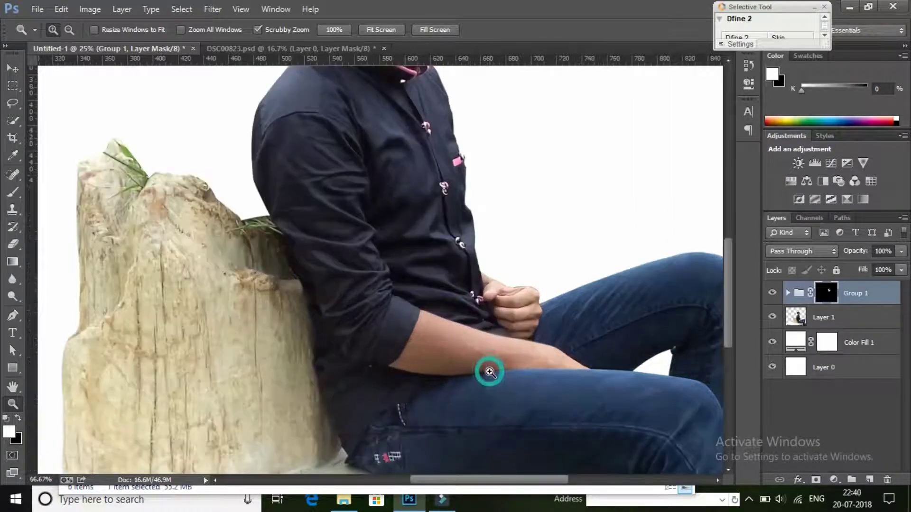
Paint the mask along the forearm near the sleeve and its lower edge with a larger brush
left_click(489, 372)
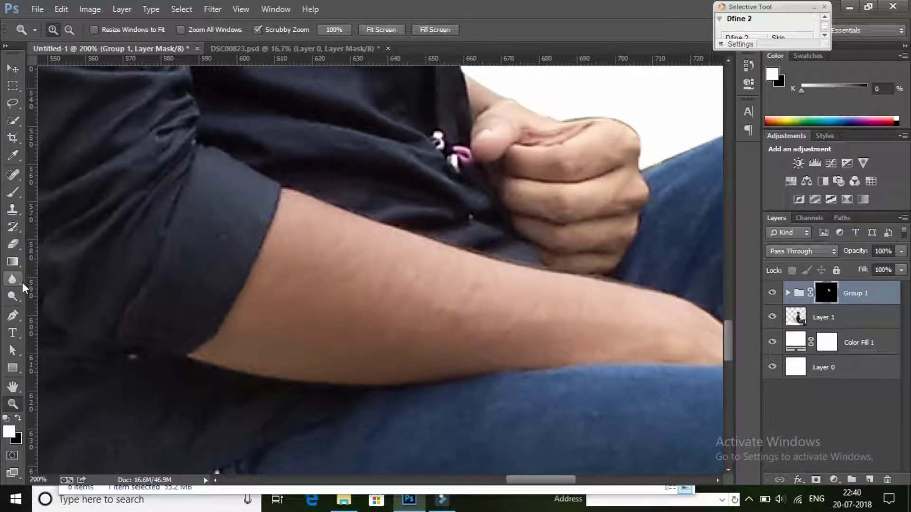
left_click(13, 192)
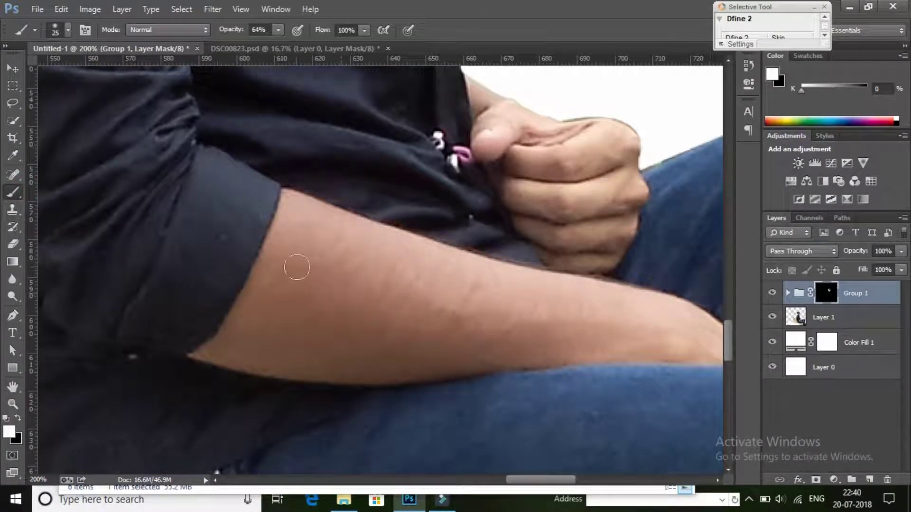
left_click(297, 203)
key("bracketright")
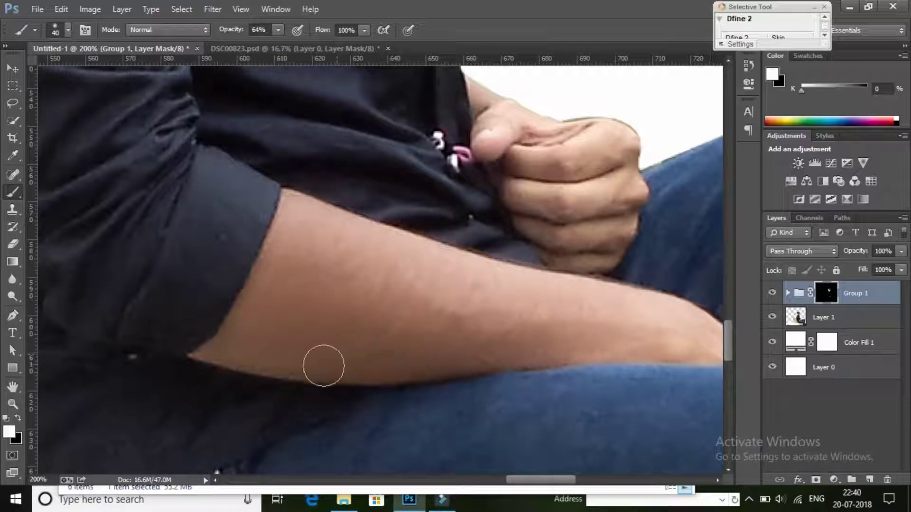
left_click_drag(224, 356, 521, 352)
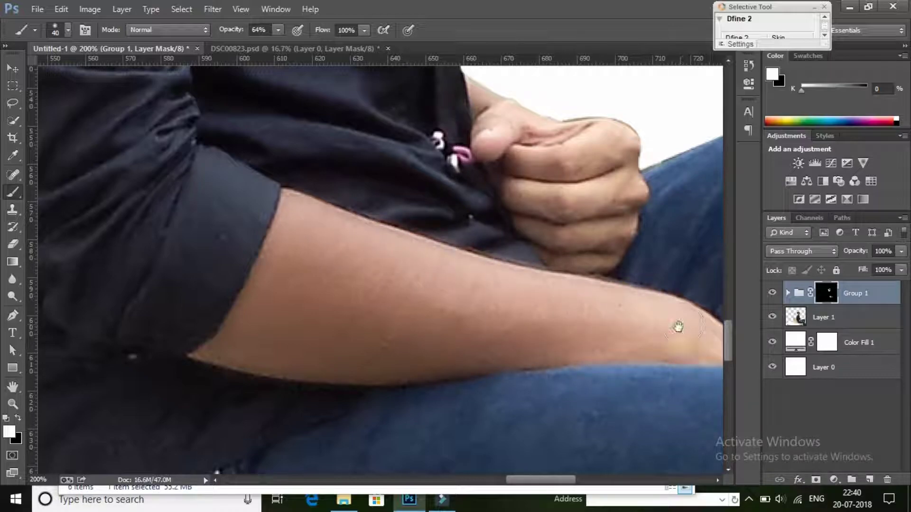
left_click_drag(678, 326, 651, 326)
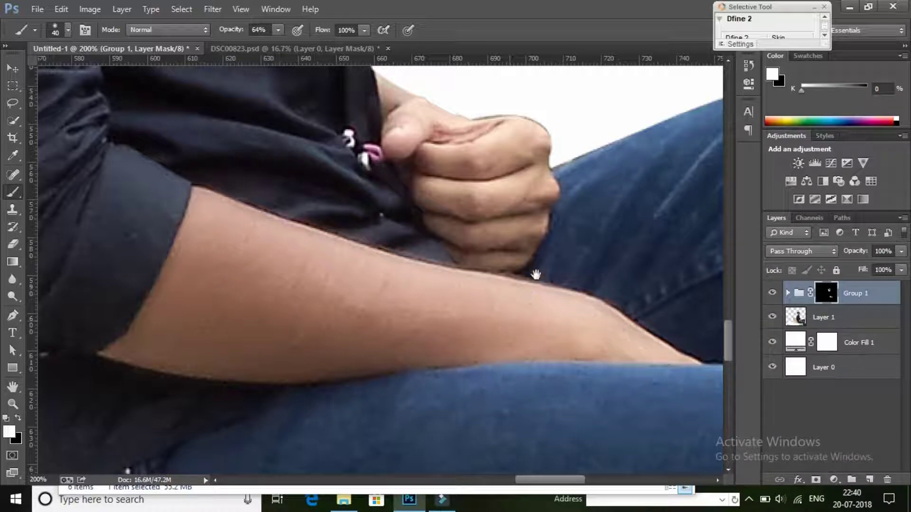
left_click_drag(535, 275, 558, 365)
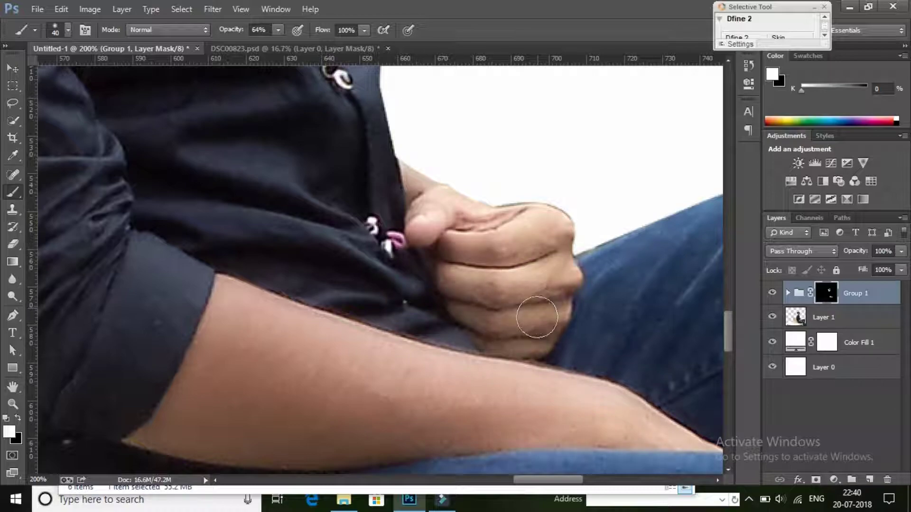
left_click_drag(491, 273, 527, 325)
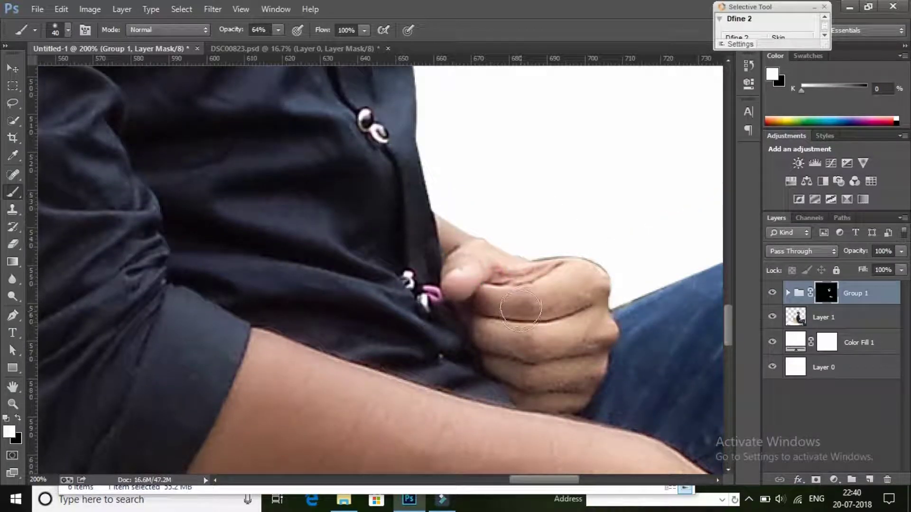
Touch up the fist with a smaller brush, then fit the image on screen
key("bracketleft")
key("bracketleft")
key("bracketleft")
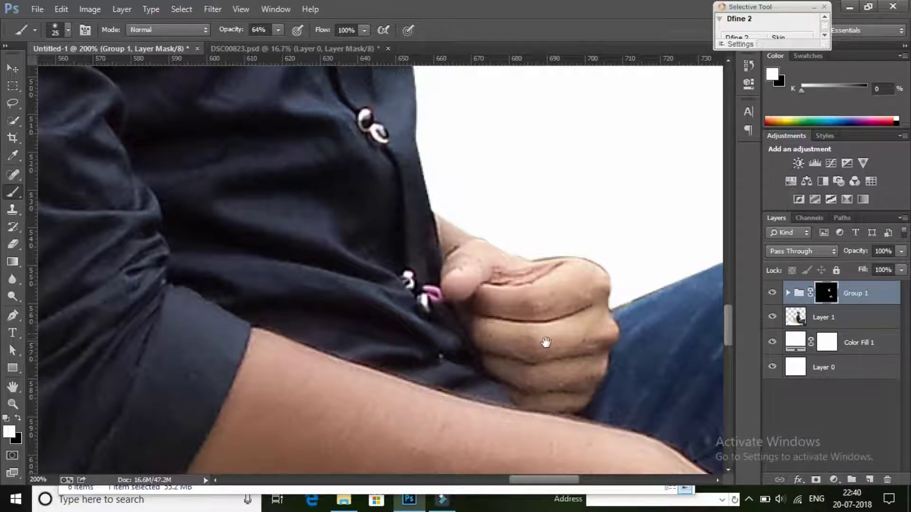
scroll(545, 339, "down", 3)
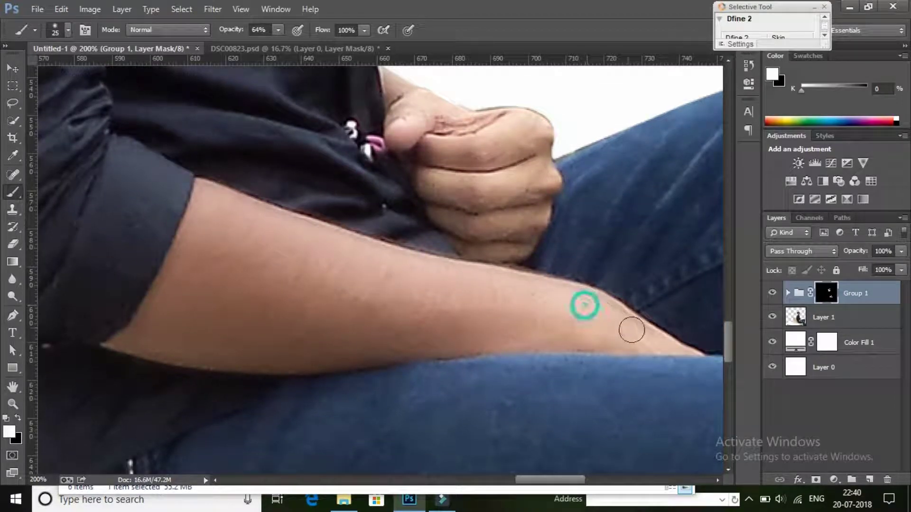
left_click_drag(579, 285, 525, 260)
scroll(524, 259, "up", 2)
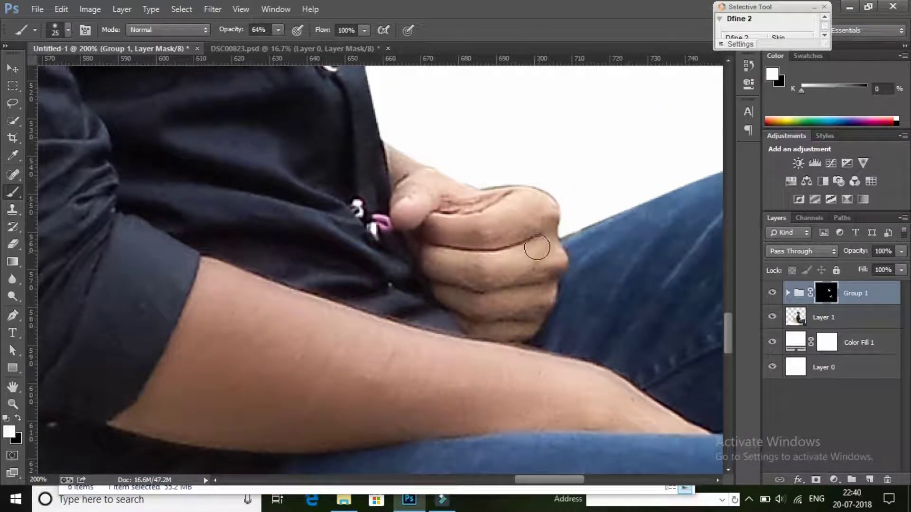
left_click(13, 403)
right_click(429, 215)
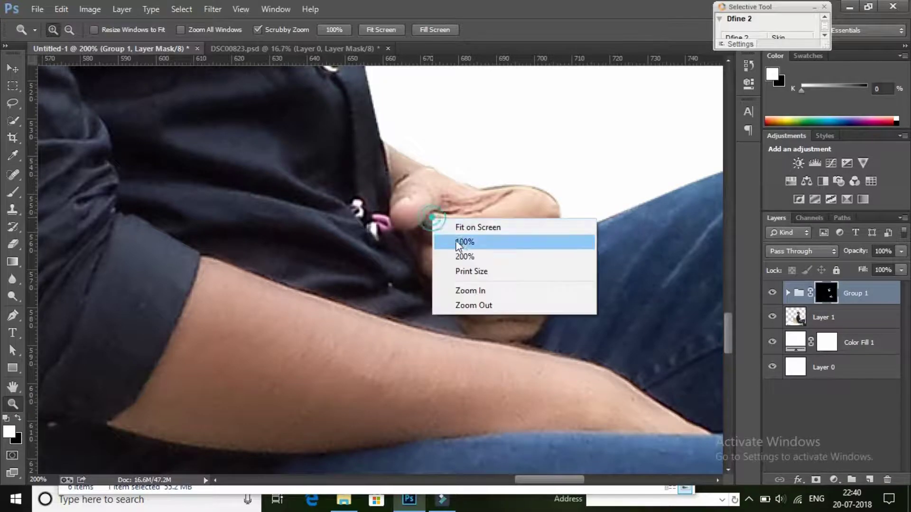
left_click(453, 226)
Zoom out one step and merge Group 1 with Layer 1 into one layer with Ctrl+E
left_click_drag(421, 183, 483, 219)
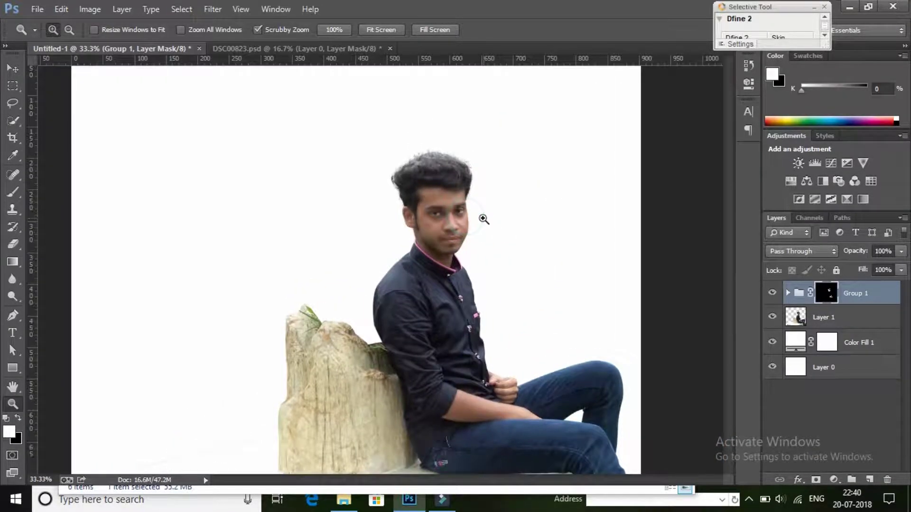
right_click(483, 216)
left_click(526, 306)
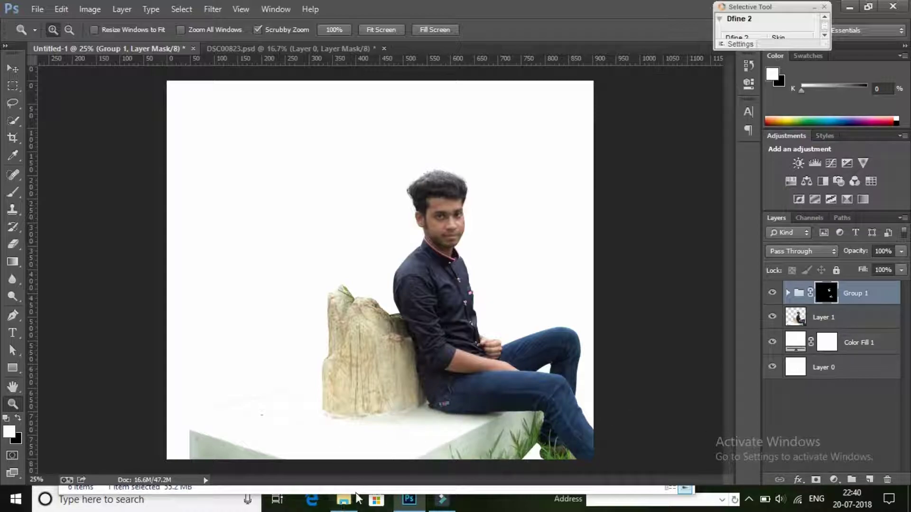
left_click(834, 322, "shift")
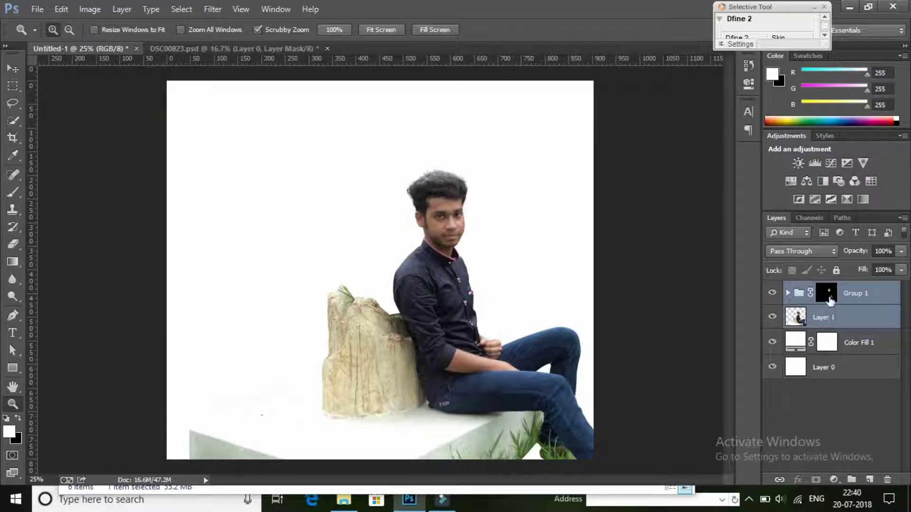
right_click(830, 298)
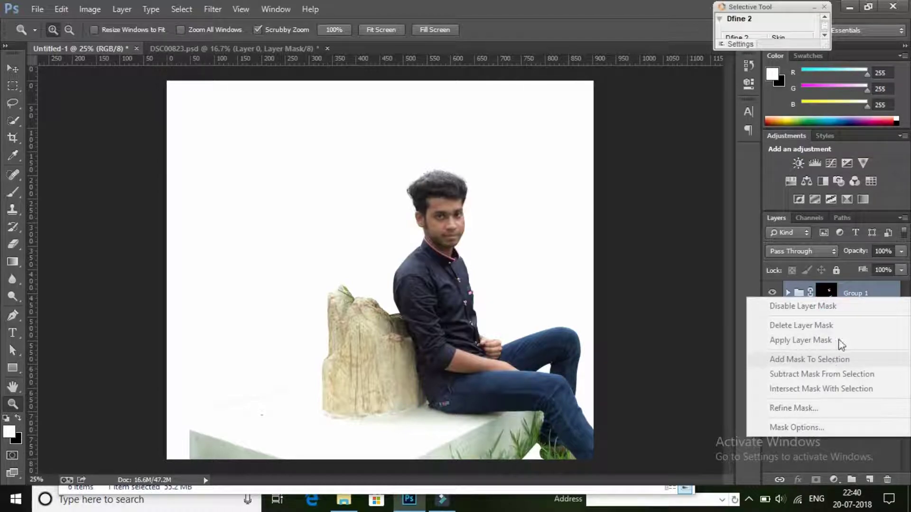
left_click(830, 297)
right_click(830, 297)
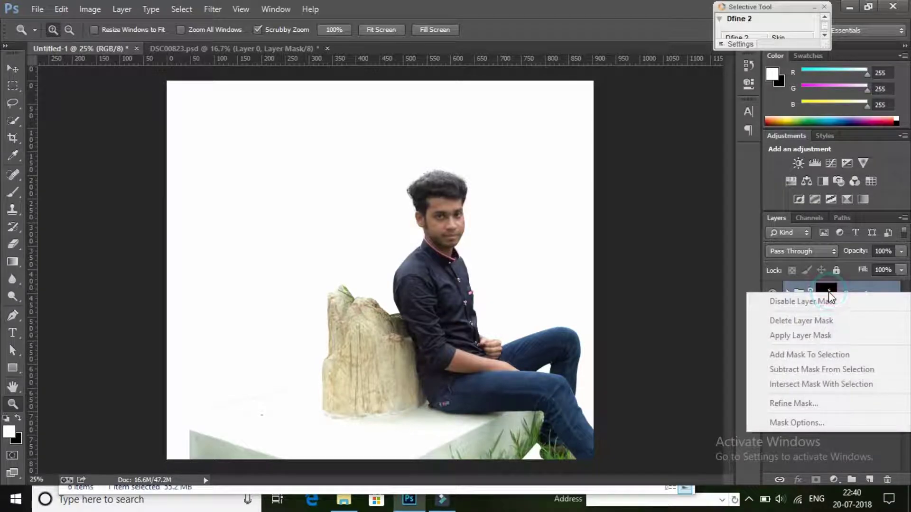
left_click(828, 294)
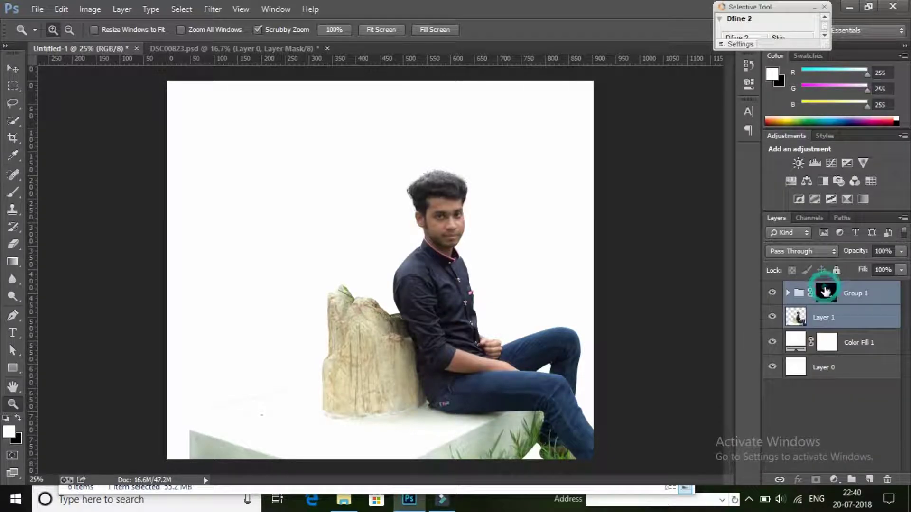
key("ctrl+e")
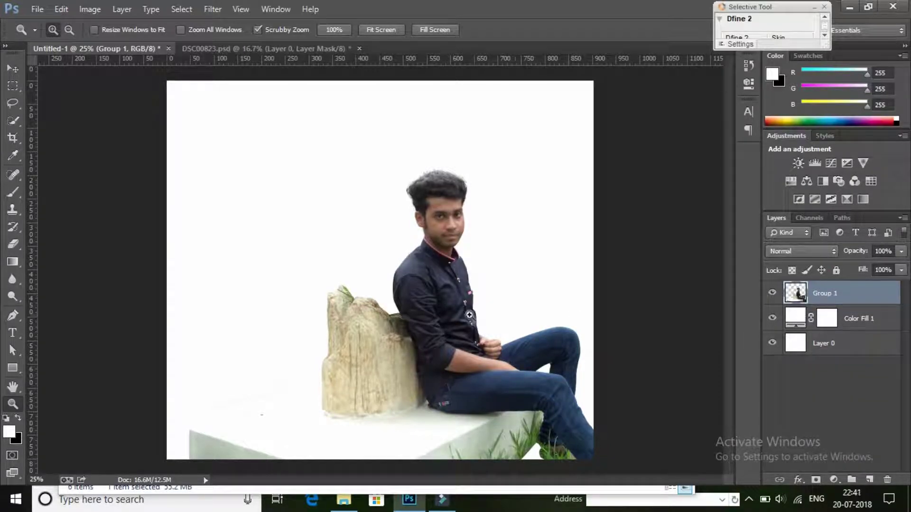
Drag the woman's cut-out PNG from the File Explorer folder onto the poster canvas
left_click(336, 496)
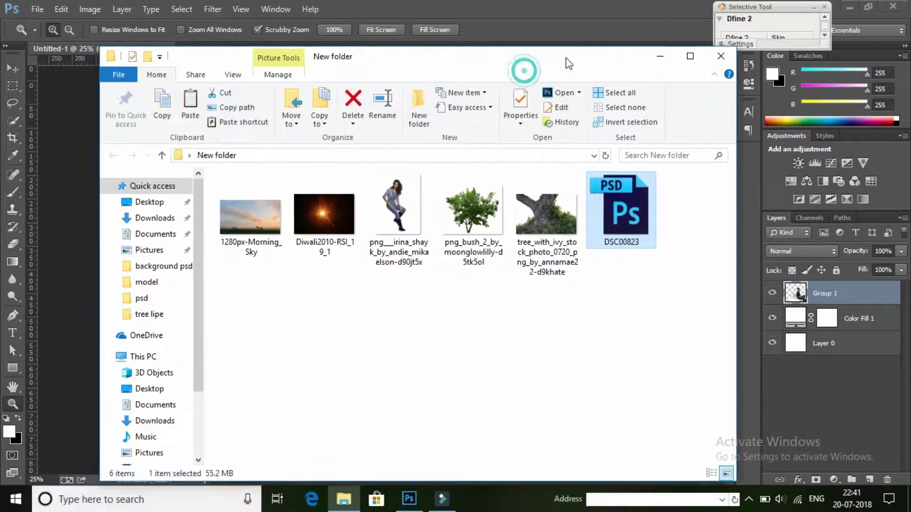
left_click_drag(396, 211, 61, 184)
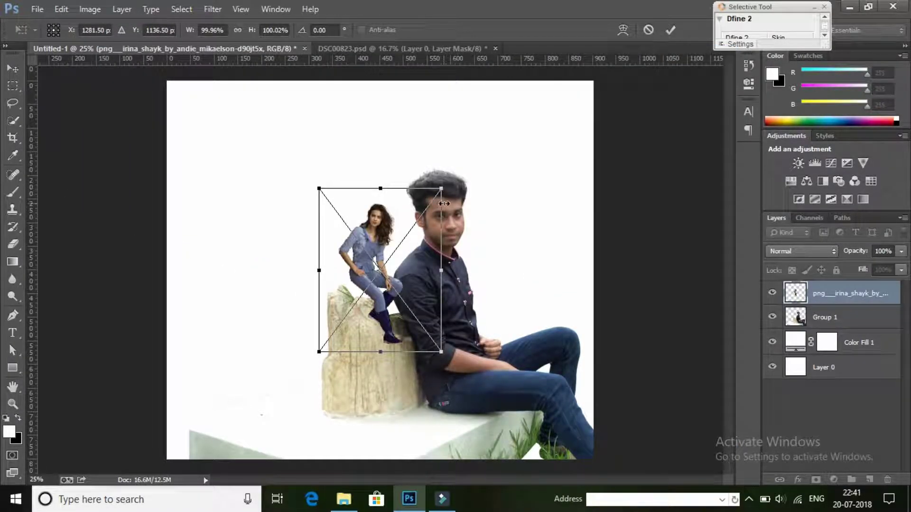
Flip the woman horizontally and roughly scale her toward the poster's lower left
left_click_drag(442, 186, 537, 68)
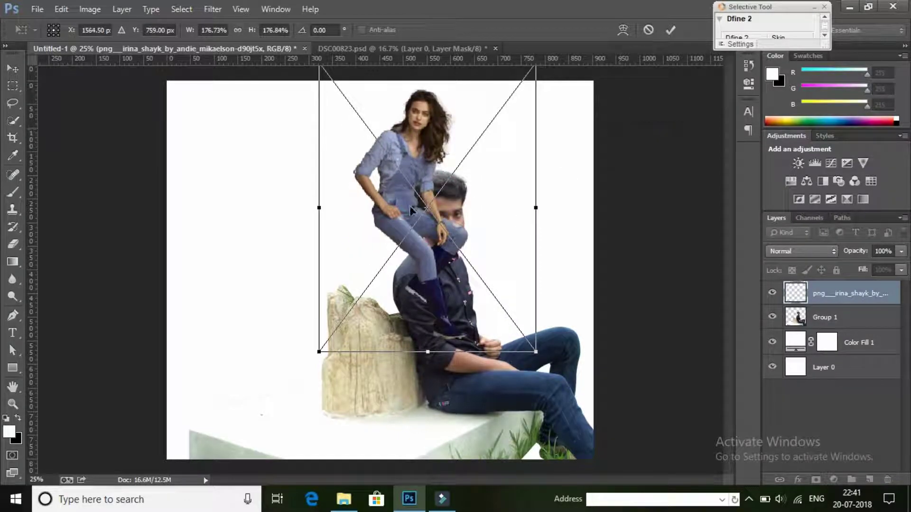
left_click_drag(434, 277, 333, 330)
right_click(365, 227)
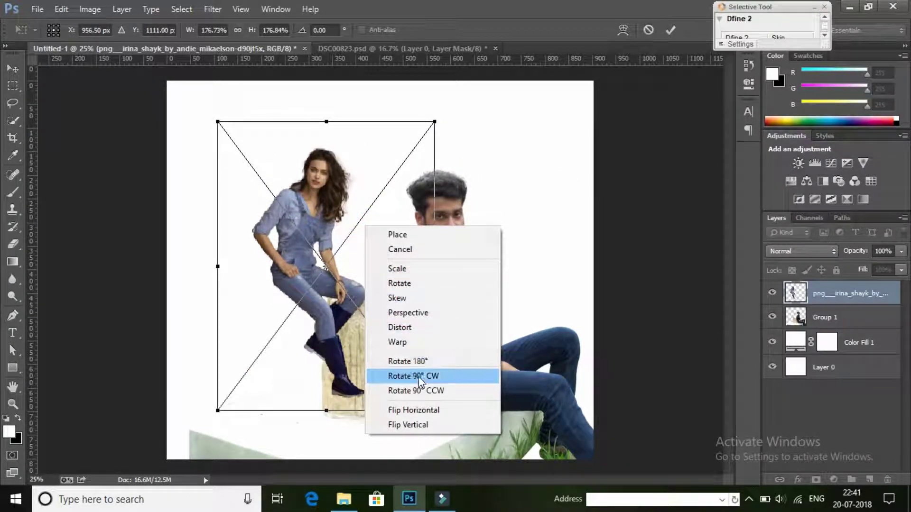
left_click(434, 411)
left_click_drag(381, 297, 288, 366)
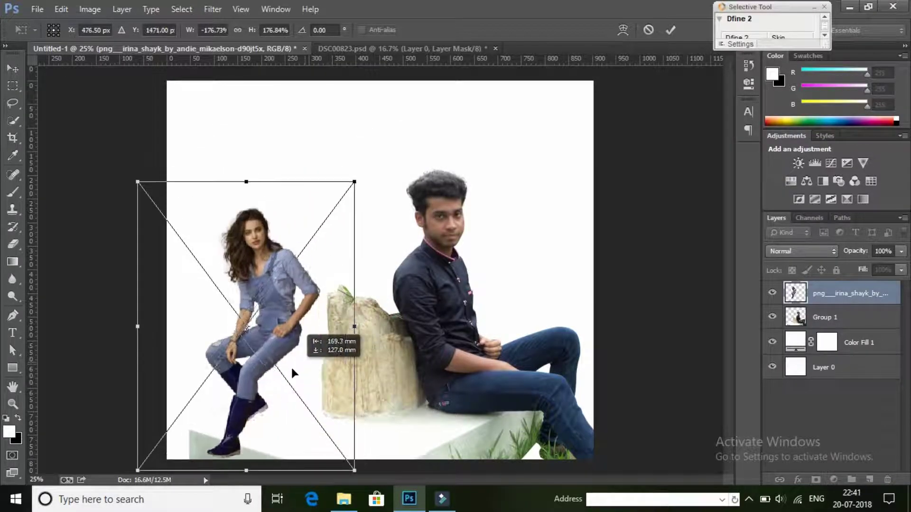
left_click_drag(340, 192, 400, 111)
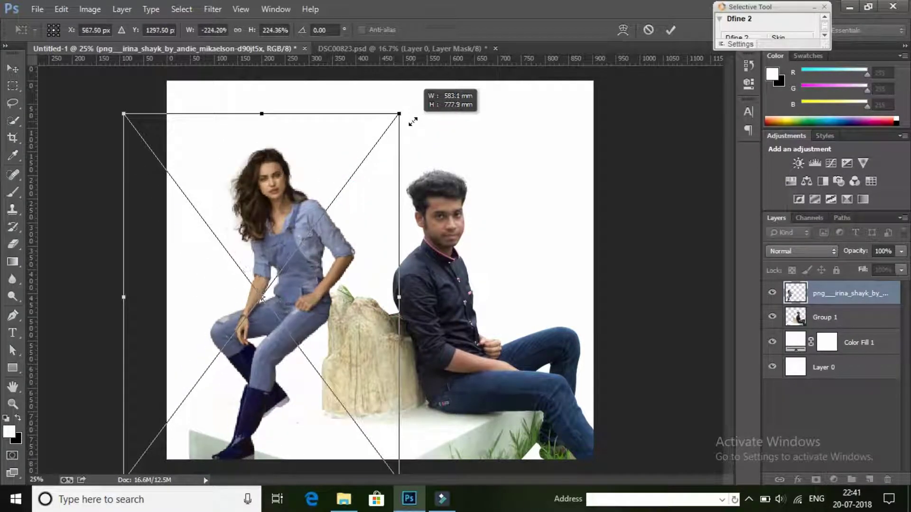
left_click_drag(366, 280, 309, 366)
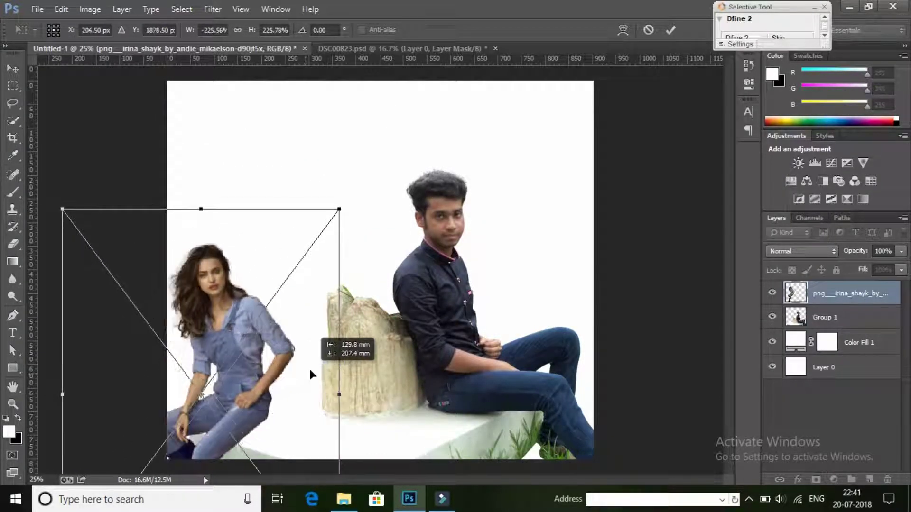
Enlarge the woman further, nudge her against the stump with arrow keys, and commit
left_click_drag(345, 205, 431, 142)
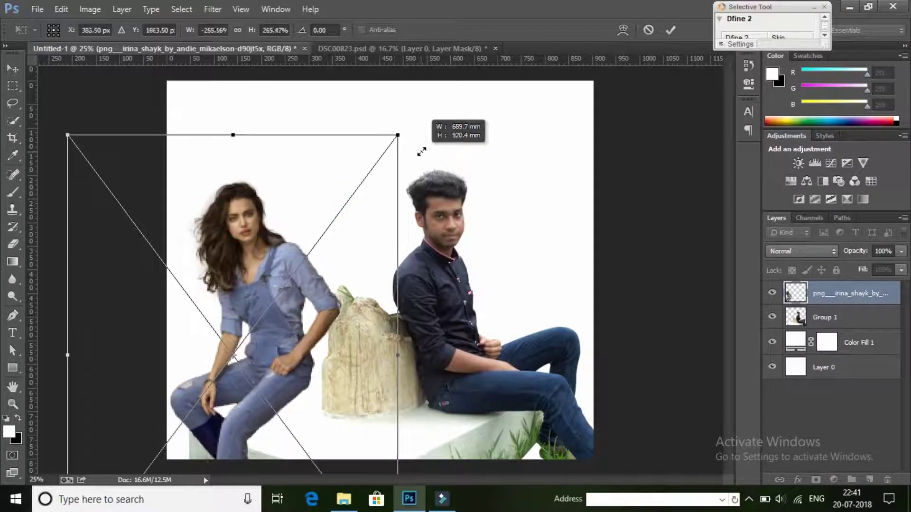
mouse_move(353, 278)
left_mouse_down()
mouse_move(335, 303)
mouse_move(355, 352)
mouse_move(366, 348)
left_mouse_up()
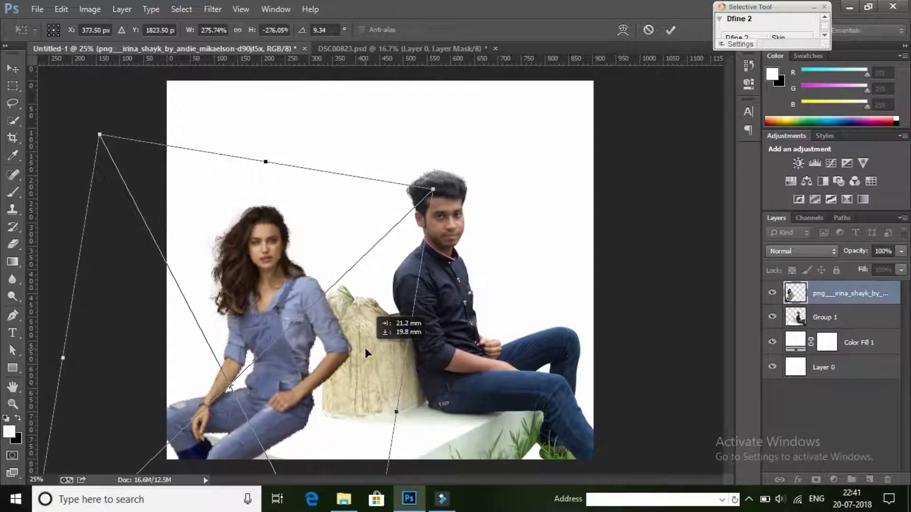
left_click_drag(433, 189, 431, 179)
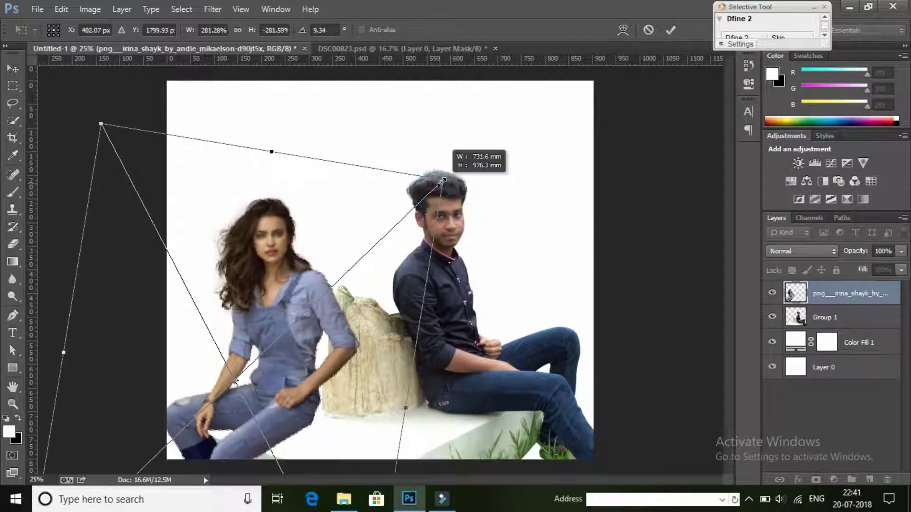
mouse_move(392, 258)
left_mouse_down()
mouse_move(384, 265)
mouse_move(396, 269)
left_mouse_up()
key("Down")
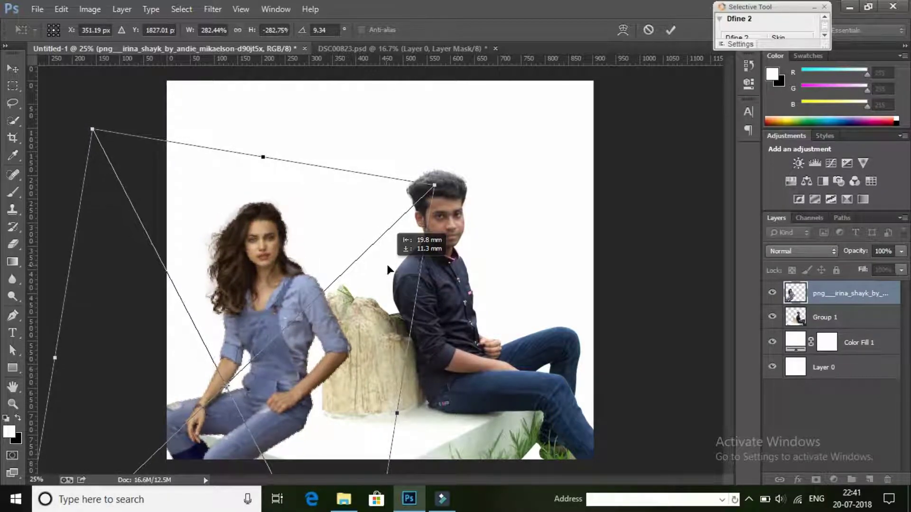
key("Right")
key("Right")
key("Right")
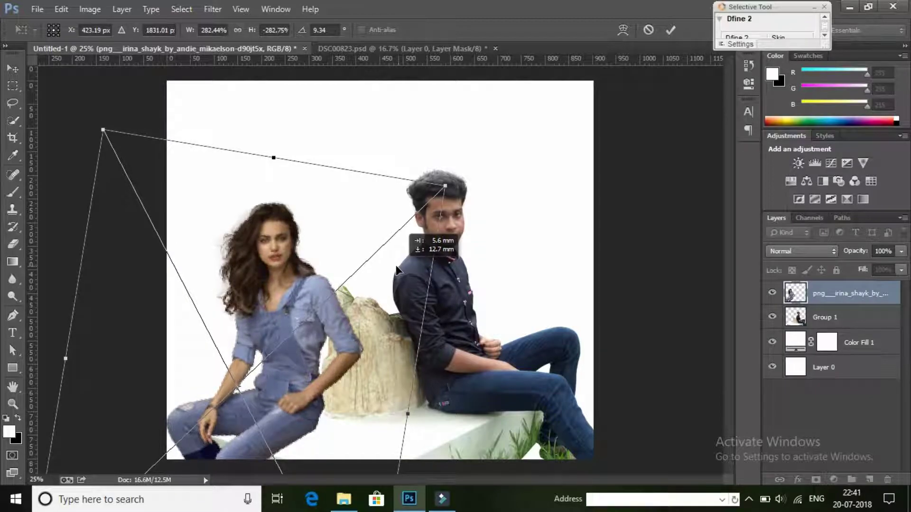
key("Up")
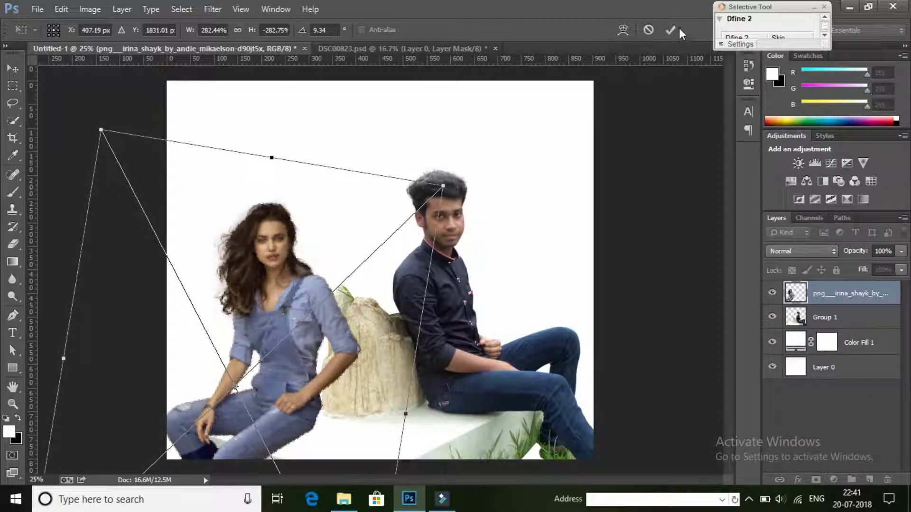
left_click(670, 29)
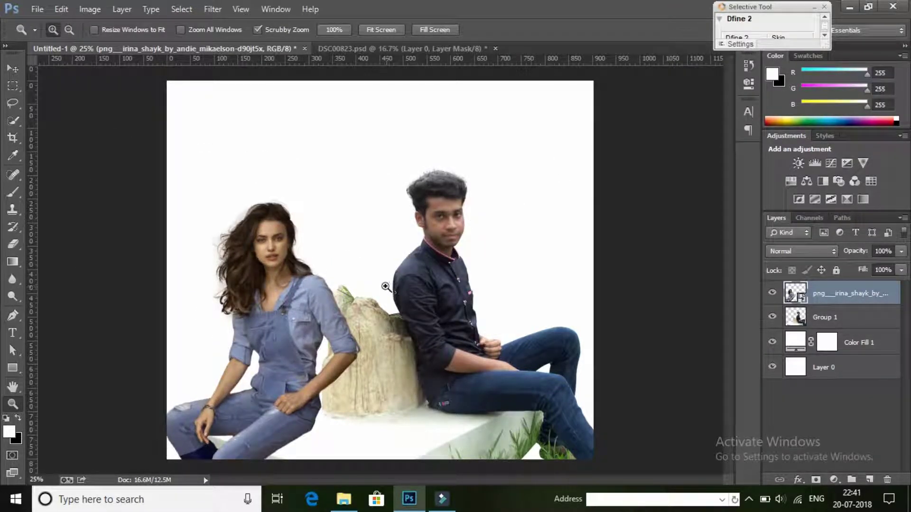
Re-transform the woman slightly larger and lower-left, then commit her final size
key("ctrl+t")
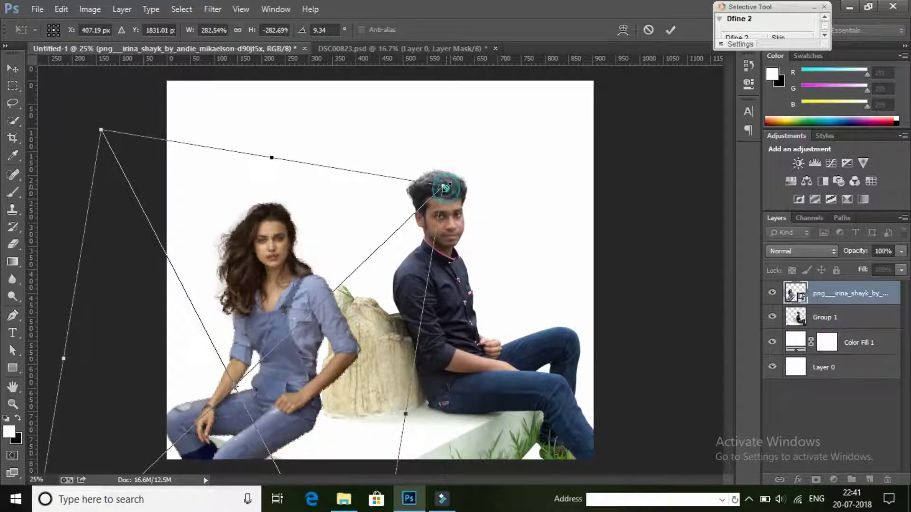
left_click_drag(448, 179, 459, 183)
left_click_drag(394, 285, 390, 290)
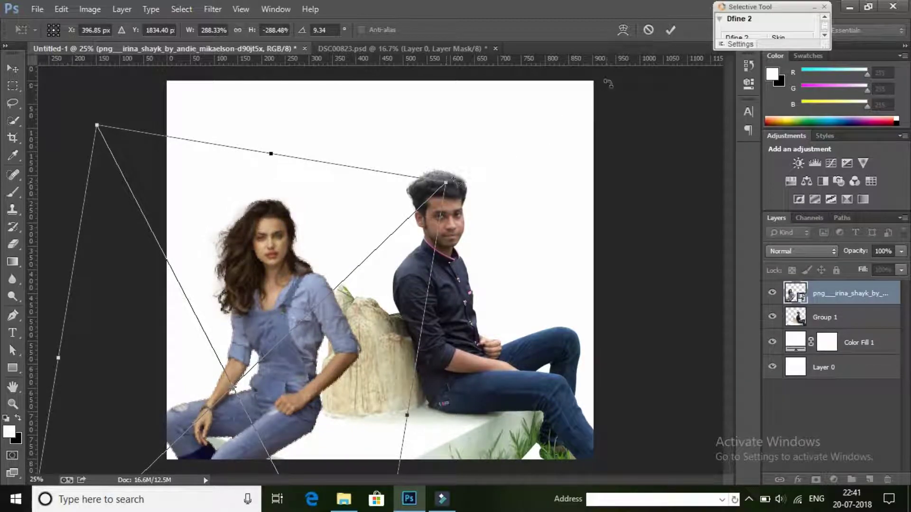
left_click(671, 30)
key("z")
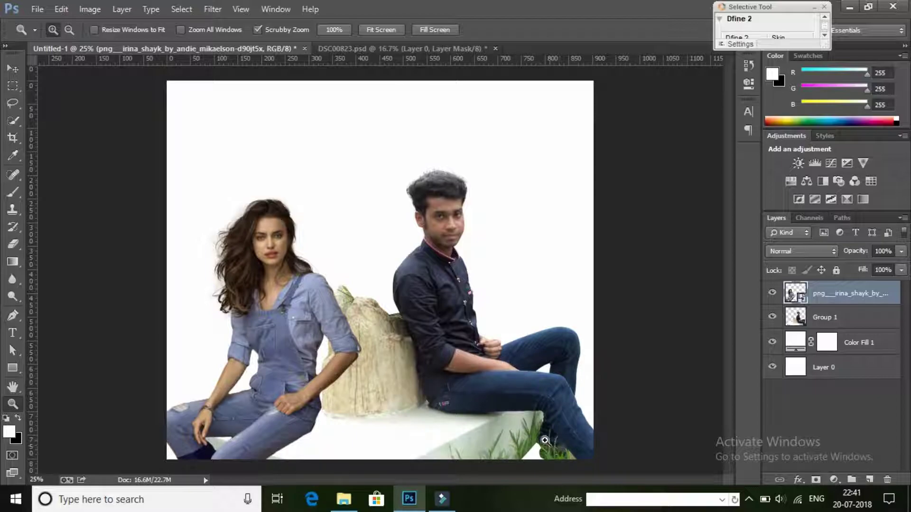
Tilt the woman and man together slightly, shift them right, and apply
left_click(858, 327, "shift")
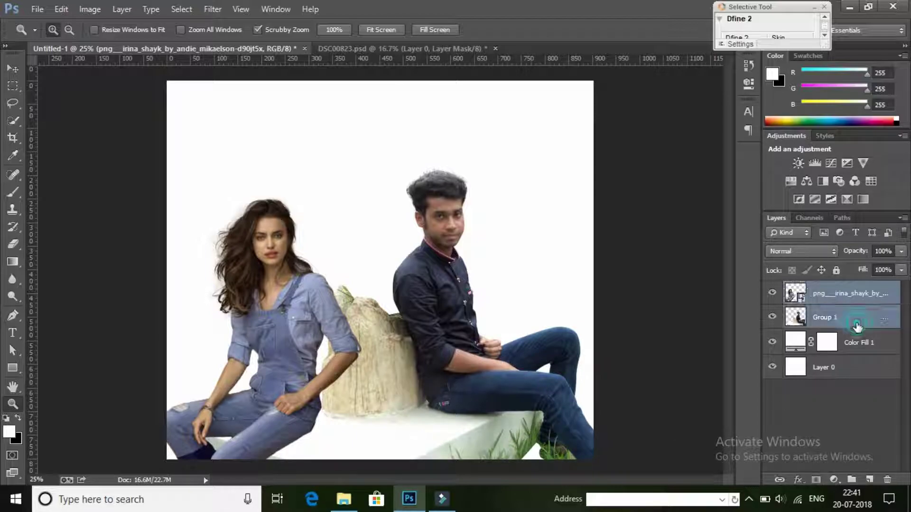
key("ctrl+t")
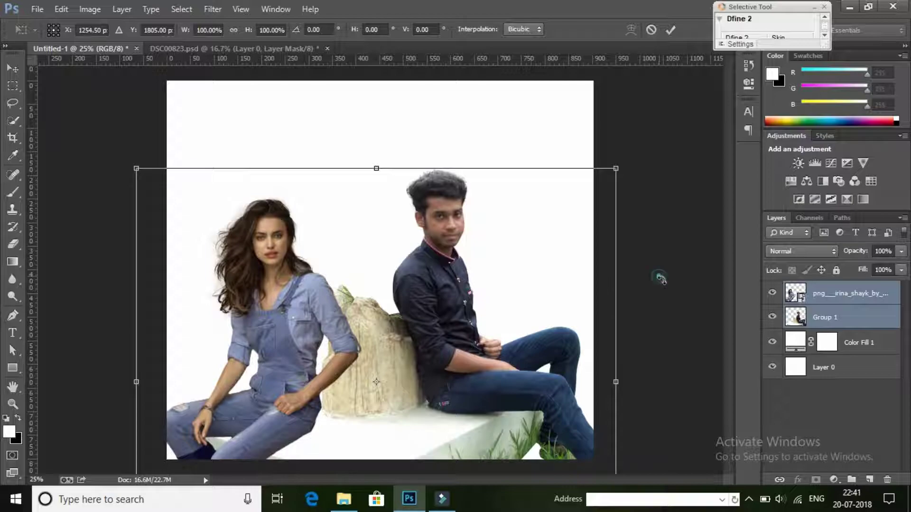
left_click_drag(661, 279, 647, 302)
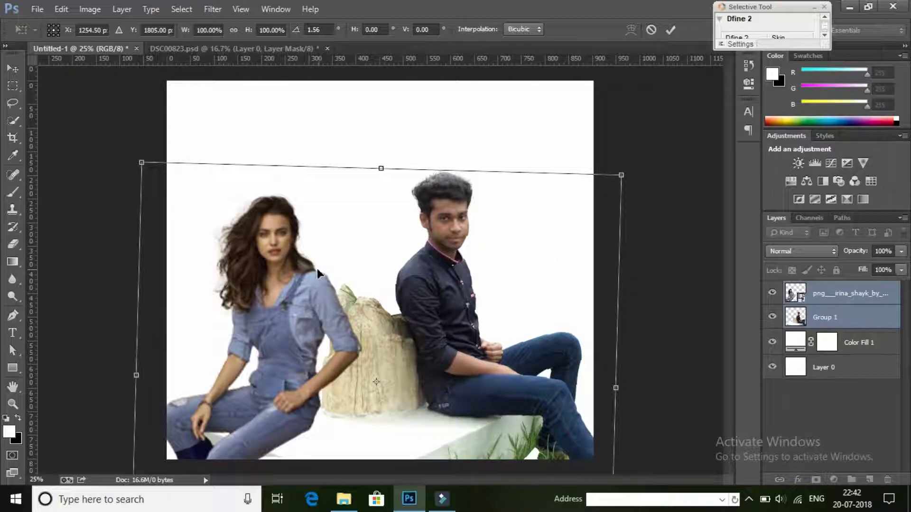
left_click_drag(312, 265, 315, 265)
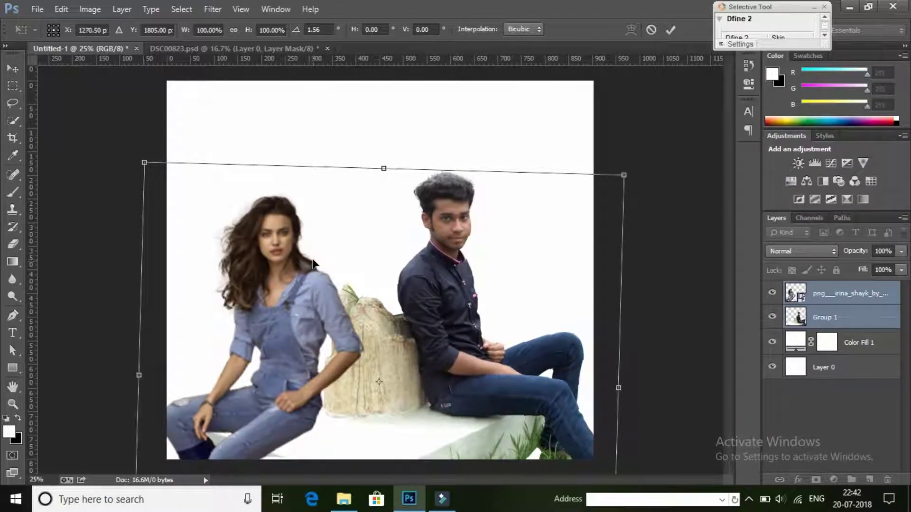
key("Right")
key("Right")
key("Right")
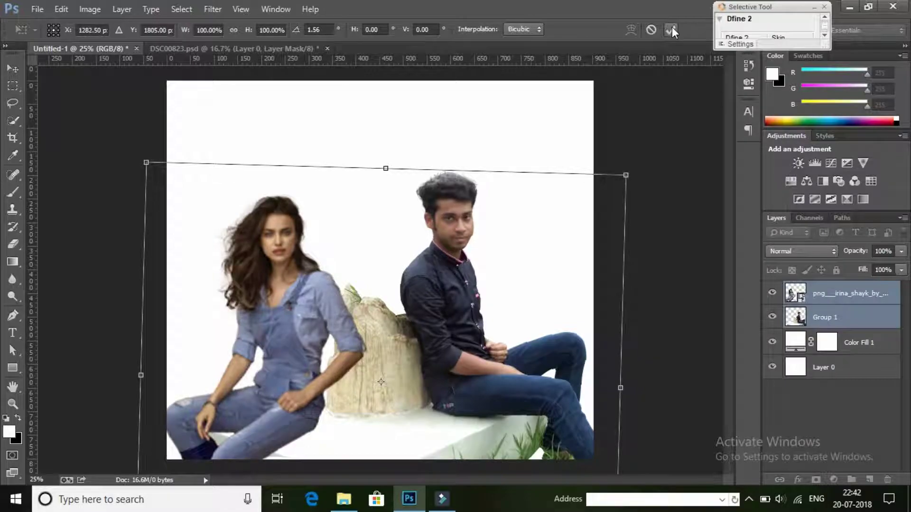
key("z")
left_click(673, 30)
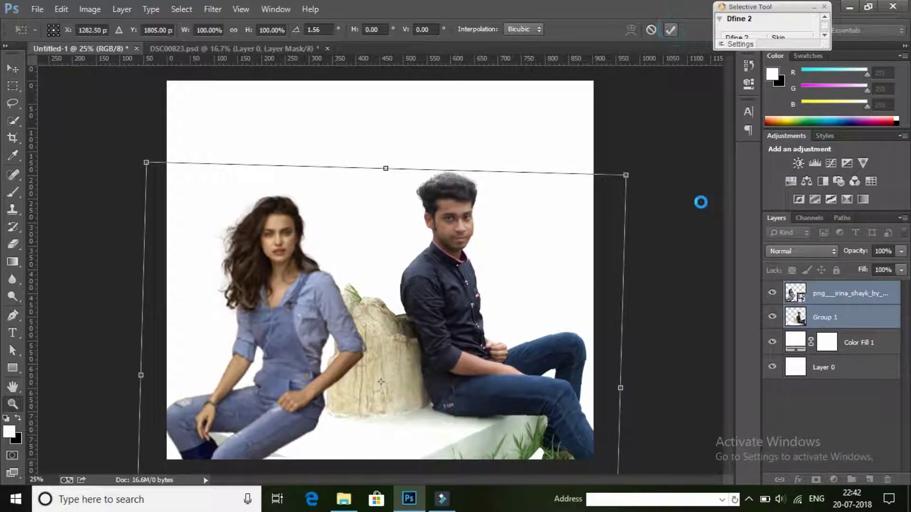
Check the two people's layers, then pick the bush PNG in File Explorer
left_click(835, 322)
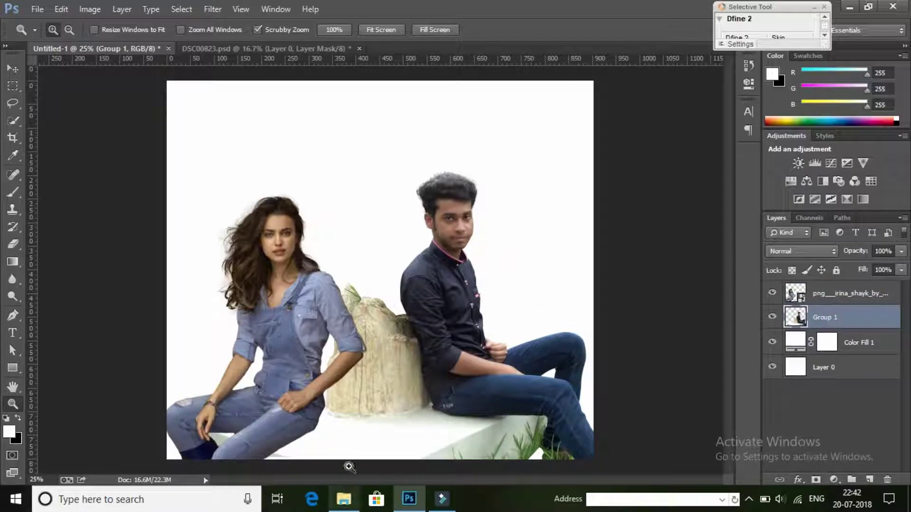
left_click(826, 295)
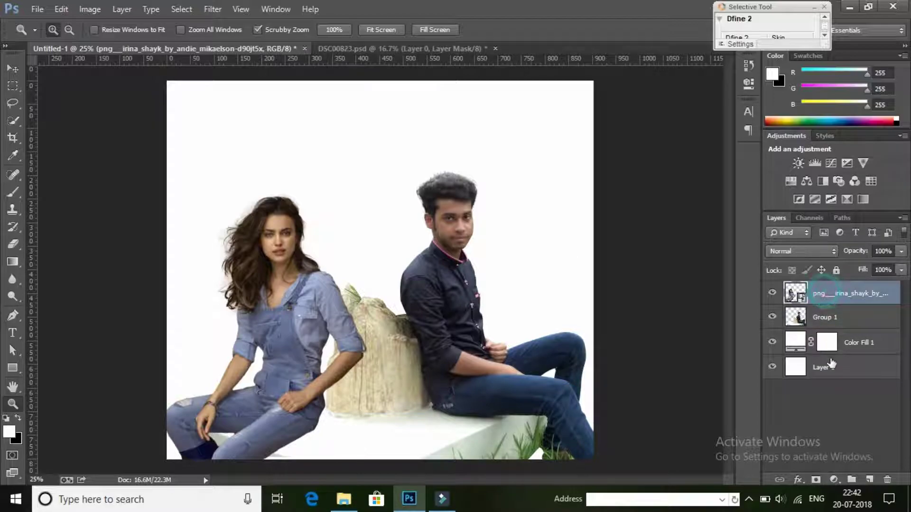
left_click(861, 318)
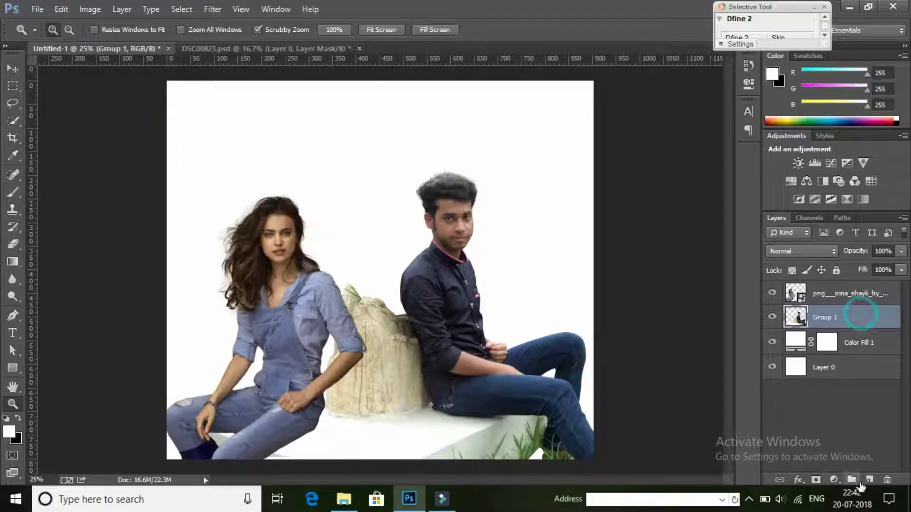
left_click(826, 294)
left_click(845, 317)
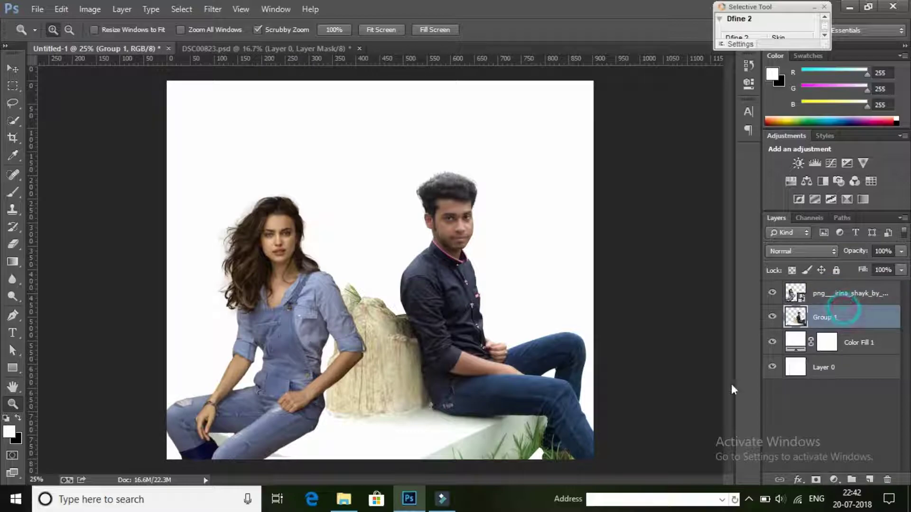
left_click(344, 498)
left_click(472, 214)
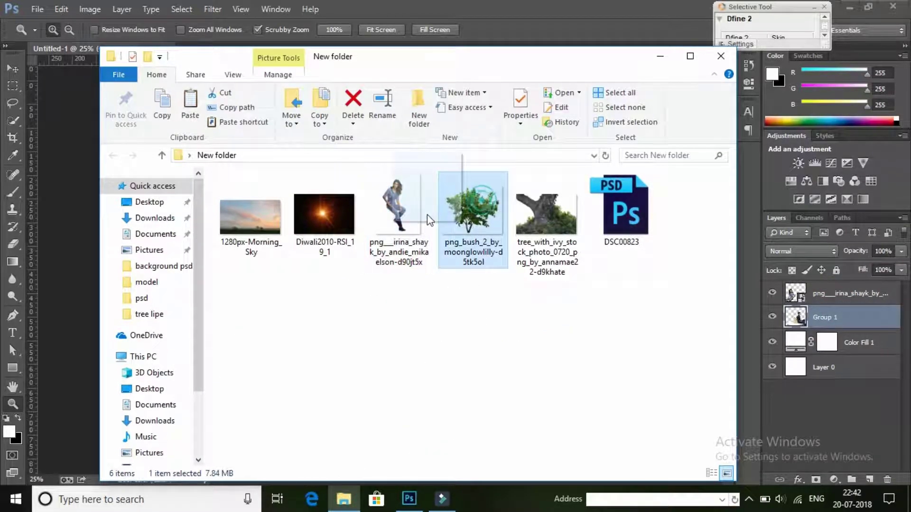
left_click(903, 320)
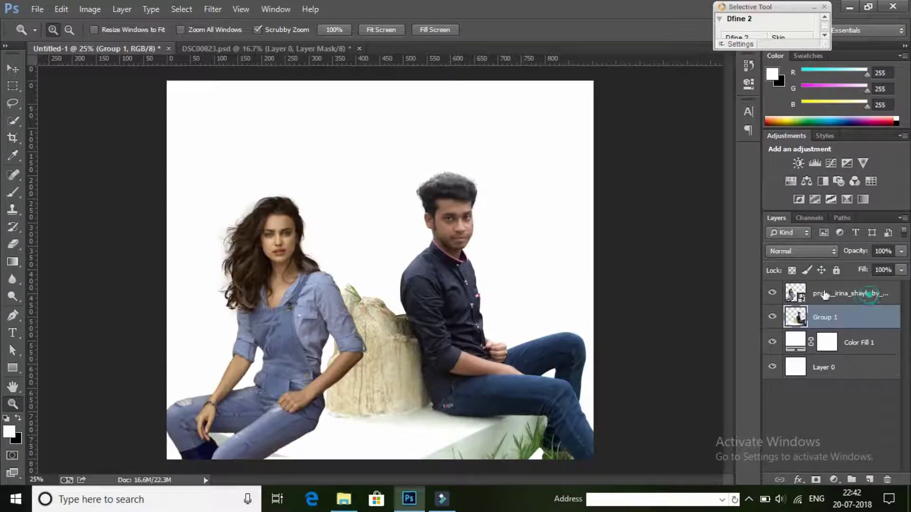
Place the bush PNG above the woman, scaled to about 182% at the bottom-left
left_click(824, 294)
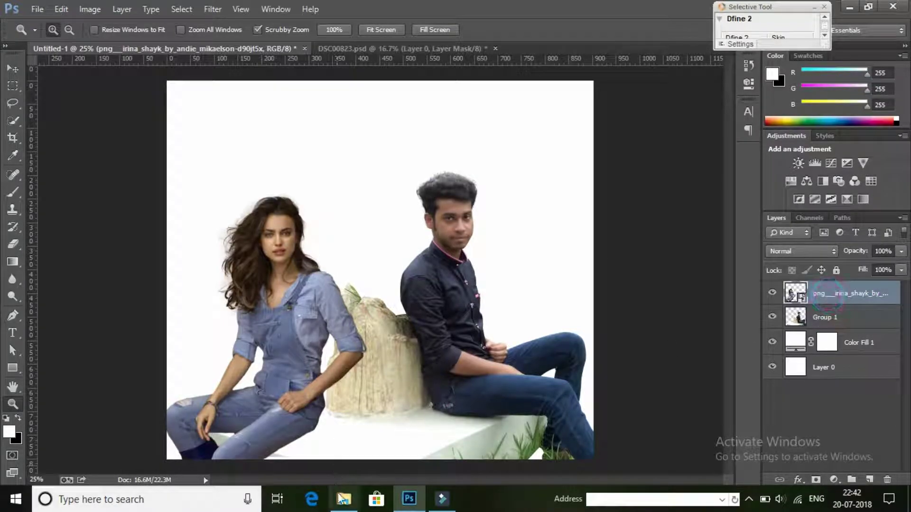
left_click(344, 498)
left_click_drag(470, 213, 107, 251)
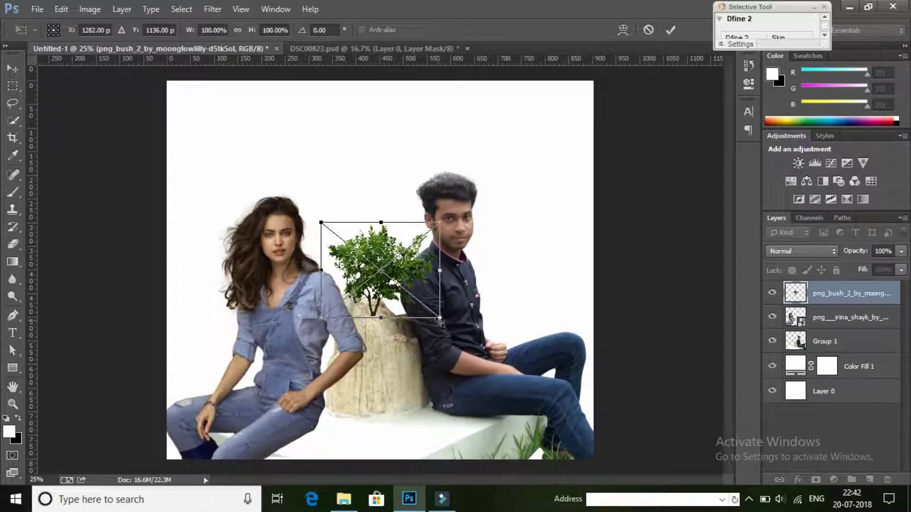
left_click_drag(440, 318, 498, 357)
mouse_move(441, 275)
left_mouse_down()
mouse_move(278, 475)
mouse_move(244, 458)
left_mouse_up()
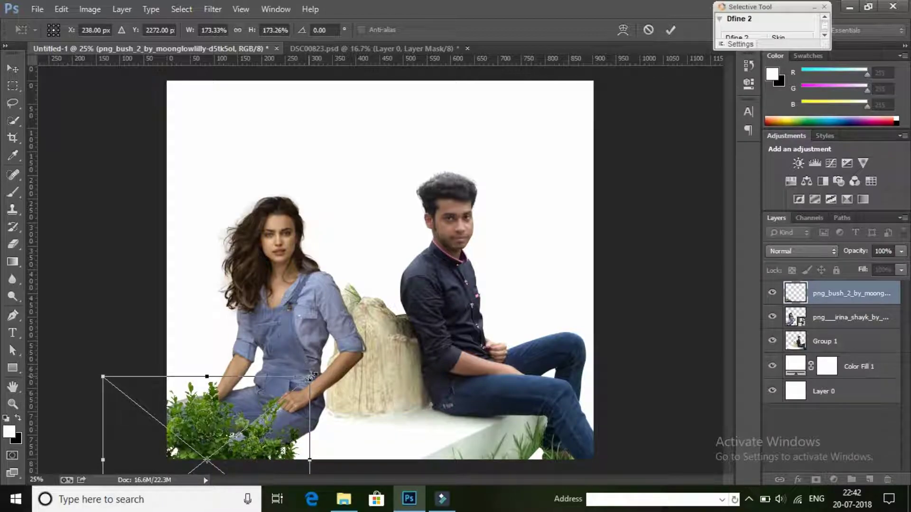
left_click_drag(311, 376, 316, 373)
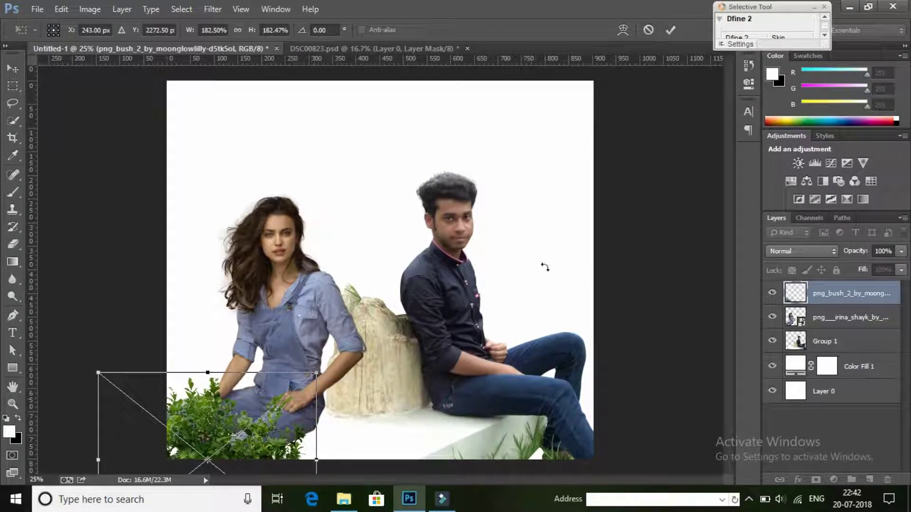
left_click(670, 29)
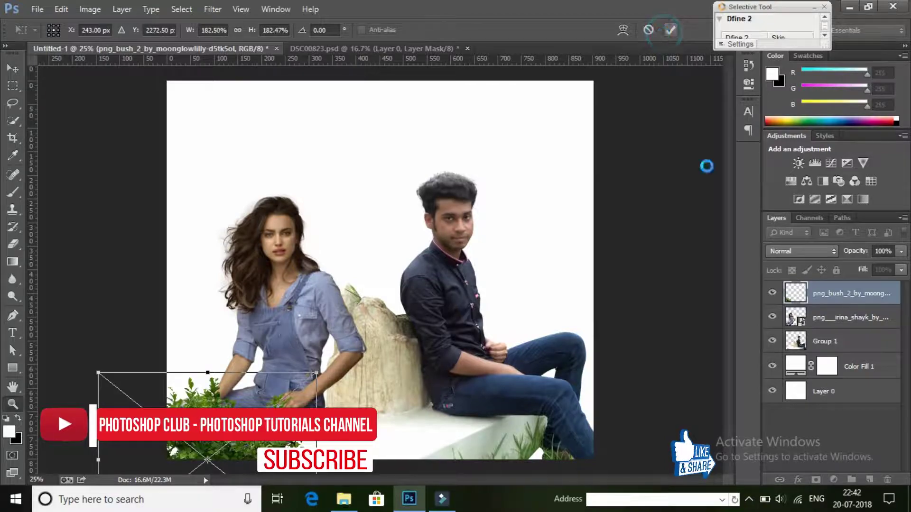
Duplicate the bush layer
right_click(823, 289)
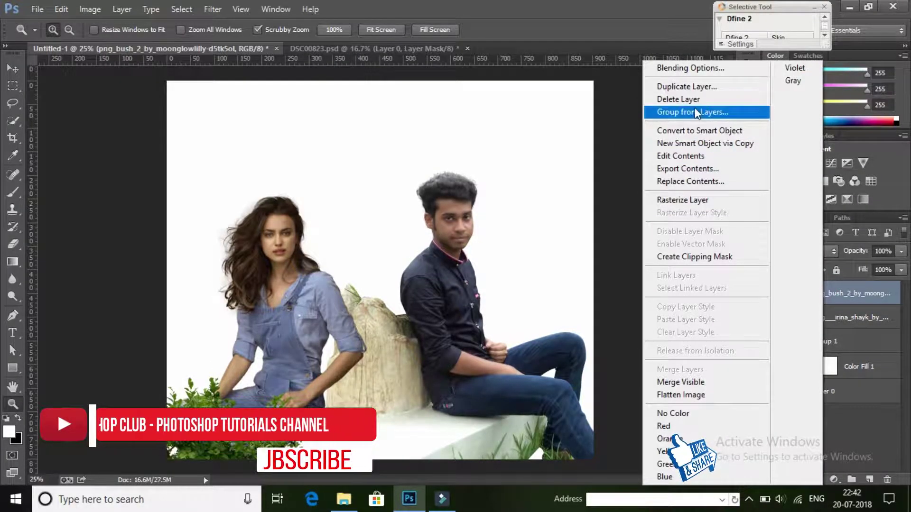
left_click(690, 87)
left_click(571, 150)
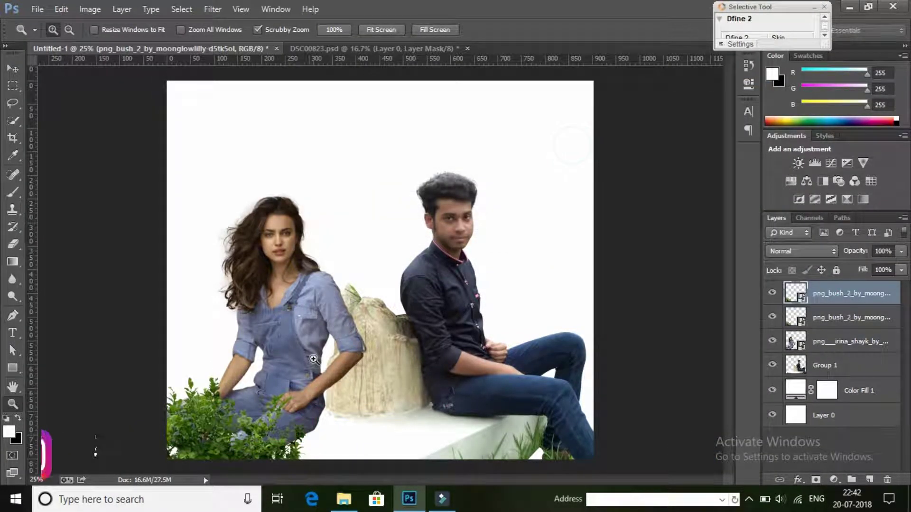
Position bush copies at the bottom centre and the bottom-right corner
left_click(12, 70)
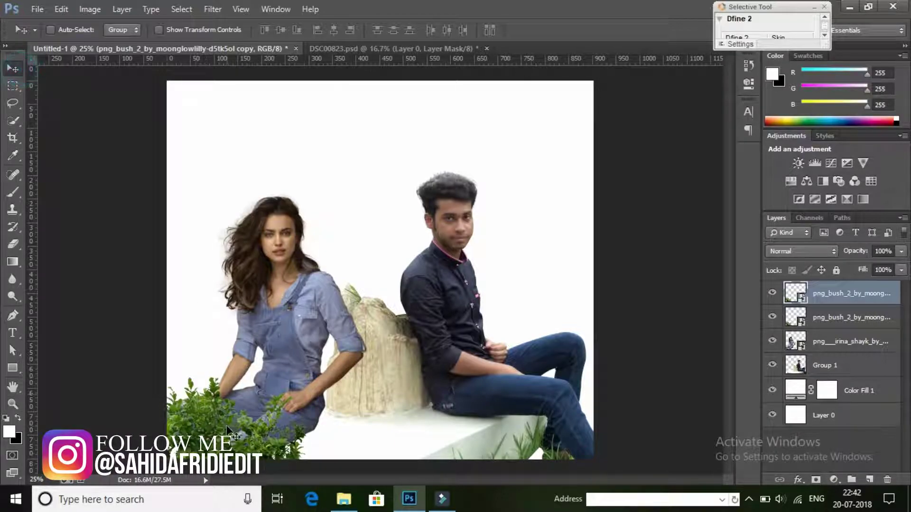
mouse_move(233, 436)
left_mouse_down()
mouse_move(415, 448)
mouse_move(391, 432)
mouse_move(396, 439)
left_mouse_up()
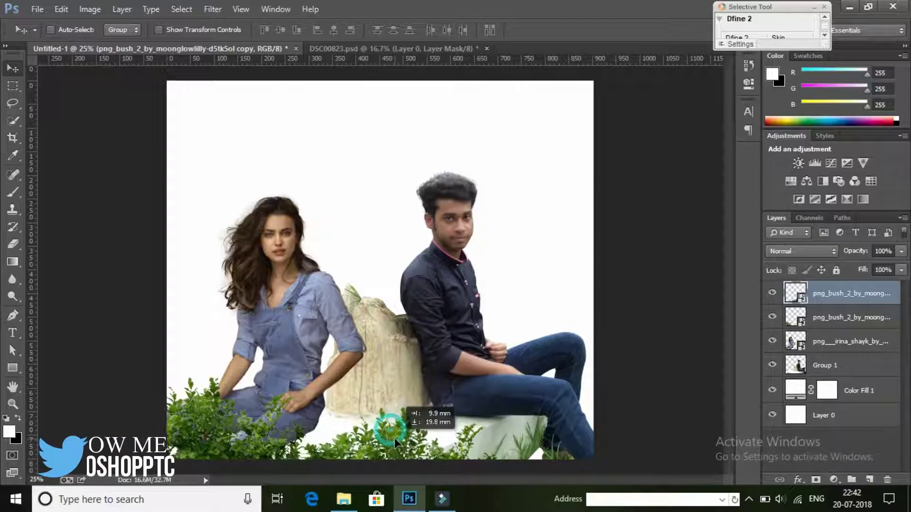
right_click(853, 298)
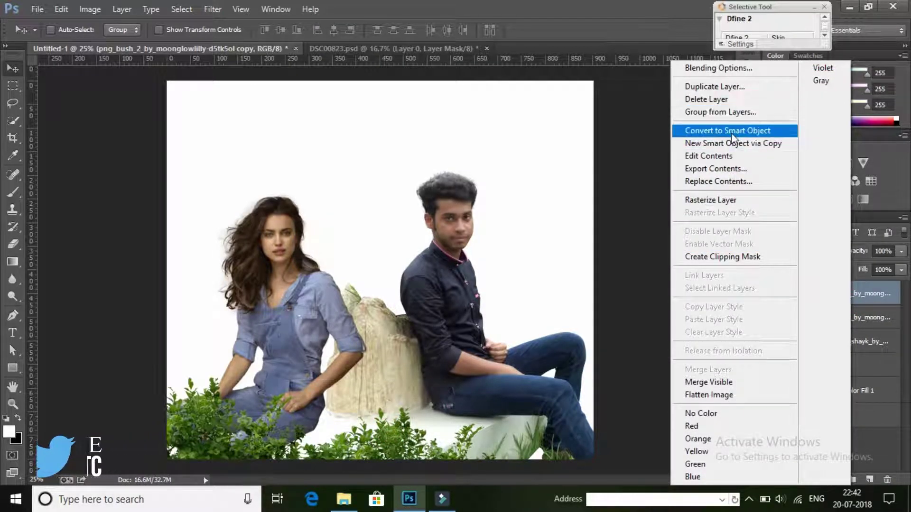
left_click(725, 88)
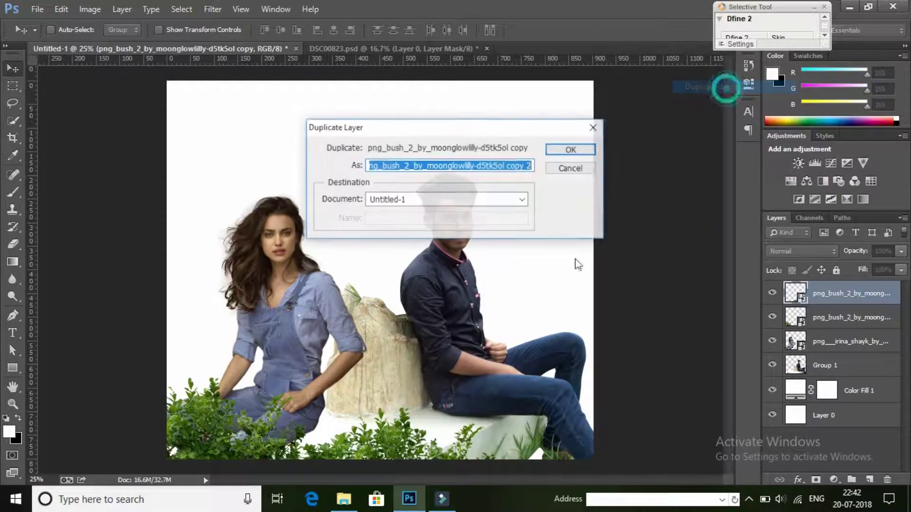
left_click(570, 150)
left_click_drag(389, 438, 567, 410)
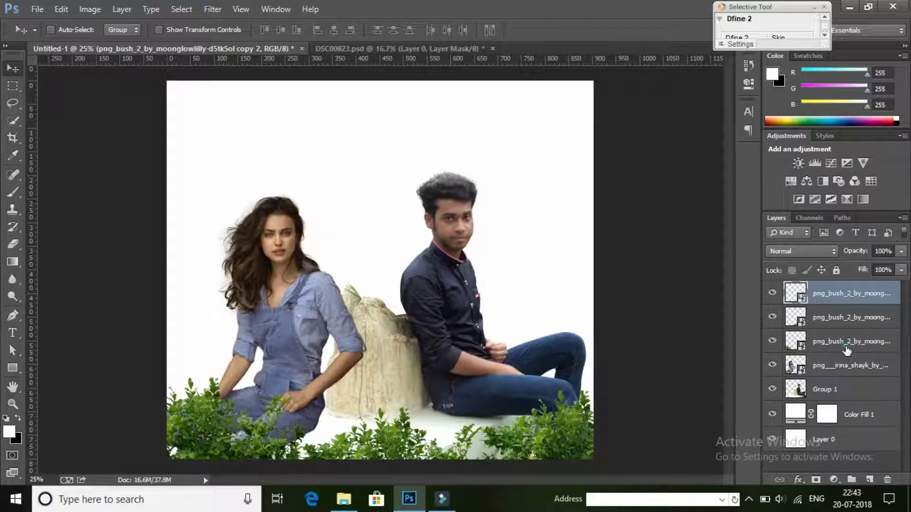
Select all three bush layers together
left_click(847, 351)
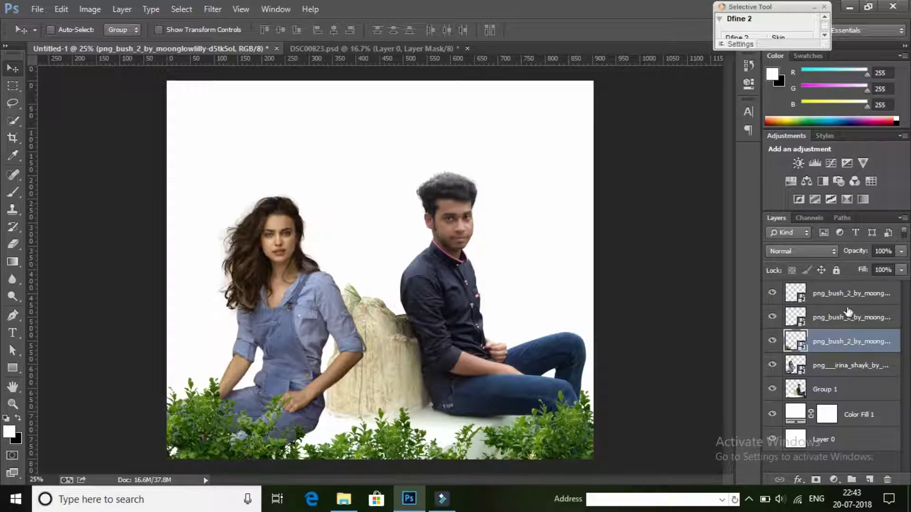
left_click(841, 295, "shift")
right_click(840, 295)
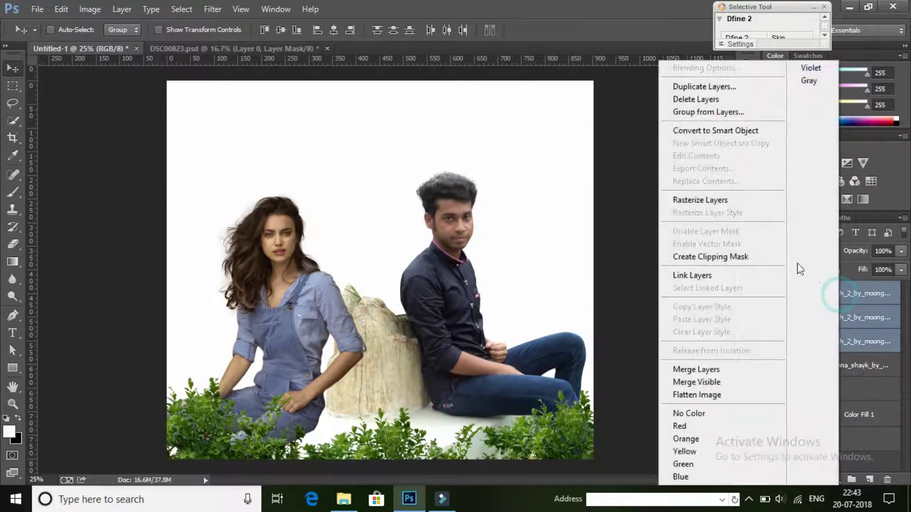
Rasterize the bush layers and give the left bush a 30.5-pixel Gaussian Blur
left_click(744, 201)
left_click(837, 341)
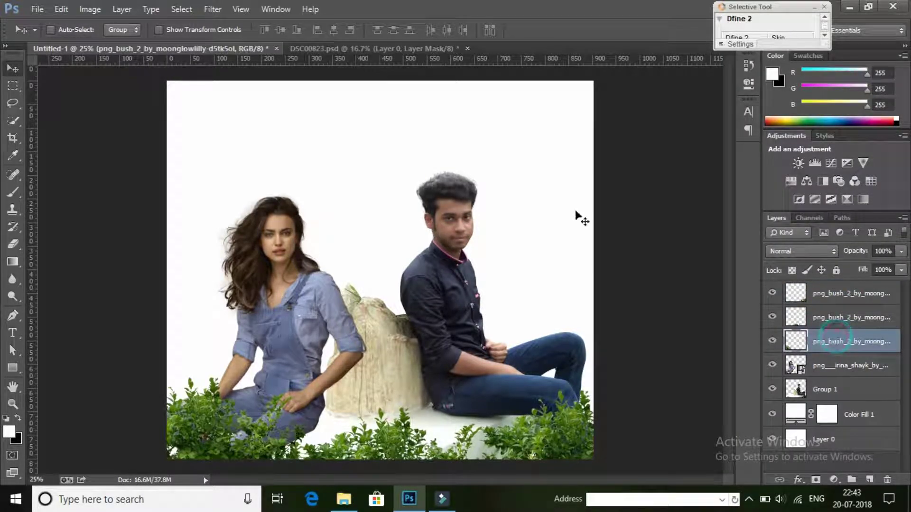
left_click(213, 9)
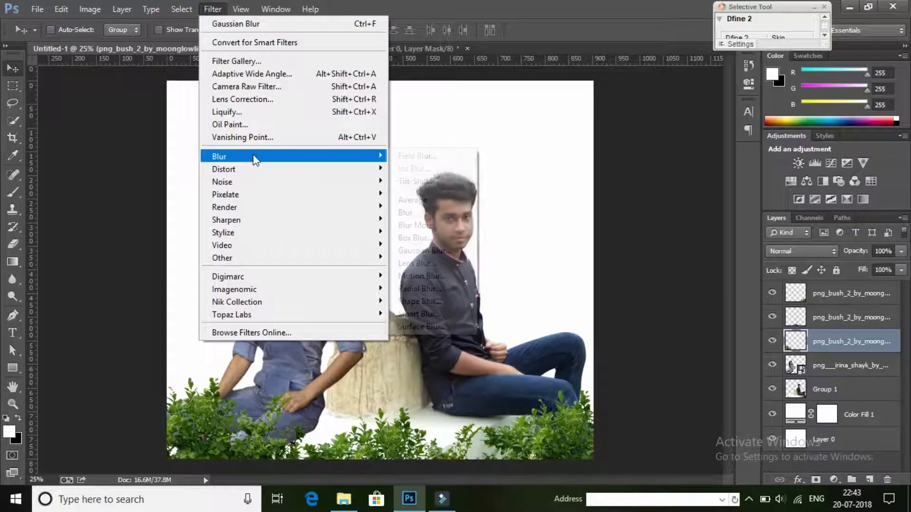
left_click(417, 254)
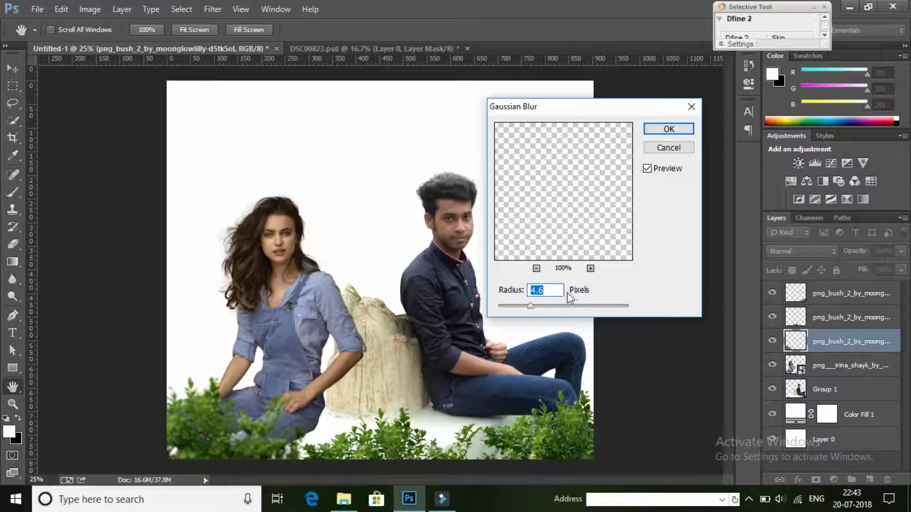
mouse_move(561, 305)
left_mouse_down()
mouse_move(573, 305)
mouse_move(562, 306)
left_mouse_up()
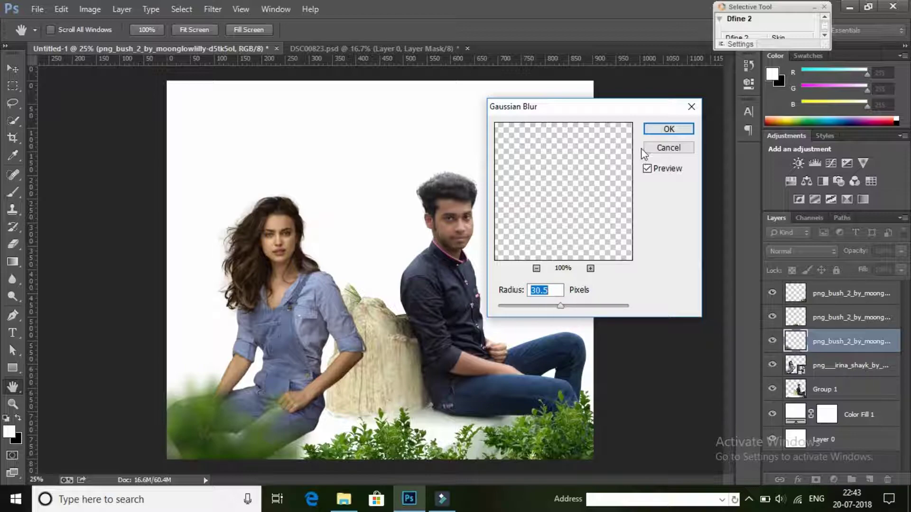
left_click(653, 130)
Apply the same 30.5-pixel Gaussian Blur to the right and centre bushes
left_click(849, 294)
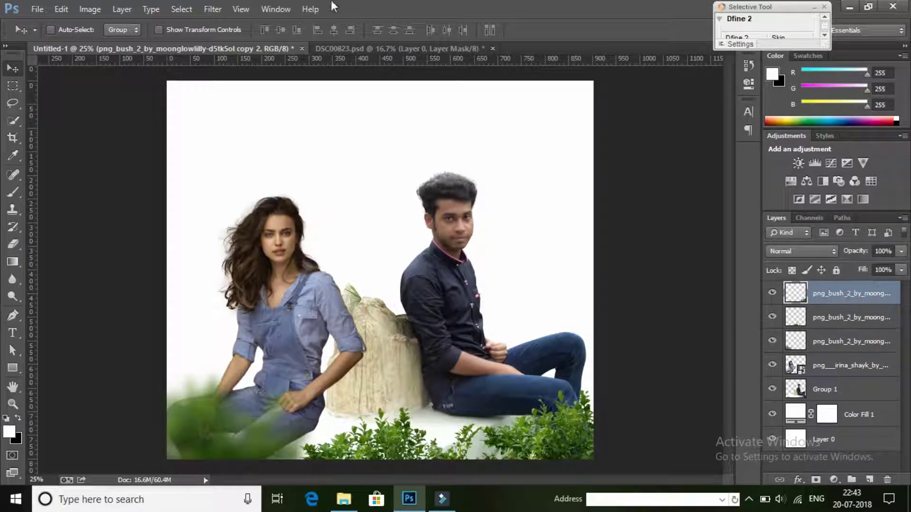
left_click(211, 8)
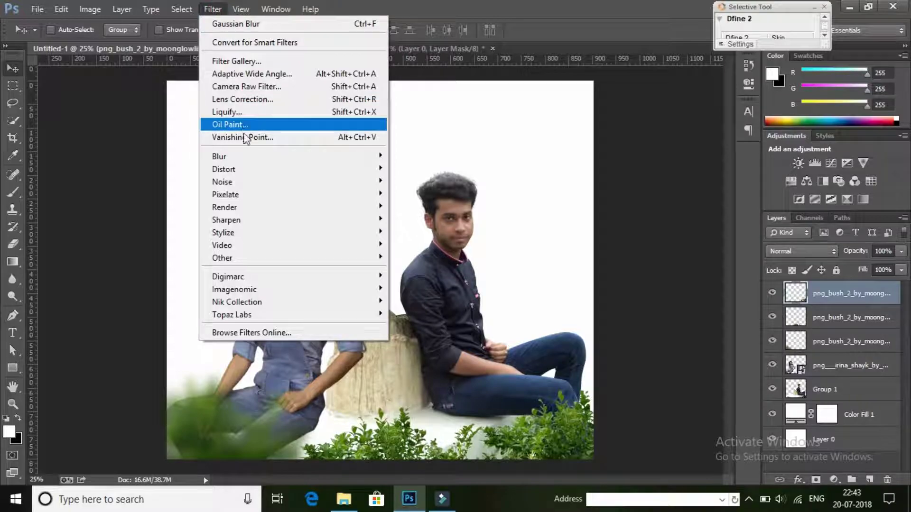
mouse_move(292, 155)
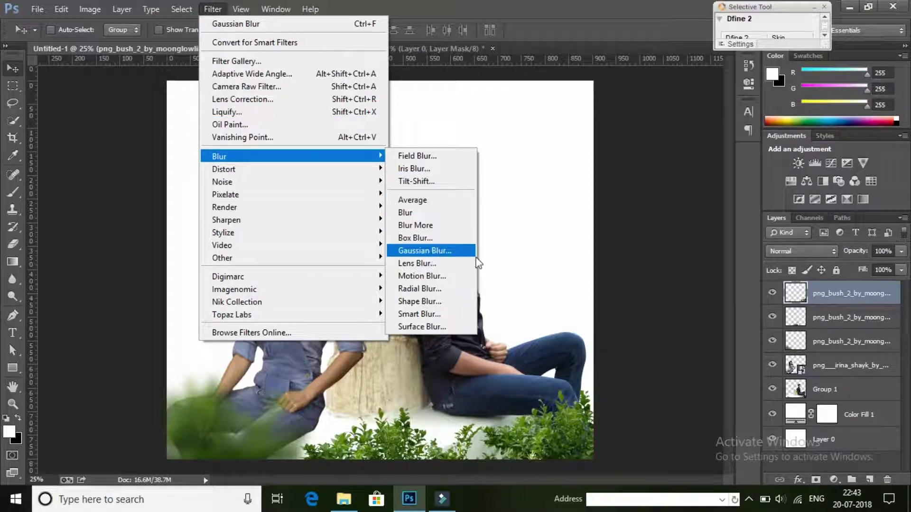
left_click(450, 256)
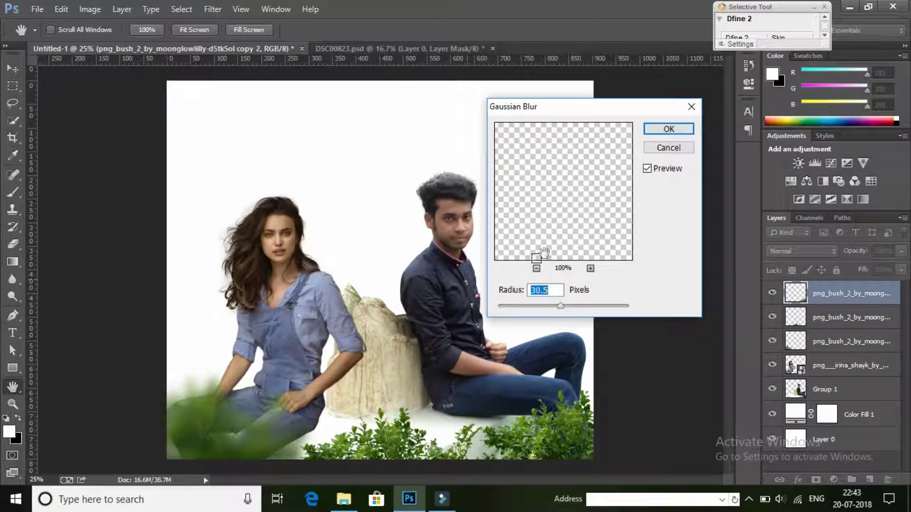
left_click(673, 131)
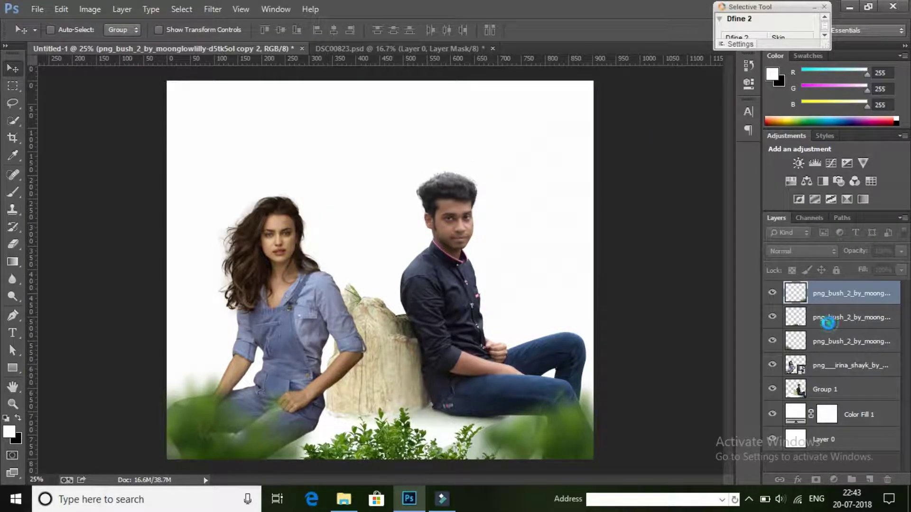
left_click(800, 326)
left_click(772, 318)
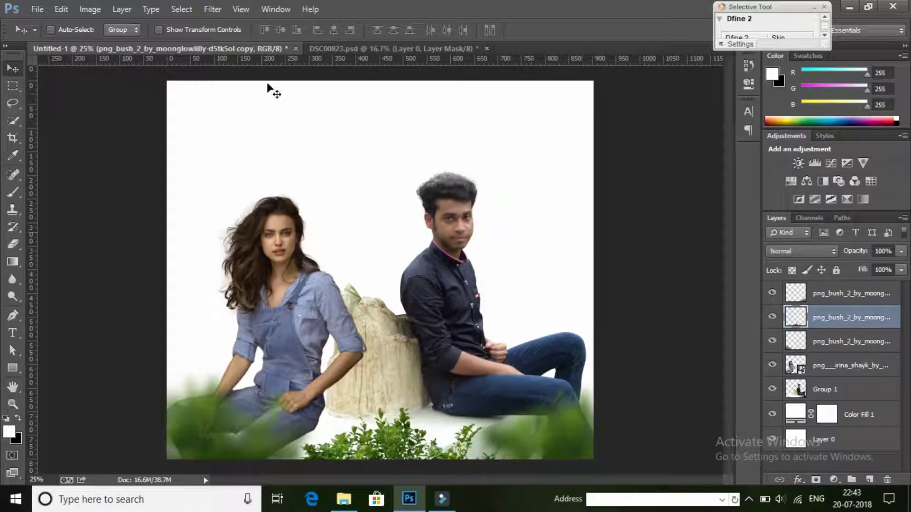
left_click(212, 10)
mouse_move(292, 155)
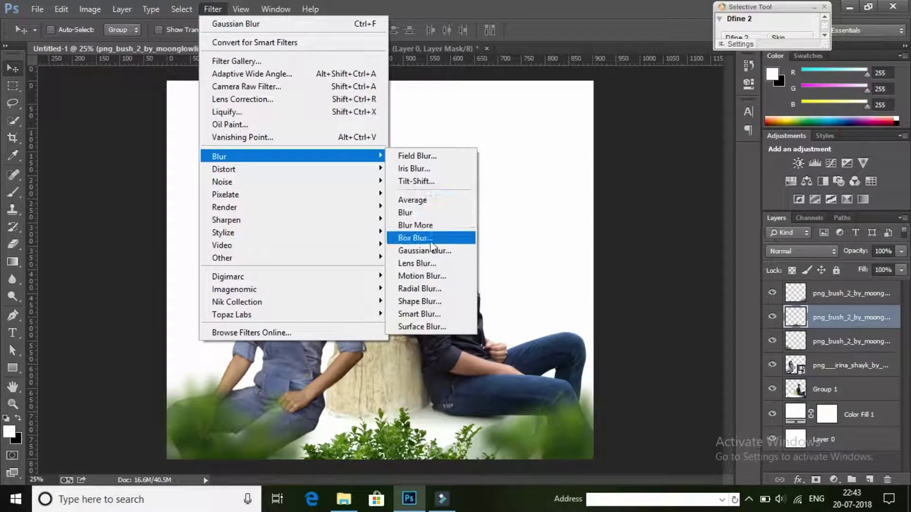
left_click(436, 252)
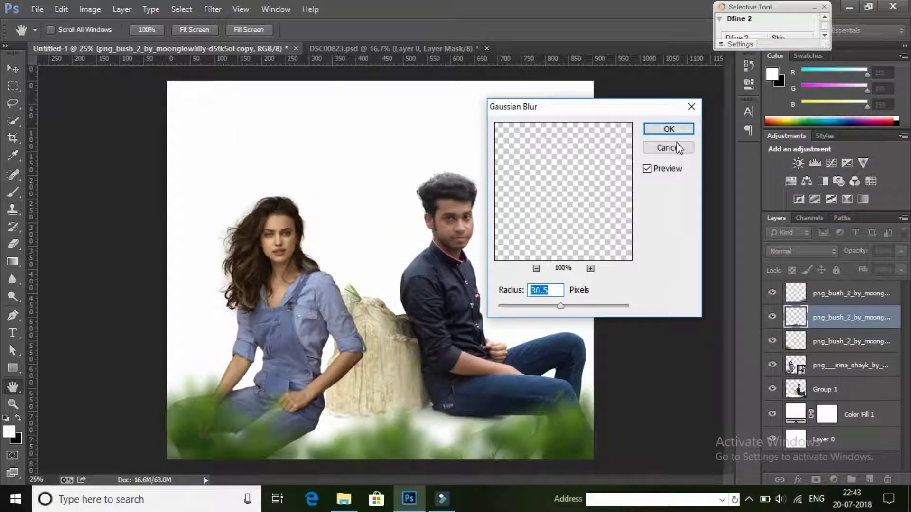
left_click(669, 129)
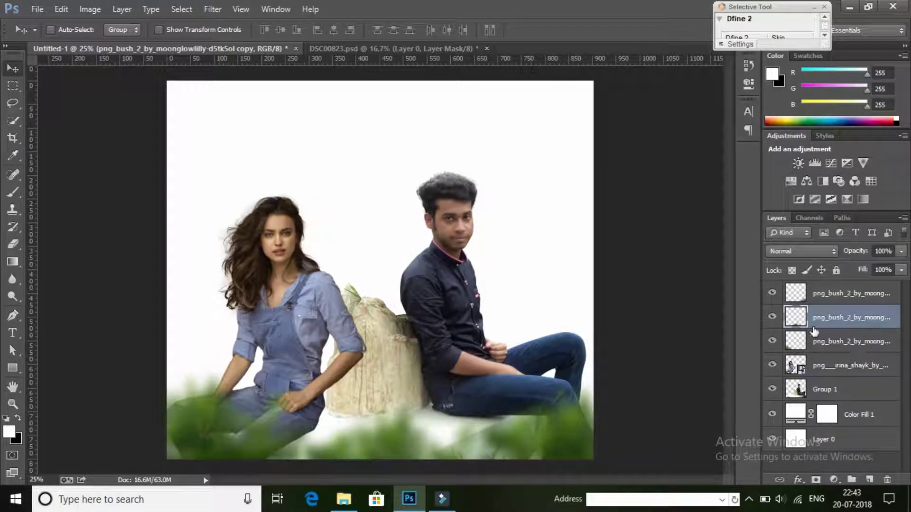
left_click(842, 371)
right_click(842, 370)
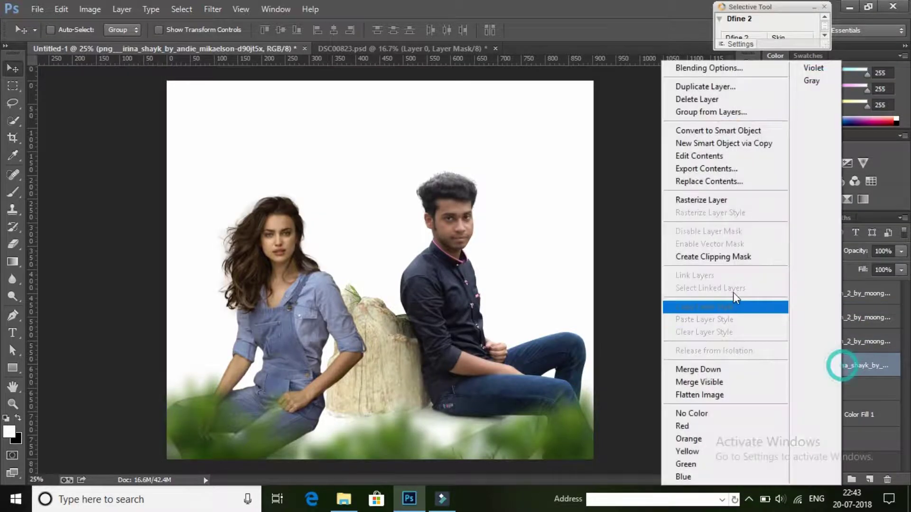
Rasterize the woman's layer and add a new empty layer above Group 1
left_click(722, 201)
left_click(850, 389)
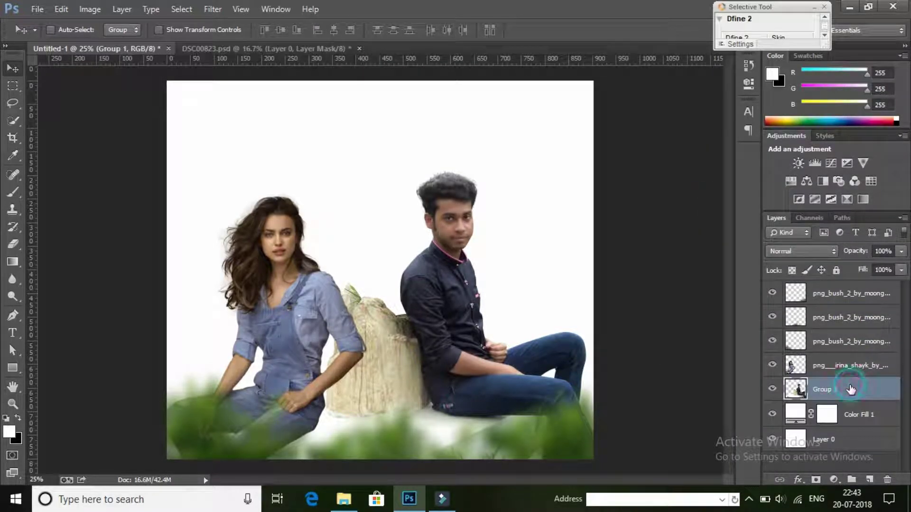
left_click(868, 480)
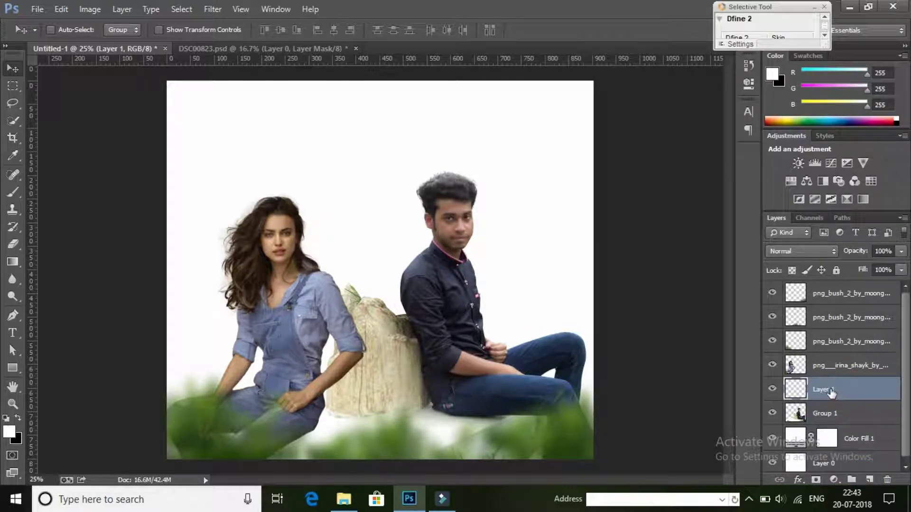
Paint faint black soft-brush shadows around the woman's knee, jeans and nearby grass
left_click(13, 192)
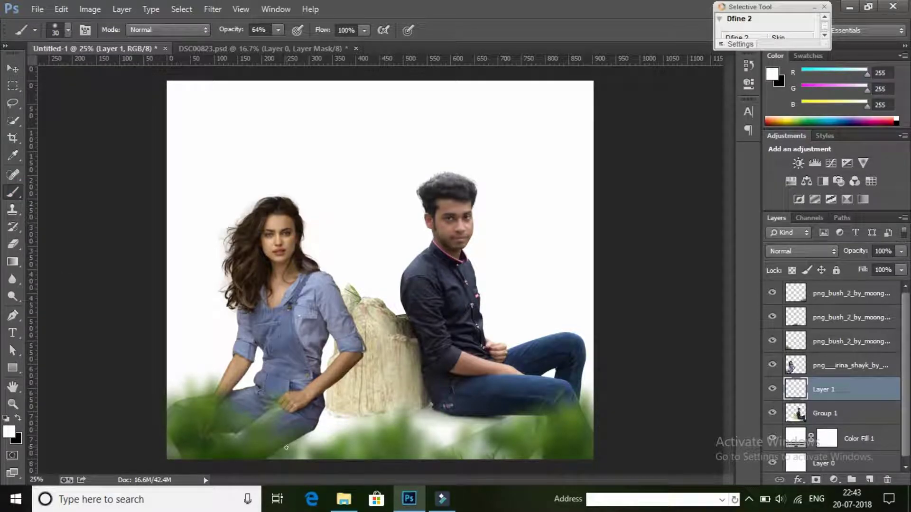
left_click(17, 419)
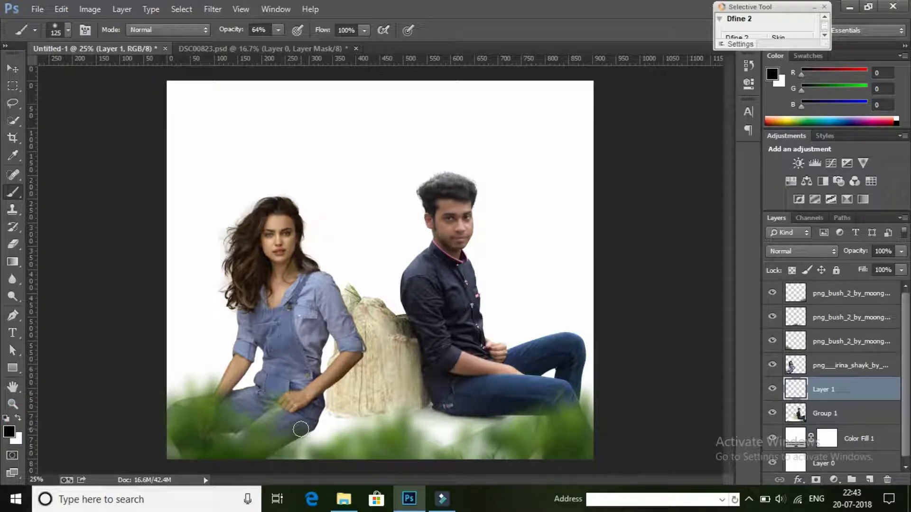
left_click_drag(301, 428, 280, 441)
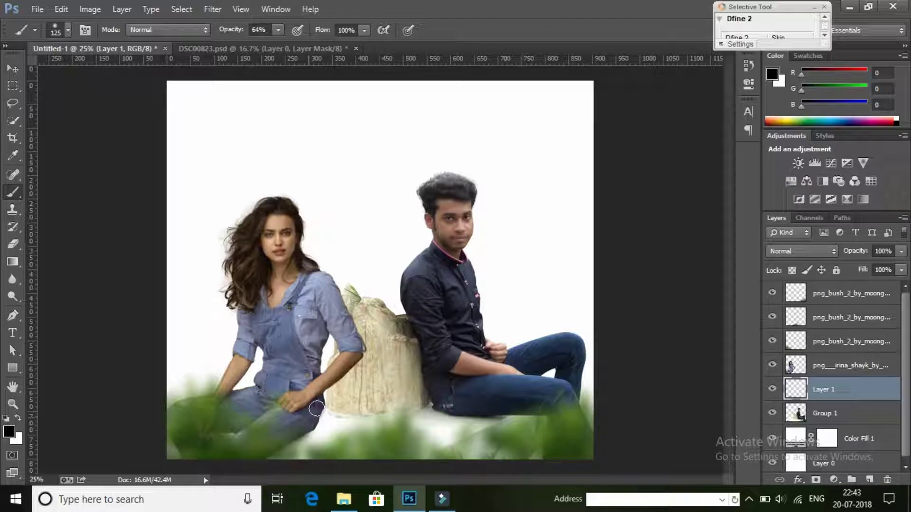
mouse_move(248, 424)
left_mouse_down()
mouse_move(203, 429)
mouse_move(227, 435)
left_mouse_up()
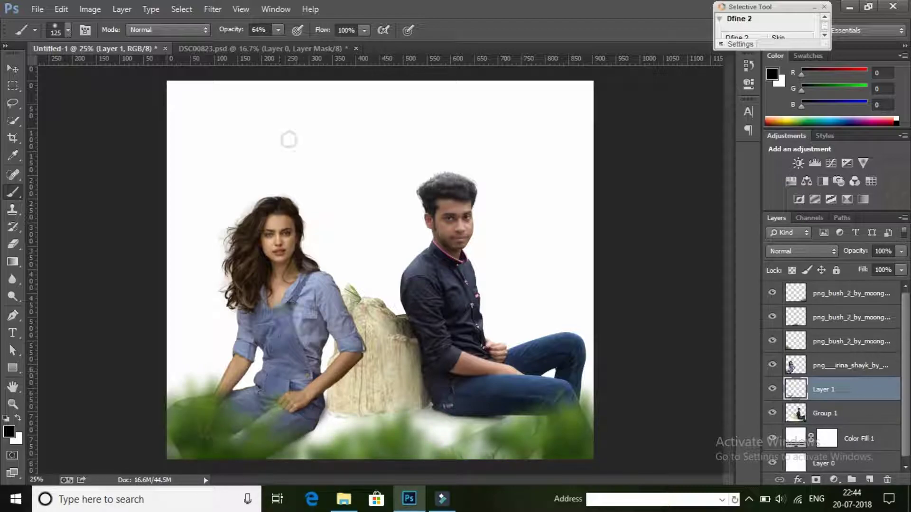
left_click_drag(229, 32, 199, 28)
mouse_move(311, 392)
left_mouse_down()
mouse_move(305, 350)
mouse_move(318, 389)
mouse_move(305, 420)
mouse_move(327, 414)
mouse_move(312, 421)
left_mouse_up()
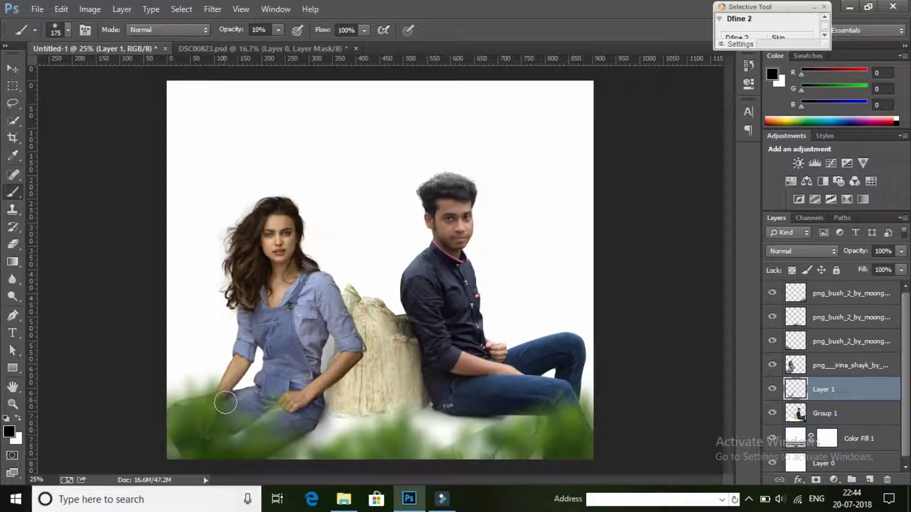
left_click_drag(225, 403, 228, 420)
Group the three bush layers into a group named 'tree'
left_click(841, 350)
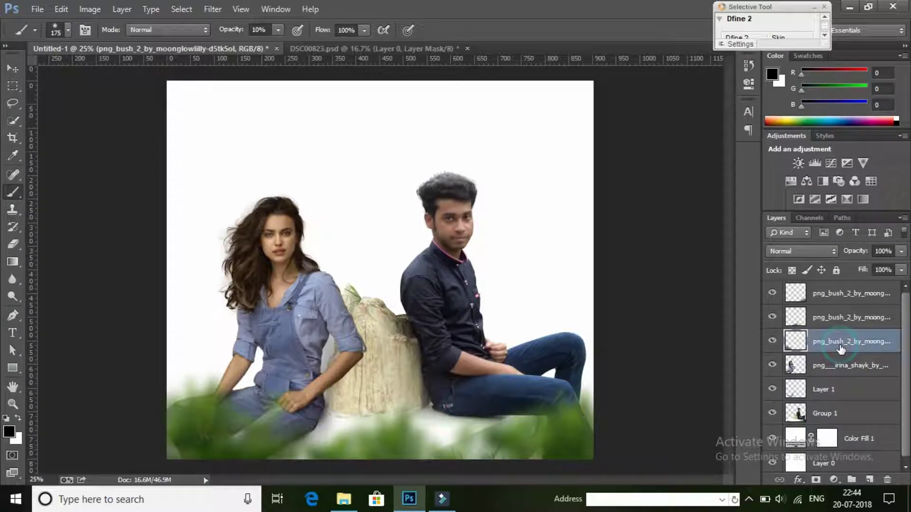
left_click(863, 298, "shift")
right_click(861, 297)
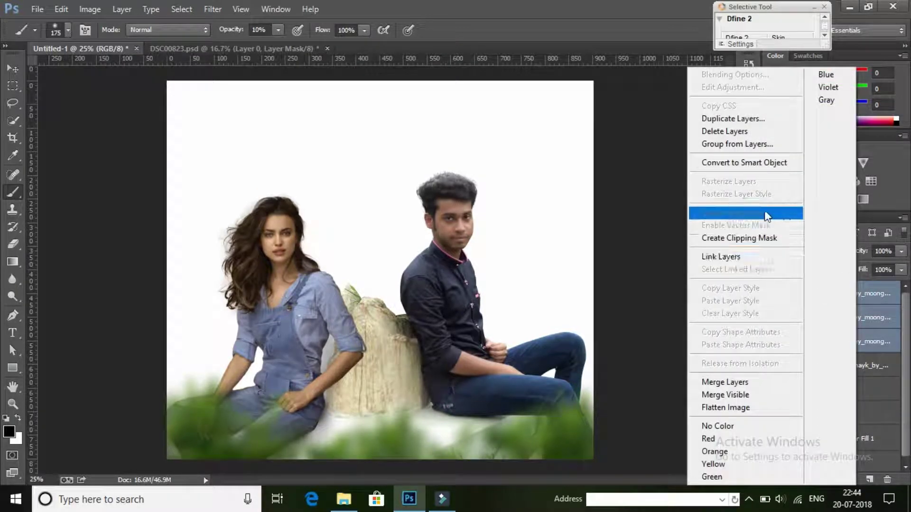
left_click(748, 144)
type("tree")
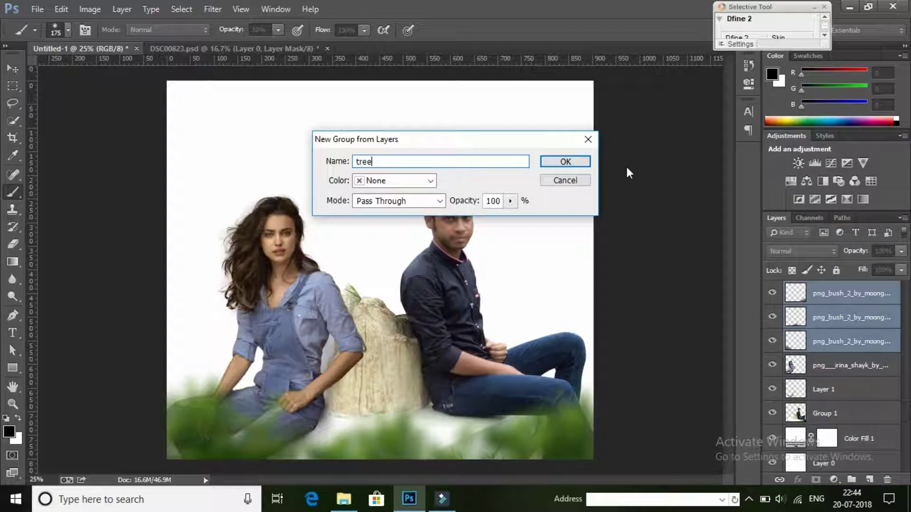
left_click(588, 161)
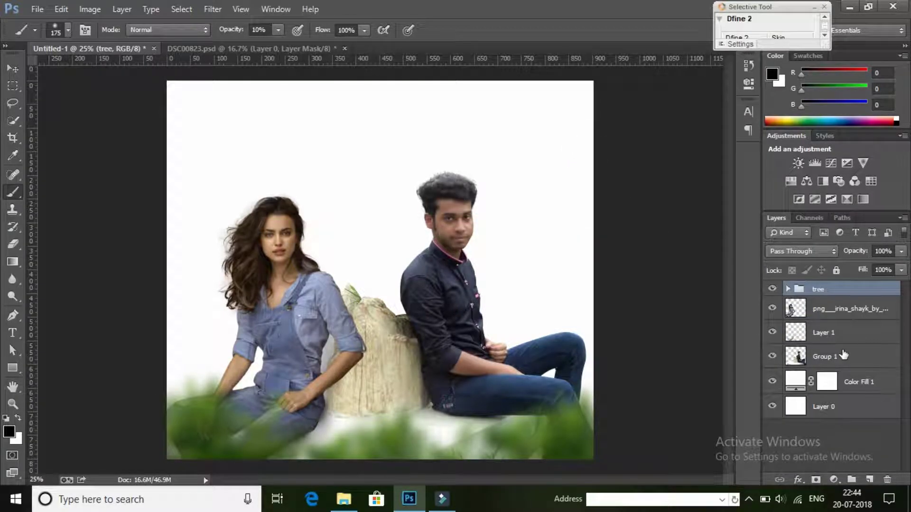
Group Group 1, the woman's layer and Layer 1 into a group named 'man'
left_click(843, 354)
left_click(840, 307, "shift")
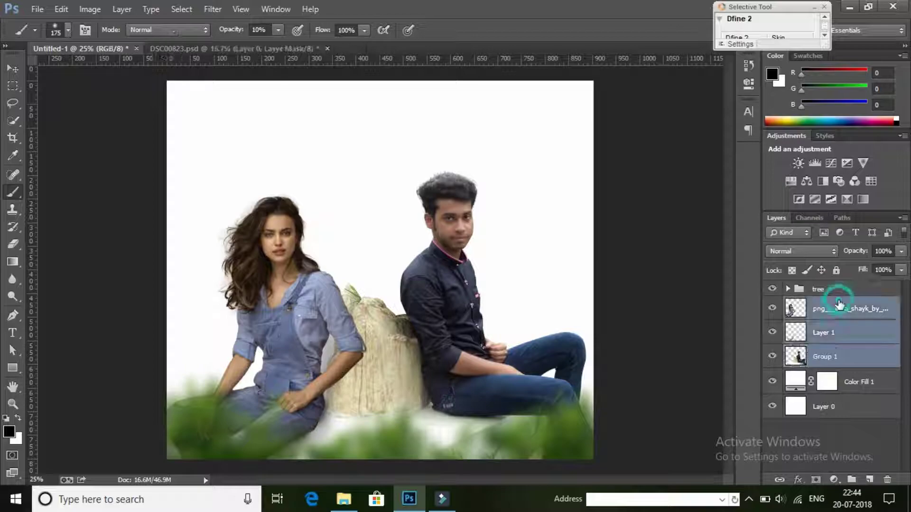
right_click(835, 318)
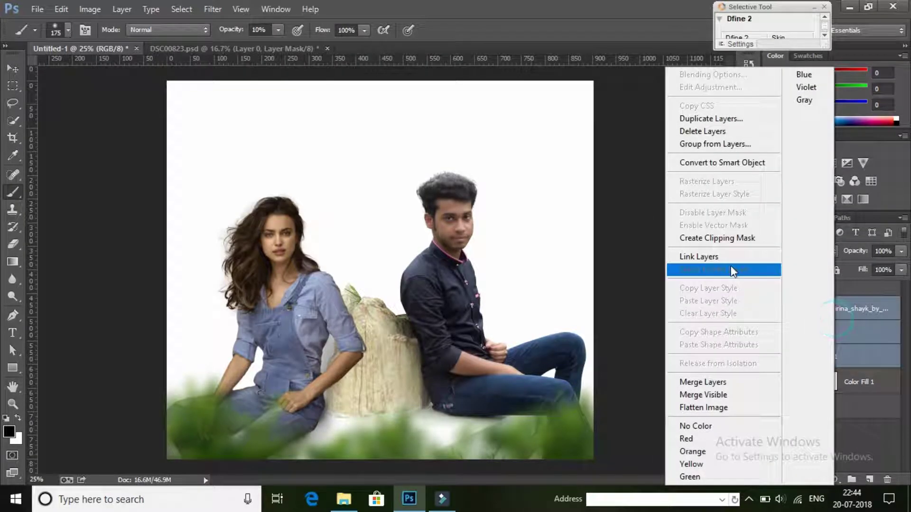
left_click(730, 145)
type("man")
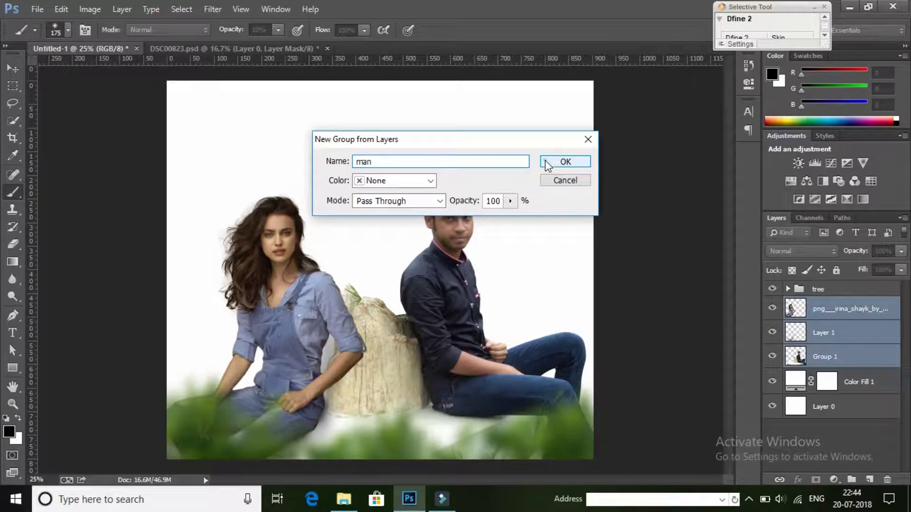
left_click(564, 161)
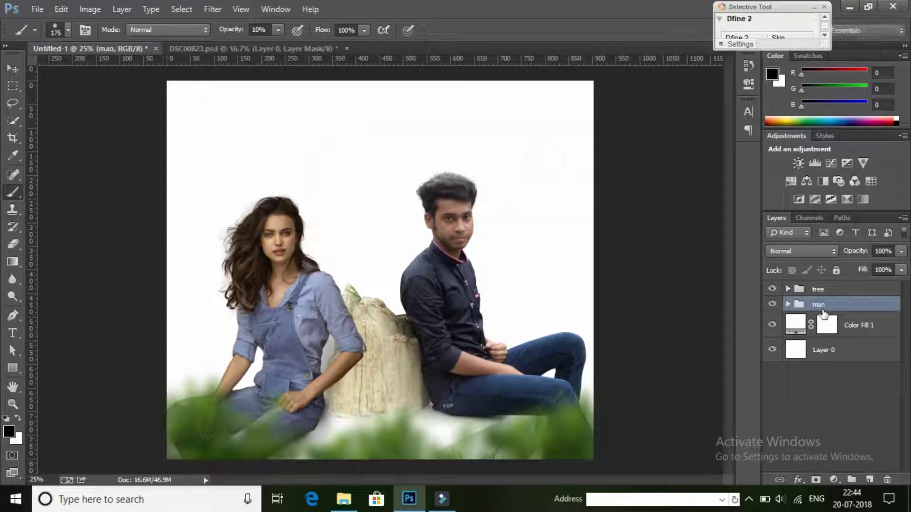
left_click(854, 327)
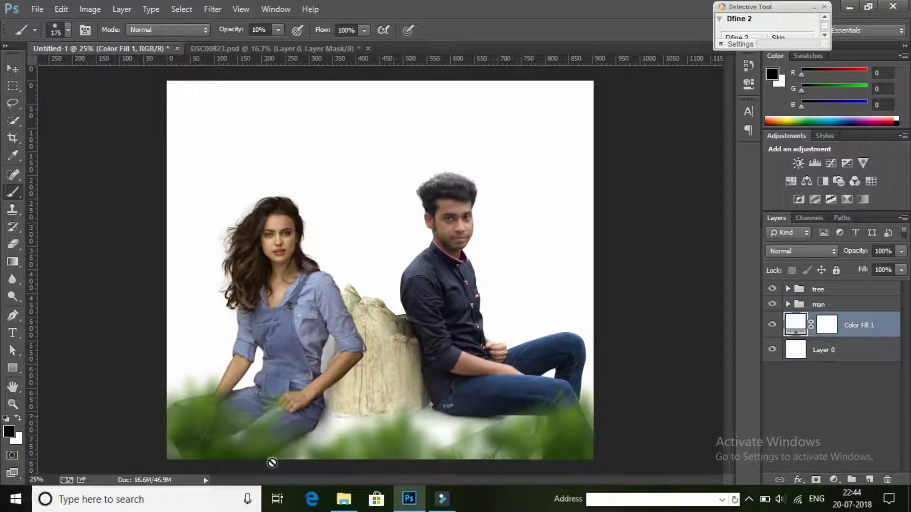
left_click(343, 499)
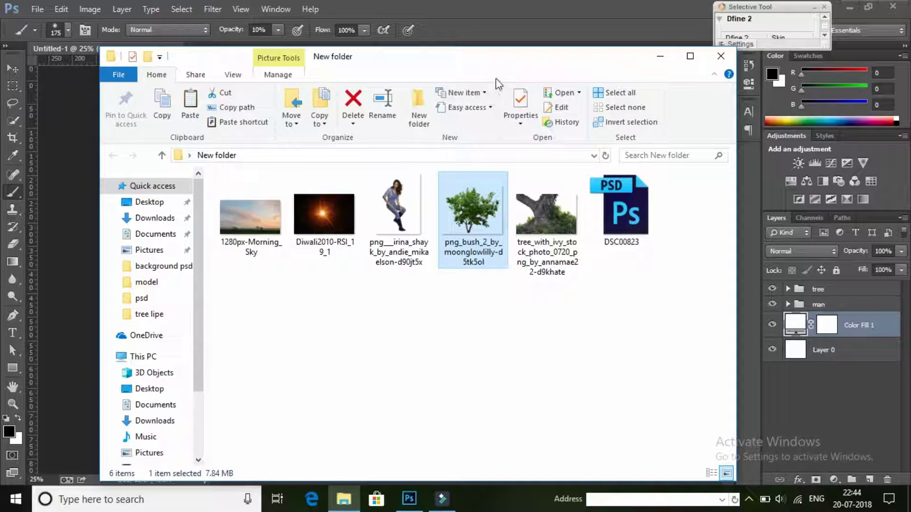
Drag the tree_with_ivy photo from File Explorer onto the poster canvas
left_click_drag(516, 73, 613, 96)
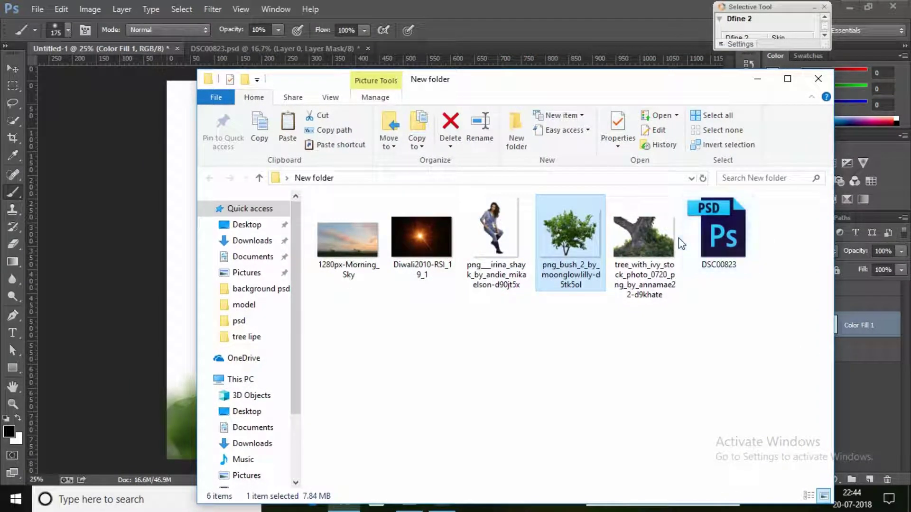
left_click(658, 242)
left_click_drag(659, 240, 150, 181)
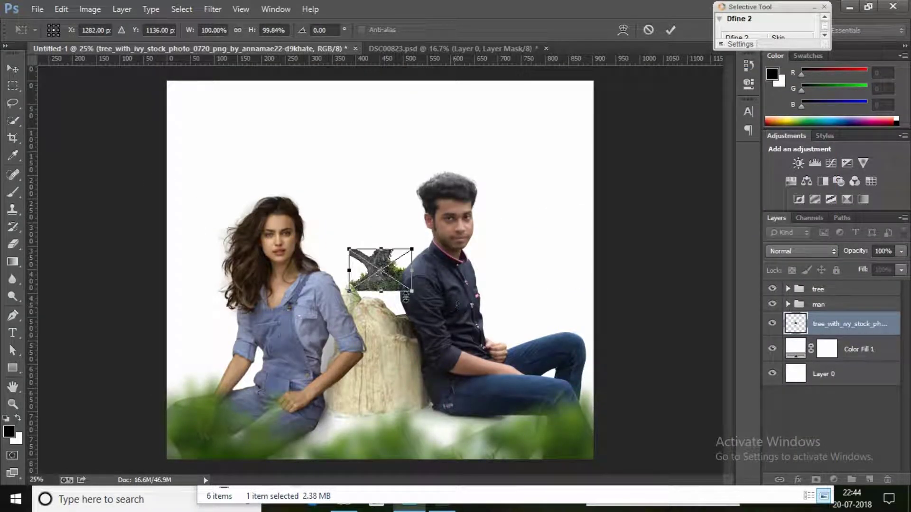
Scale the ivy tree to about 685%, position it behind the couple, and commit
left_click_drag(418, 293, 593, 423)
left_click_drag(564, 364, 435, 262)
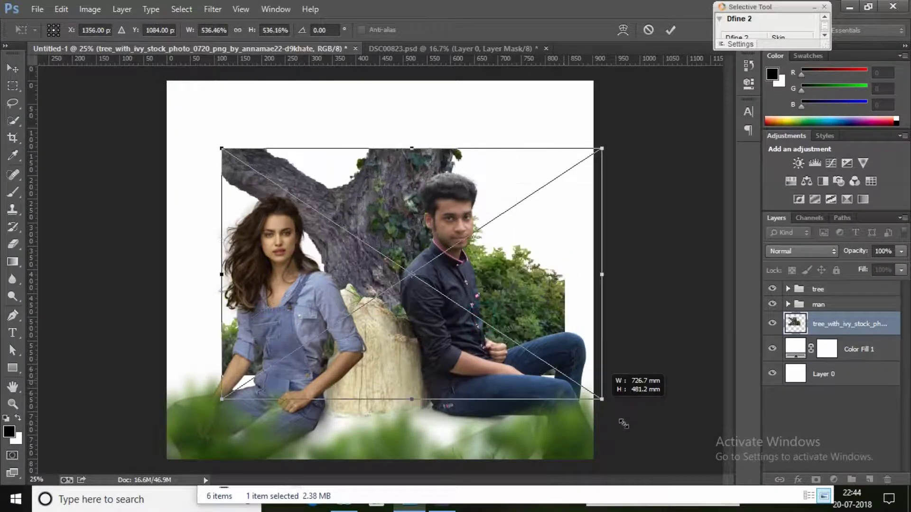
left_click_drag(488, 325, 646, 429)
left_click_drag(545, 375, 523, 367)
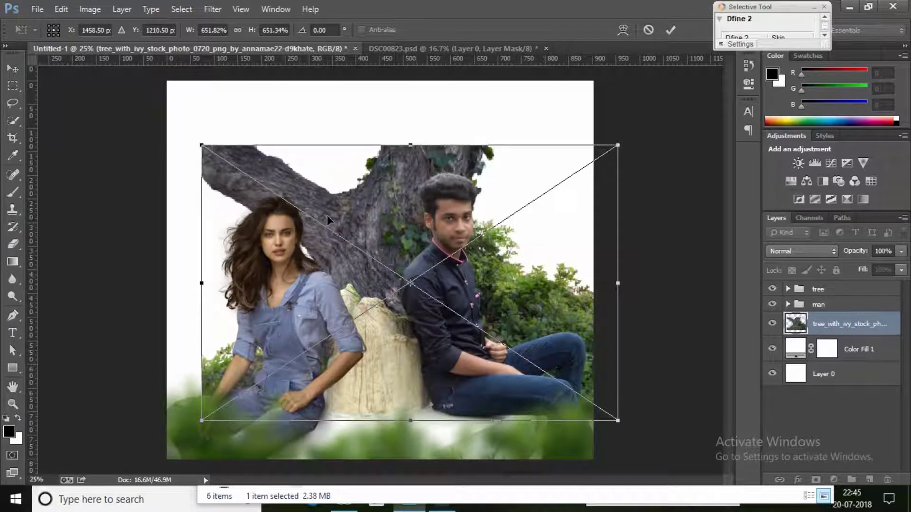
mouse_move(202, 141)
left_mouse_down()
mouse_move(179, 116)
mouse_move(190, 122)
mouse_move(180, 130)
left_mouse_up()
mouse_move(478, 330)
left_mouse_down()
mouse_move(469, 317)
mouse_move(469, 337)
left_mouse_up()
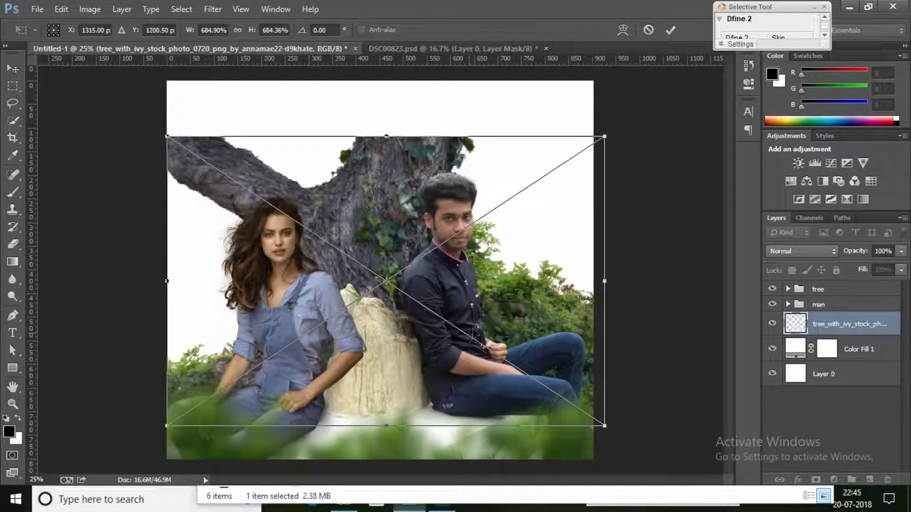
left_click(669, 30)
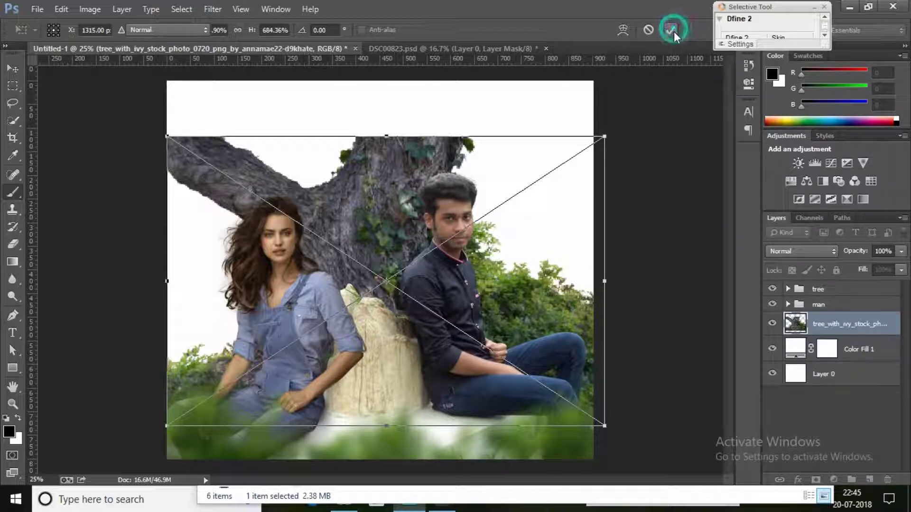
Rasterize the tree layer and duplicate it
right_click(841, 322)
left_click(702, 198)
right_click(854, 325)
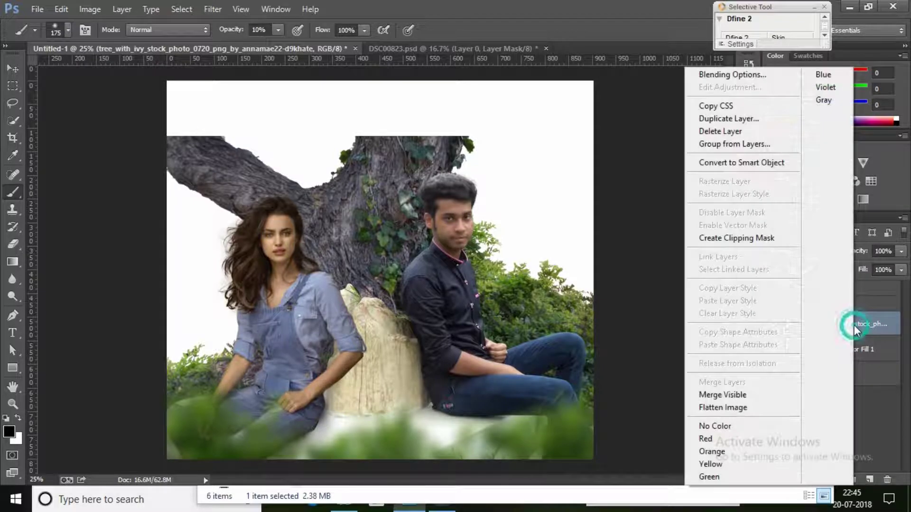
left_click(754, 119)
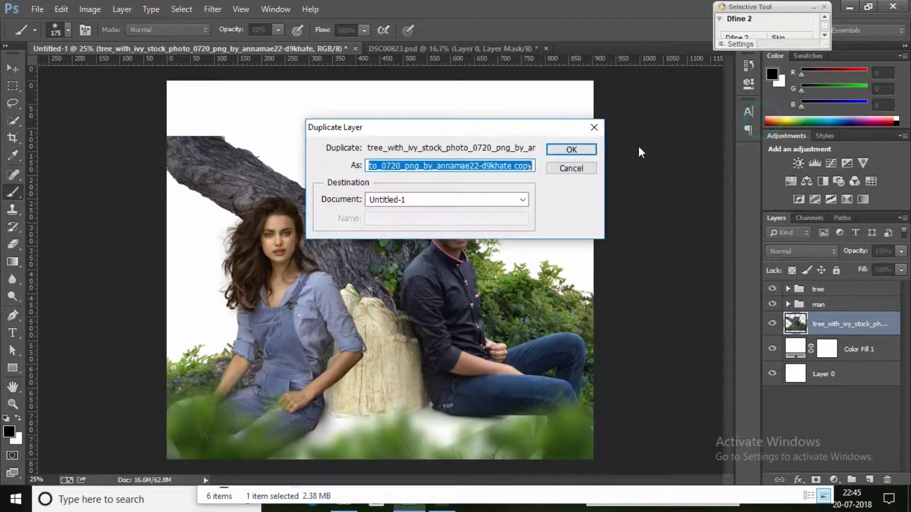
left_click(571, 150)
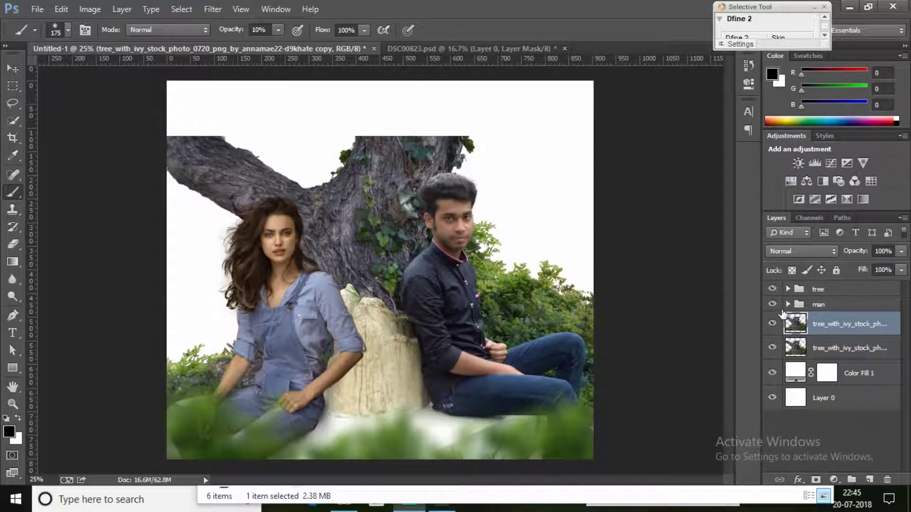
Flip the tree copy vertically, rotate and move it to the top edge, and commit
key("ctrl+t")
right_click(433, 175)
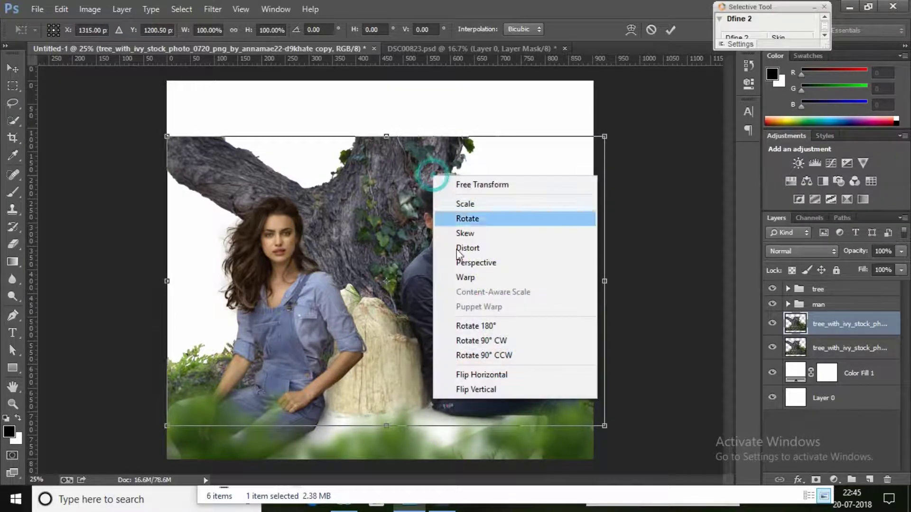
left_click(489, 390)
mouse_move(506, 294)
left_mouse_down()
mouse_move(531, 80)
mouse_move(496, 43)
left_mouse_up()
mouse_move(503, 109)
left_mouse_down()
mouse_move(507, 80)
mouse_move(510, 101)
left_mouse_up()
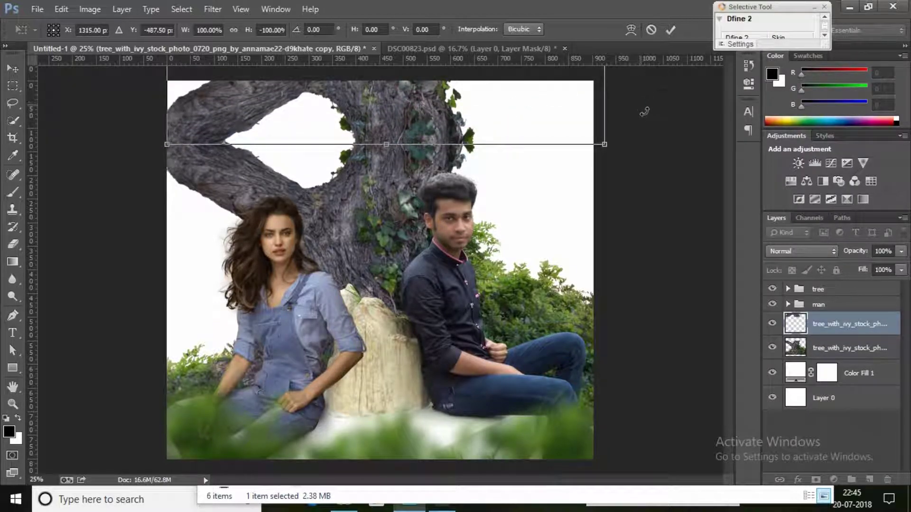
left_click_drag(645, 112, 568, 109)
left_click_drag(653, 147, 645, 128)
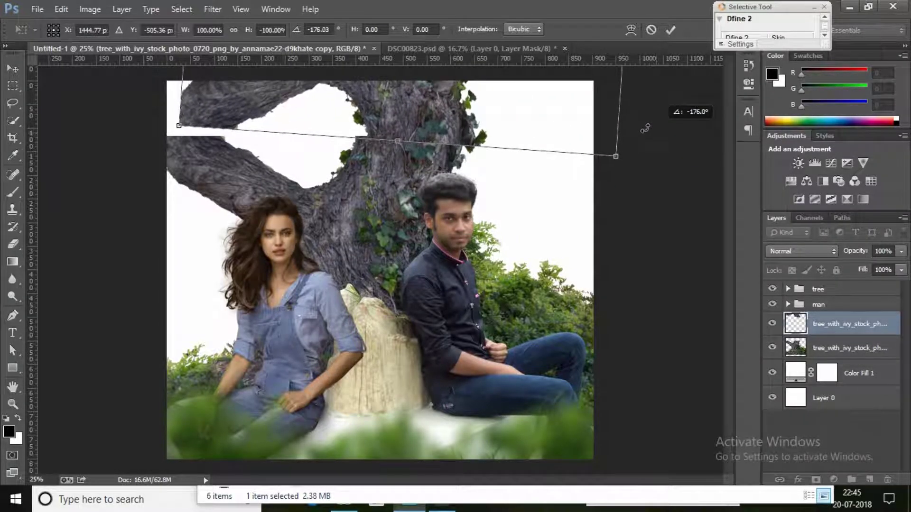
left_click_drag(549, 119, 539, 128)
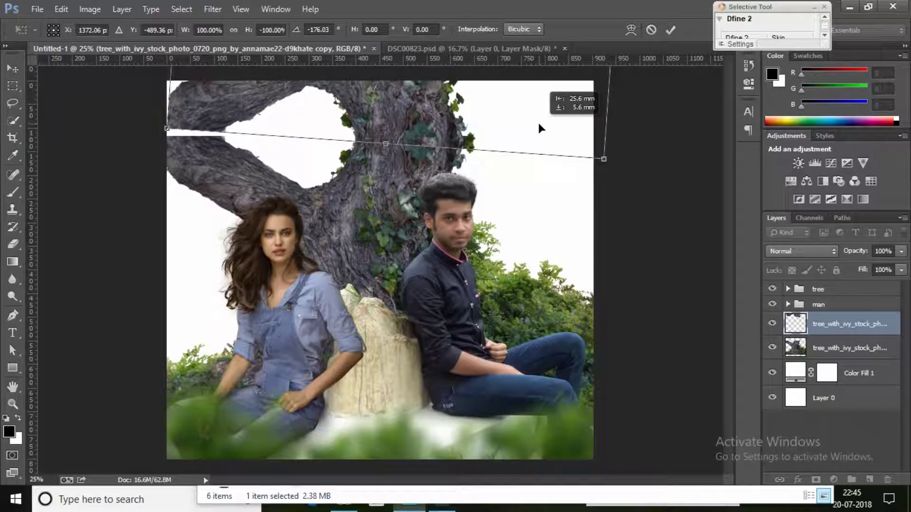
left_click(667, 32)
key("b")
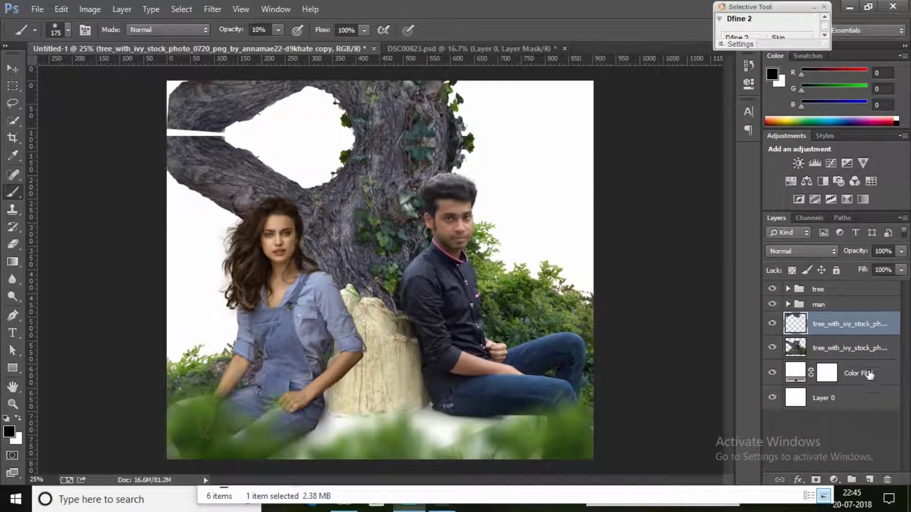
Erase more bark along the upper-left branch of the top tree layer at 89% eraser opacity
left_click(16, 240)
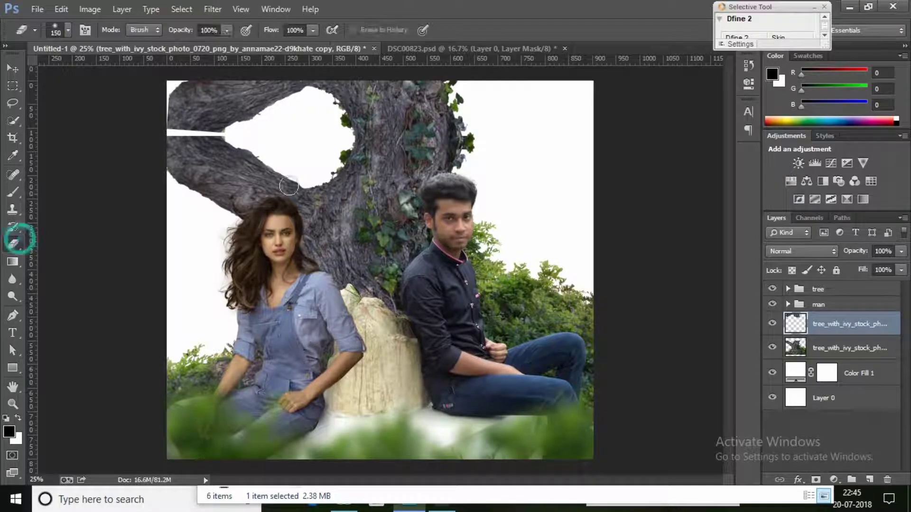
left_click_drag(192, 36, 186, 36)
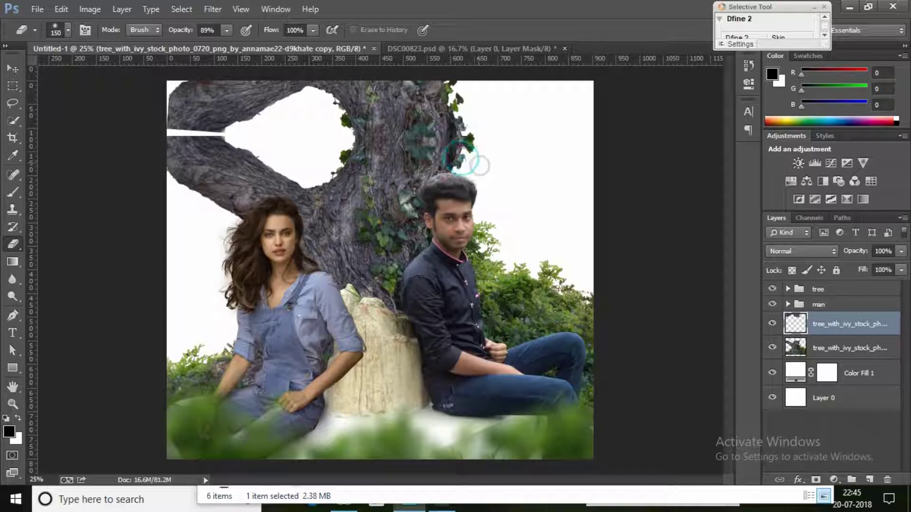
mouse_move(237, 130)
left_mouse_down()
mouse_move(171, 128)
mouse_move(248, 119)
left_mouse_up()
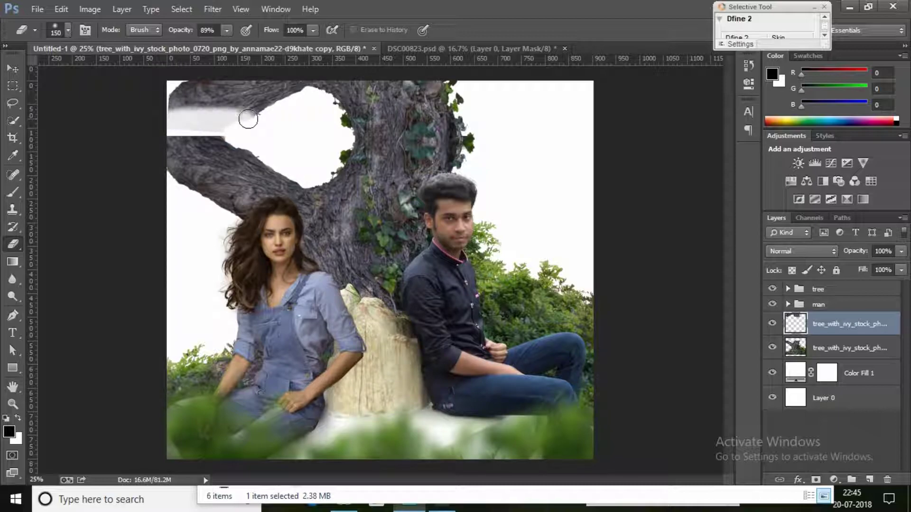
left_click(862, 341)
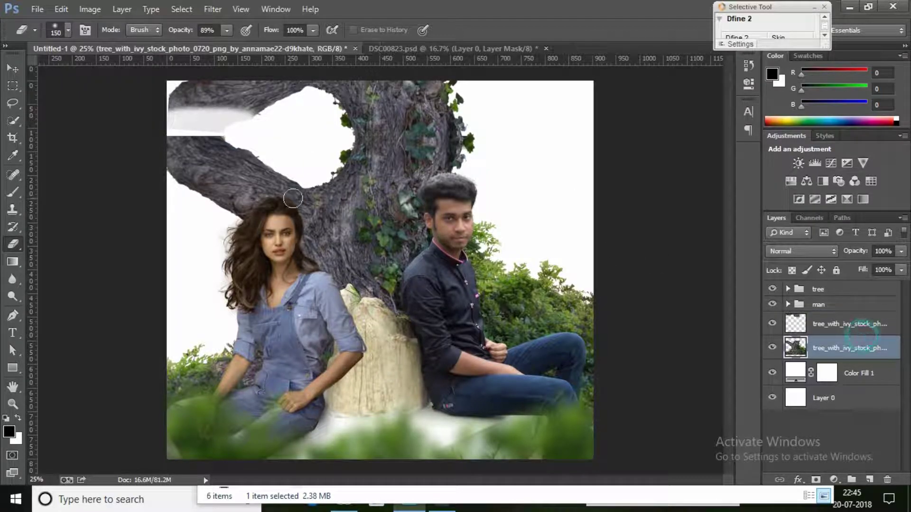
left_click(825, 324)
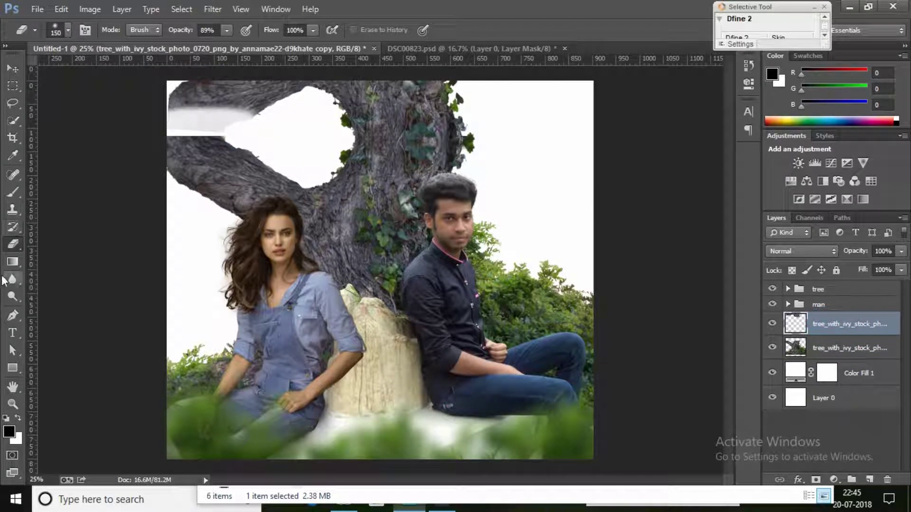
Trace a closed pen path around the top-left branch area of the tree
left_click(13, 315)
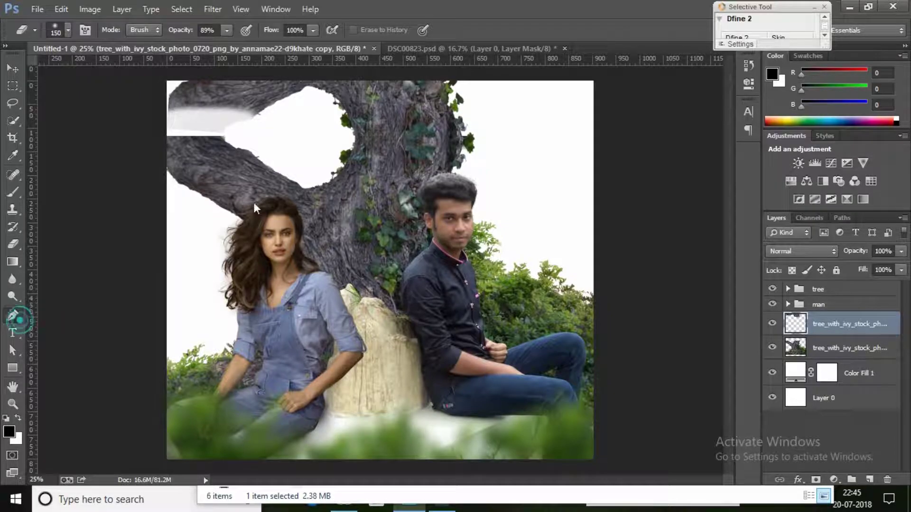
left_click(322, 89)
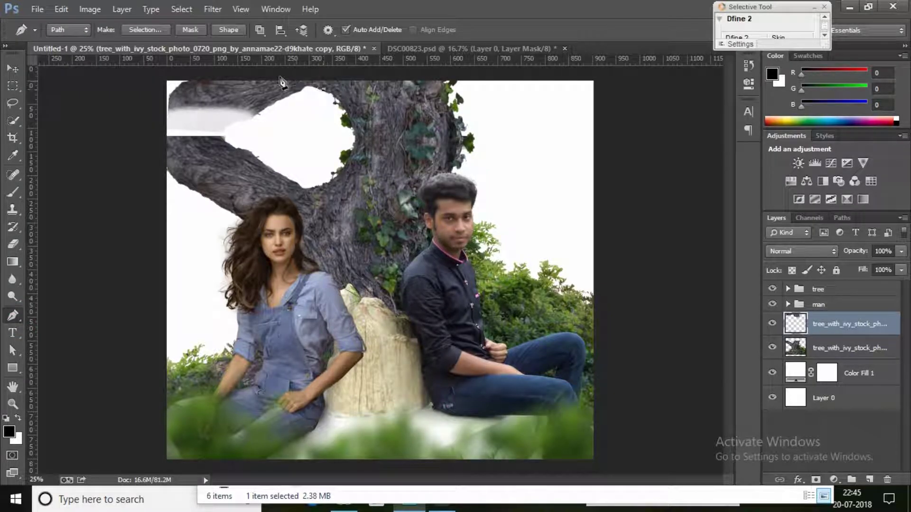
left_click(195, 68)
left_click(144, 84)
left_click(147, 136)
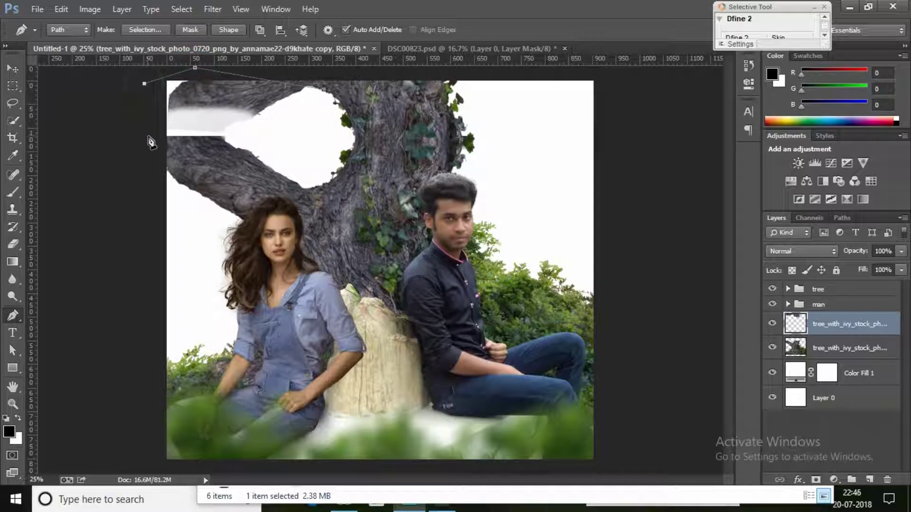
left_click_drag(216, 159, 274, 149)
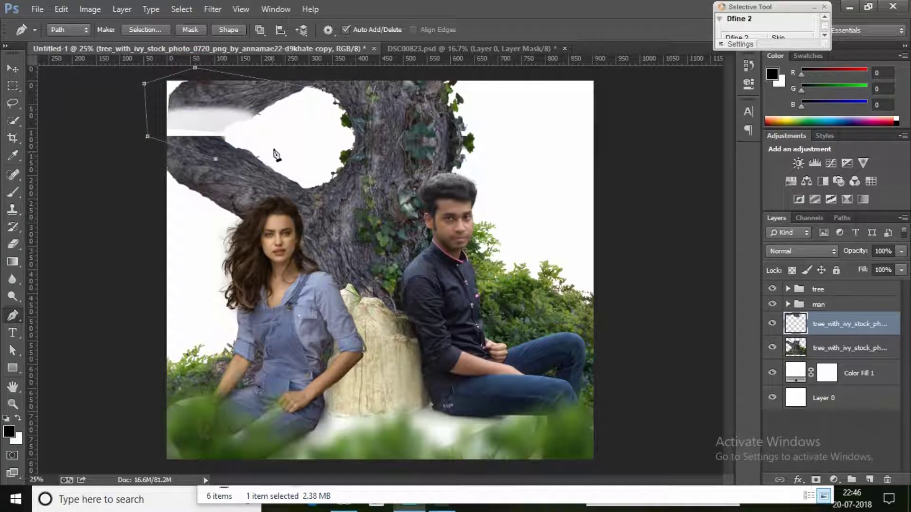
left_click(323, 90)
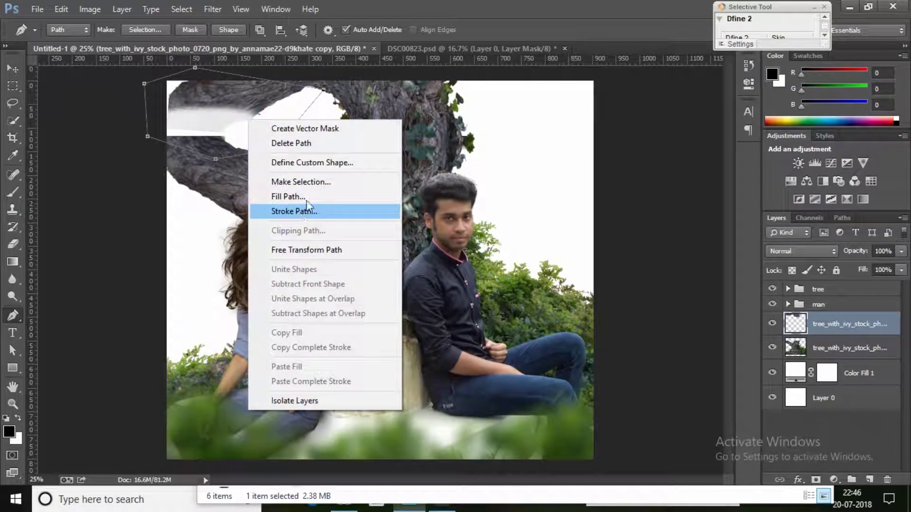
Turn the path into a selection with 0 feather, delete the branch pixels, and deselect
left_click(304, 181)
left_click(514, 145)
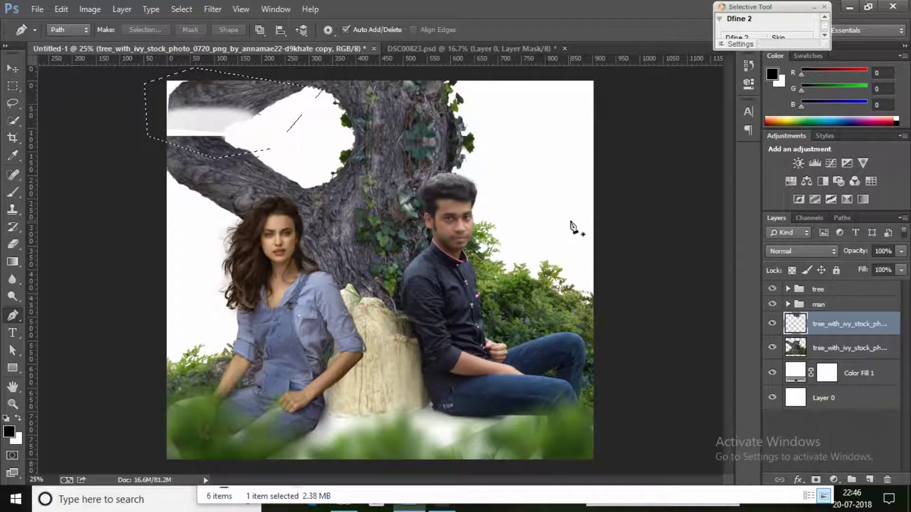
key("Delete")
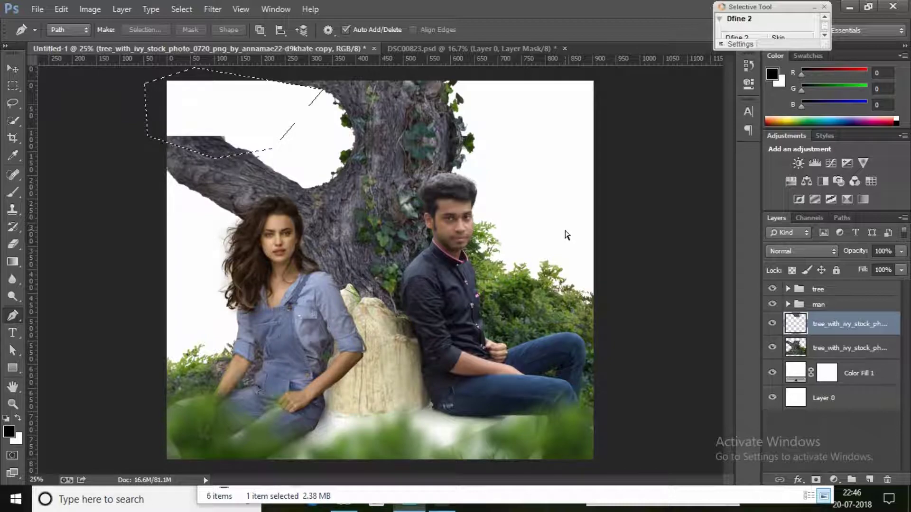
key("ctrl+d")
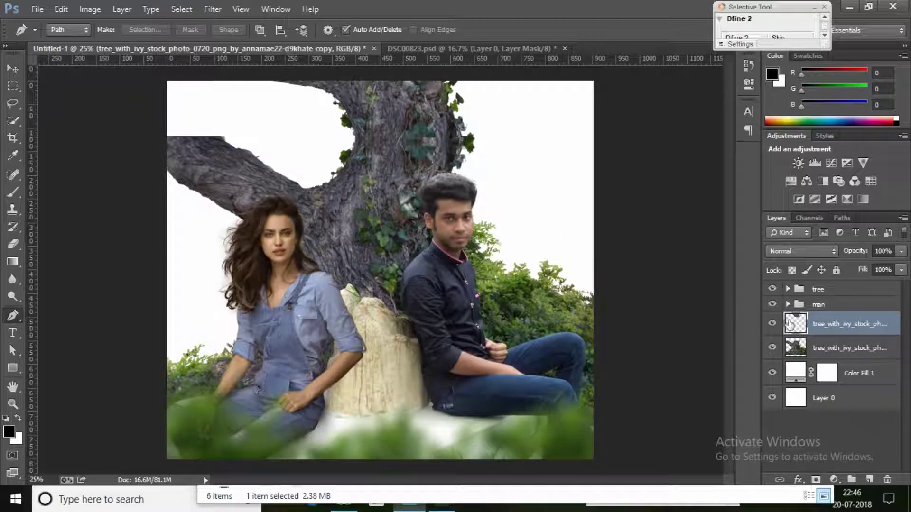
Merge the two tree layers into one and duplicate the merged tree layer
left_click(834, 347, "shift")
right_click(834, 348)
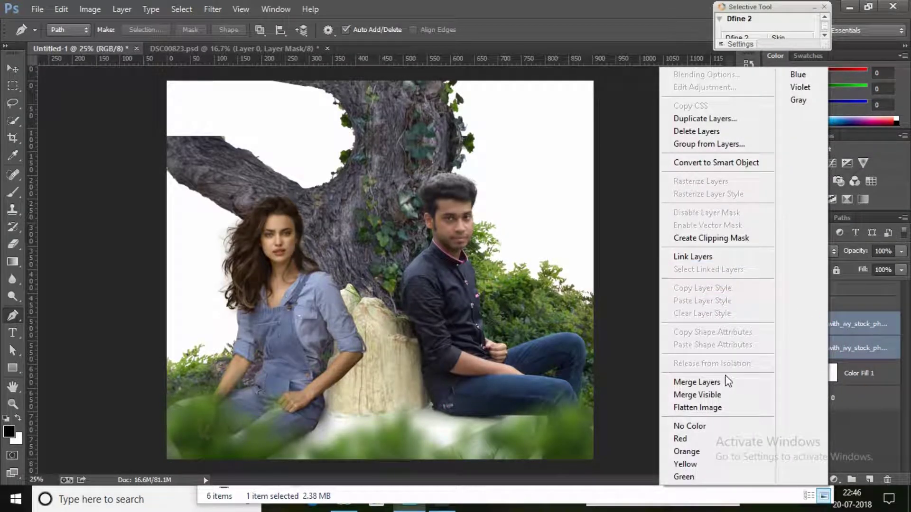
left_click(711, 382)
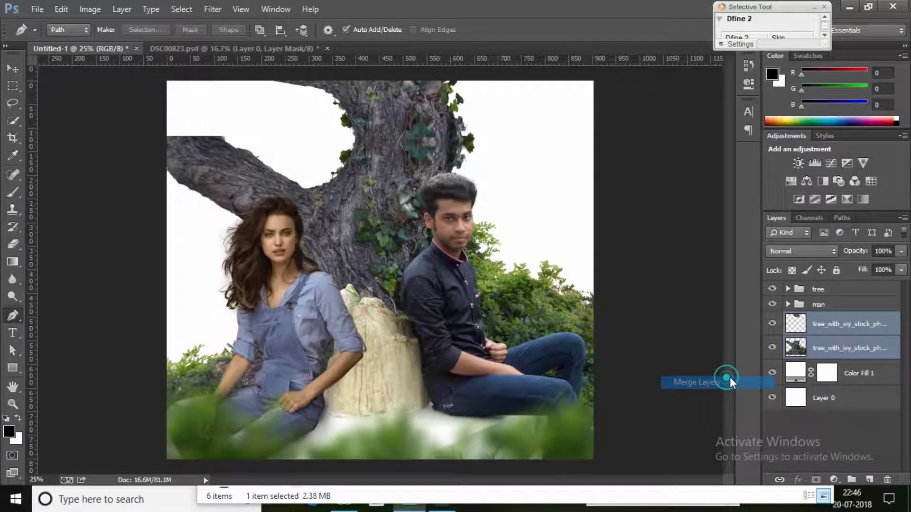
right_click(858, 330)
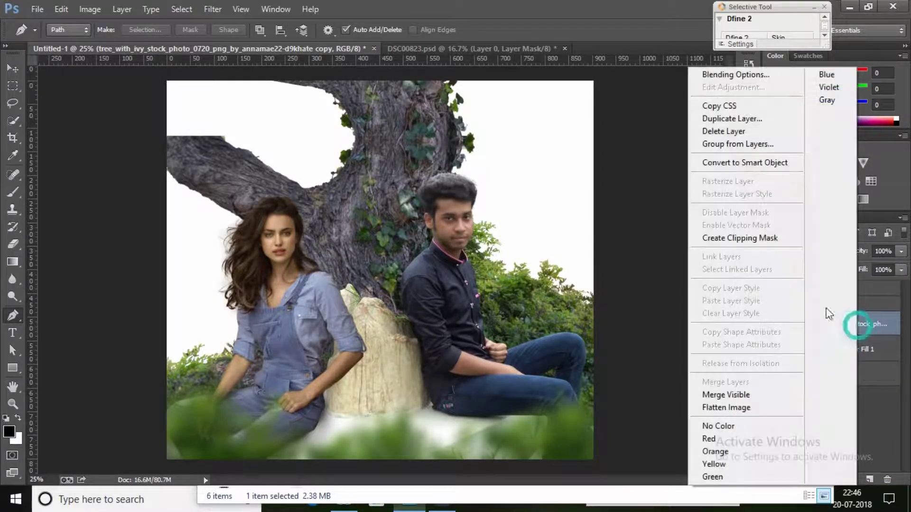
left_click(743, 119)
left_click(574, 147)
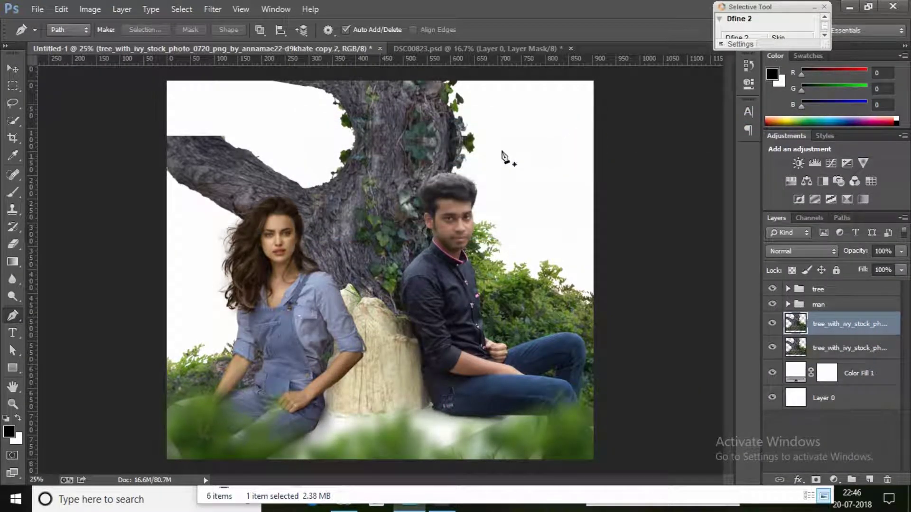
Flip the duplicate tree vertically and horizontally with Free Transform
key("ctrl+t")
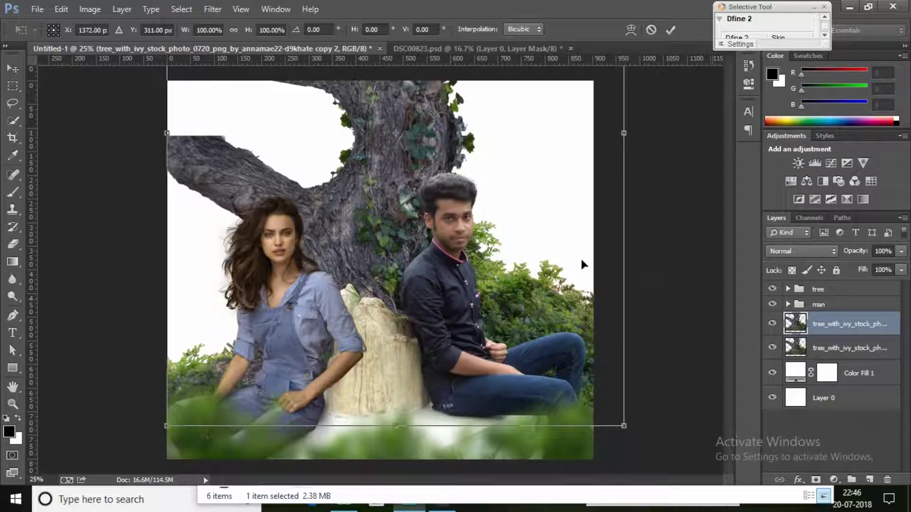
right_click(533, 168)
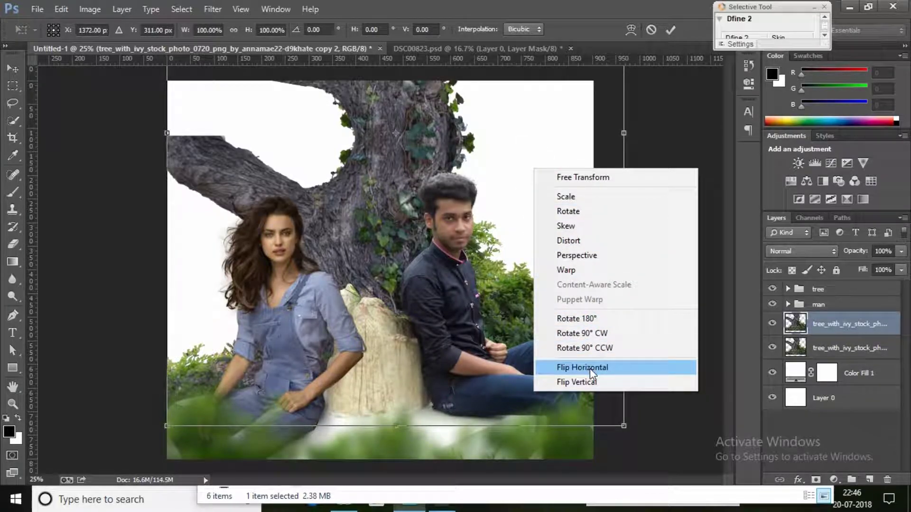
left_click(588, 381)
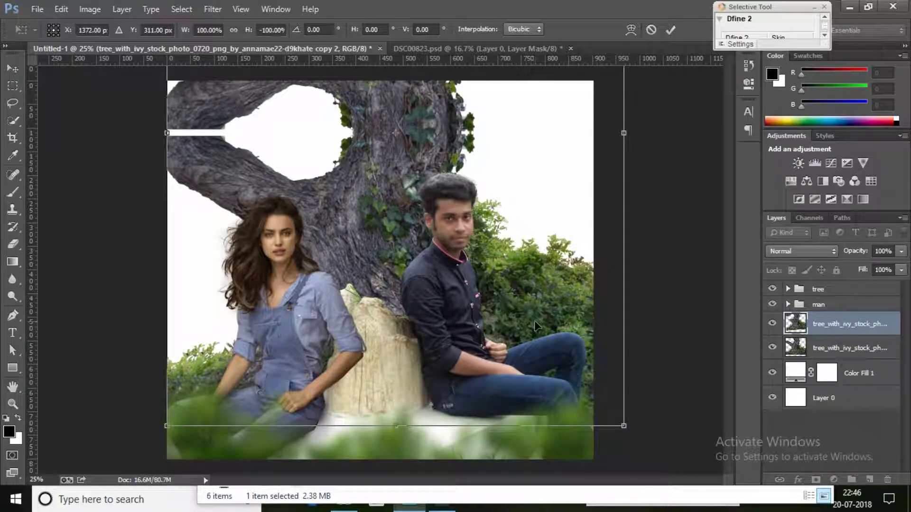
left_click_drag(521, 285, 505, 277)
right_click(416, 158)
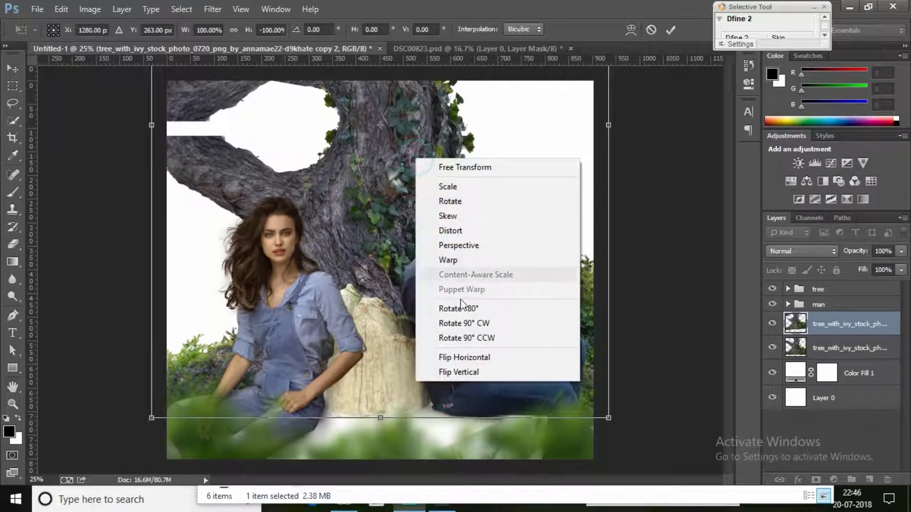
left_click(483, 358)
Move the flipped copy left and rotate it so a branch runs up the left edge, then commit
mouse_move(503, 181)
left_mouse_down()
mouse_move(119, 209)
mouse_move(136, 212)
left_mouse_up()
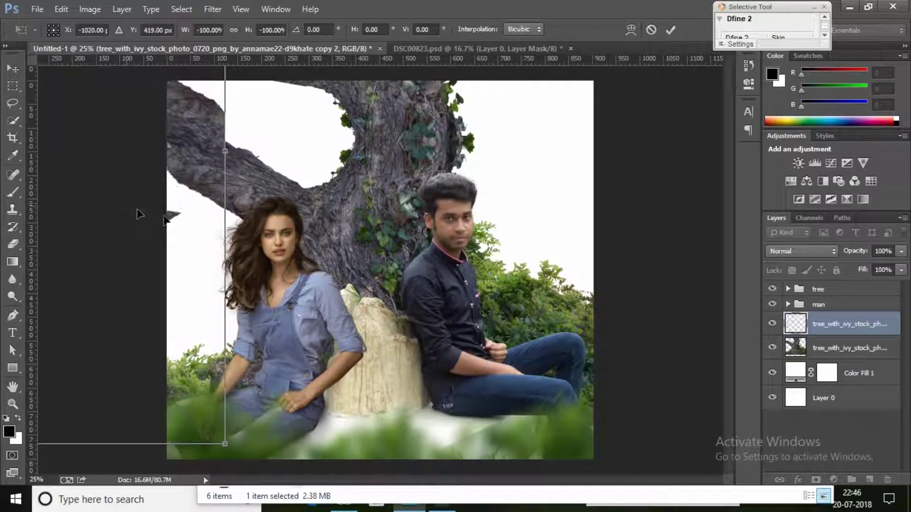
mouse_move(276, 220)
left_mouse_down()
mouse_move(277, 190)
mouse_move(189, 227)
mouse_move(180, 254)
left_mouse_up()
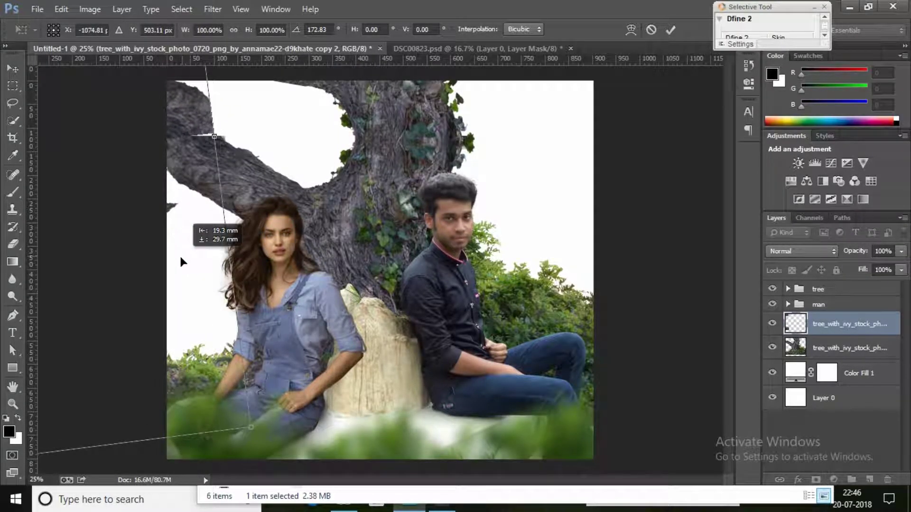
left_click_drag(258, 230, 260, 218)
mouse_move(149, 280)
left_mouse_down()
mouse_move(161, 277)
mouse_move(151, 278)
left_mouse_up()
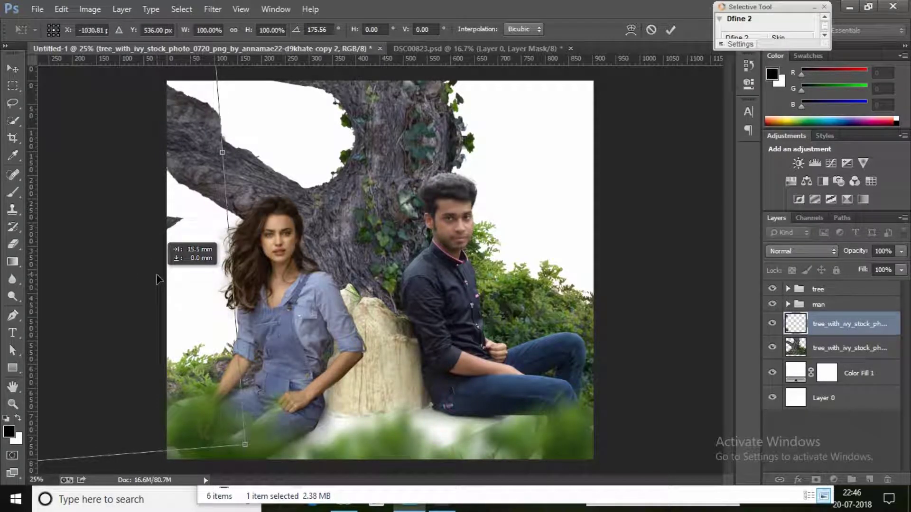
left_click(671, 31)
key("p")
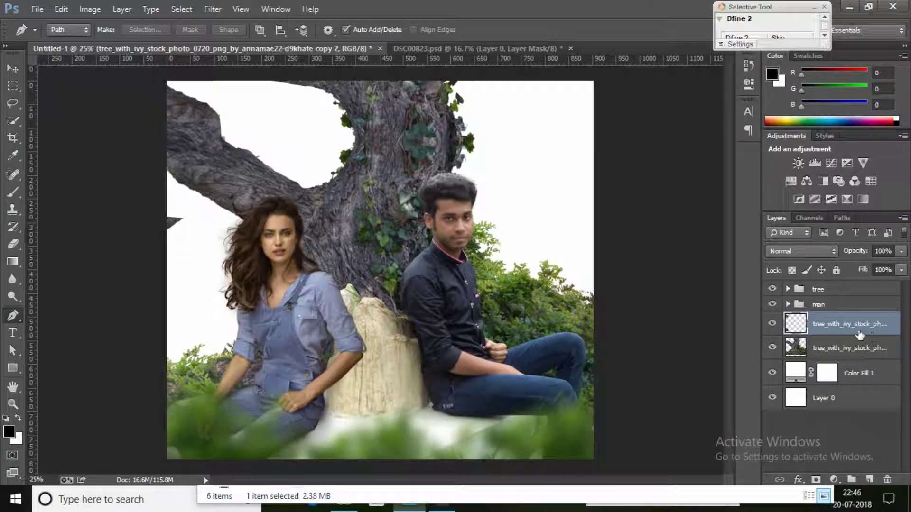
Erase the stray branch tip near the poster's left edge
left_click(13, 244)
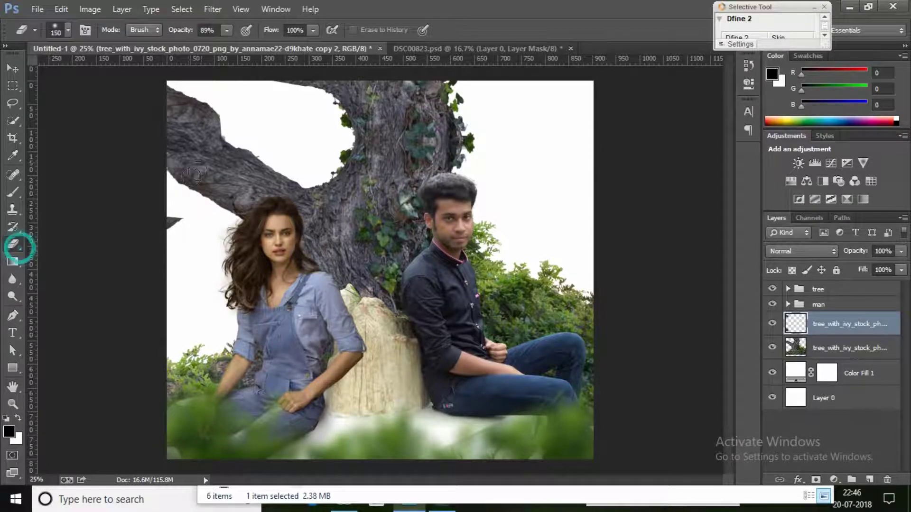
left_click(219, 149)
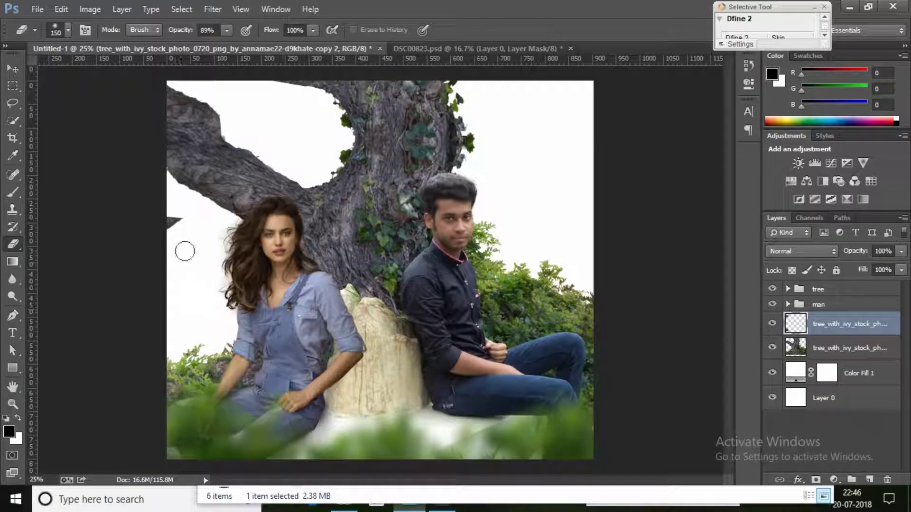
left_click(179, 218)
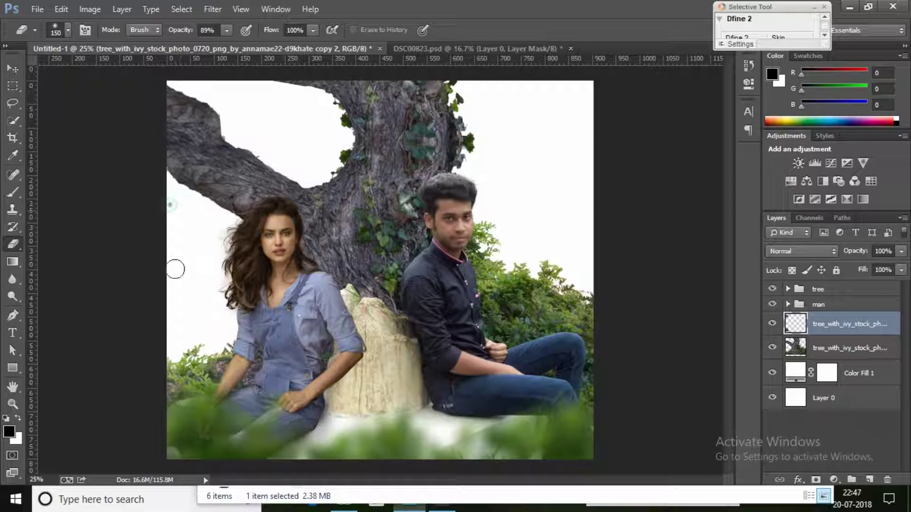
Merge the two tree layers into a single layer
left_click(835, 350, "ctrl")
right_click(834, 350)
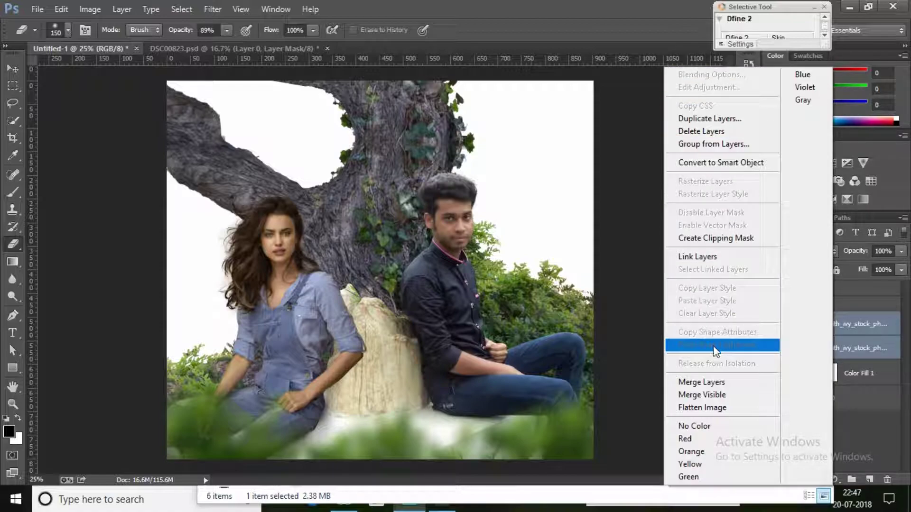
left_click(699, 381)
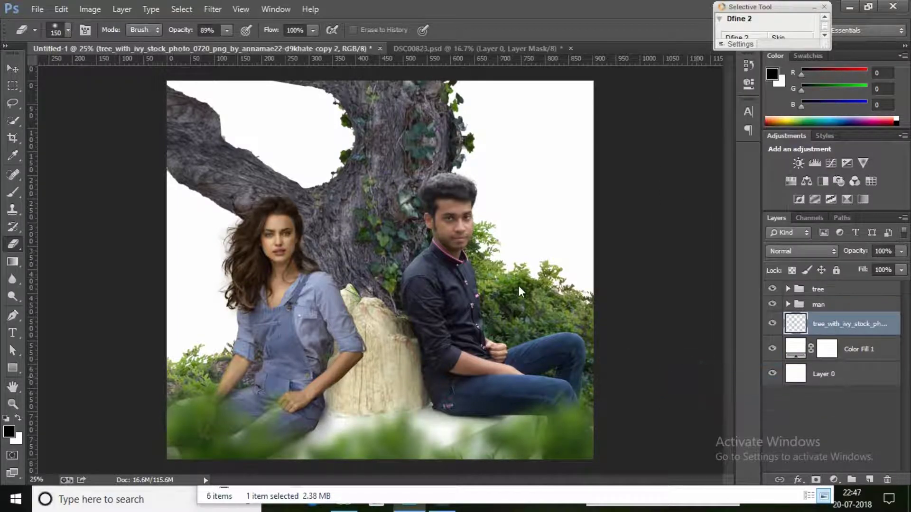
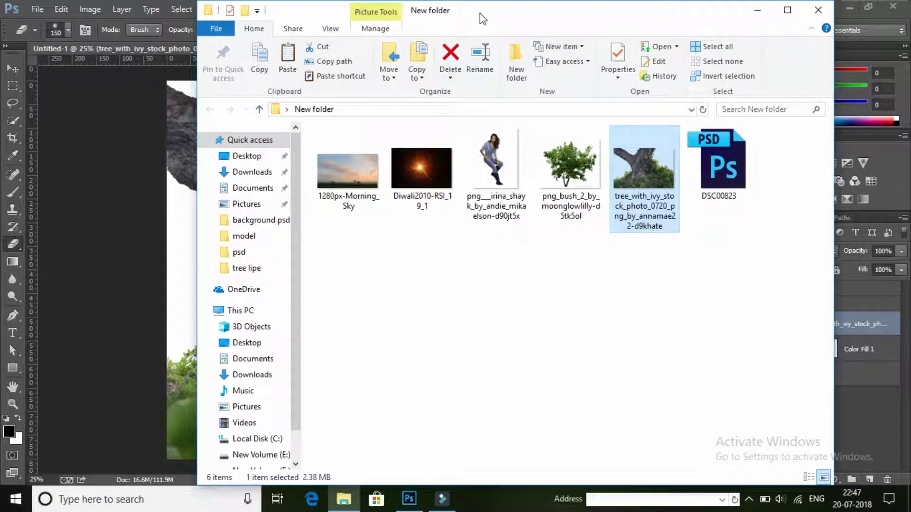
Drag the 1280px-Morning_Sky image from File Explorer into the Photoshop composite as a new layer
left_click_drag(483, 18, 389, 43)
left_click(266, 196)
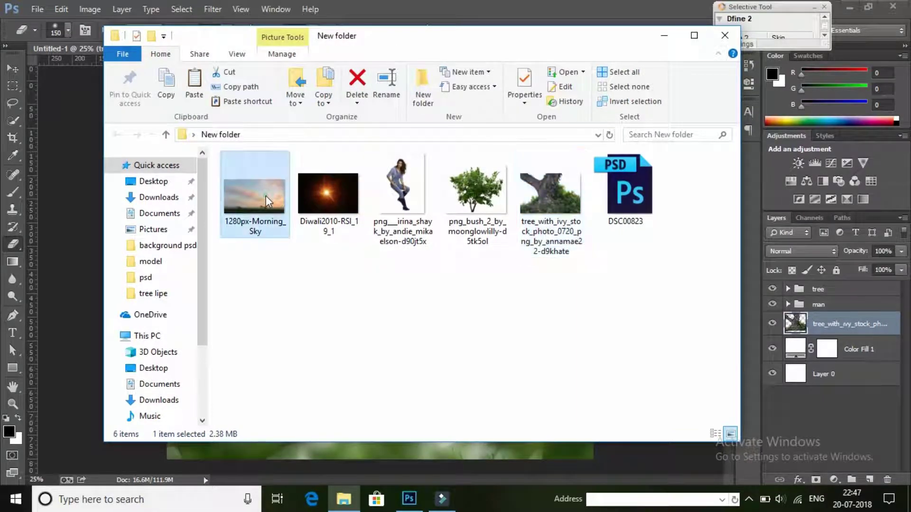
left_click(61, 149)
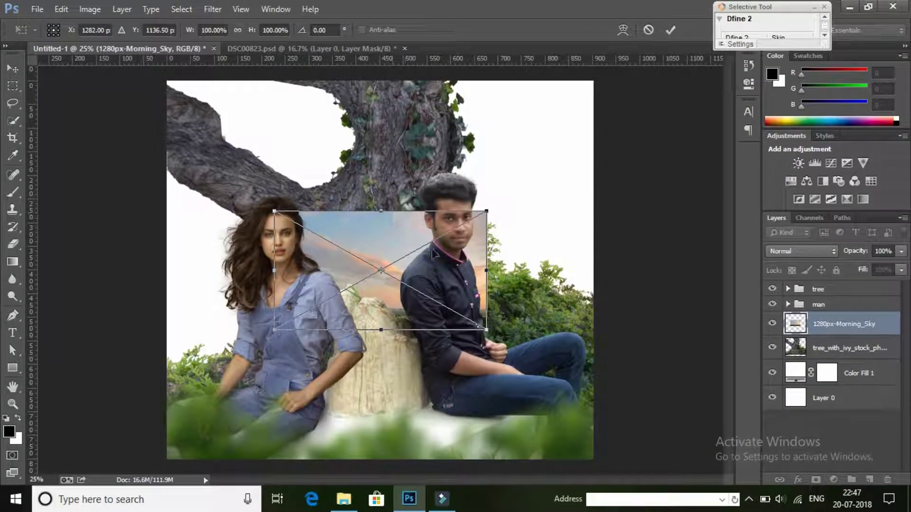
Scale and position the morning sky so it covers the whole canvas
left_click_drag(449, 279, 425, 214)
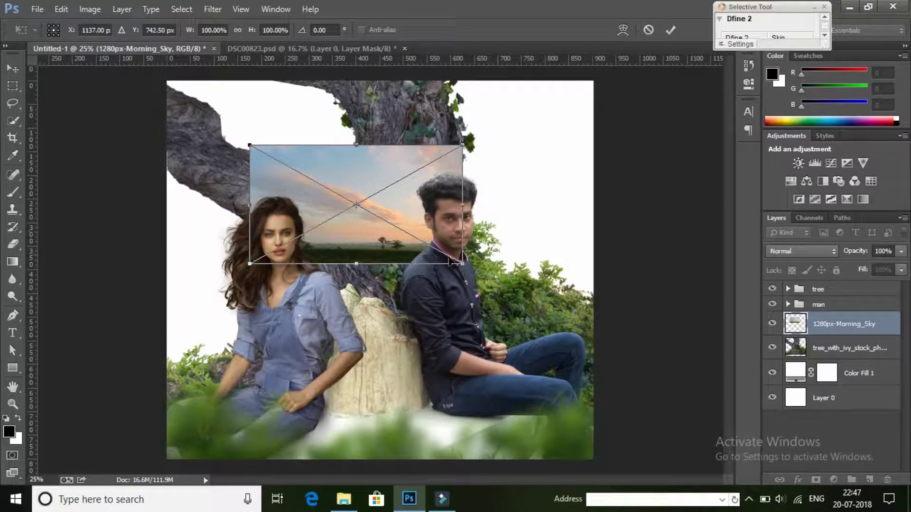
mouse_move(459, 262)
left_mouse_down()
mouse_move(485, 262)
mouse_move(565, 333)
mouse_move(669, 379)
left_mouse_up()
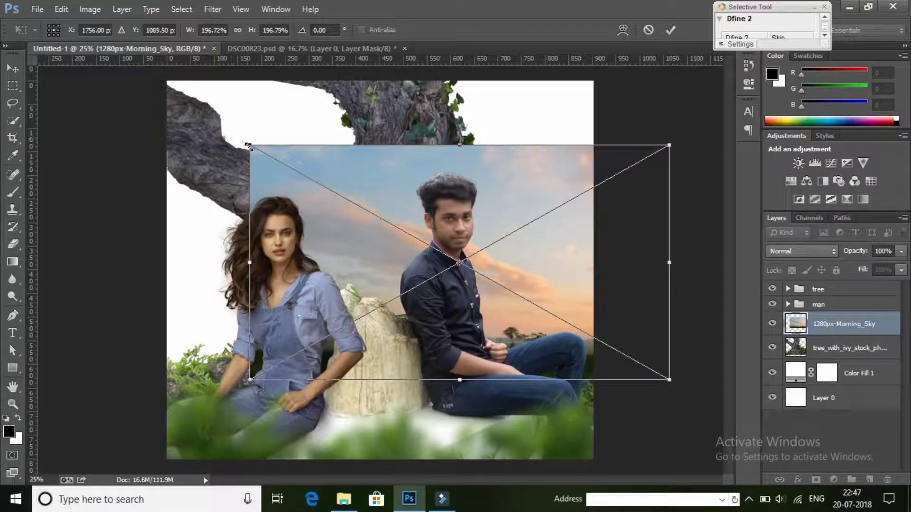
left_click_drag(247, 145, 186, 110)
left_click_drag(559, 281, 498, 246)
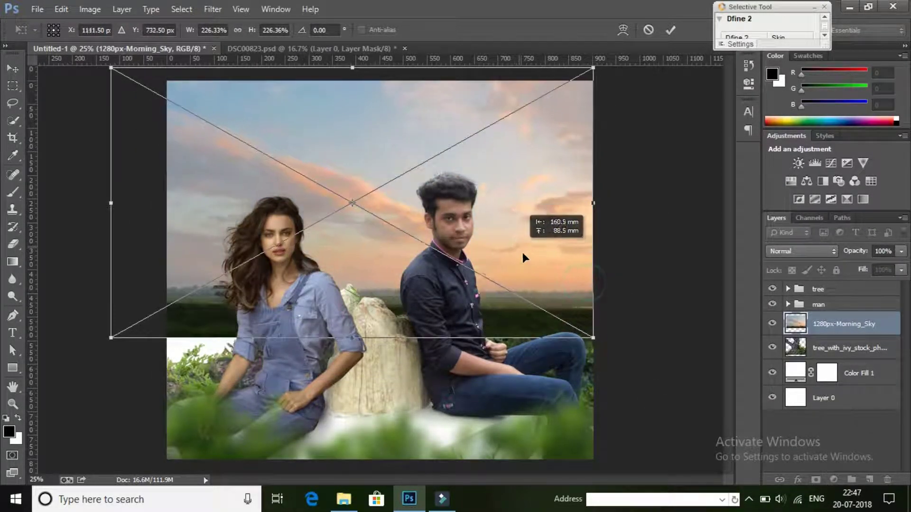
left_click_drag(612, 347, 671, 402)
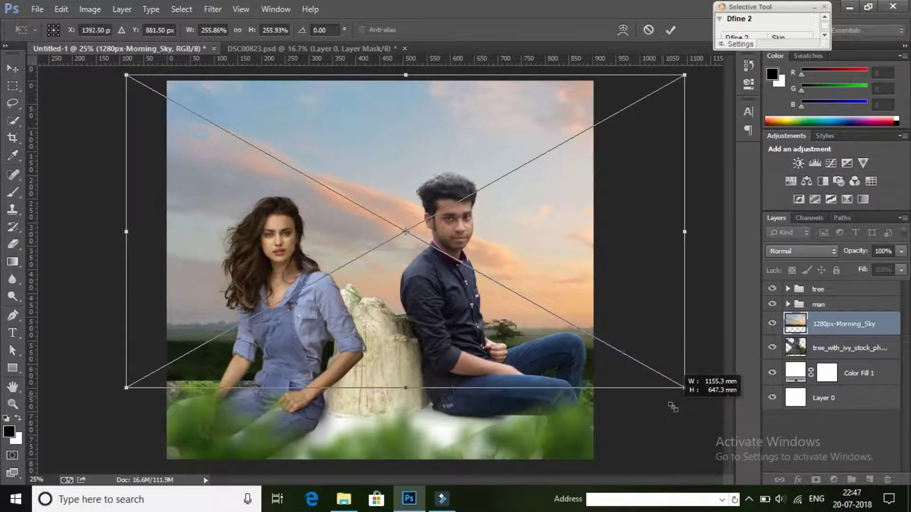
left_click_drag(567, 375, 540, 356)
left_click(670, 30)
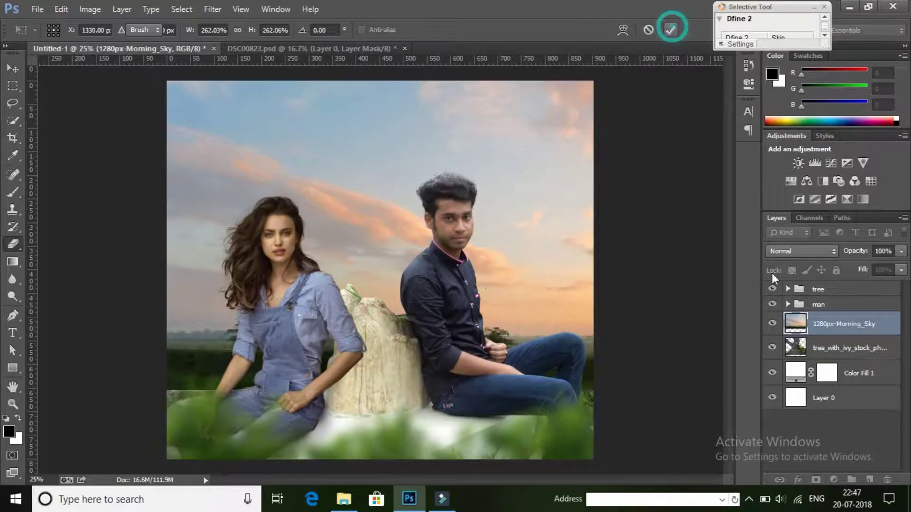
Move the sky layer below the ivy tree, stretch it taller, and rasterize it
left_click_drag(834, 334, 851, 373)
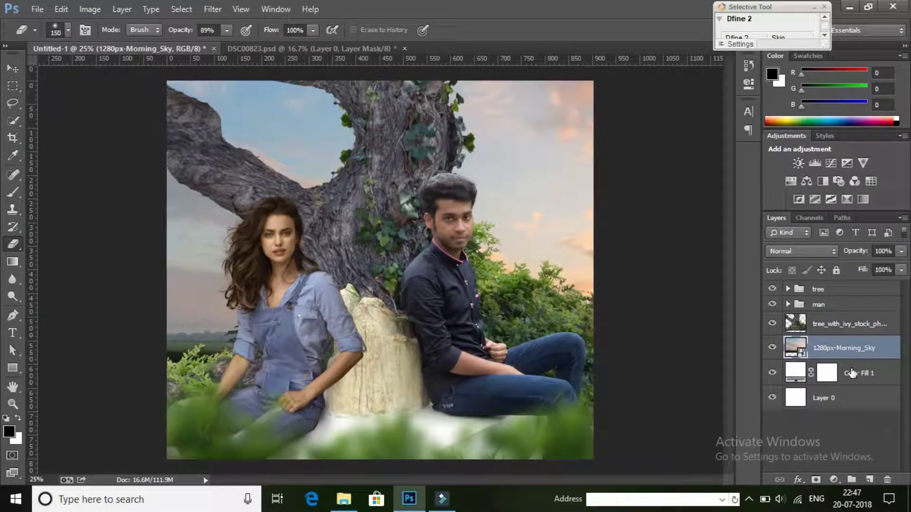
left_click(13, 69)
left_click_drag(488, 209, 486, 213)
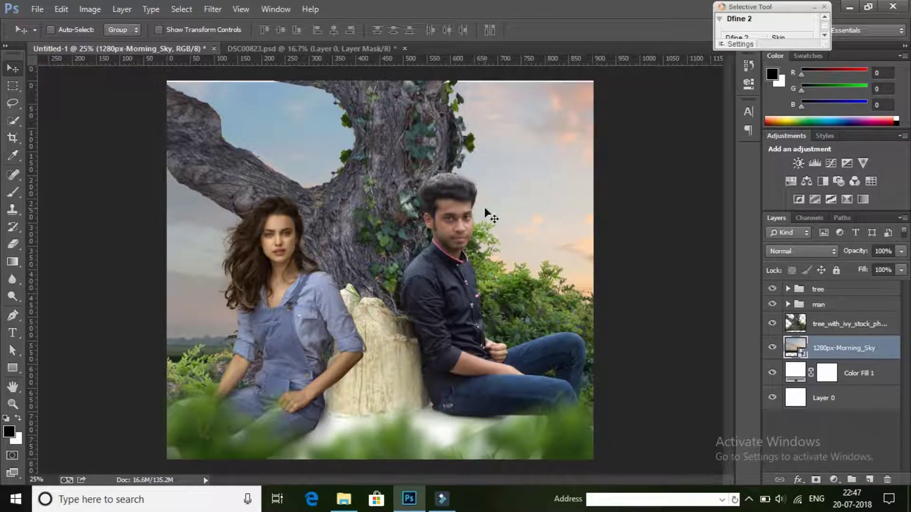
key("ctrl+t")
left_click_drag(389, 81, 389, 67)
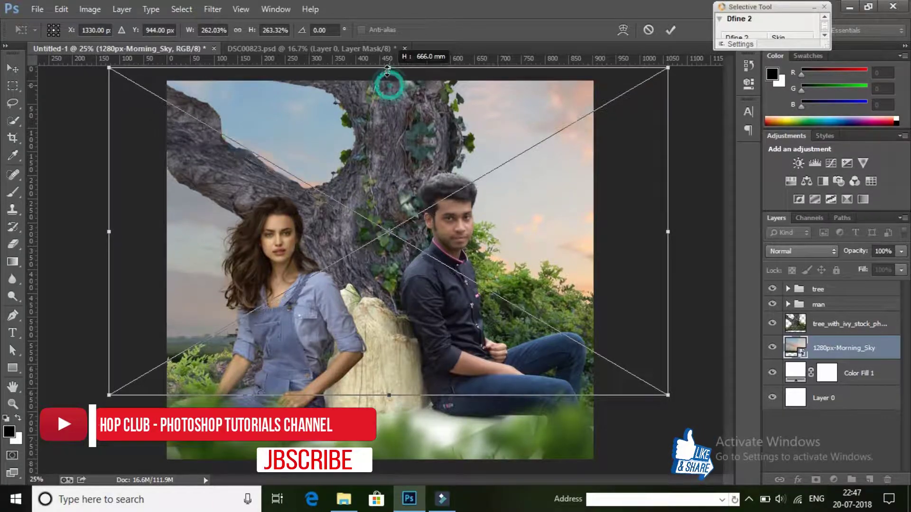
left_click_drag(500, 250, 499, 252)
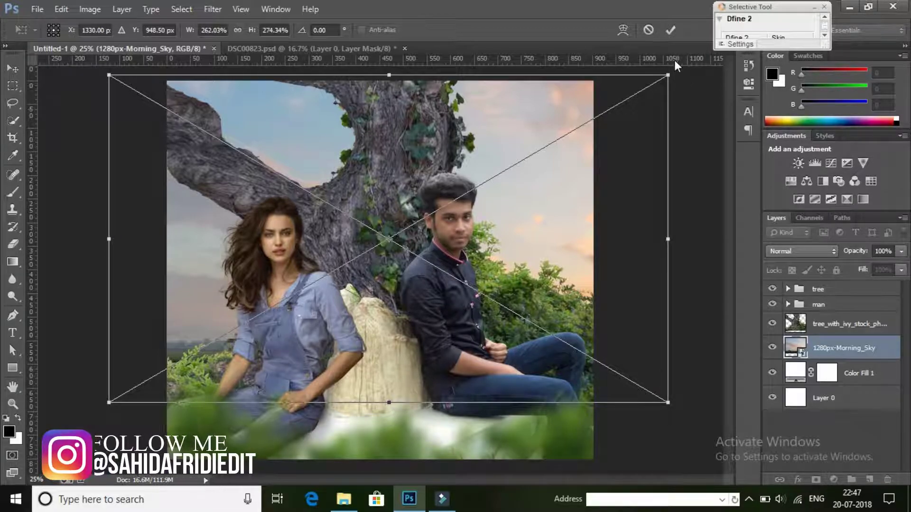
left_click(670, 30)
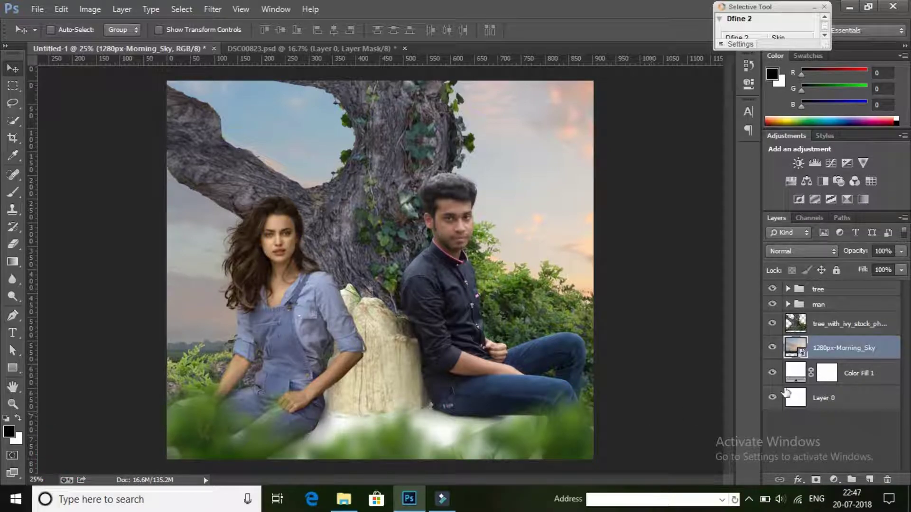
right_click(819, 351)
left_click(688, 200)
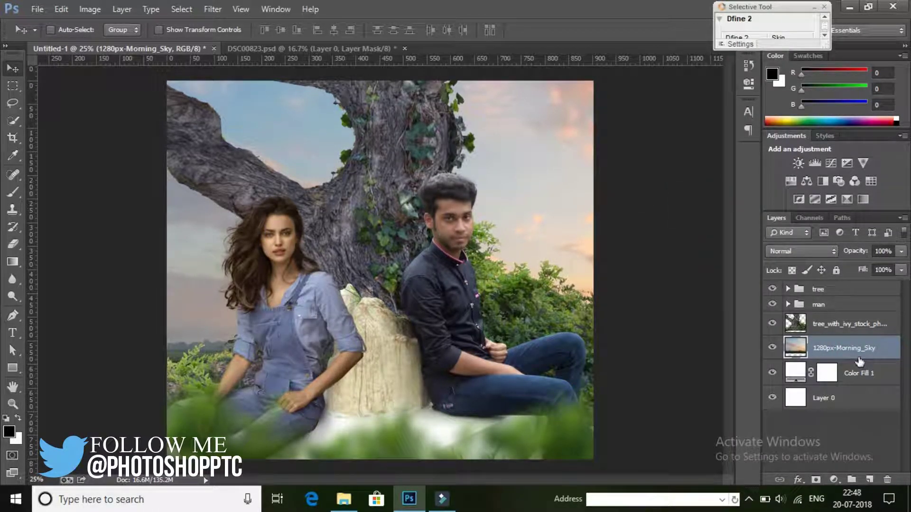
Bring the bush image into the tree group above its top bush layer
left_click(838, 289)
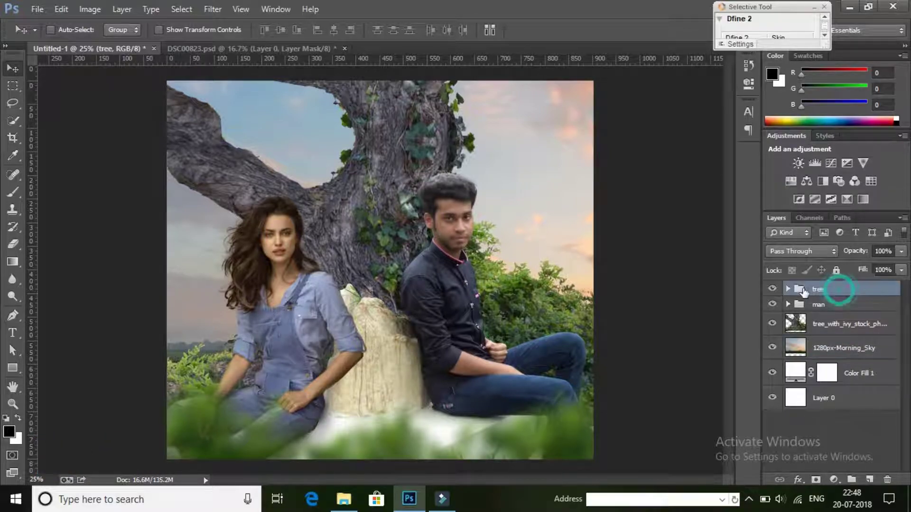
left_click(788, 289)
left_click(848, 318)
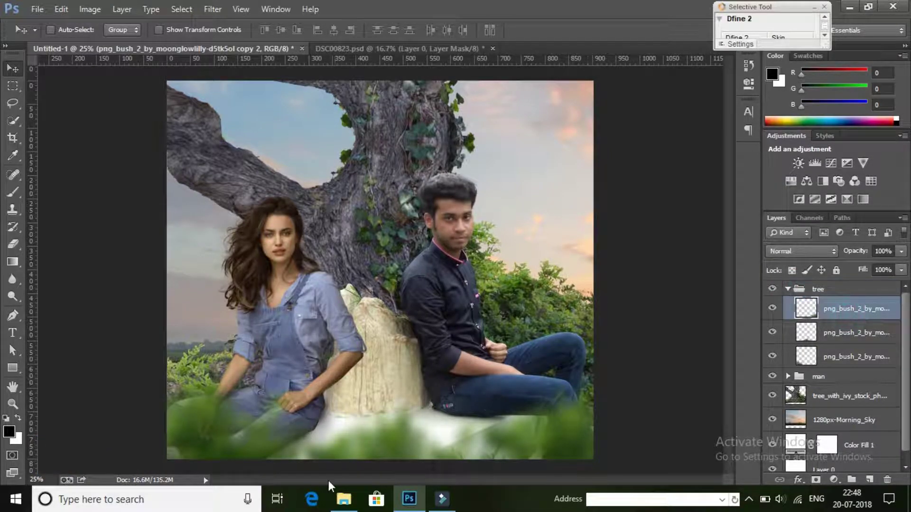
left_click(344, 498)
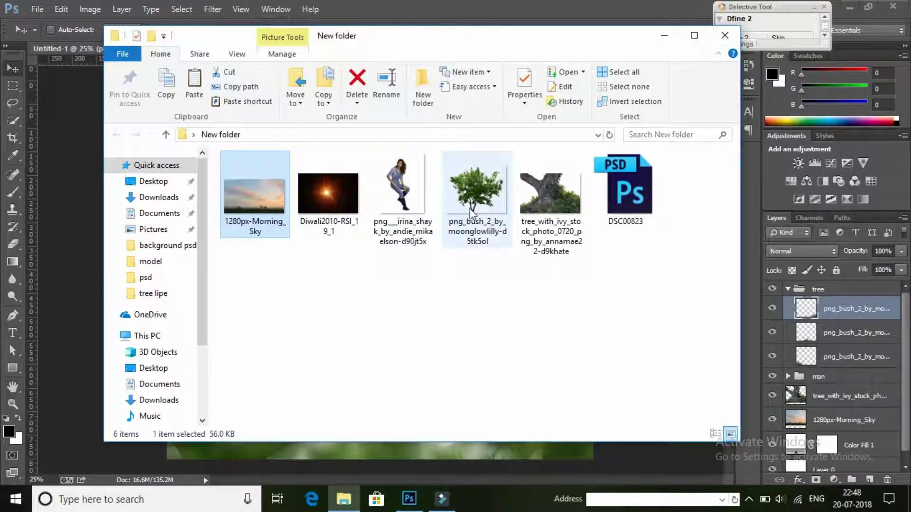
mouse_move(476, 194)
left_mouse_down()
mouse_move(62, 286)
mouse_move(108, 325)
left_mouse_up()
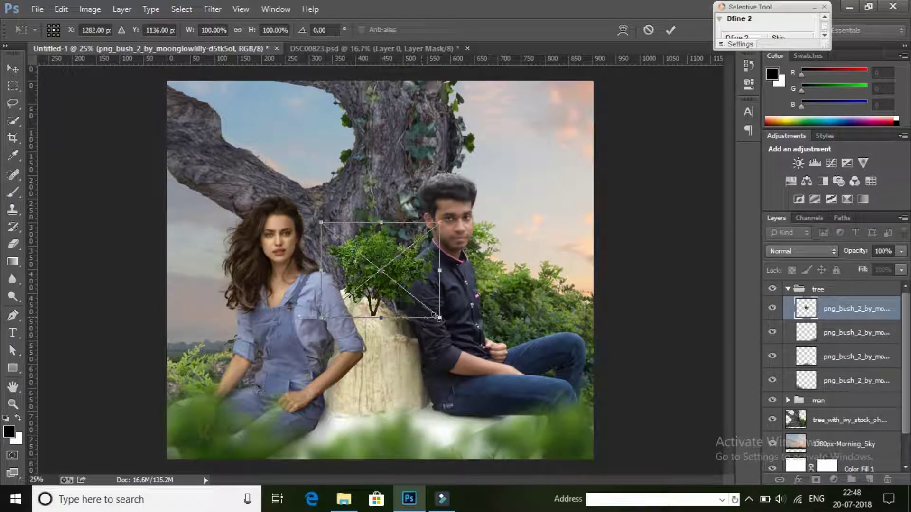
Enlarge the png_bush to about 164%, rotate it about -22°, and commit it bottom-right
left_click_drag(440, 322, 433, 322)
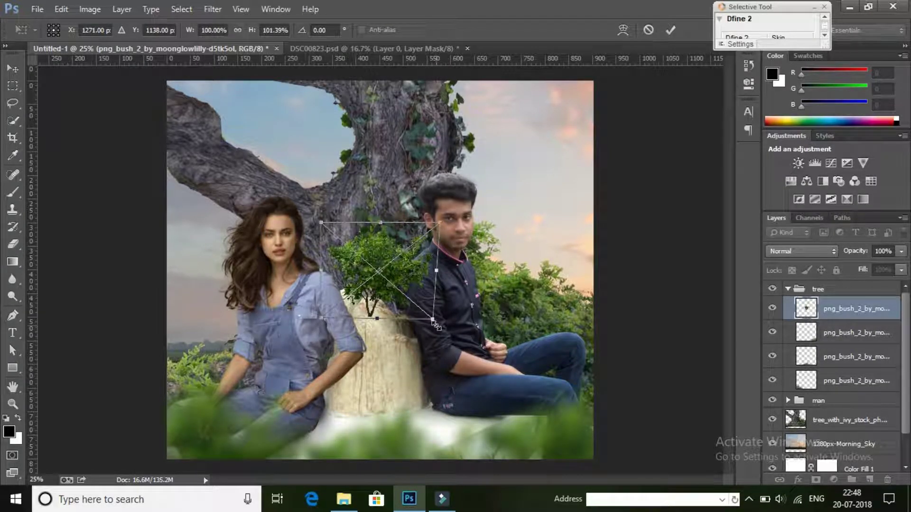
key("ctrl+z")
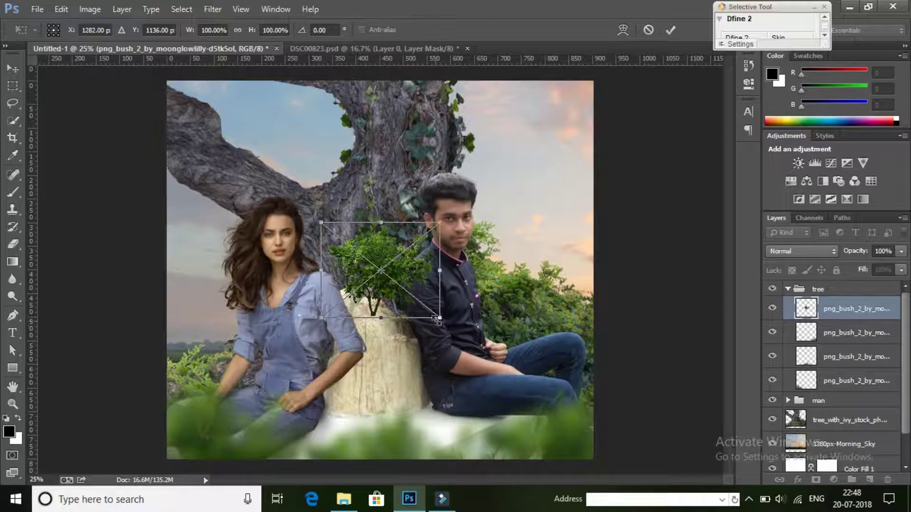
mouse_move(440, 318)
left_mouse_down()
mouse_move(532, 370)
mouse_move(624, 472)
left_mouse_up()
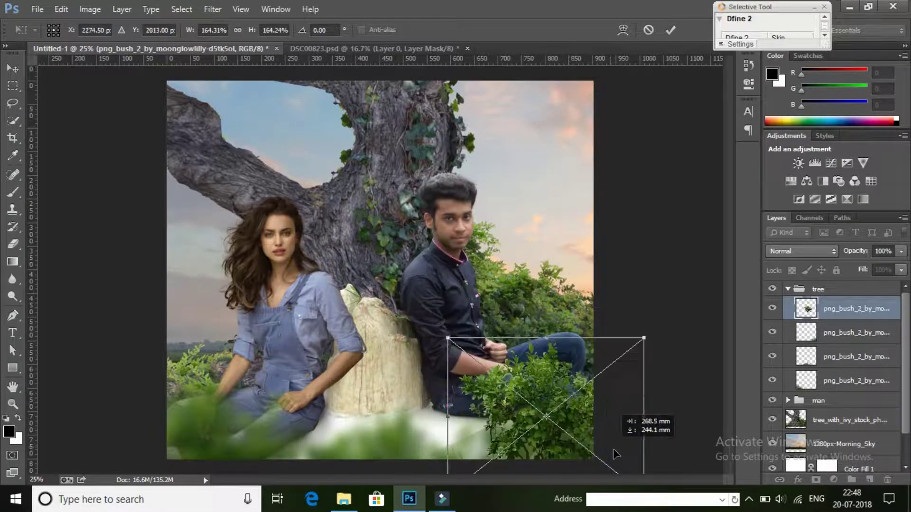
mouse_move(644, 325)
left_mouse_down()
mouse_move(615, 302)
mouse_move(622, 315)
left_mouse_up()
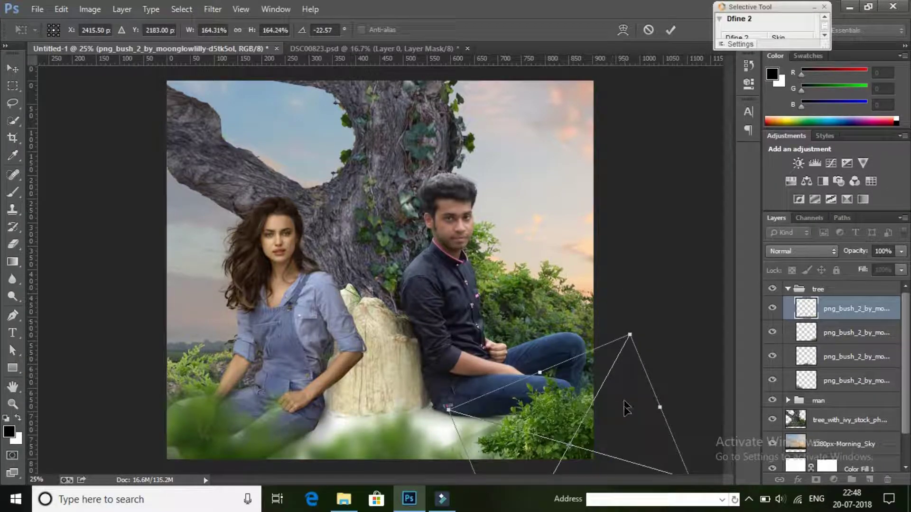
left_click_drag(625, 411, 631, 417)
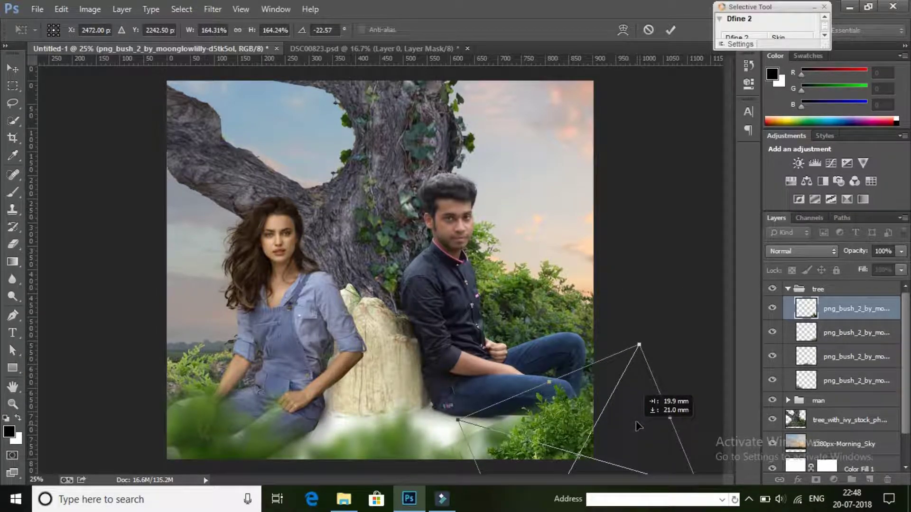
left_click(670, 30)
Rasterize the bush layer and give it a Gaussian Blur of radius 22.3 pixels
right_click(871, 321)
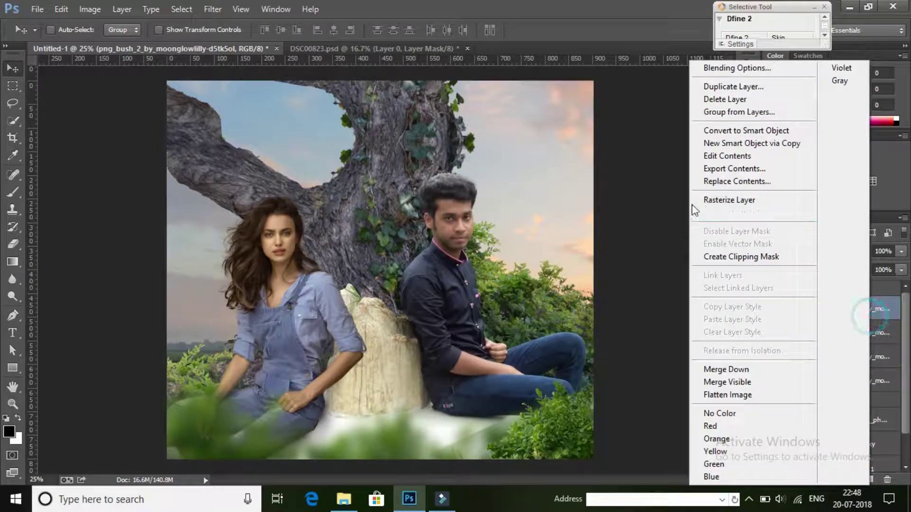
left_click(702, 204)
left_click(213, 9)
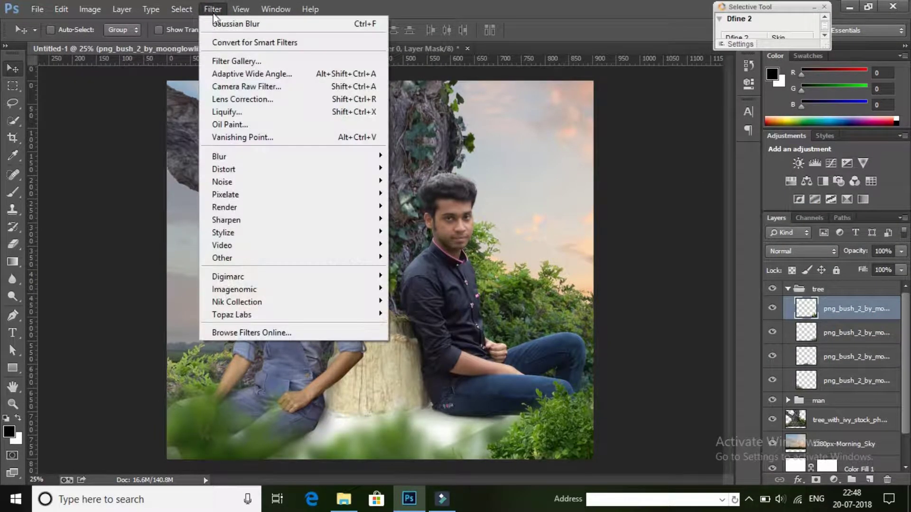
mouse_move(219, 156)
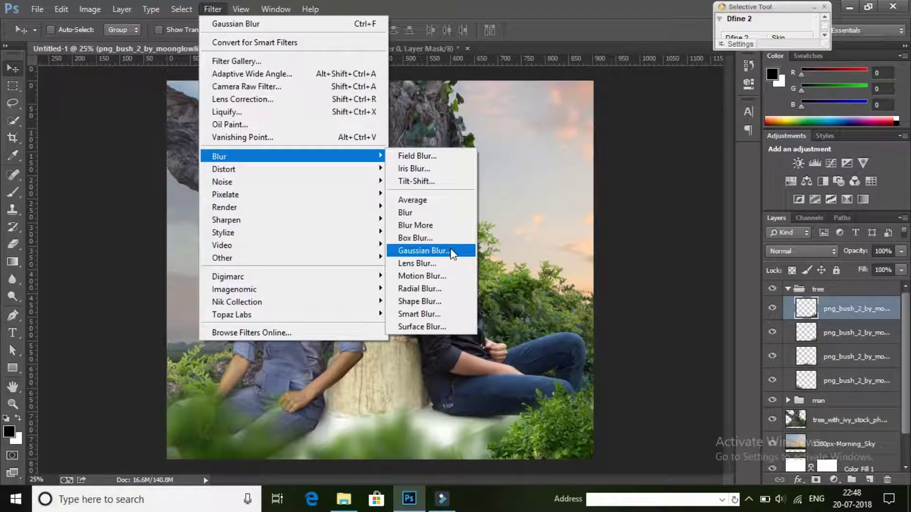
left_click(450, 249)
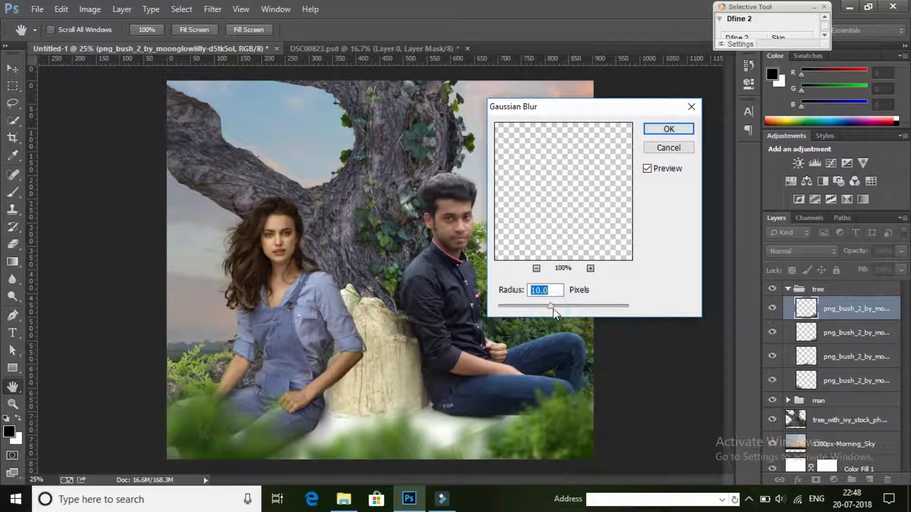
left_click_drag(551, 309, 556, 308)
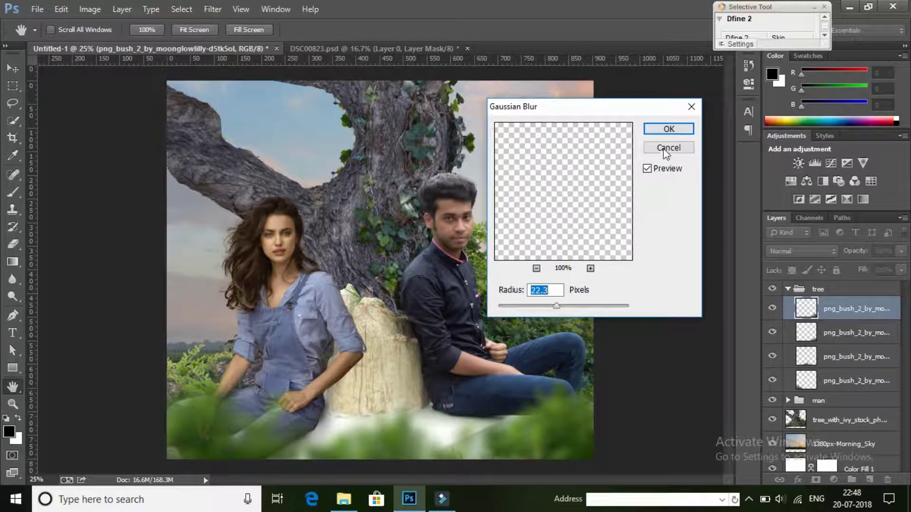
left_click(669, 129)
key("v")
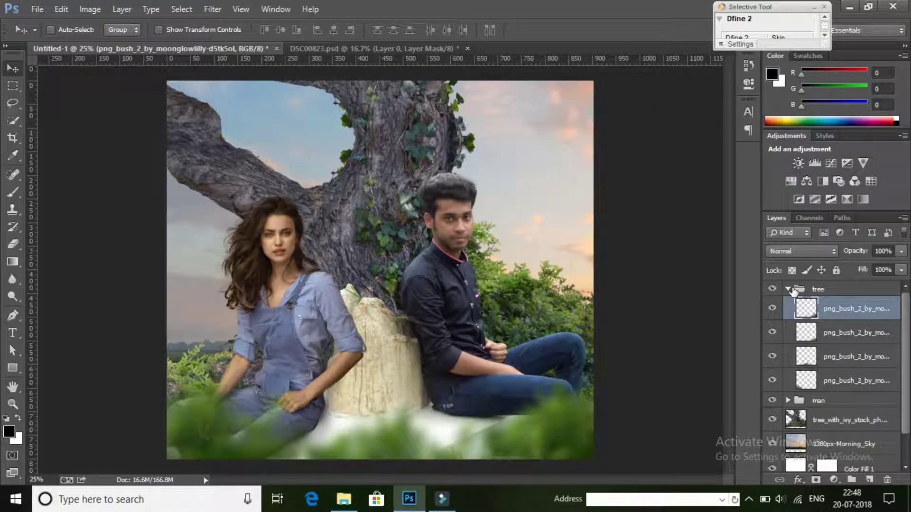
left_click(799, 290)
Group the Morning Sky and ivy tree layers into a new group named BG
left_click(787, 289)
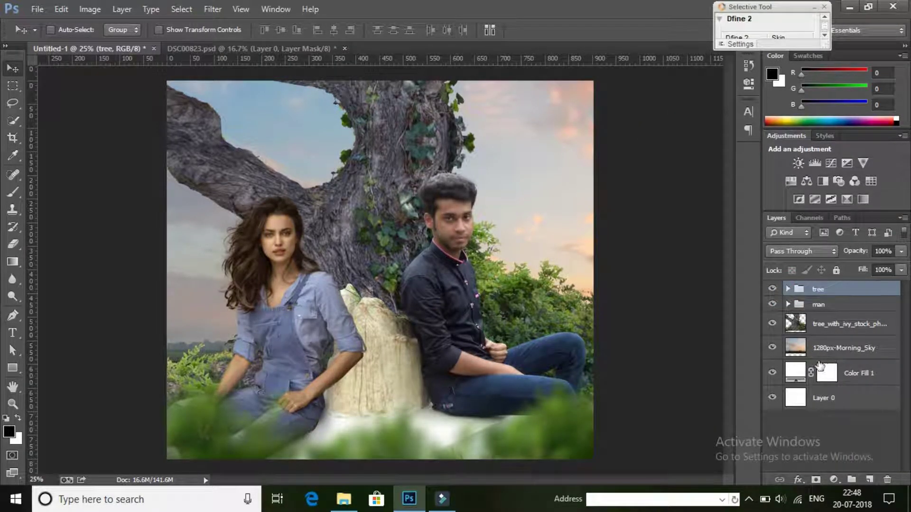
left_click(842, 351)
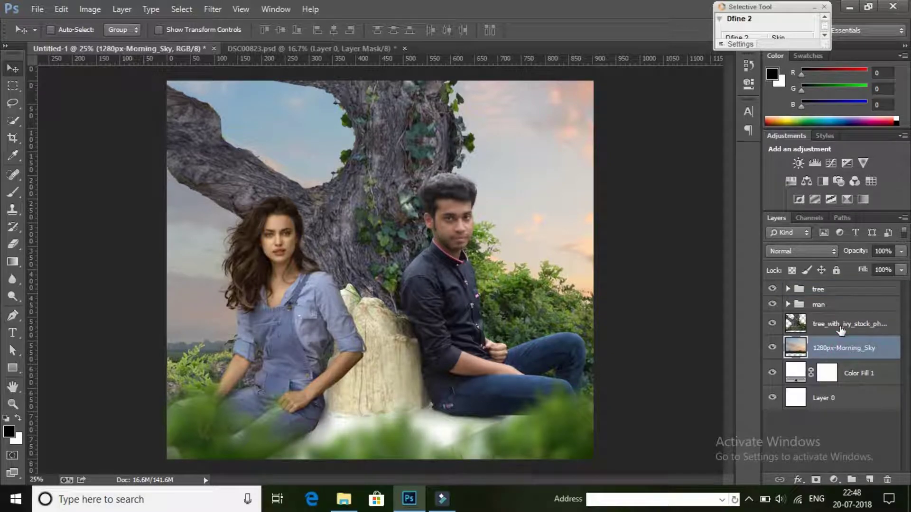
left_click(835, 323, "shift")
right_click(830, 322)
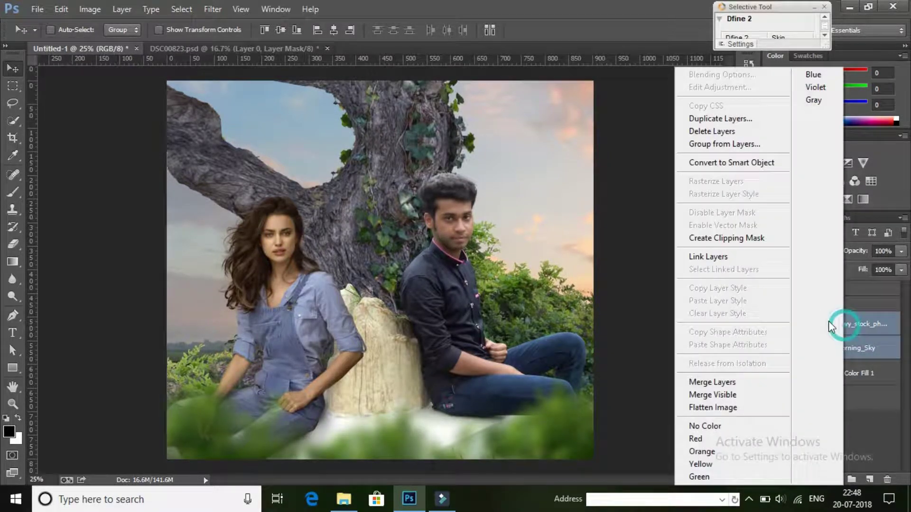
left_click(728, 147)
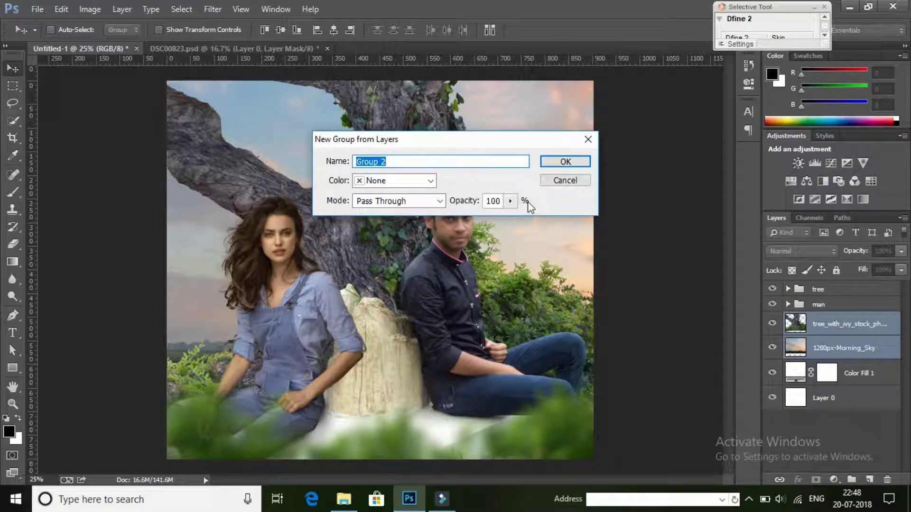
type("BG")
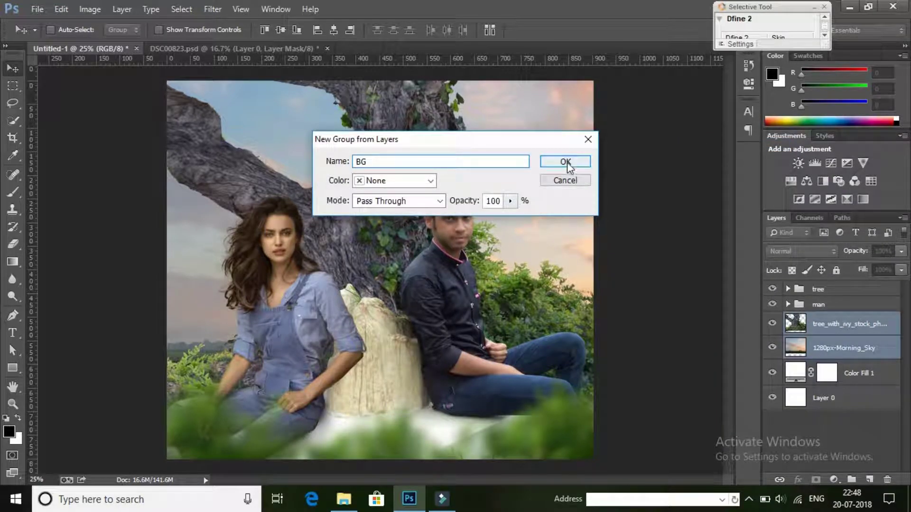
left_click(567, 162)
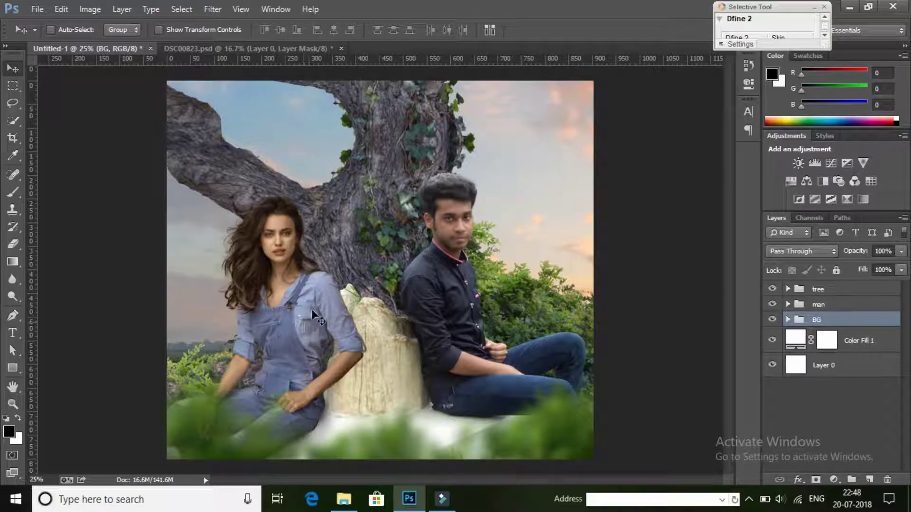
Apply Selective Color to irina_shayk, reducing Black and Yellow in Reds and Black in Yellows
left_click(788, 304)
left_click(842, 327)
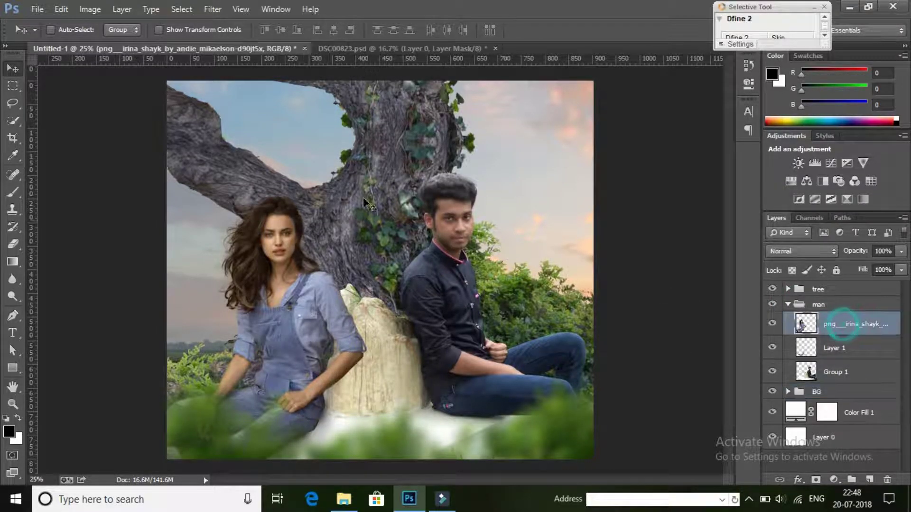
left_click(89, 9)
mouse_move(110, 43)
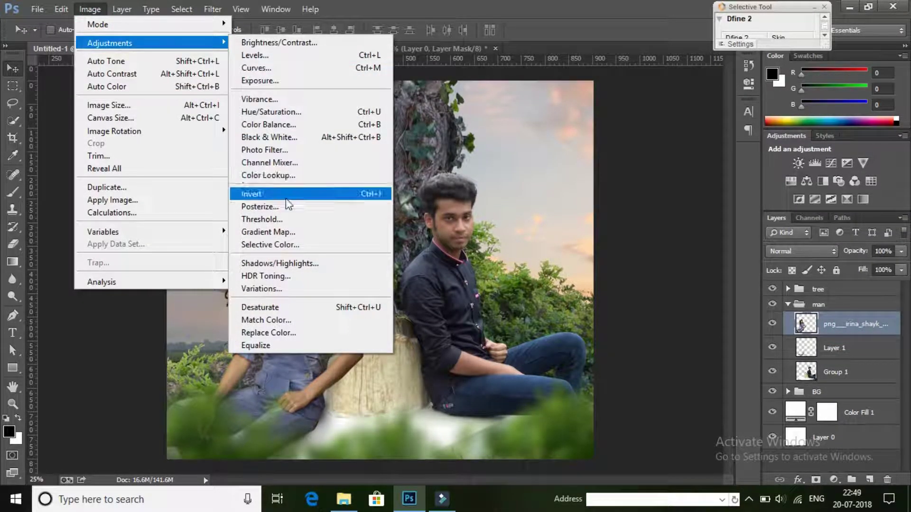
left_click(290, 241)
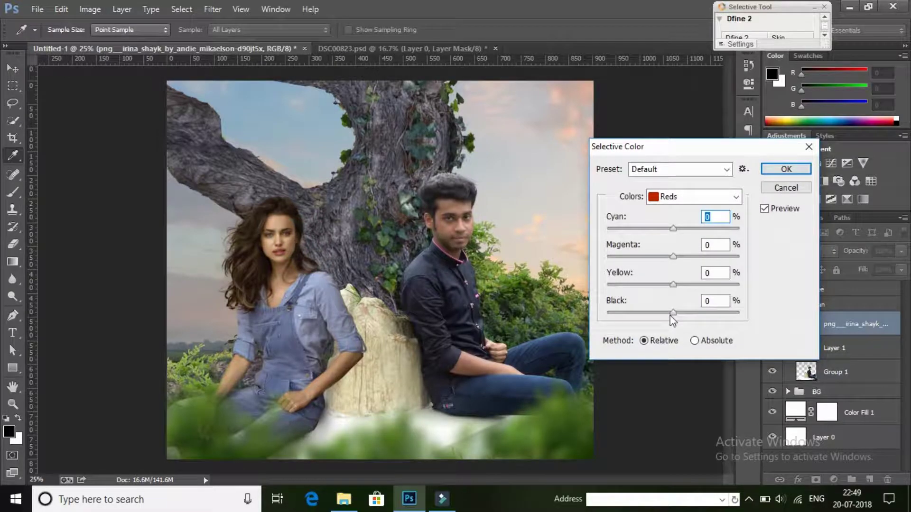
left_click_drag(673, 313, 658, 313)
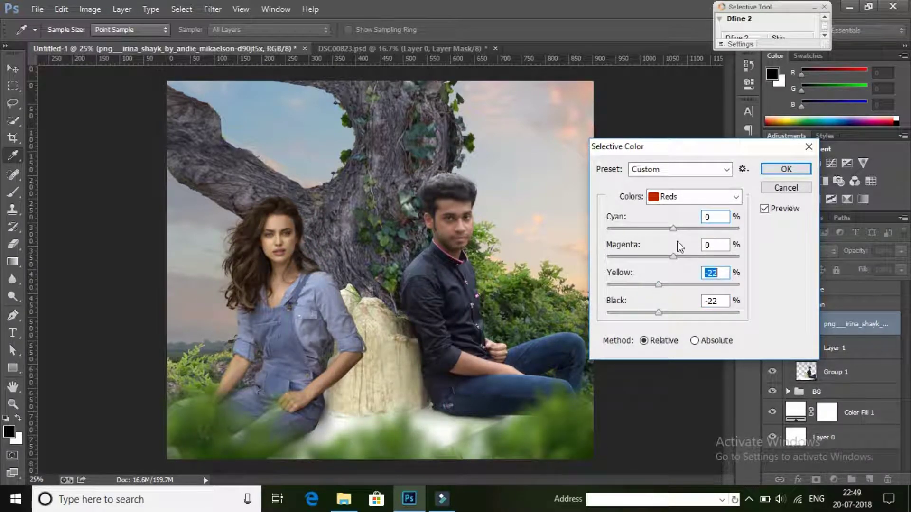
left_click_drag(673, 229, 667, 229)
left_click(683, 196)
left_click(673, 213)
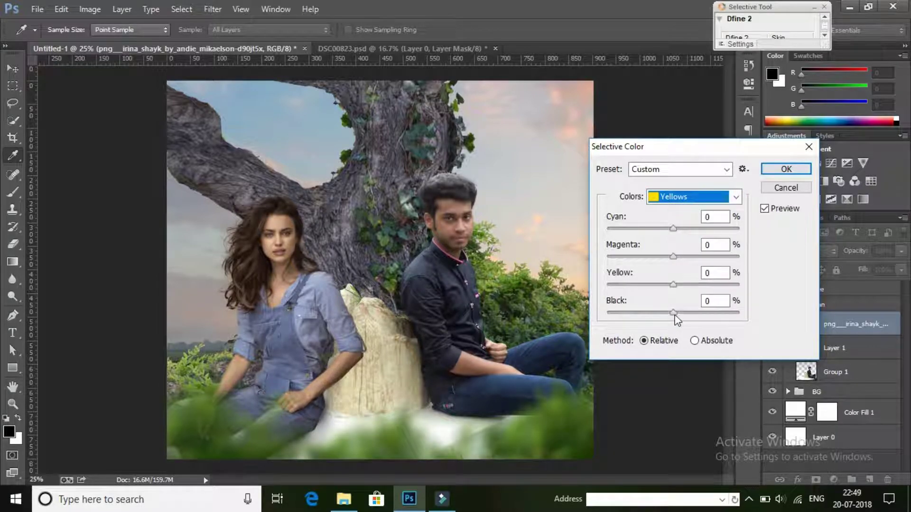
left_click_drag(673, 313, 666, 313)
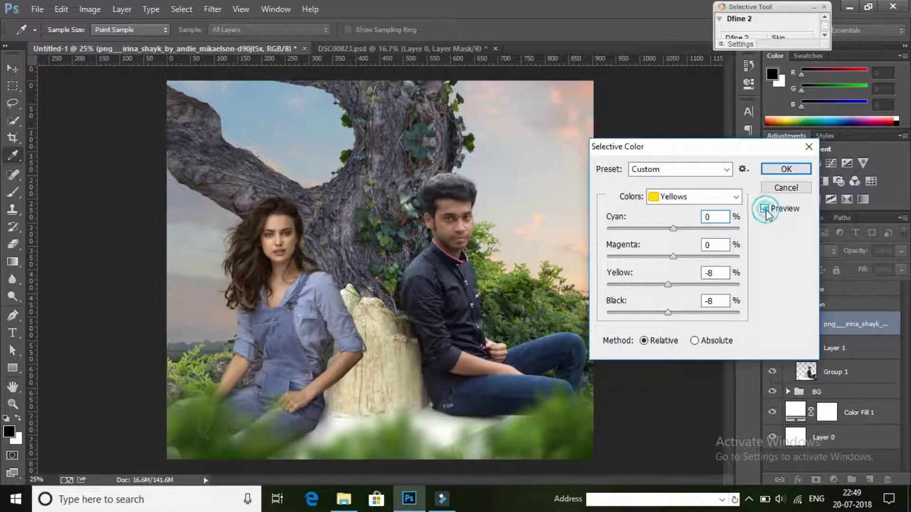
left_click(784, 169)
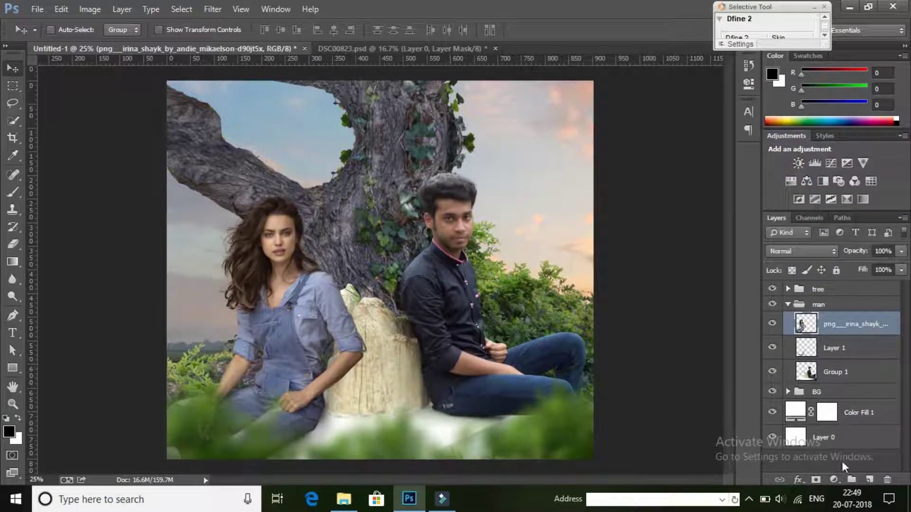
Add an empty layer above Group 1 in the man group and pick a large soft brush
left_click(789, 305)
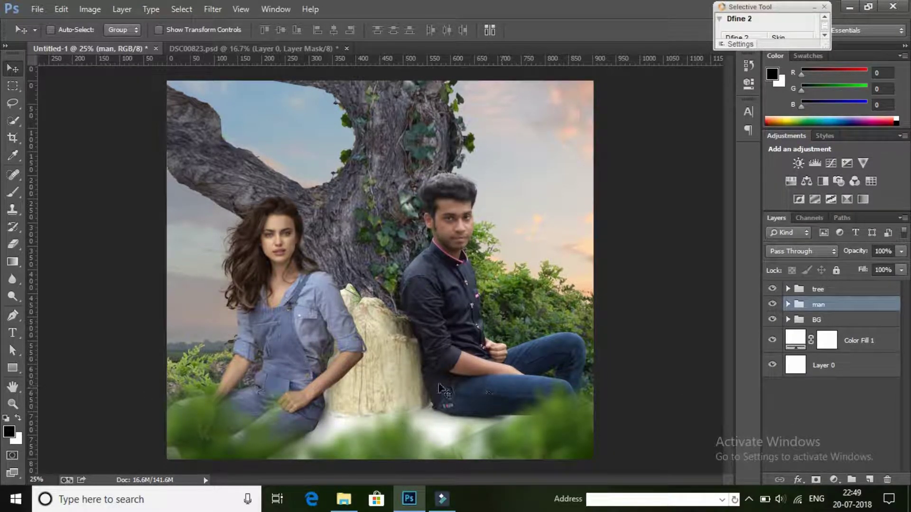
left_click(828, 321)
left_click(788, 305)
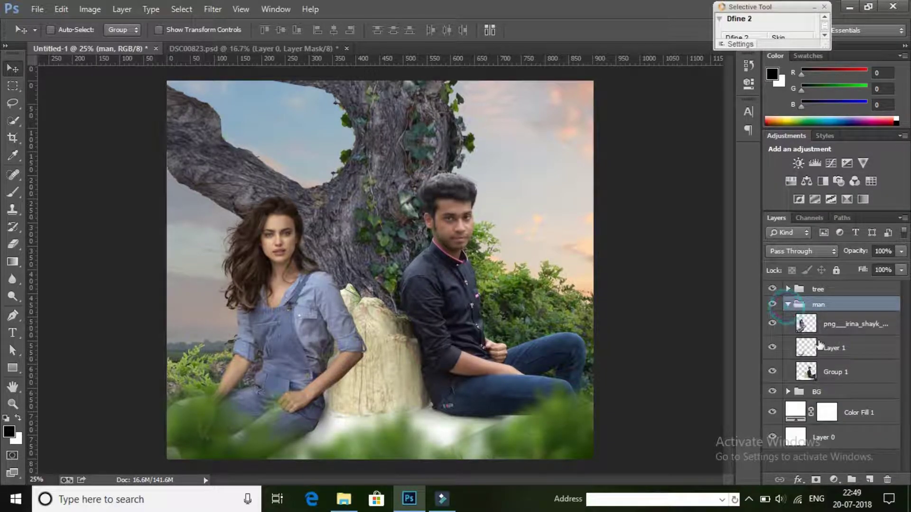
left_click(849, 378)
left_click(870, 479)
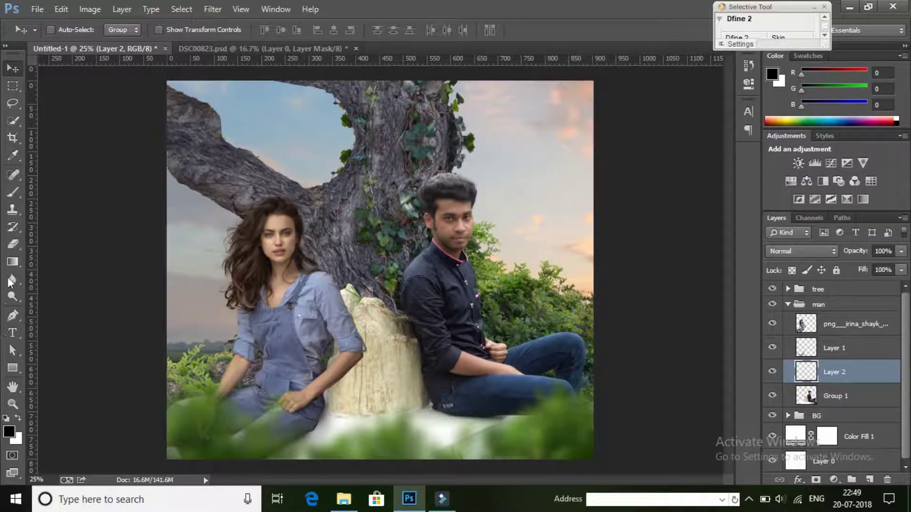
left_click(9, 195)
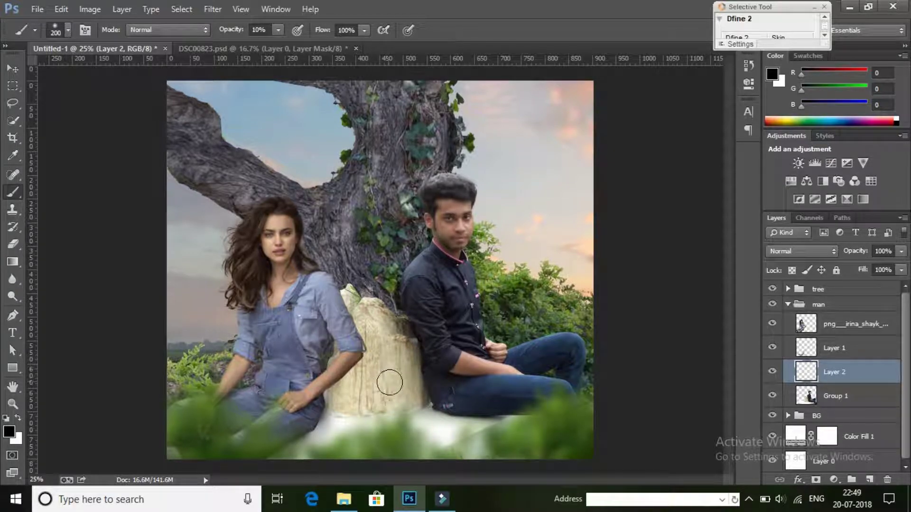
key("bracketright")
key("bracketright")
key("bracketright")
Paint soft 10% black shadows over the stump and ground
mouse_move(350, 397)
left_mouse_down()
mouse_move(418, 427)
mouse_move(387, 406)
mouse_move(366, 408)
mouse_move(327, 441)
mouse_move(497, 437)
left_mouse_up()
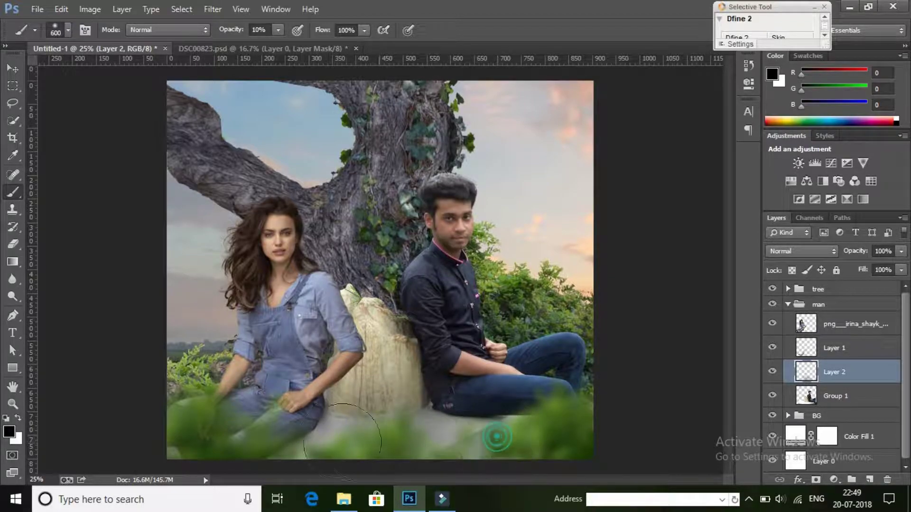
left_click_drag(426, 429, 436, 432)
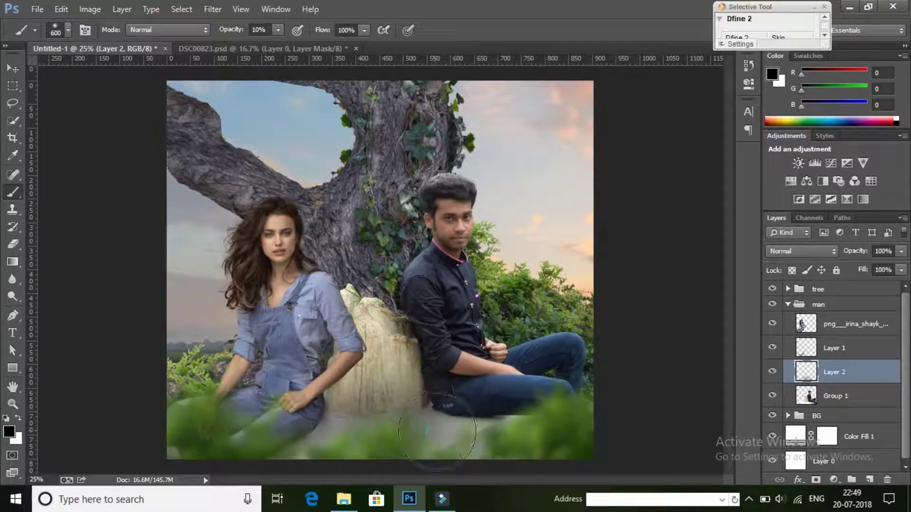
left_click(387, 339)
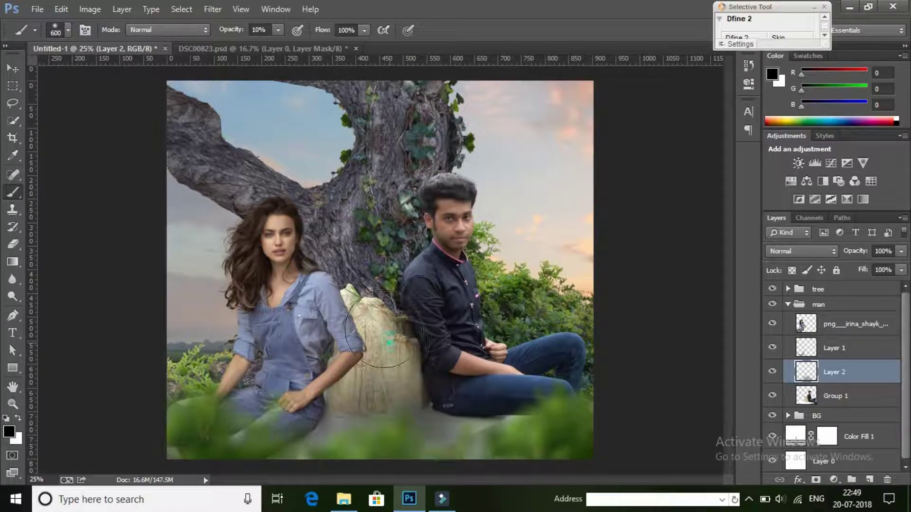
left_click_drag(387, 332, 351, 327)
left_click(335, 396)
left_click_drag(433, 426, 498, 434)
left_click(440, 366)
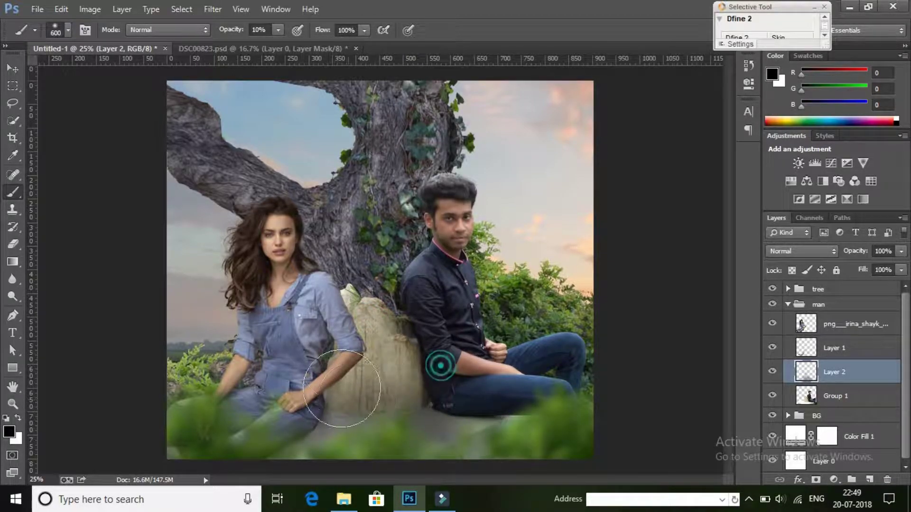
left_click(332, 362)
left_click(447, 441)
left_click(529, 429)
left_click(436, 414)
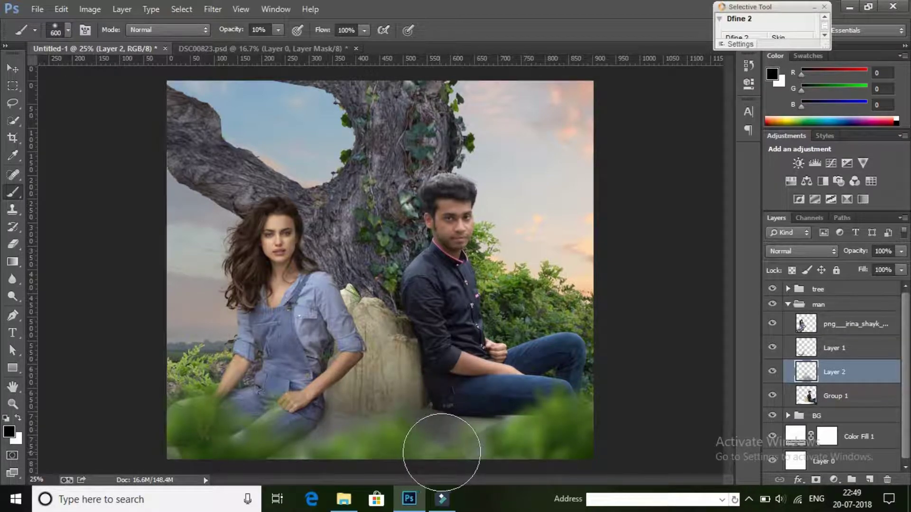
left_click(515, 451)
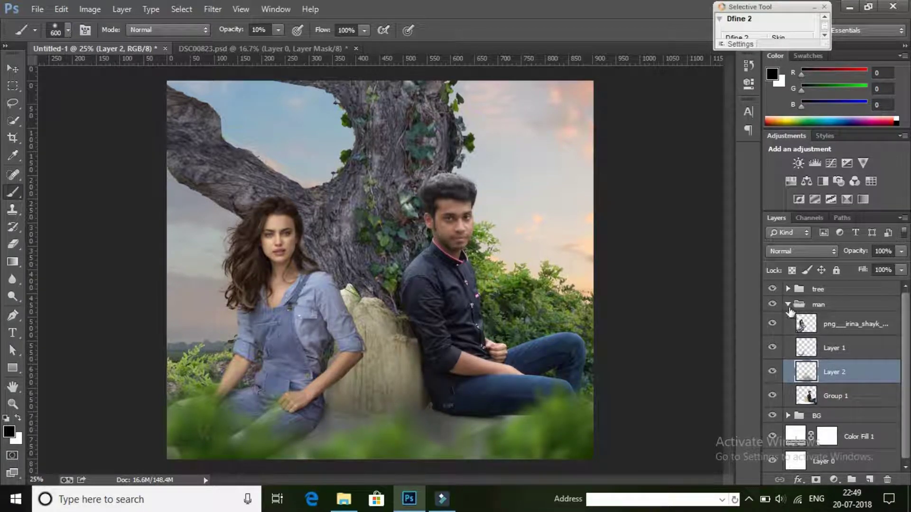
Place the Diwali firework image from File Explorer above the tree group
left_click(789, 305)
left_click(833, 291)
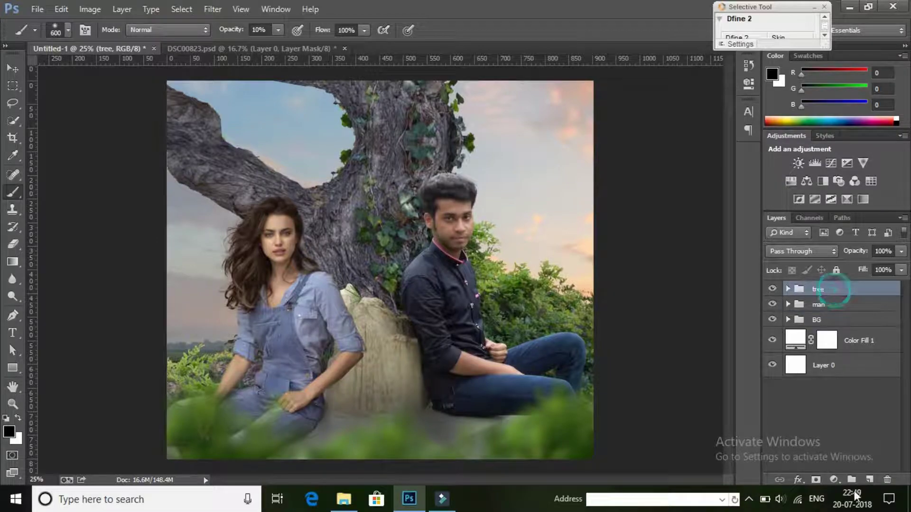
left_click(345, 507)
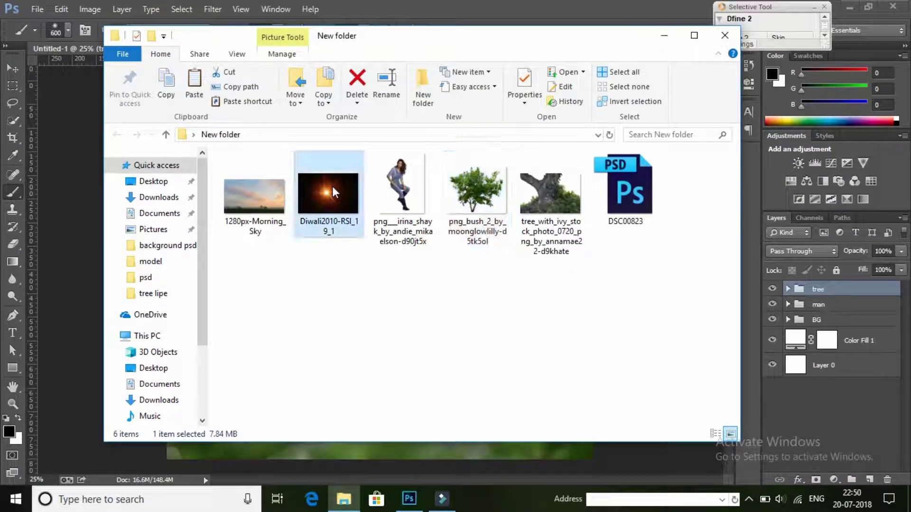
mouse_move(332, 186)
left_mouse_down()
mouse_move(78, 184)
mouse_move(65, 166)
left_mouse_up()
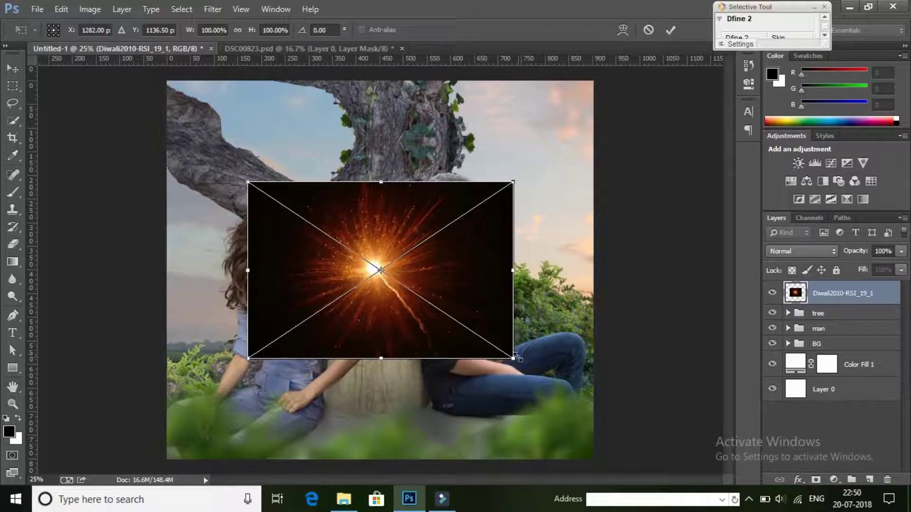
Scale the firework to about 131% over the tree, rasterize it, and set Screen blending
left_click_drag(518, 359, 549, 376)
left_click_drag(513, 308, 503, 276)
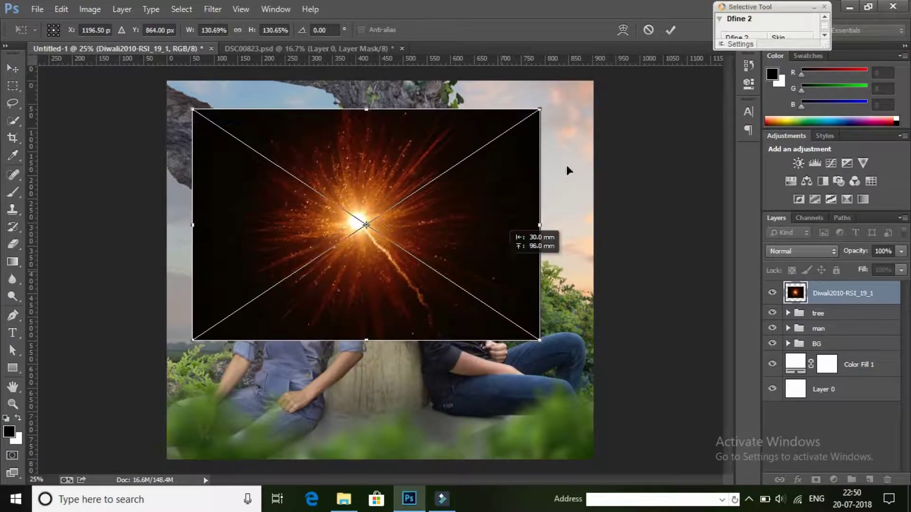
left_click(671, 29)
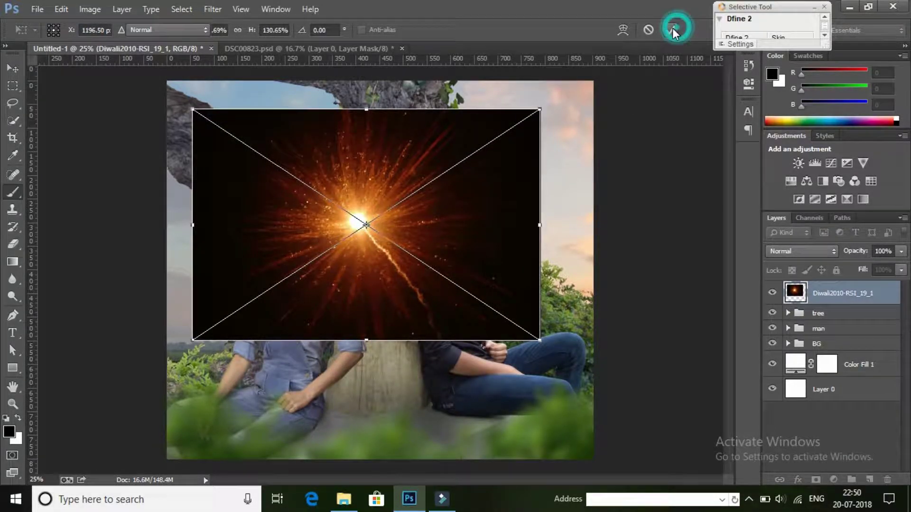
right_click(825, 298)
left_click(726, 203)
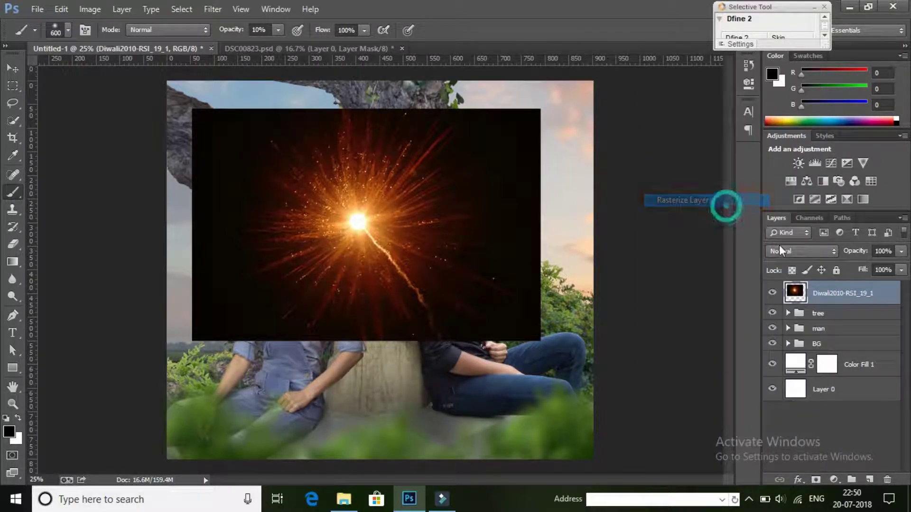
left_click(786, 251)
left_click(776, 111)
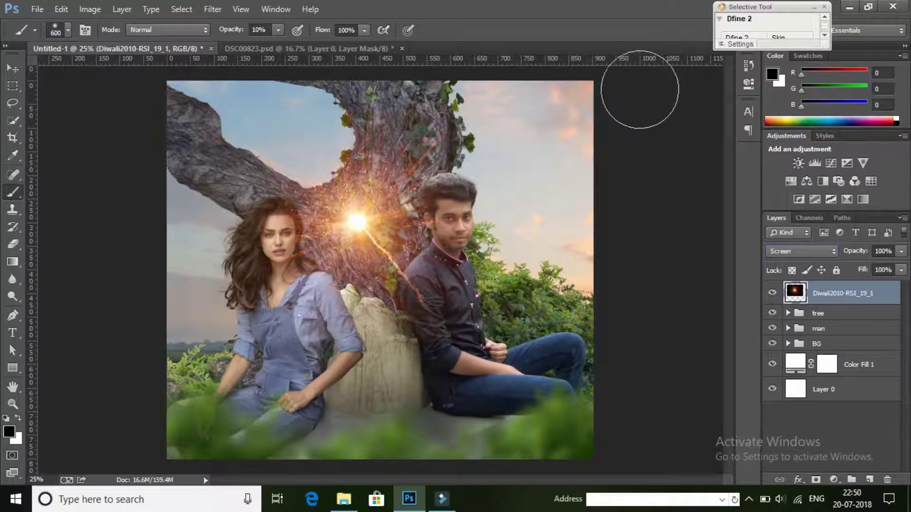
Blur the firework glow with a 45.6-pixel Gaussian Blur
left_click(212, 8)
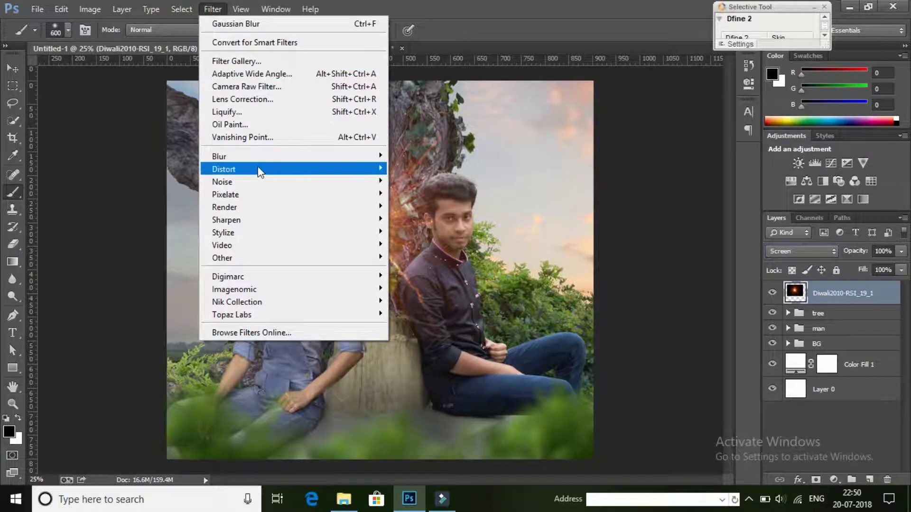
mouse_move(220, 156)
left_click(432, 250)
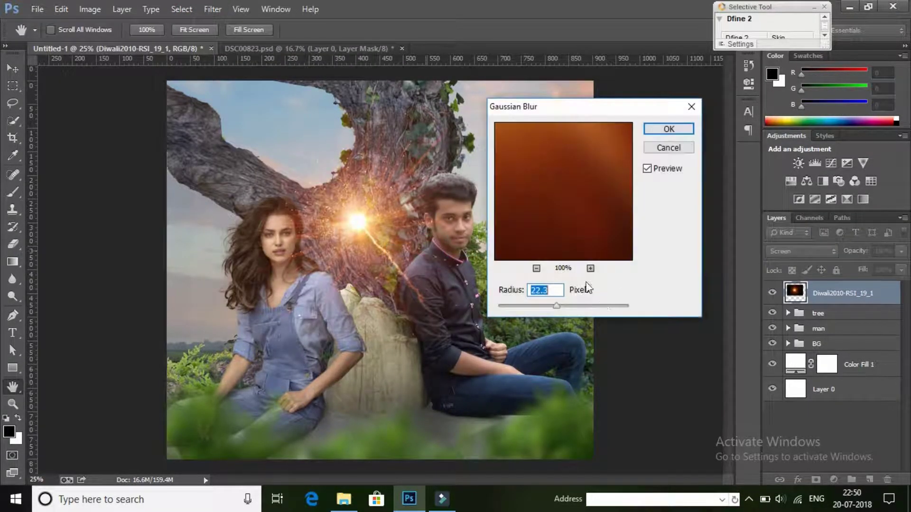
left_click_drag(556, 306, 566, 307)
left_click(662, 131)
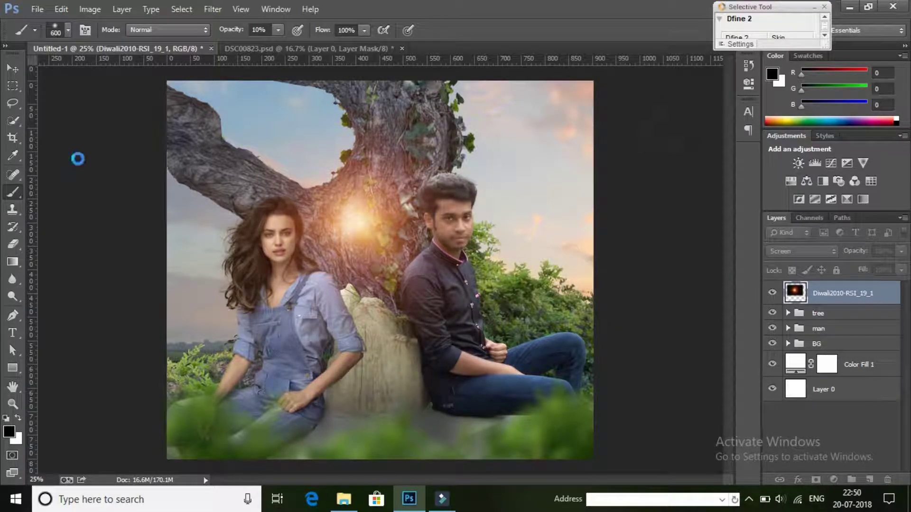
Move the sun glow into the trunk's sky gap and scale it to about 170%
key("v")
left_click_drag(365, 233, 307, 160)
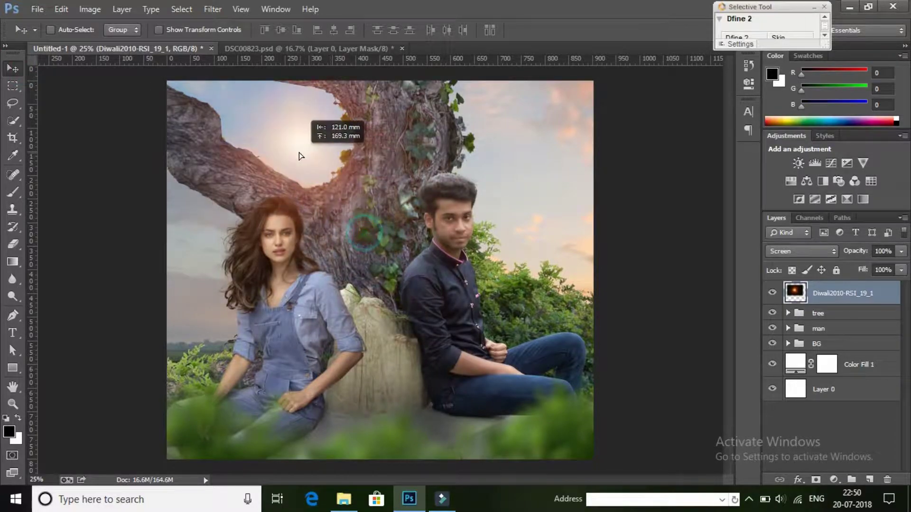
key("ctrl+t")
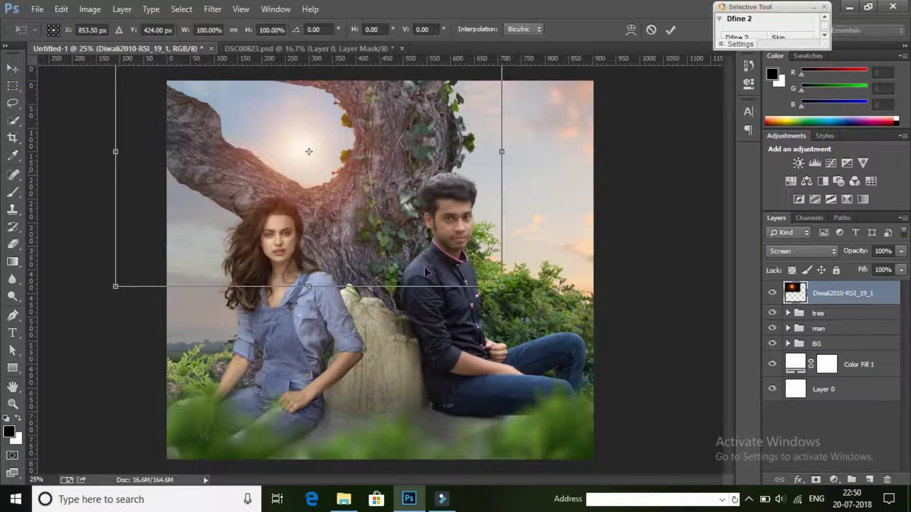
left_click_drag(506, 289, 631, 374)
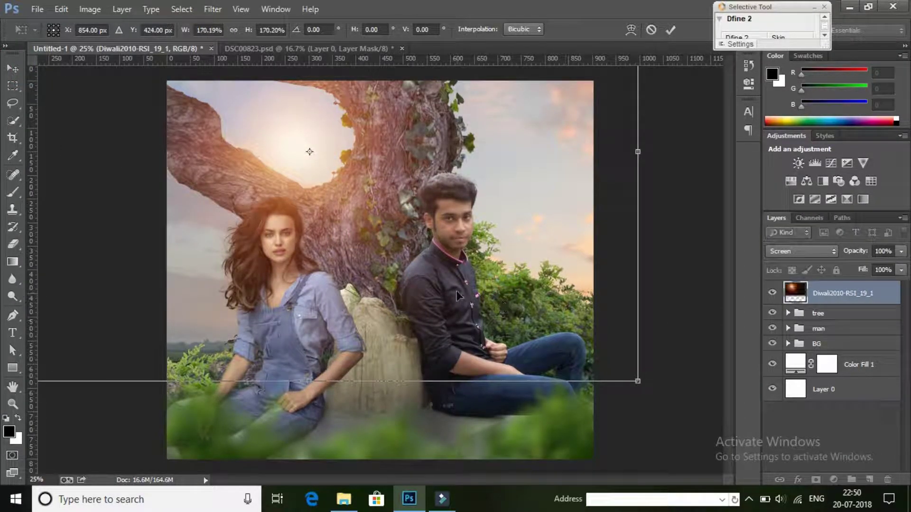
left_click(670, 31)
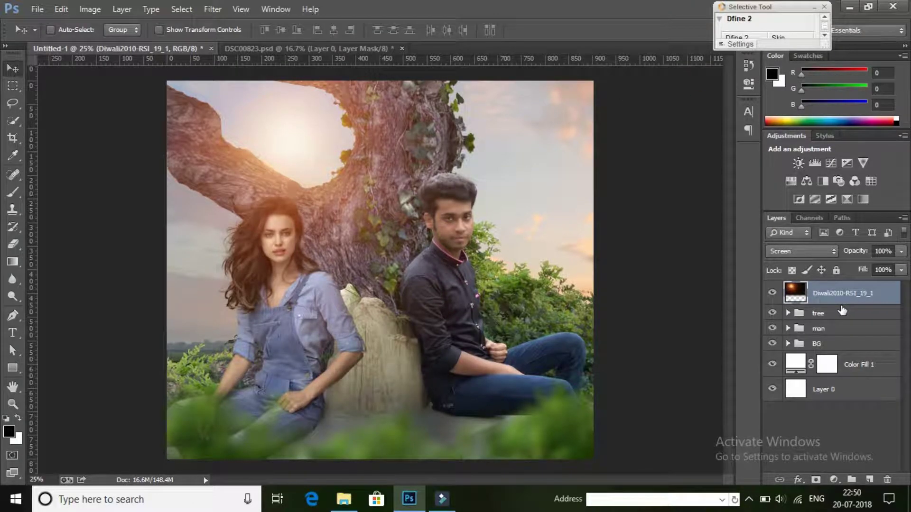
Put the Diwali2010 glow layer below the man group, nudge it, and set 88% opacity
left_click_drag(832, 296, 870, 335)
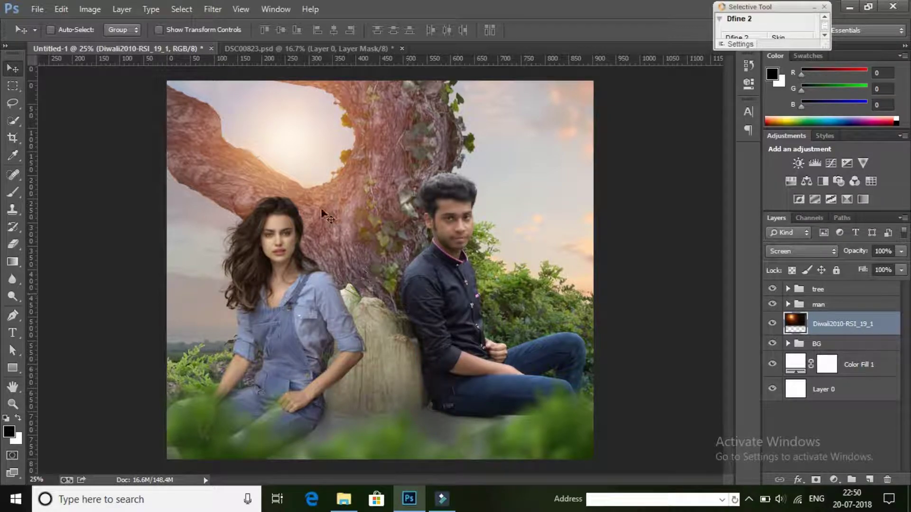
left_click_drag(300, 176, 307, 169)
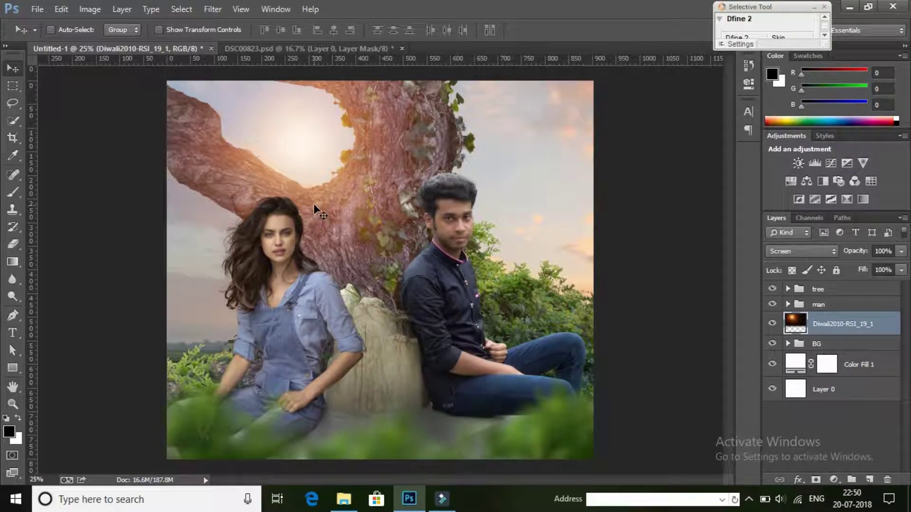
left_click_drag(867, 255, 855, 256)
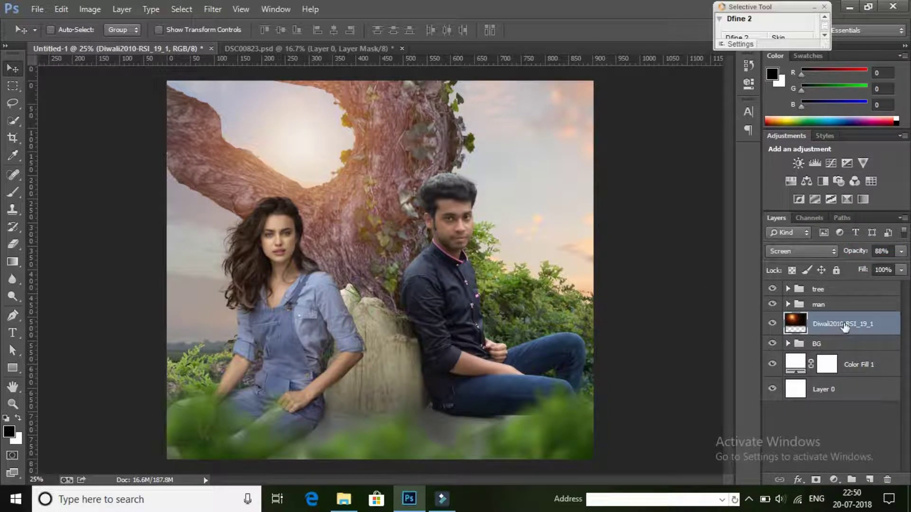
Add a new Layer 3 above Group 1 and clip it to Group 1
left_click(788, 305)
left_click(866, 330)
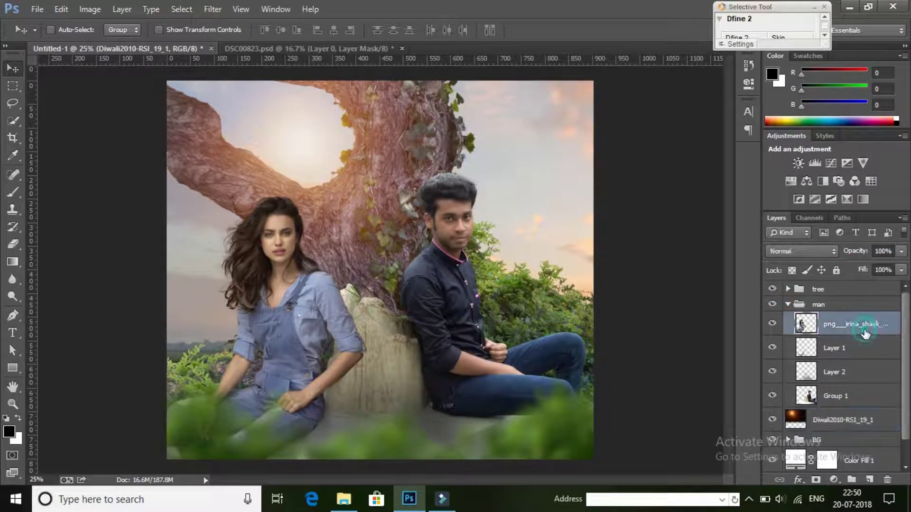
left_click(859, 393)
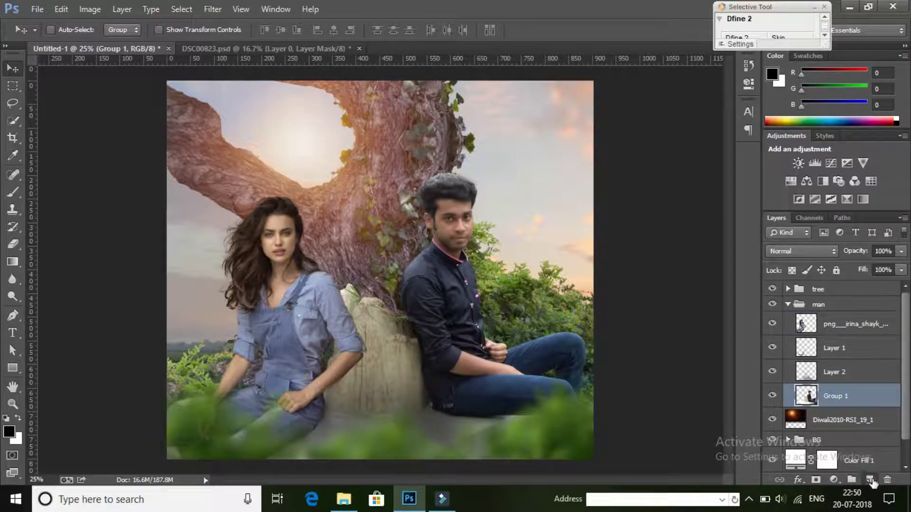
left_click(873, 482)
right_click(864, 398)
left_click(765, 237)
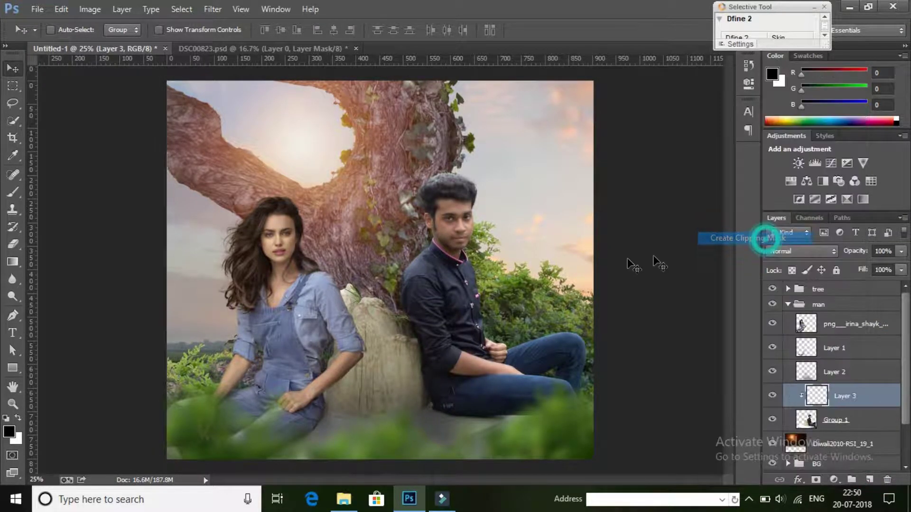
Paint full-opacity black shading on Layer 3 near the trunk and the man's head
left_click(14, 192)
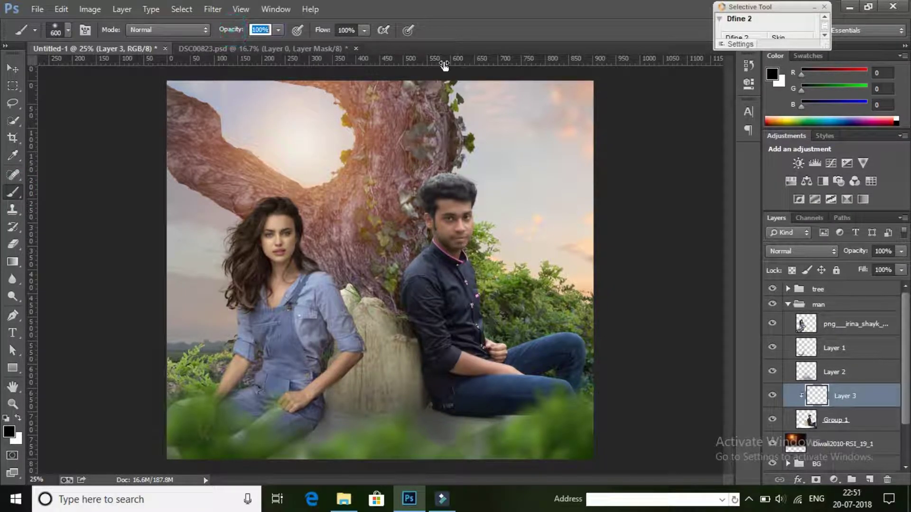
key("0")
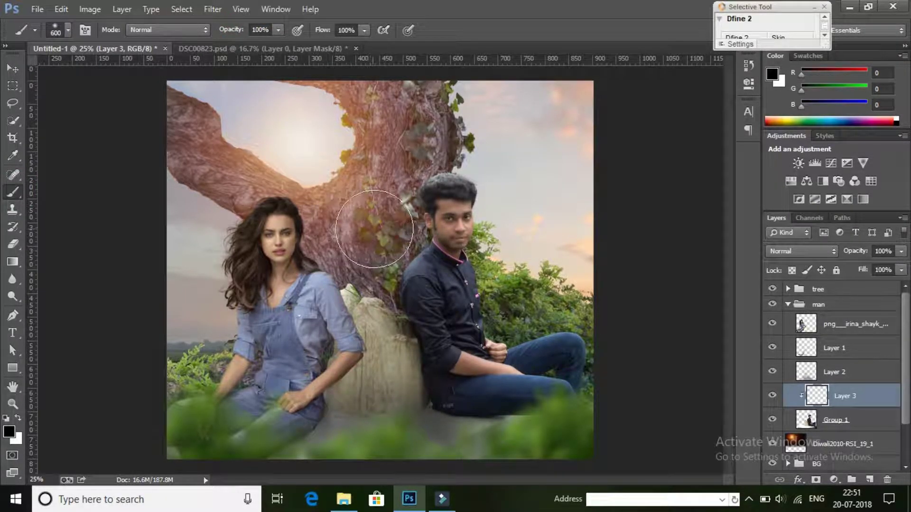
left_click(375, 229)
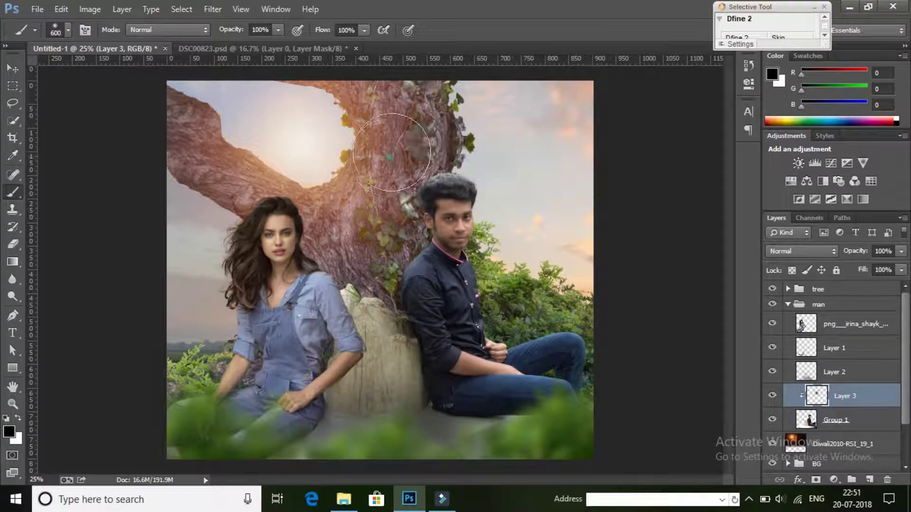
left_click_drag(416, 129, 450, 129)
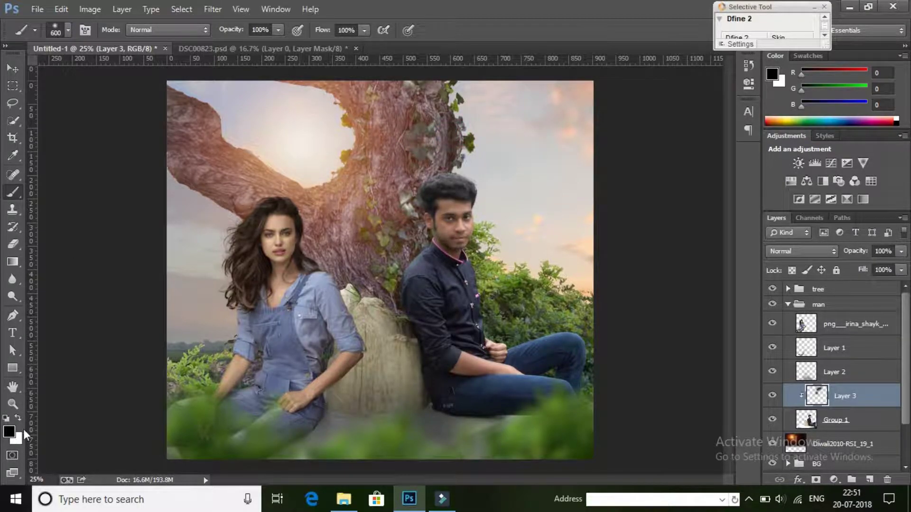
Add a clipped Layer 4 above Layer 3 and switch the paint colour to white
left_click(871, 479)
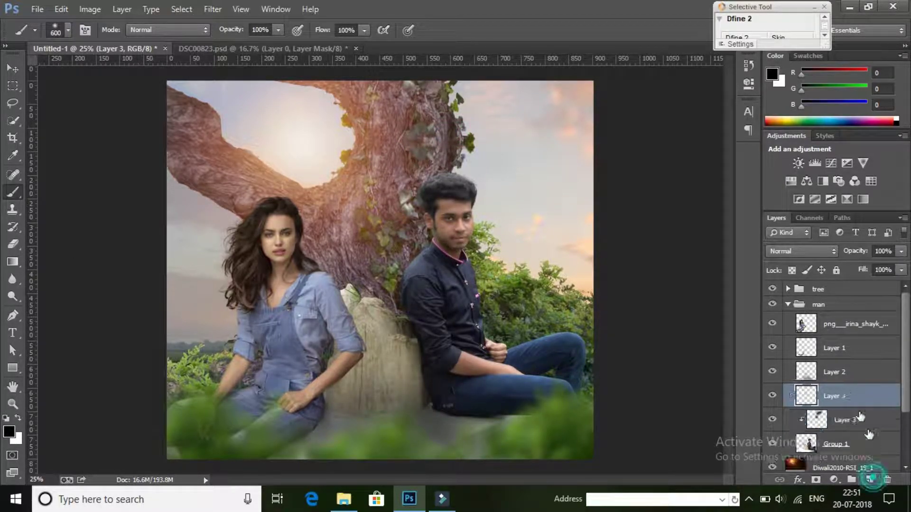
right_click(858, 398)
left_click(781, 239)
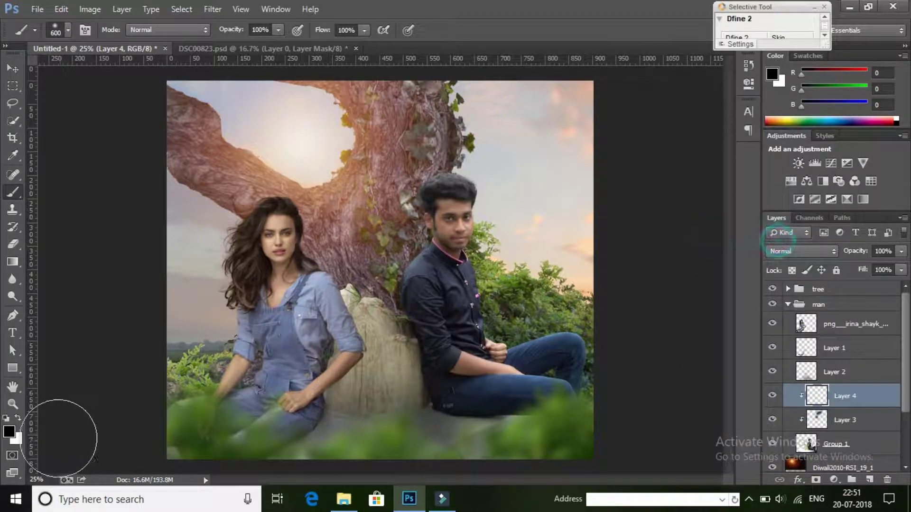
left_click(18, 418)
left_click_drag(350, 266, 368, 244)
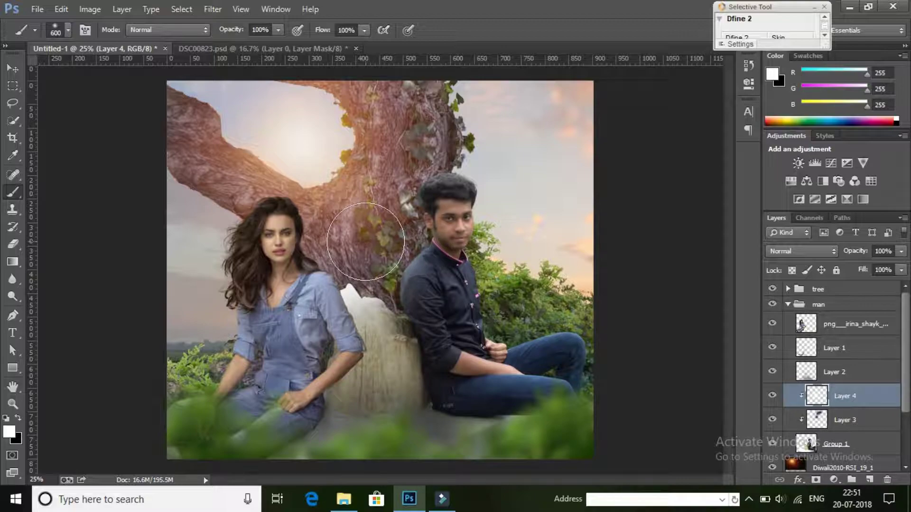
key("ctrl+z")
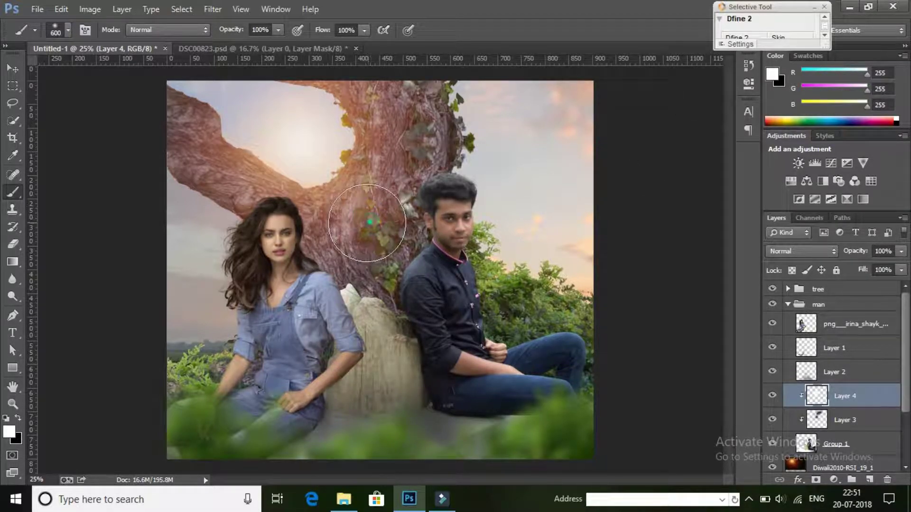
Dab white highlights on the ivy trunk and set Layer 4 to Screen blending
left_click(522, 205)
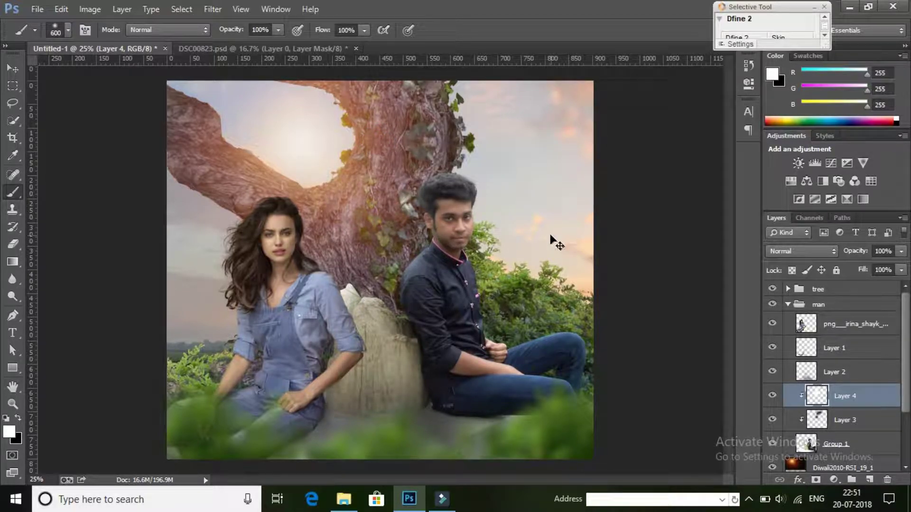
left_click(372, 164)
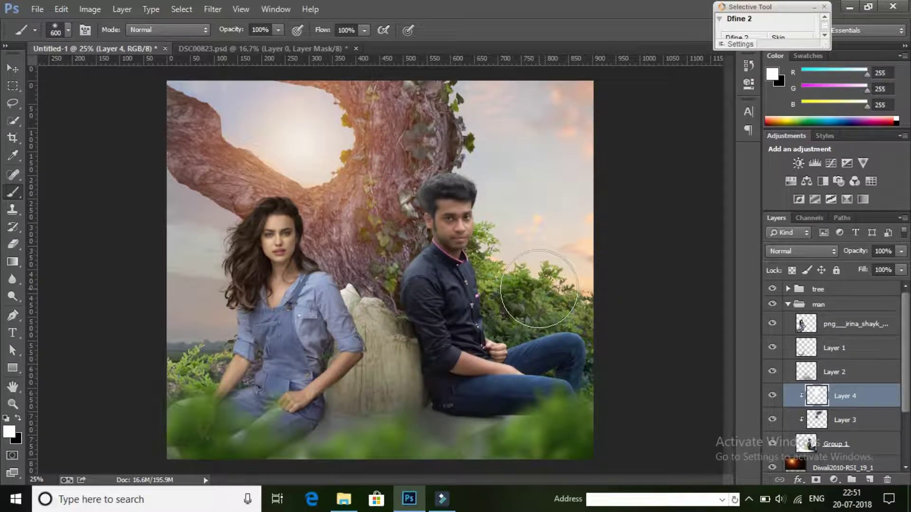
key("bracketleft")
key("bracketleft")
key("bracketleft")
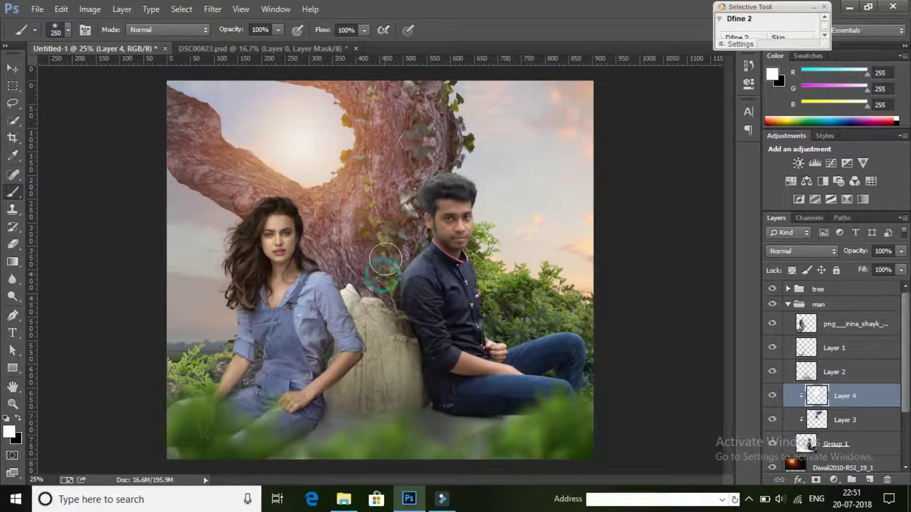
left_click(384, 239)
left_click(792, 251)
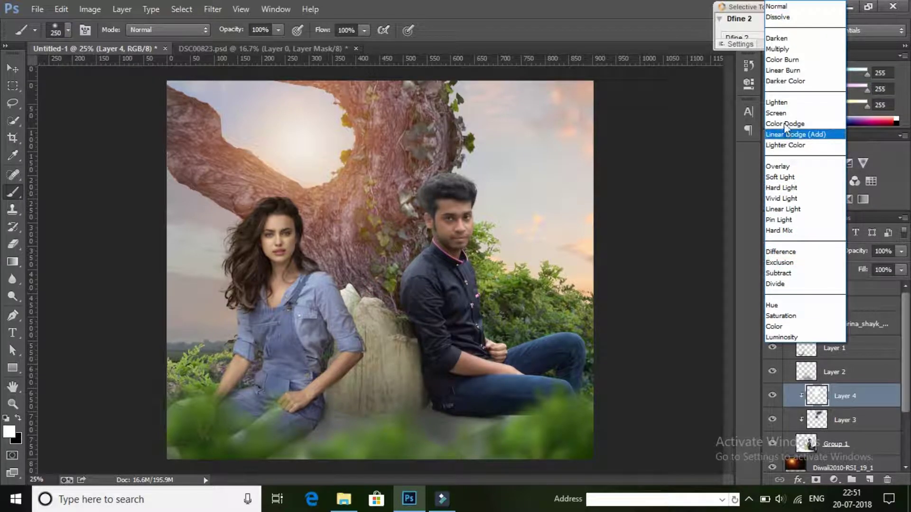
left_click(784, 113)
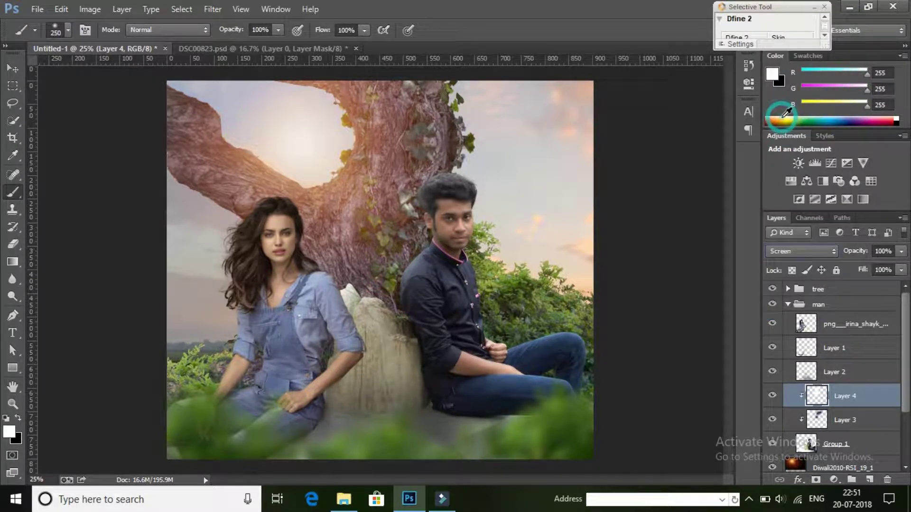
left_click(772, 395)
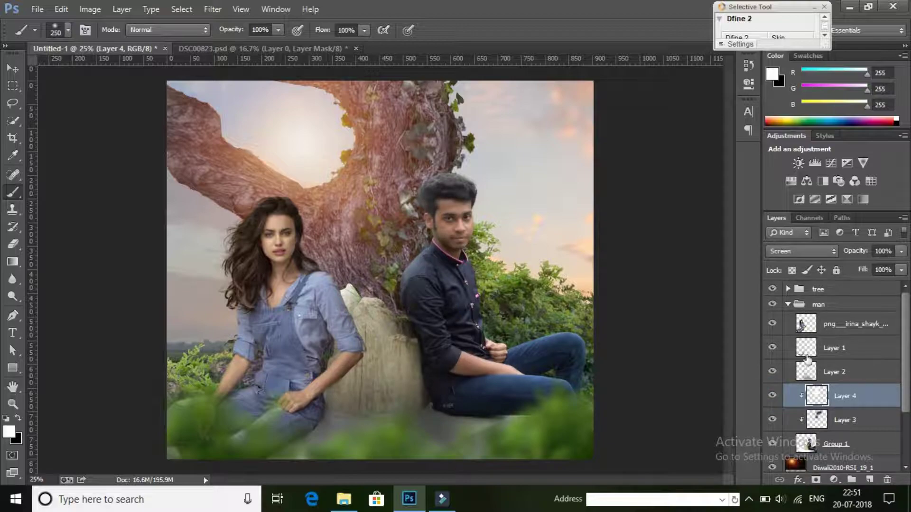
Add a new Layer 5 above the png cutout in the man group, clipped to the cutout
left_click(868, 338)
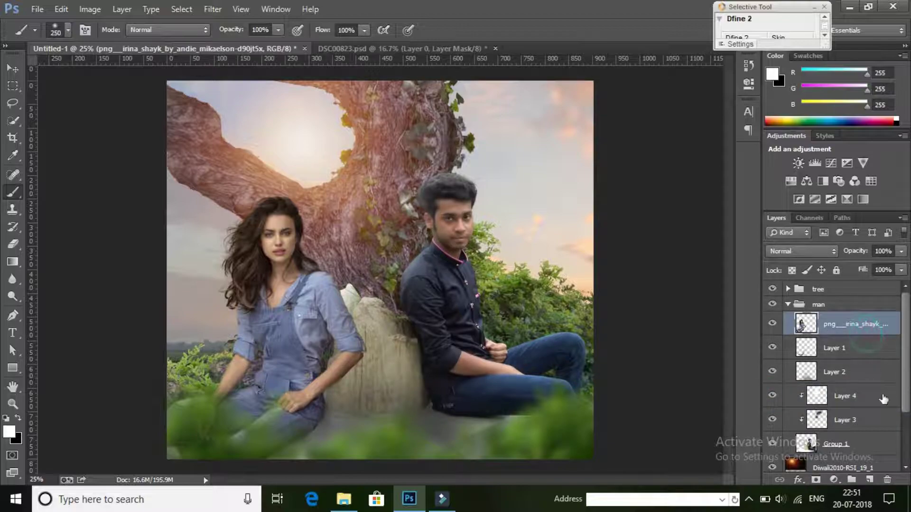
left_click(869, 478)
right_click(864, 327)
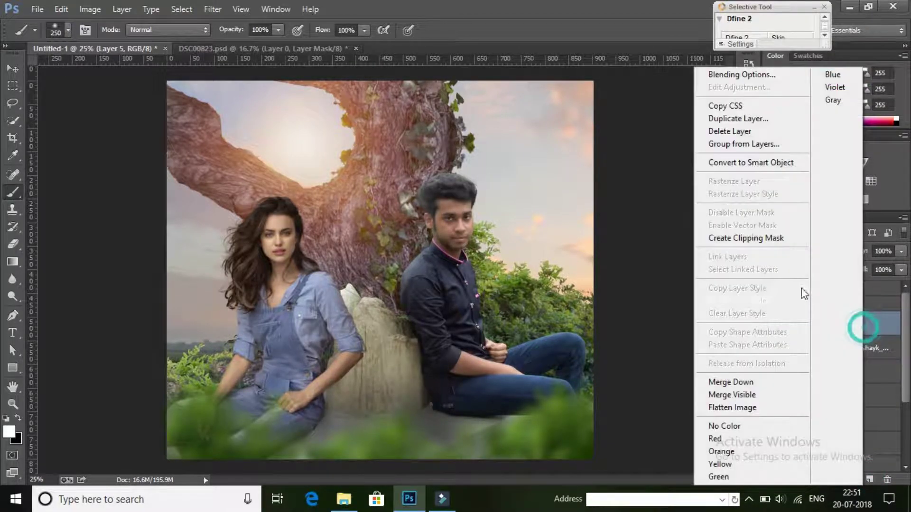
left_click(761, 238)
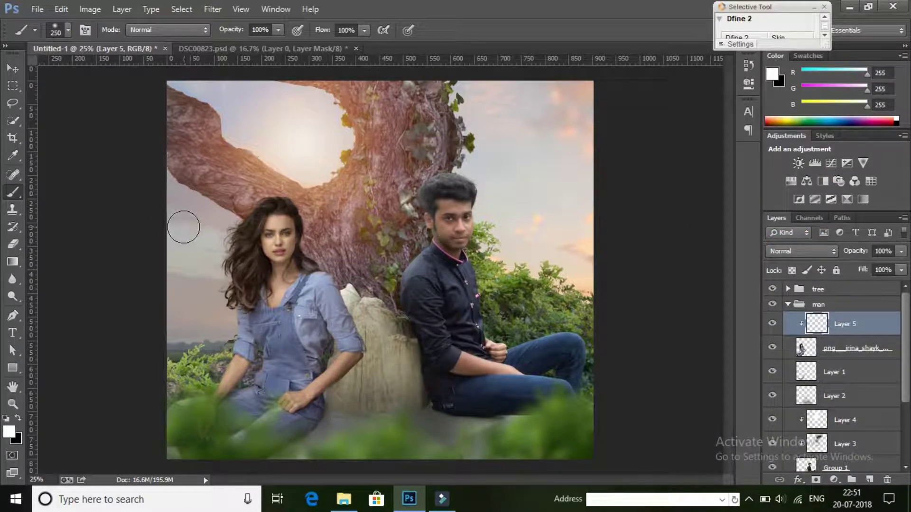
Paint white light on the branch, sky gap and left edge, then blend Layer 5 in Screen
left_click(173, 260)
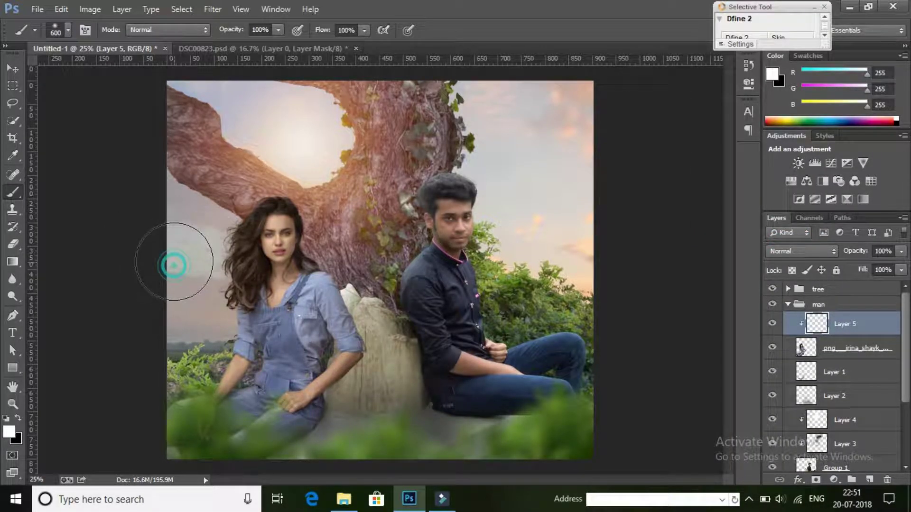
left_click(199, 176)
left_click(173, 294)
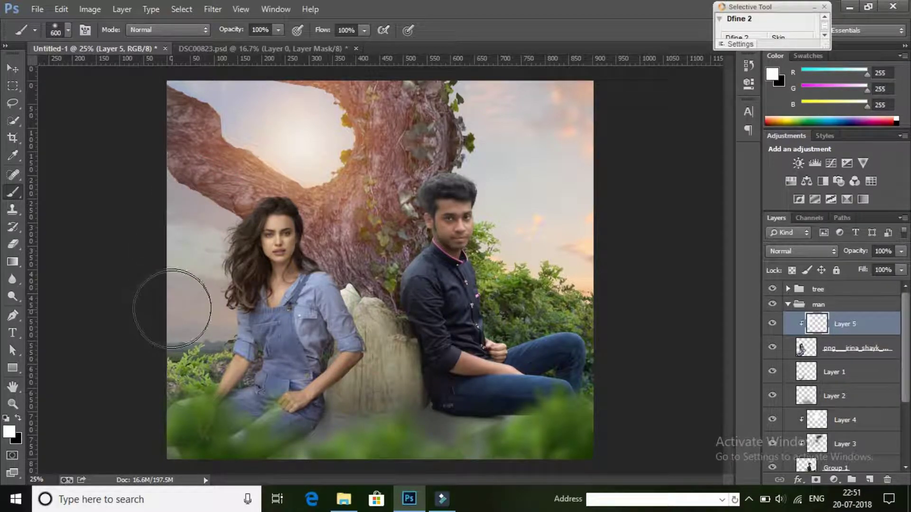
left_click(280, 143)
left_click(183, 326)
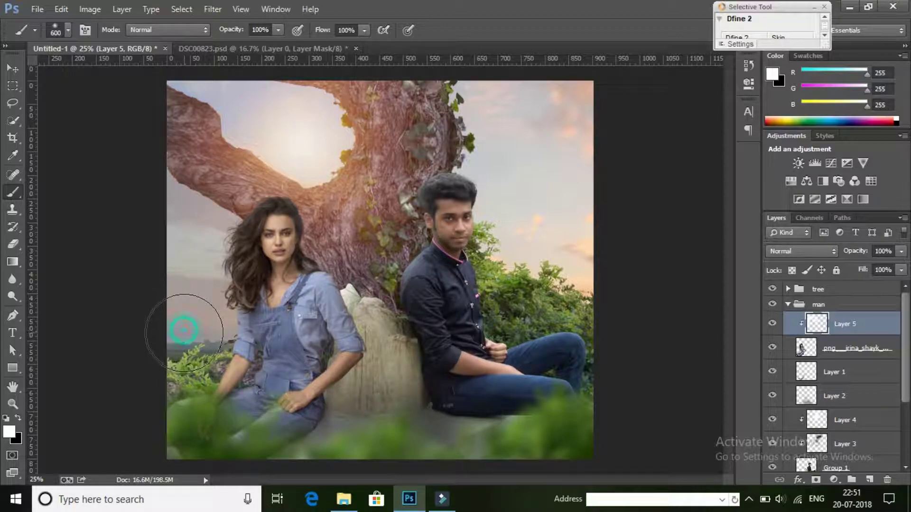
left_click(382, 244)
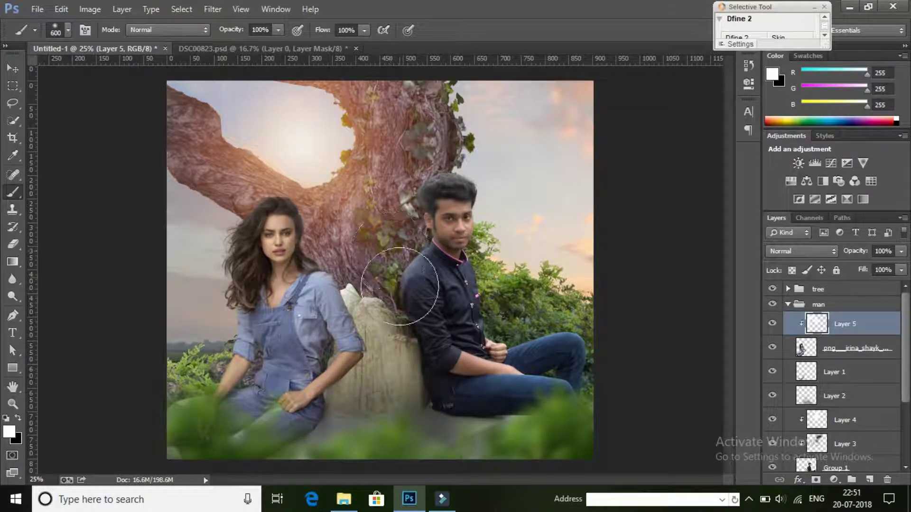
left_click(819, 252)
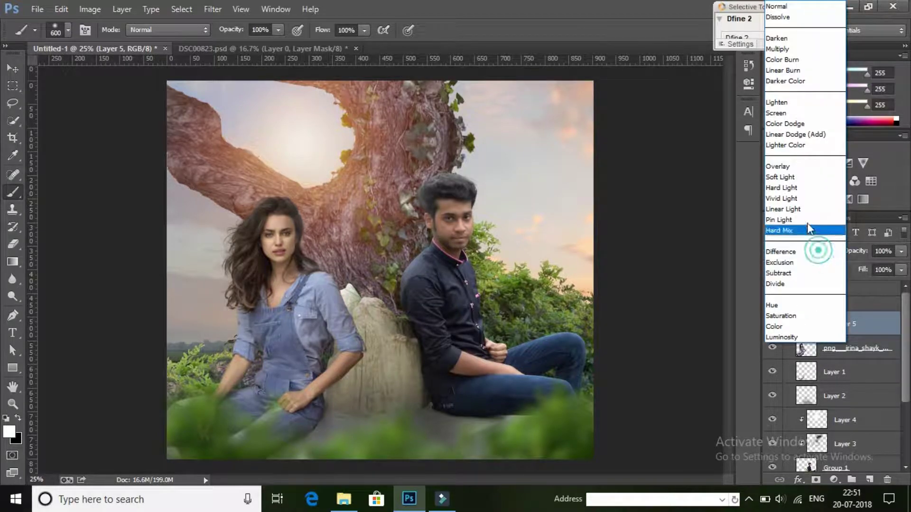
left_click(774, 114)
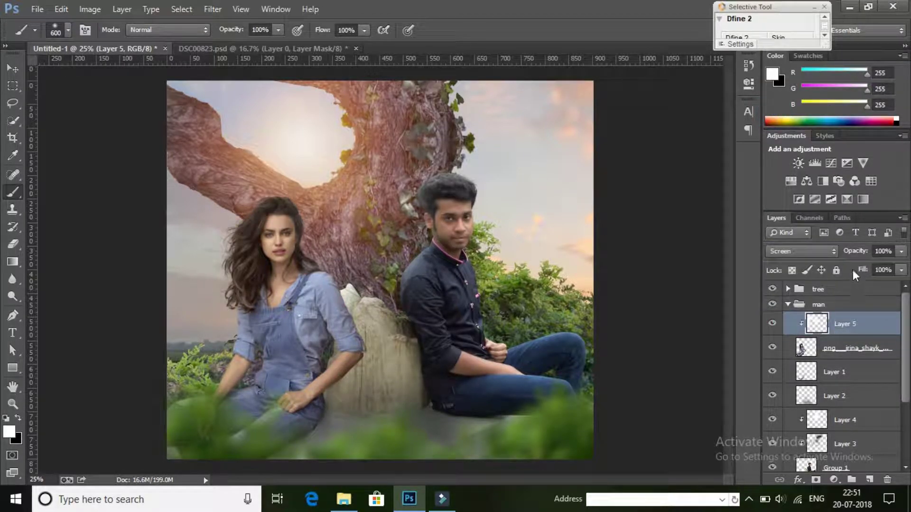
Collapse the man group and add an empty Layer 6 above the tree group
left_click(788, 304)
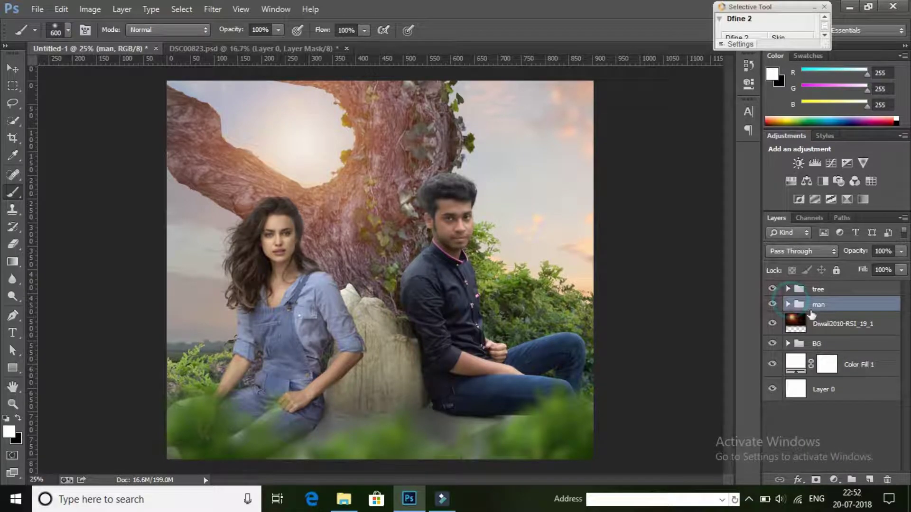
left_click(835, 290)
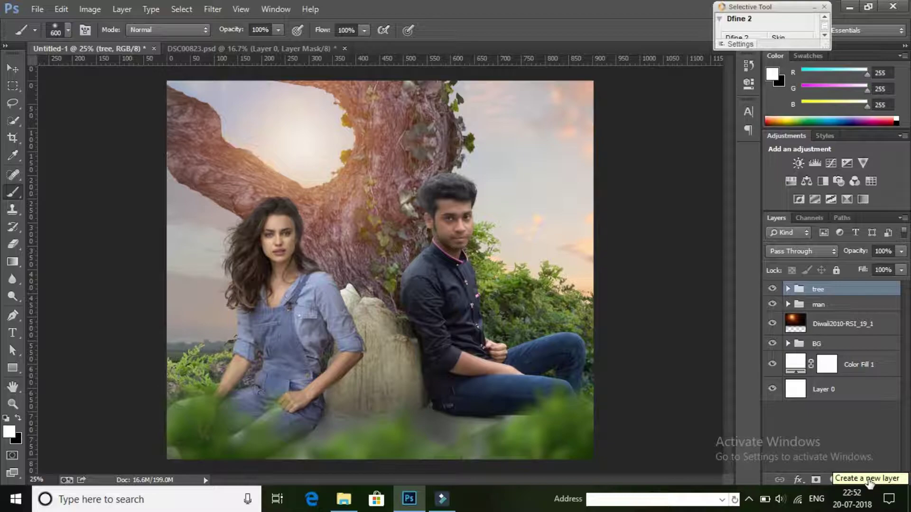
left_click(869, 480)
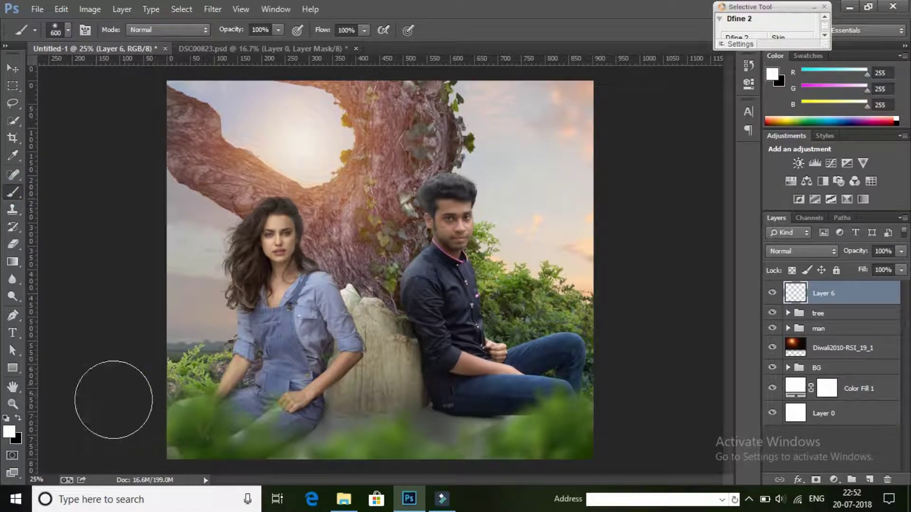
left_click(10, 431)
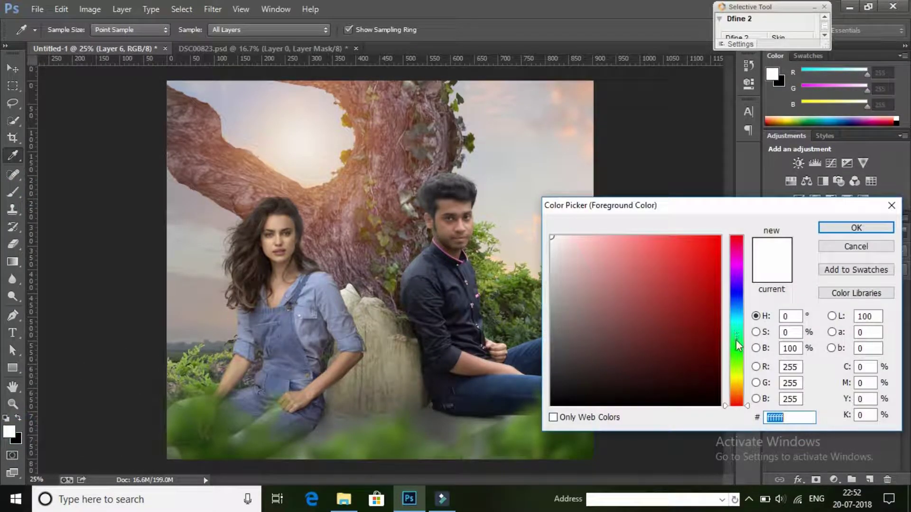
Set the foreground to white (ffffff) and paint a soft 900px brush dab between the couple
left_click_drag(735, 339, 740, 311)
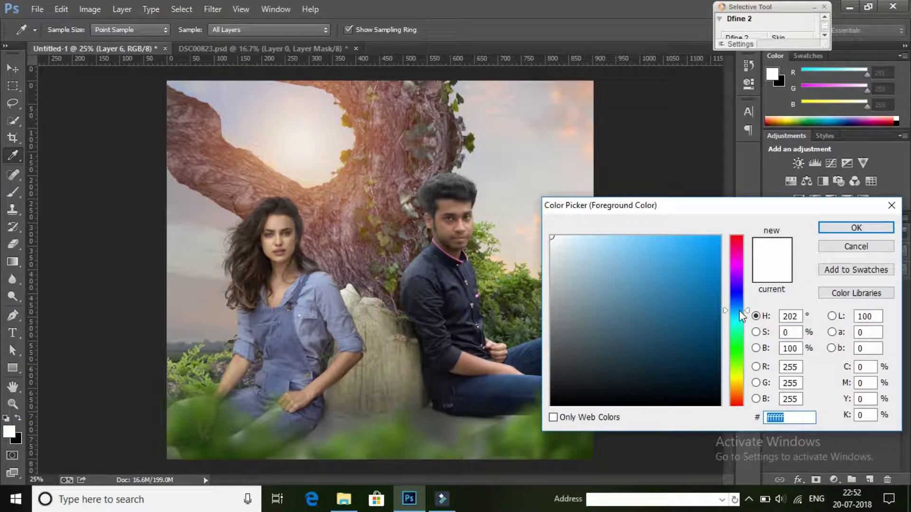
left_click(663, 245)
left_click(847, 227)
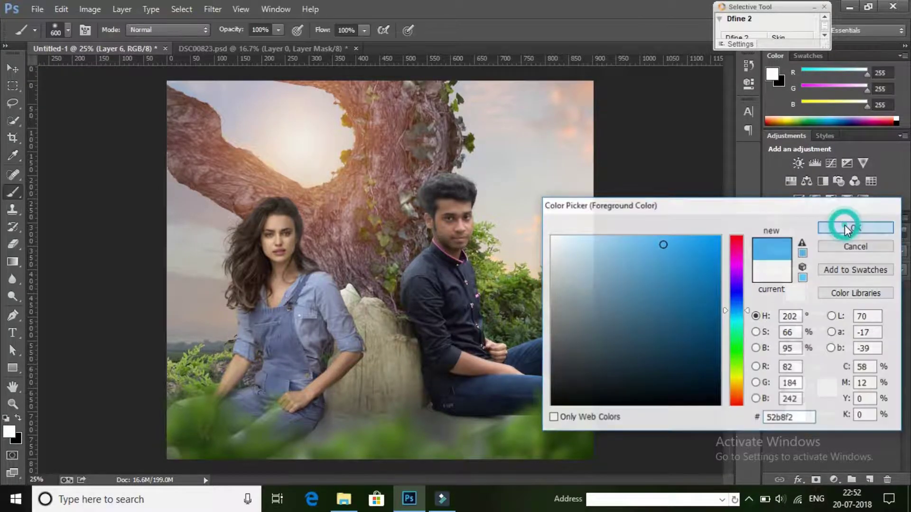
left_click(11, 431)
type("ffffff")
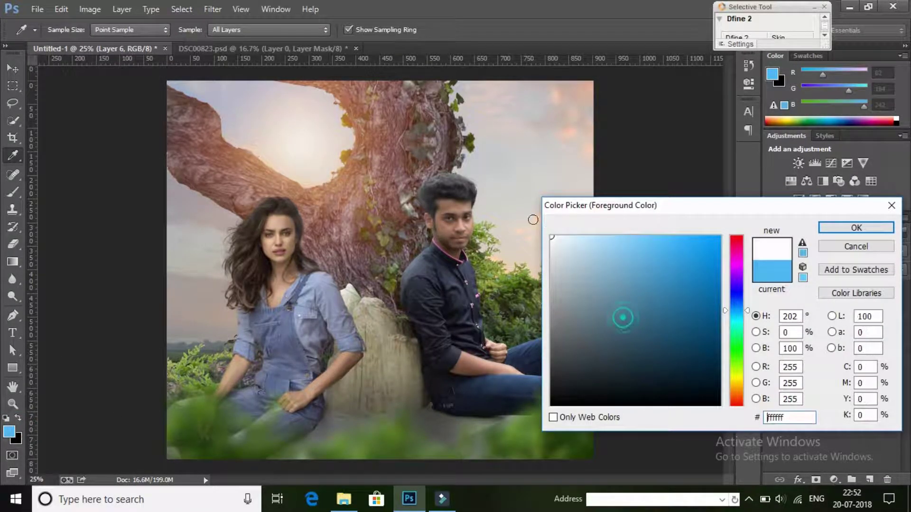
left_click(833, 226)
key("b")
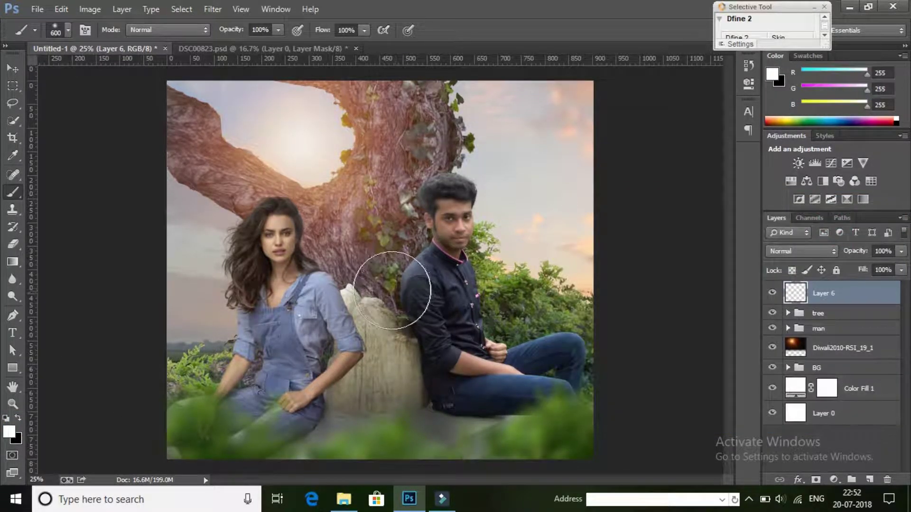
key("bracketright")
key("bracketright")
key("bracketright")
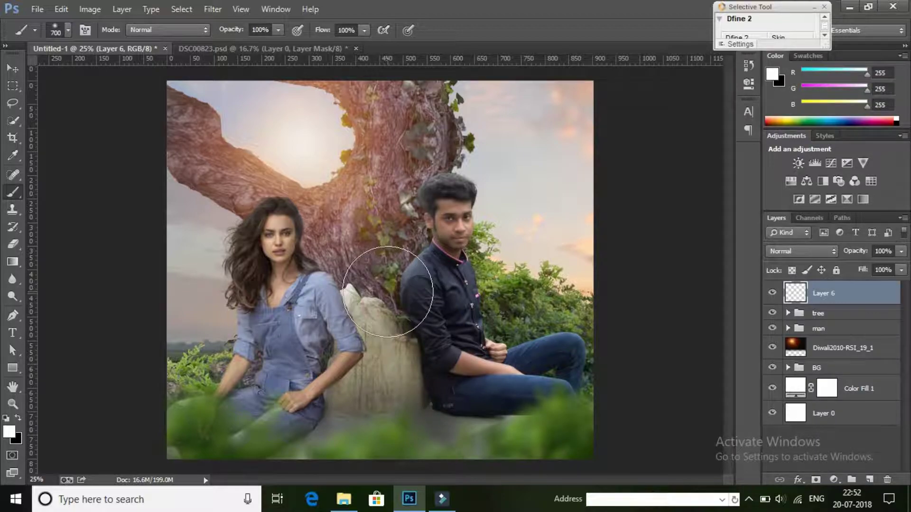
left_click(385, 291)
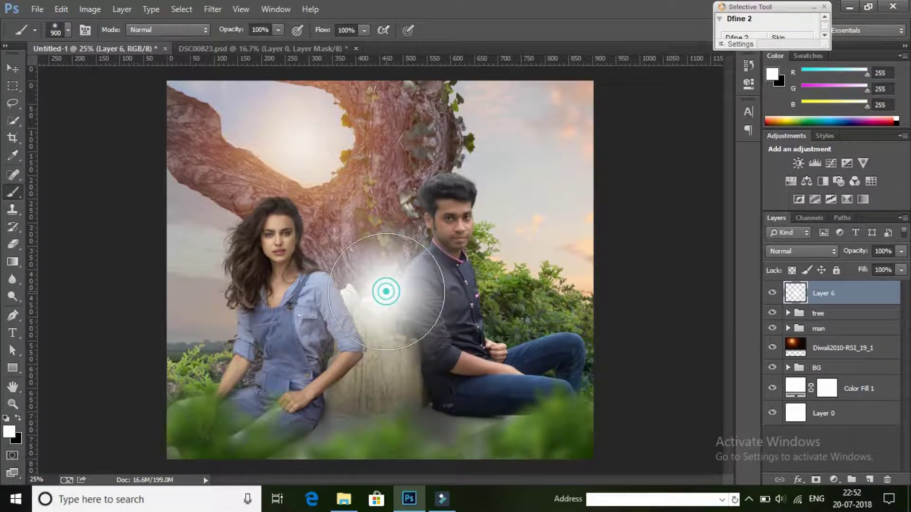
Blend the glow in Screen, scale it about 268% toward the upper right, at 83% opacity
left_click(794, 252)
left_click(807, 110)
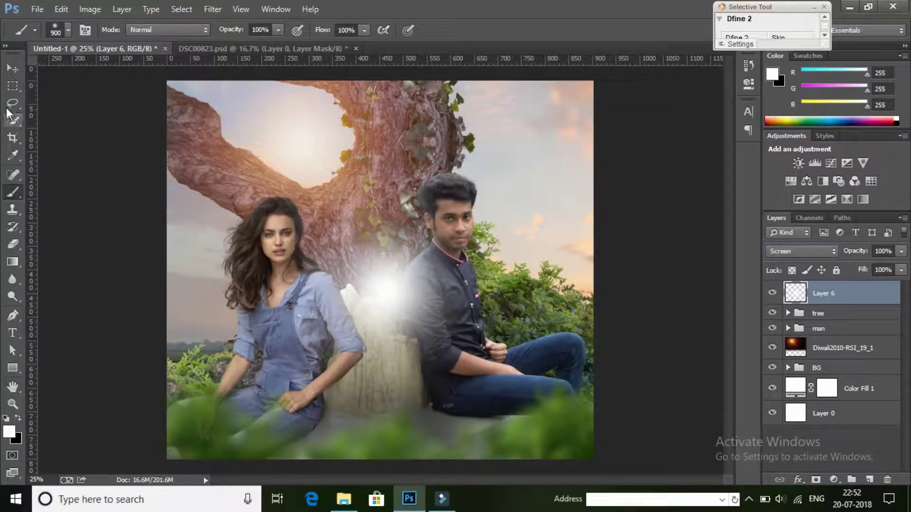
left_click(13, 68)
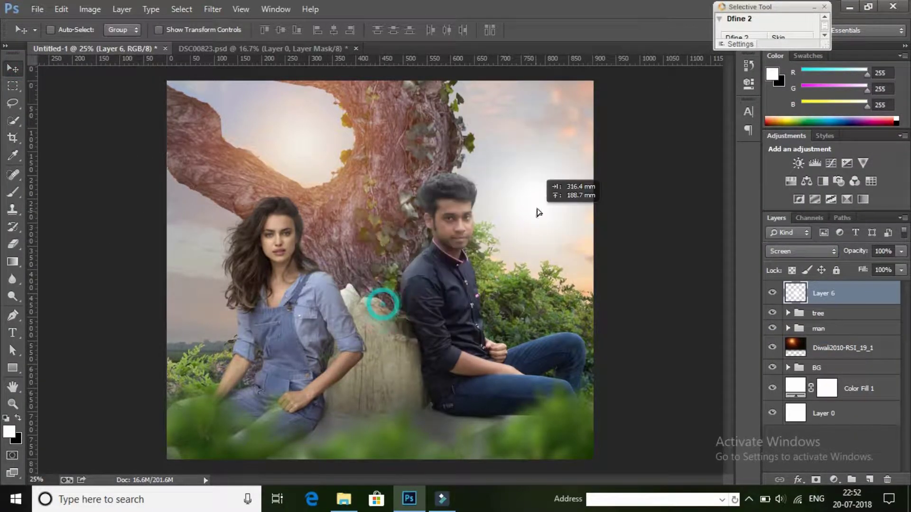
left_click_drag(379, 303, 563, 203)
key("ctrl+t")
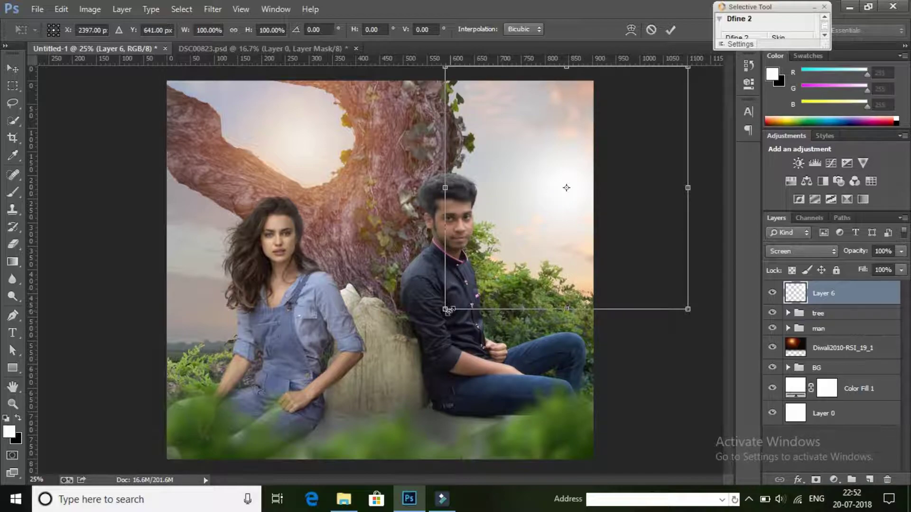
left_click_drag(449, 311, 193, 427)
left_click_drag(549, 305, 550, 280)
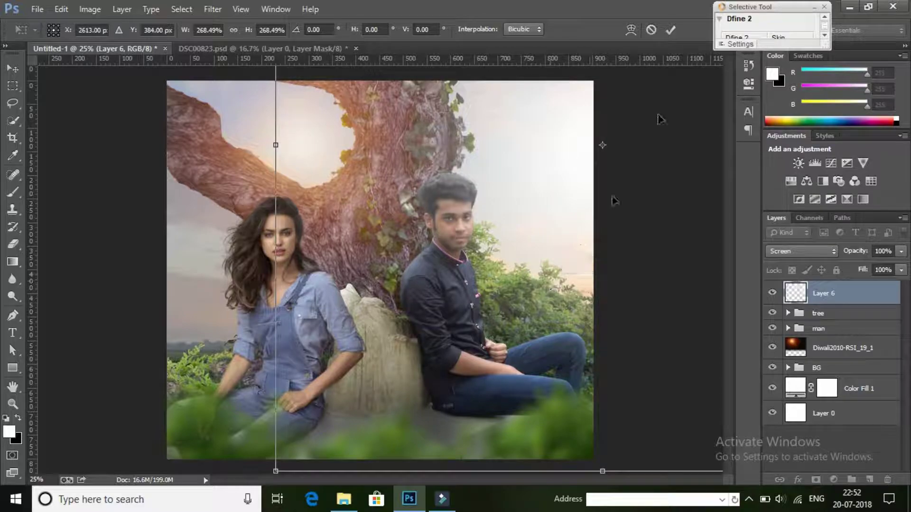
left_click(669, 30)
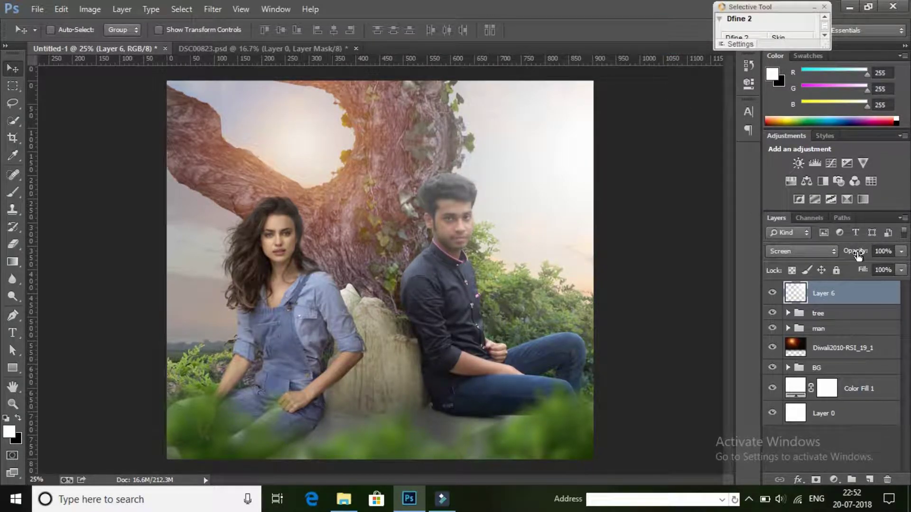
left_click_drag(858, 254, 846, 255)
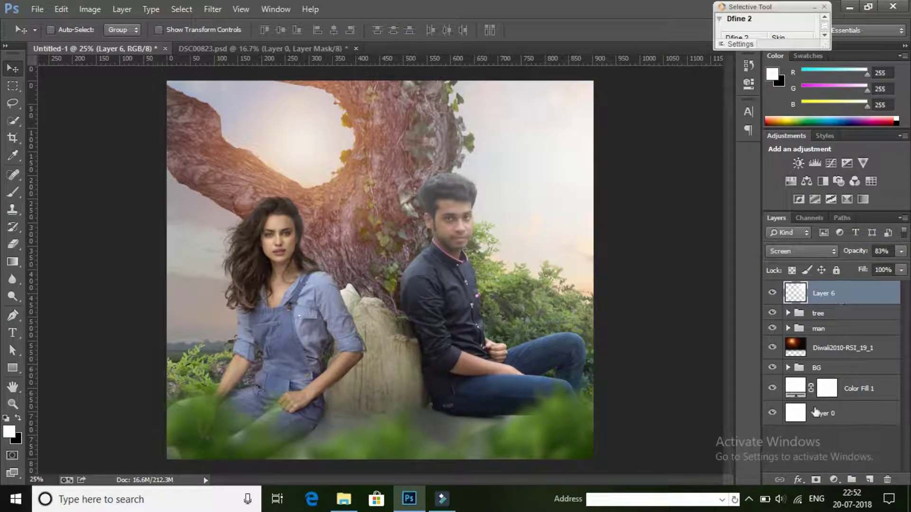
Add a layer mask to Layer 6 and paint black to hide the glow around the trunk and rock
left_click(816, 482)
left_click(13, 192)
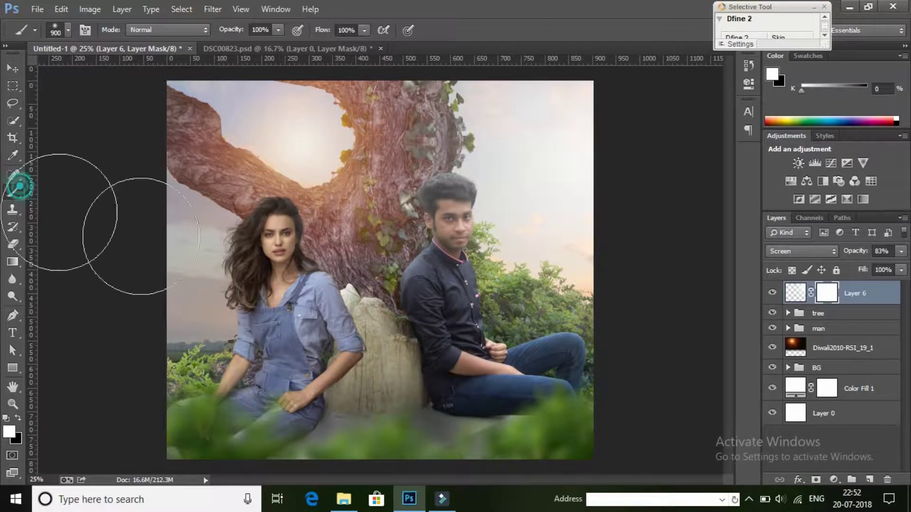
left_click(396, 222)
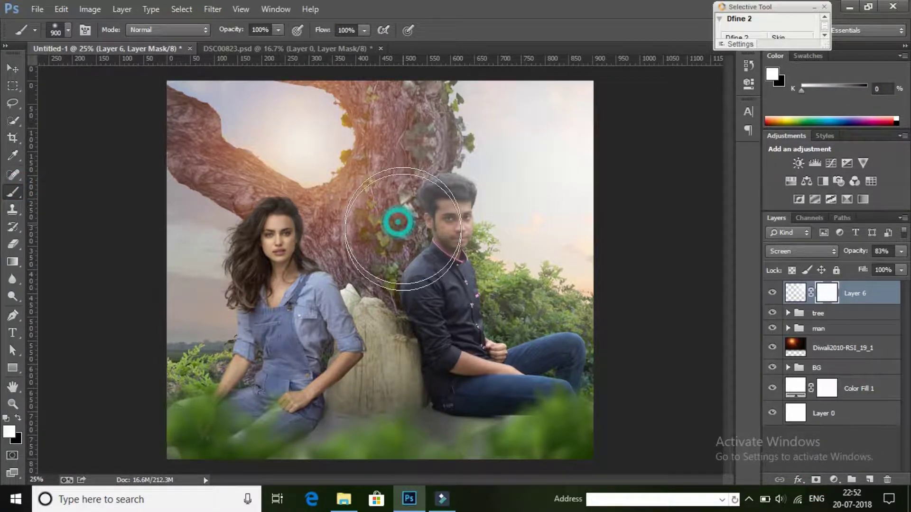
left_click(17, 418)
left_click(393, 208)
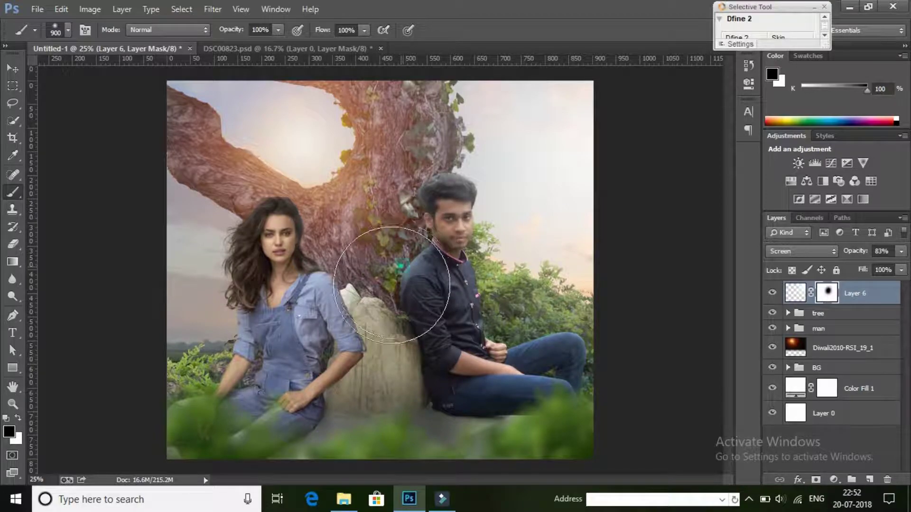
mouse_move(391, 285)
left_mouse_down()
mouse_move(416, 204)
mouse_move(397, 219)
mouse_move(386, 264)
mouse_move(404, 236)
mouse_move(396, 213)
left_mouse_up()
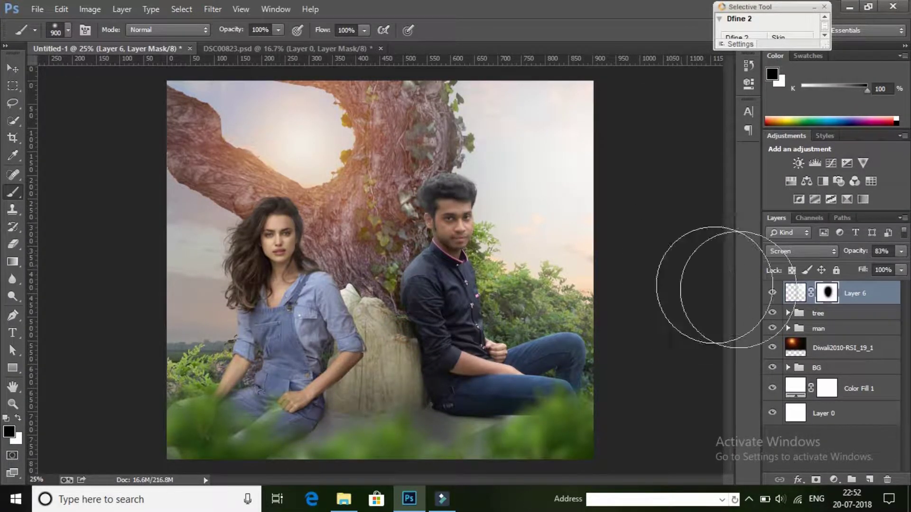
left_click(391, 355)
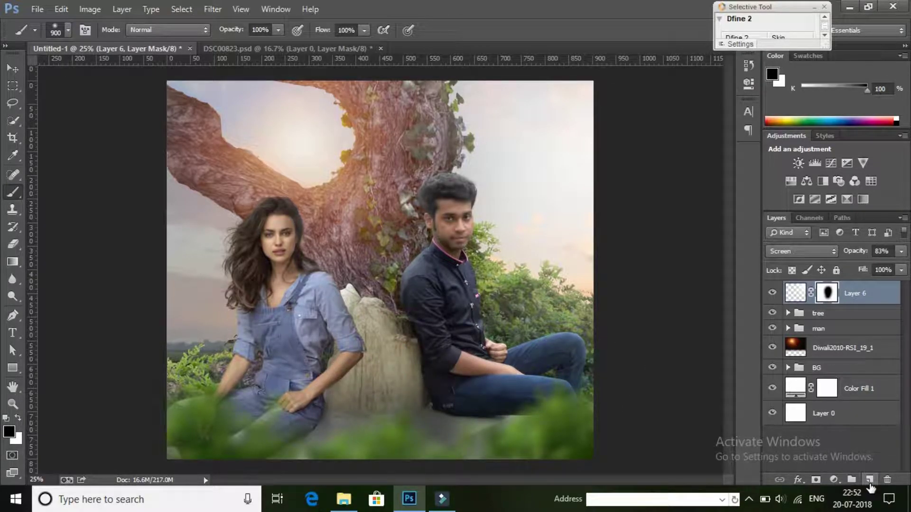
Delete the unneeded extra Layer 7 and expand the BG group
left_click(870, 481)
key("x")
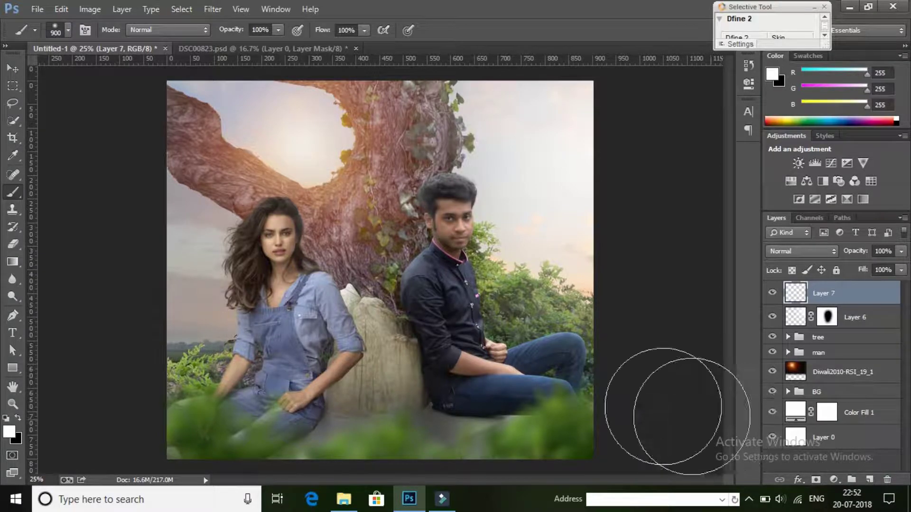
left_click(86, 9)
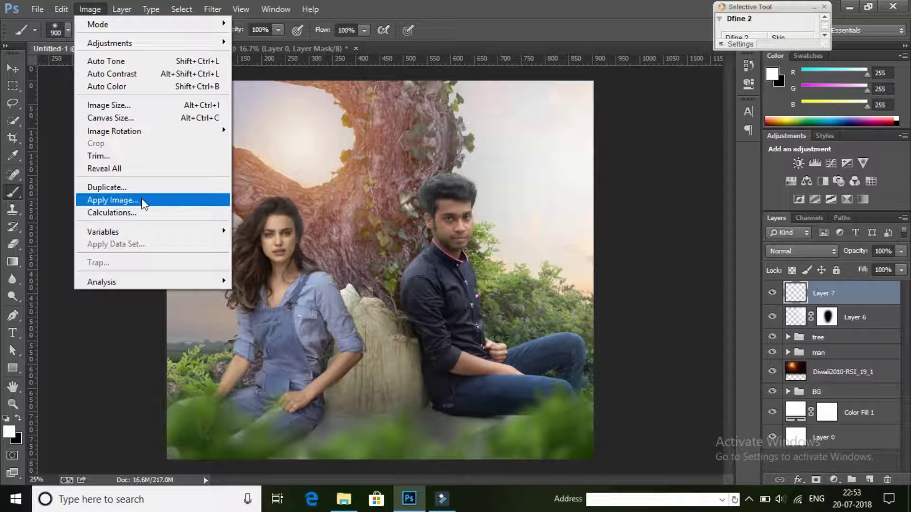
left_click(284, 102)
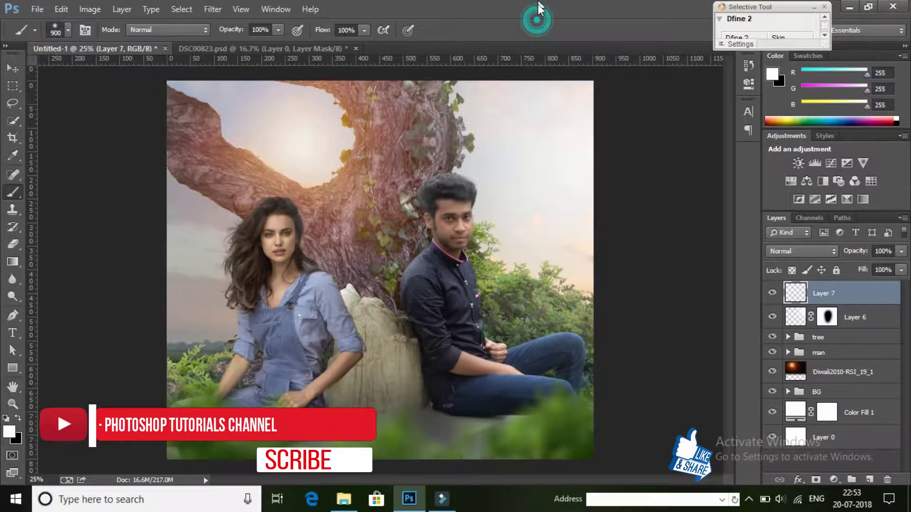
left_click(887, 479)
left_click(406, 201)
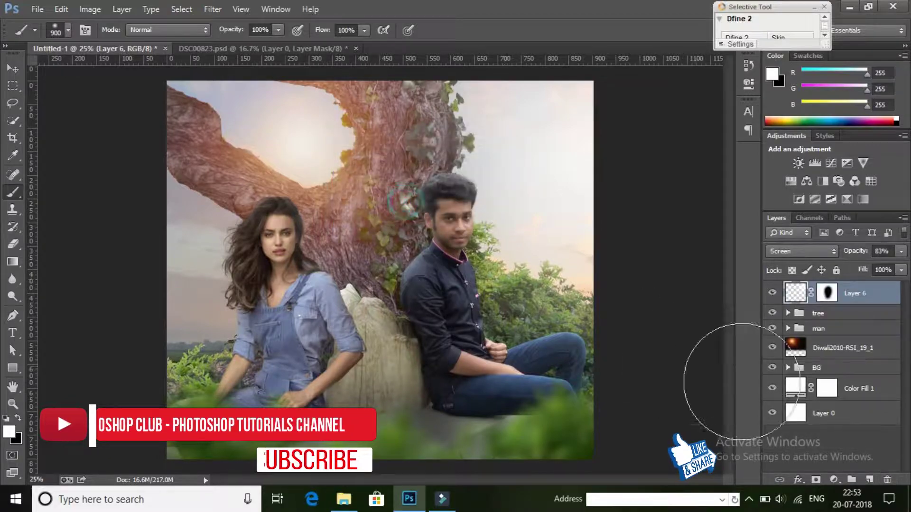
left_click(788, 368)
Apply Camera Raw to the ivy tree layer with Clarity about +21, Blacks +32 and Whites +16
left_click(855, 387)
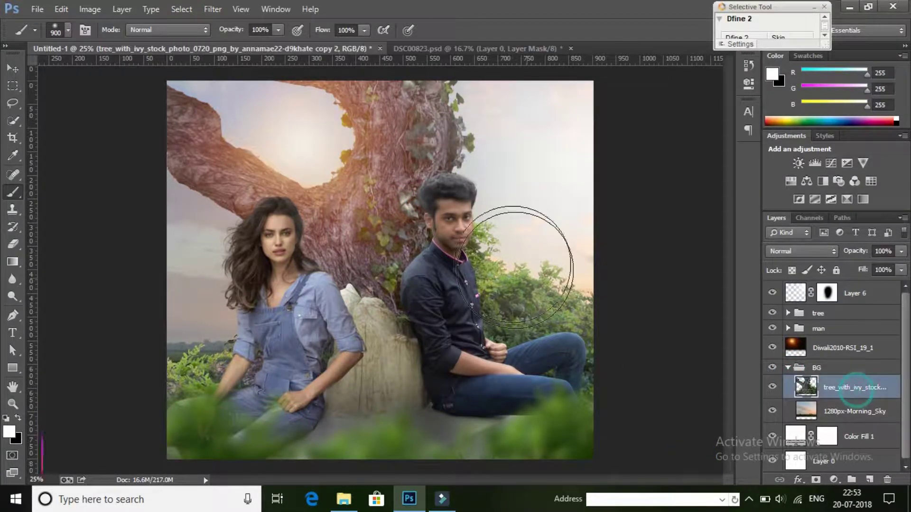
left_click(213, 9)
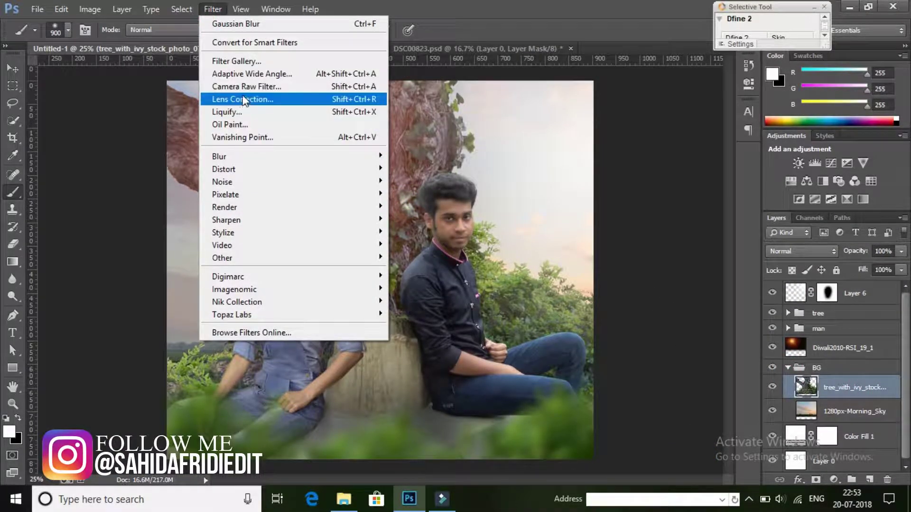
left_click(241, 87)
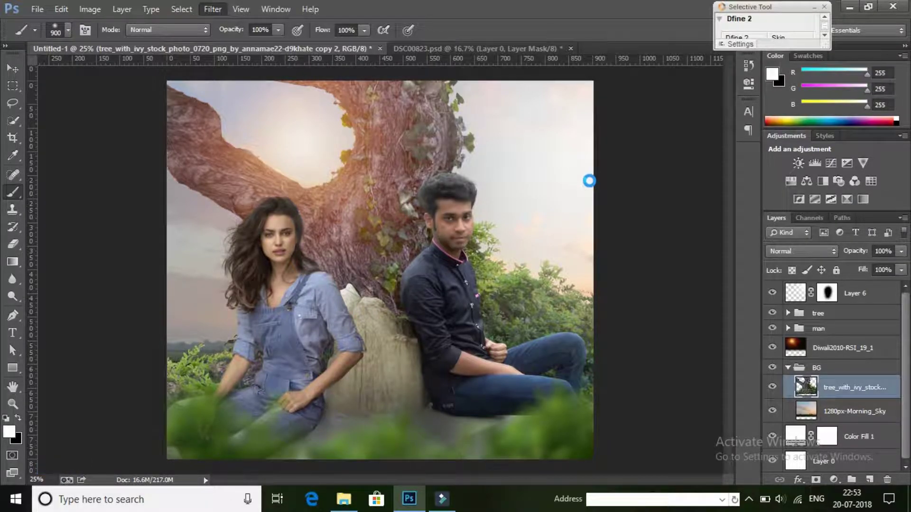
key("ctrl+shift+a")
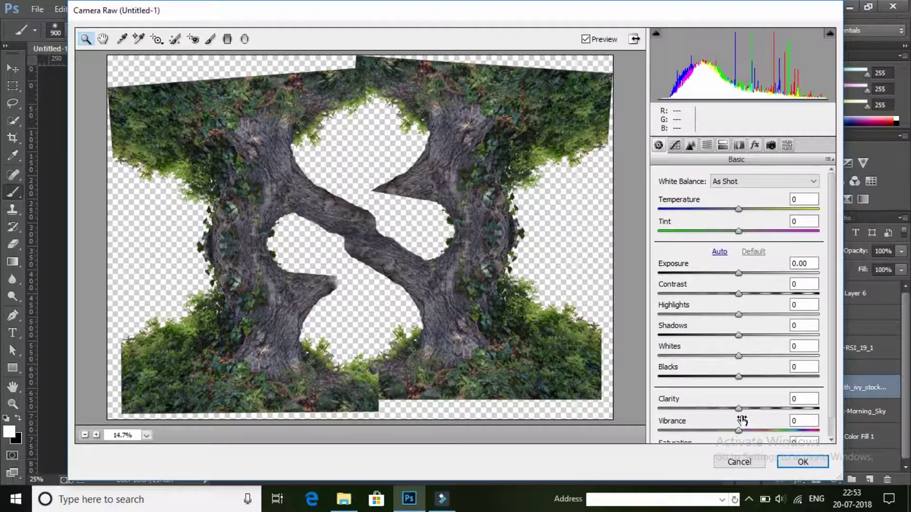
left_click_drag(738, 410, 760, 409)
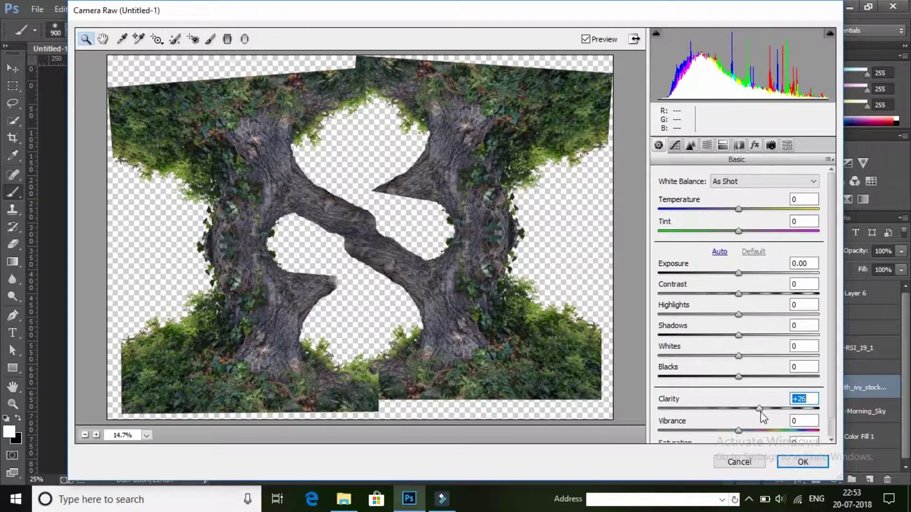
left_click_drag(739, 377, 764, 377)
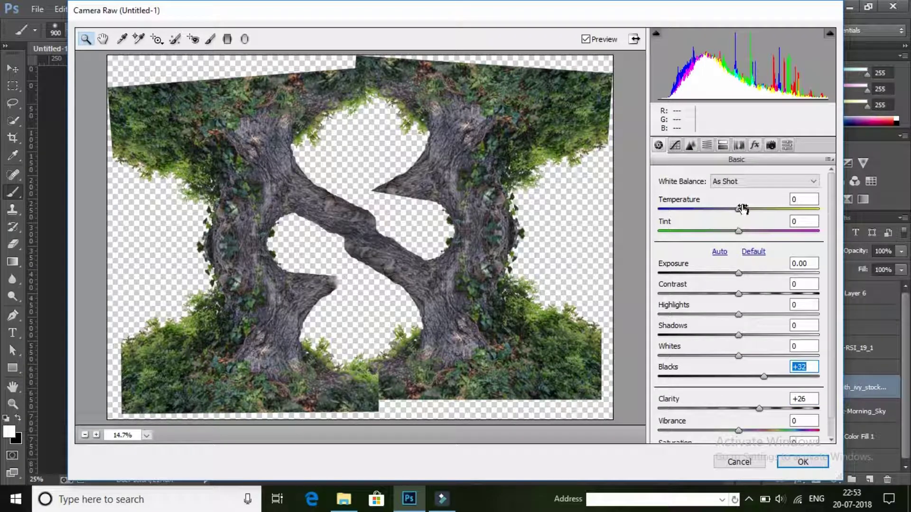
left_click_drag(743, 355, 753, 363)
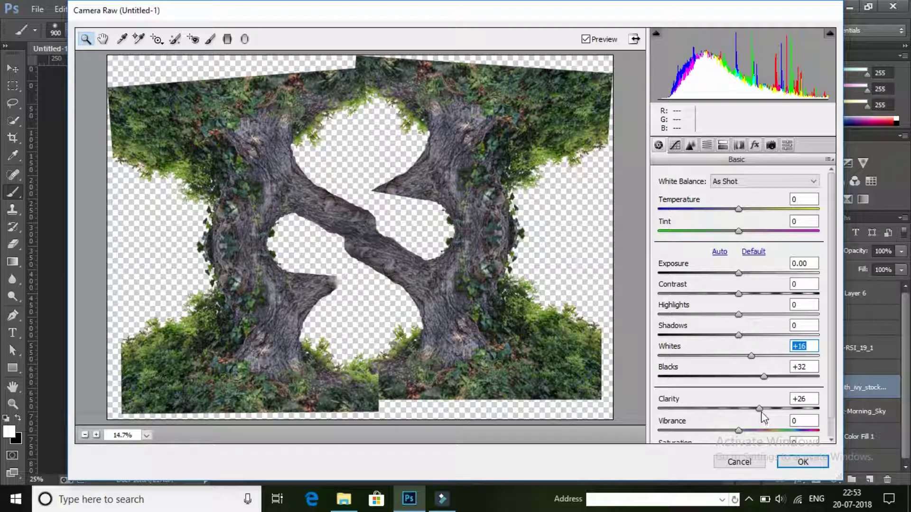
left_click_drag(759, 410, 751, 430)
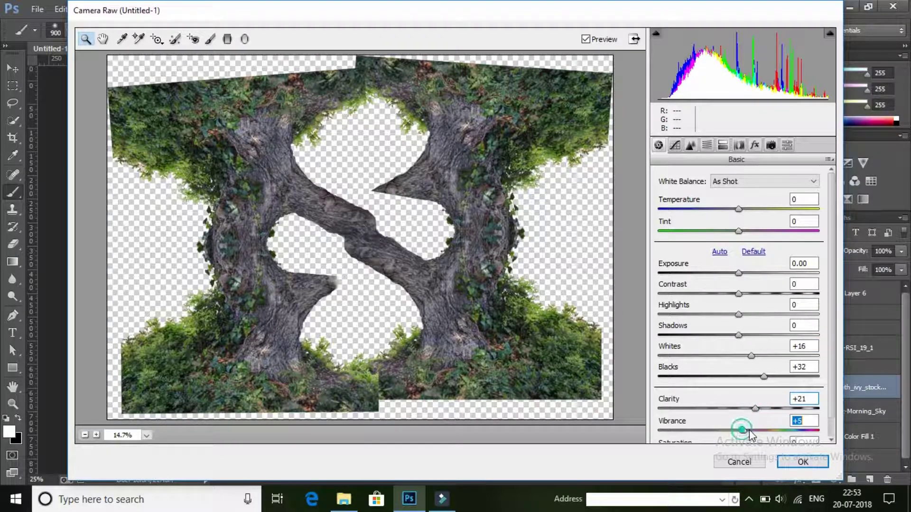
left_click(791, 462)
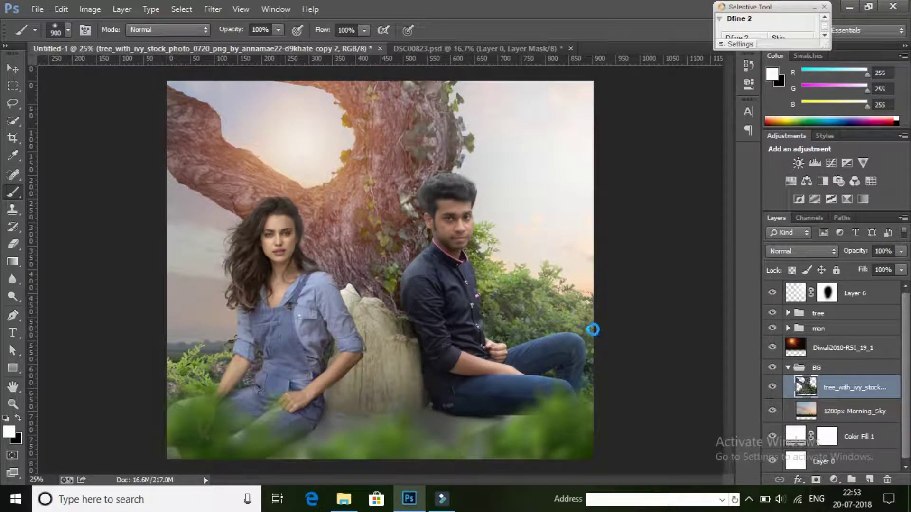
Close DSC00823 without saving and select the Morning Sky layer
left_click(571, 49)
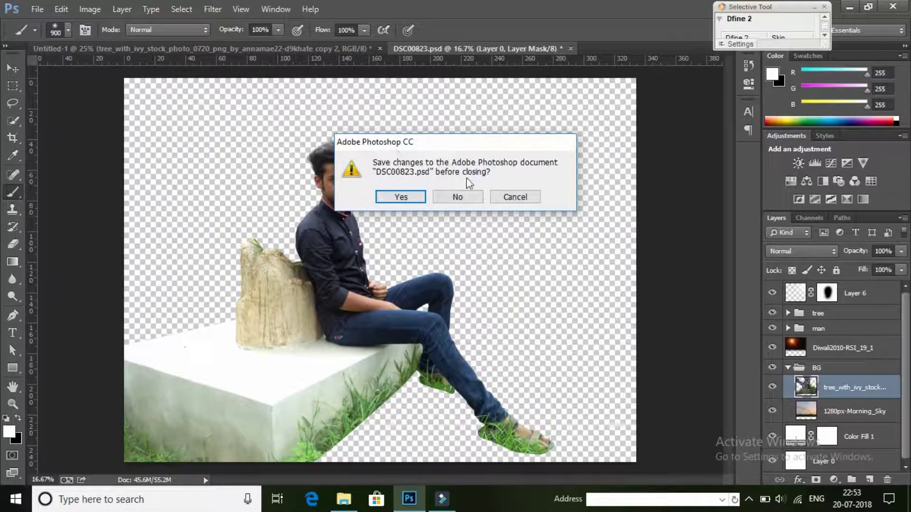
left_click(467, 193)
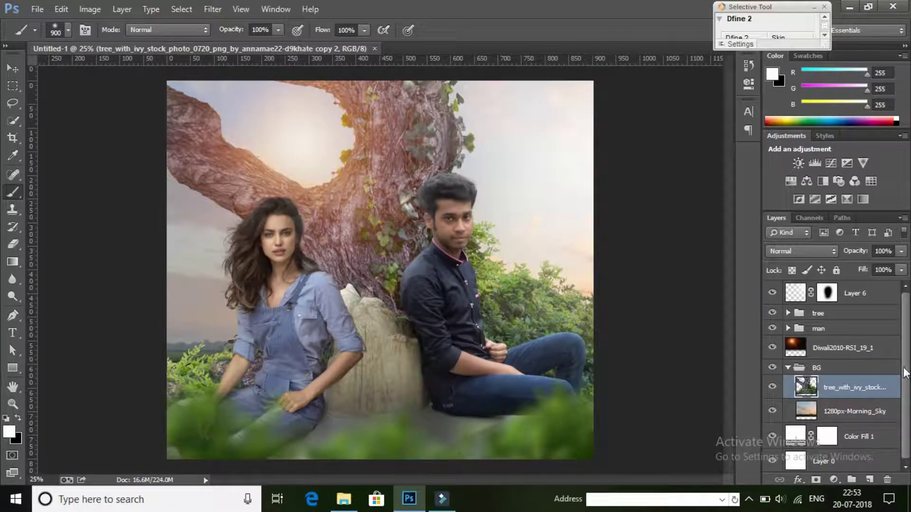
left_click(847, 415)
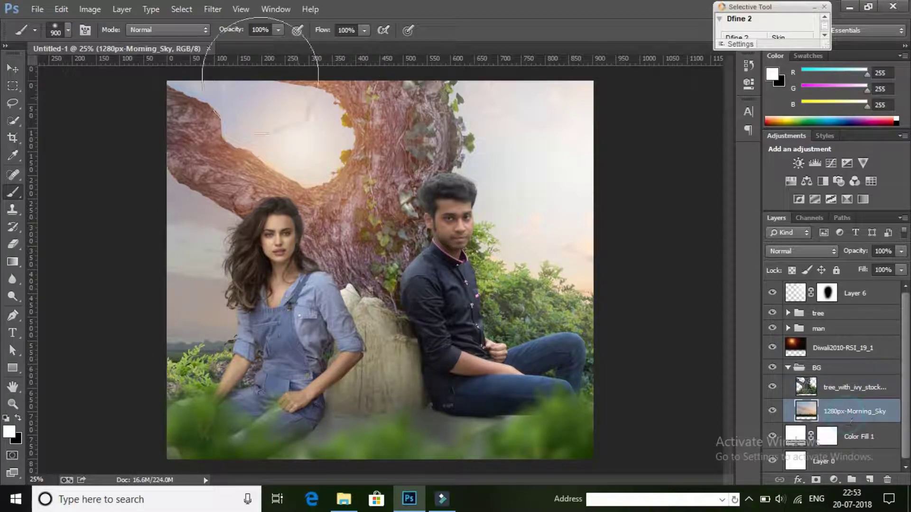
Apply Camera Raw to the sky with Clarity +23, Whites +15 and Blacks -8
left_click(212, 9)
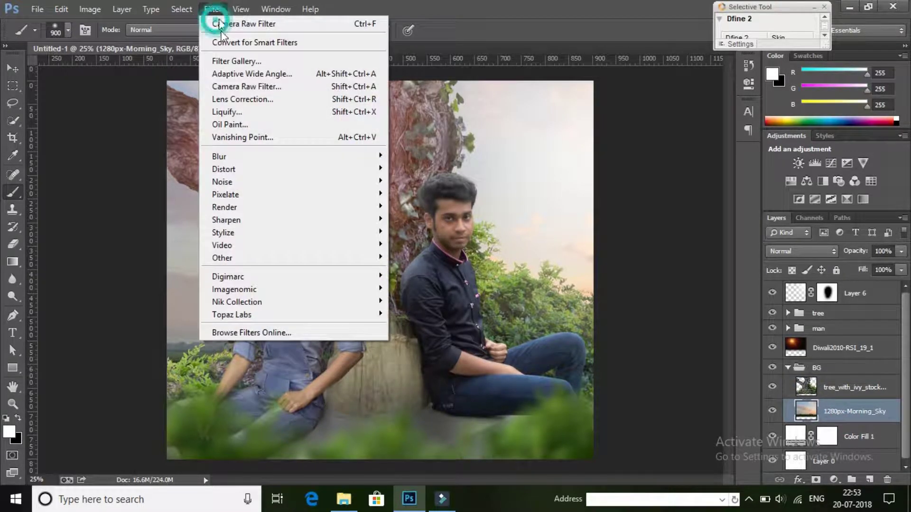
left_click(261, 88)
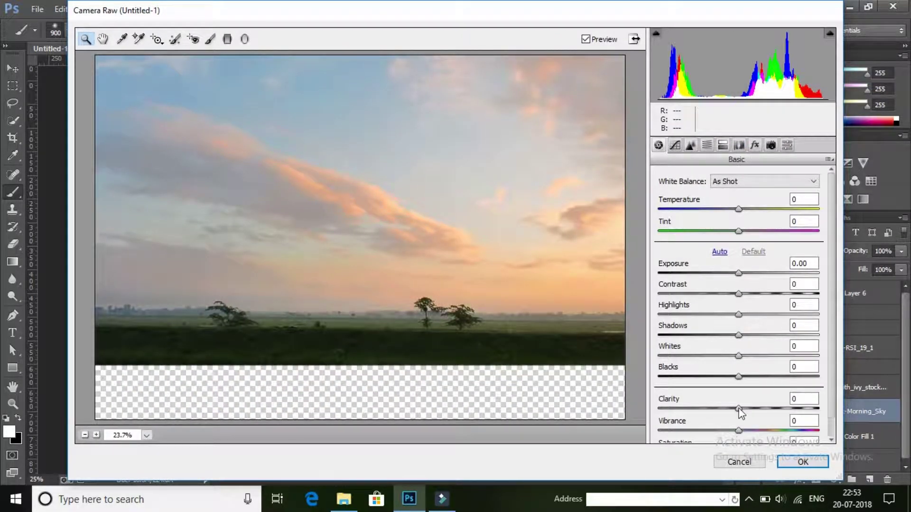
left_click_drag(739, 409, 756, 408)
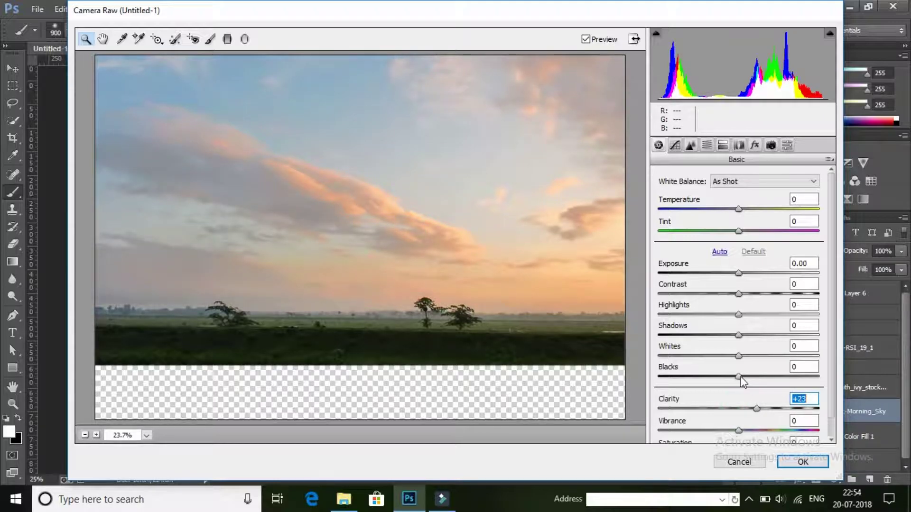
mouse_move(741, 378)
left_mouse_down()
mouse_move(734, 376)
mouse_move(750, 356)
left_mouse_up()
left_click(757, 408)
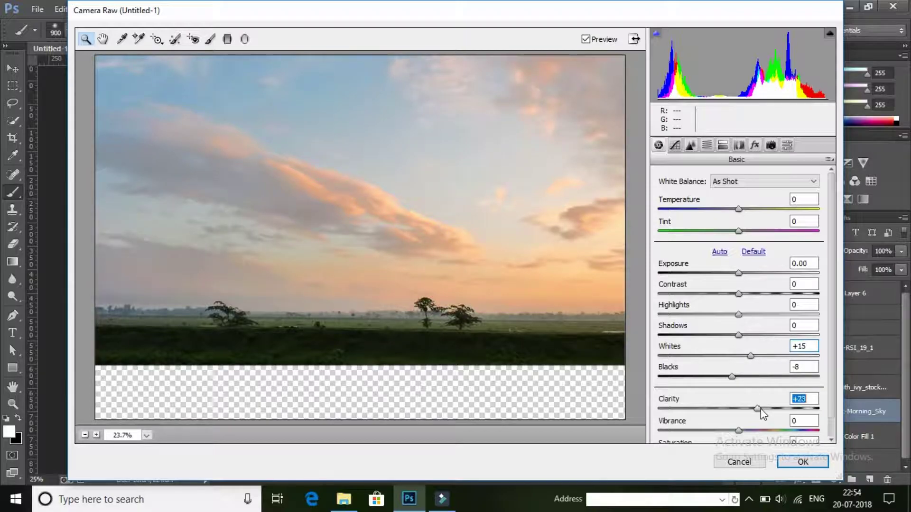
left_click(801, 462)
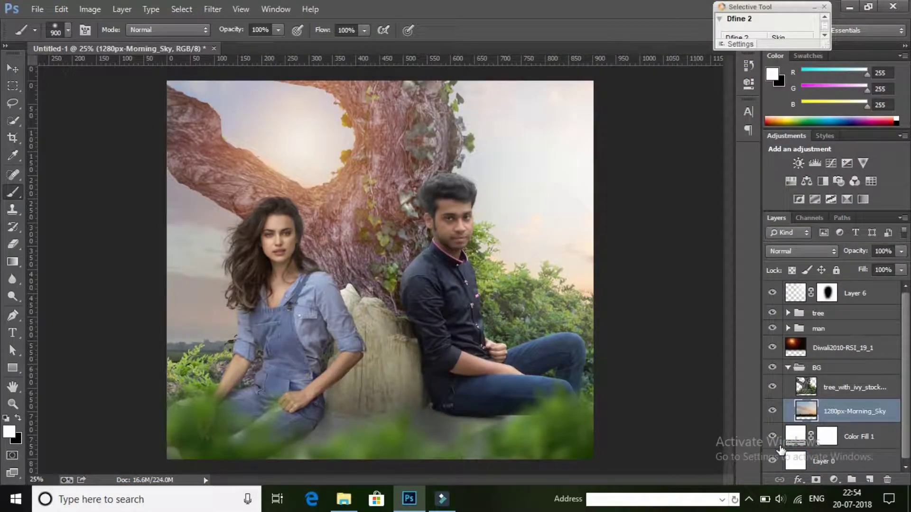
Collapse the BG group and add a new empty Layer 7 above Layer 6
left_click(787, 368)
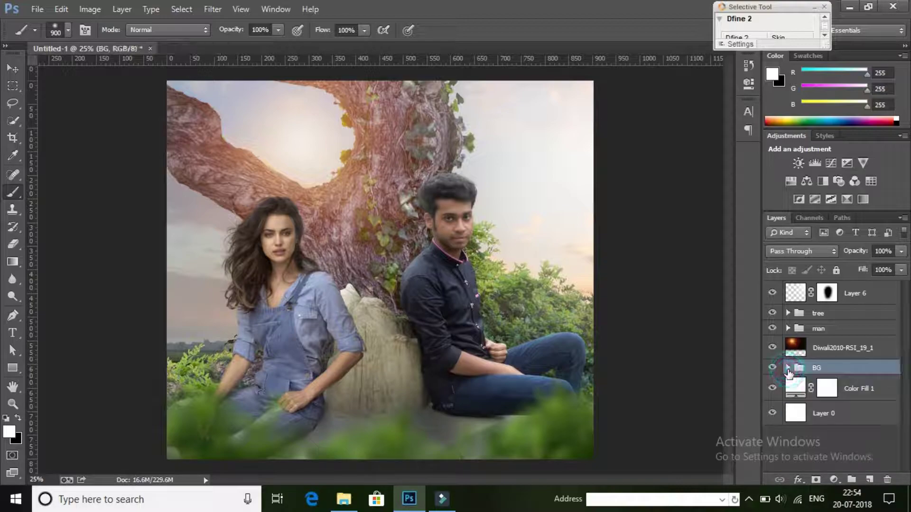
left_click(856, 292)
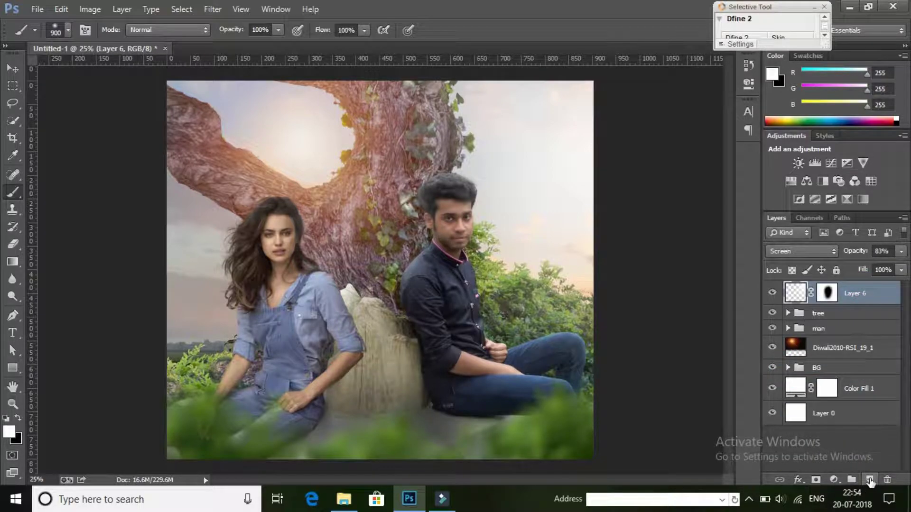
left_click(870, 480)
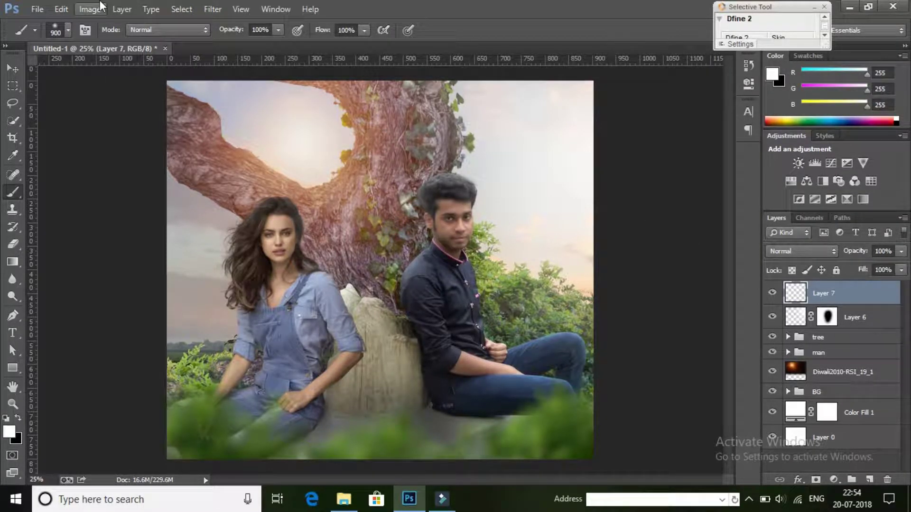
left_click(240, 9)
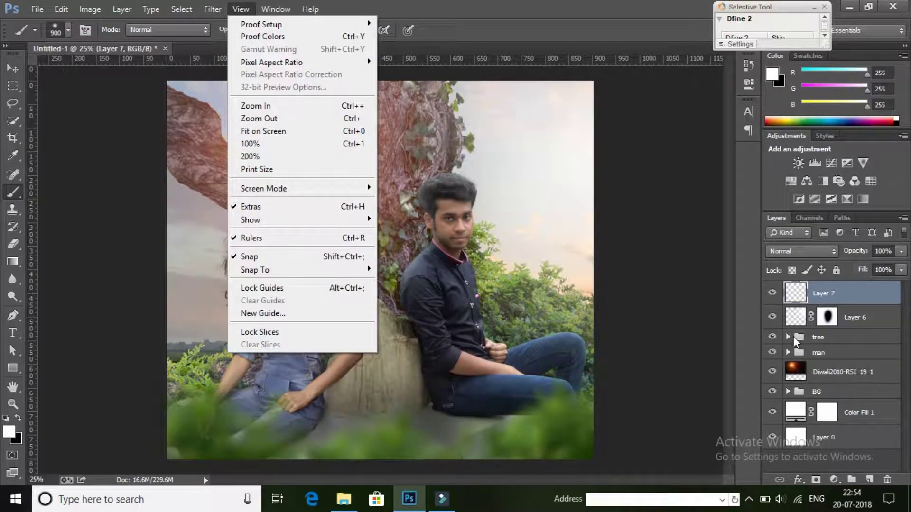
Apply Camera Raw to the woman's layer in the man group with Clarity +8 and Blacks +8
left_click(793, 337)
left_click(788, 353)
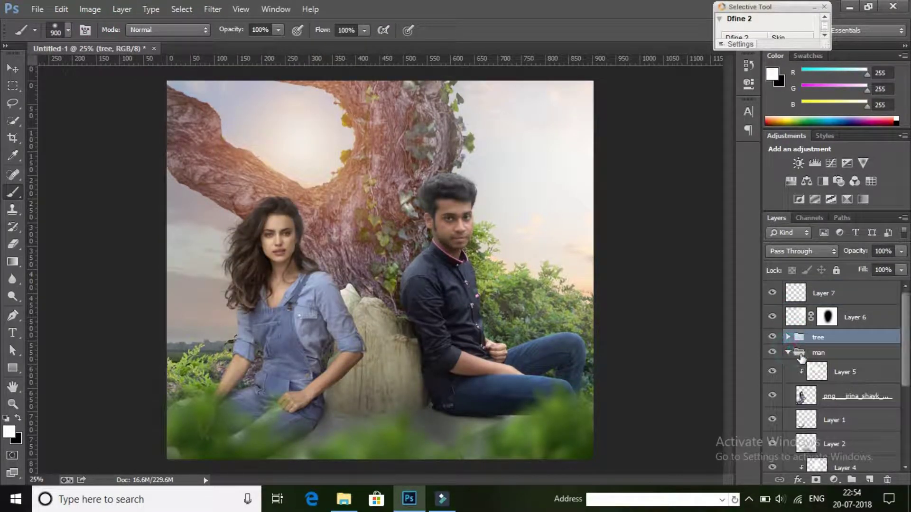
left_click(847, 403)
left_click(213, 9)
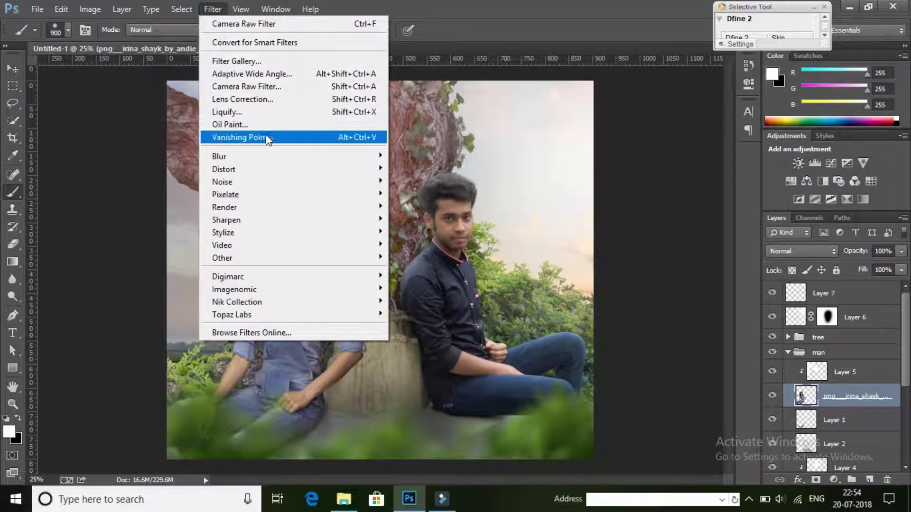
left_click(266, 90)
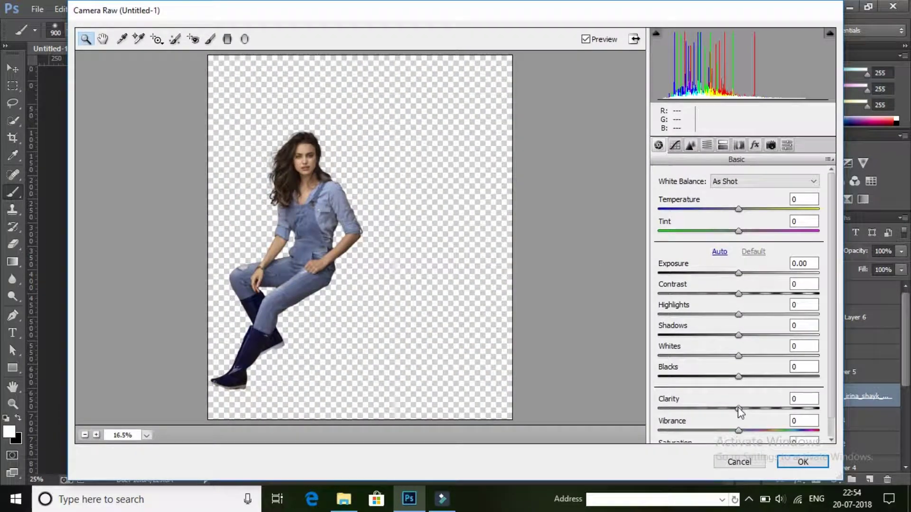
left_click_drag(738, 407, 746, 409)
mouse_move(739, 377)
left_mouse_down()
mouse_move(751, 383)
mouse_move(733, 385)
mouse_move(749, 363)
left_mouse_up()
left_click(801, 461)
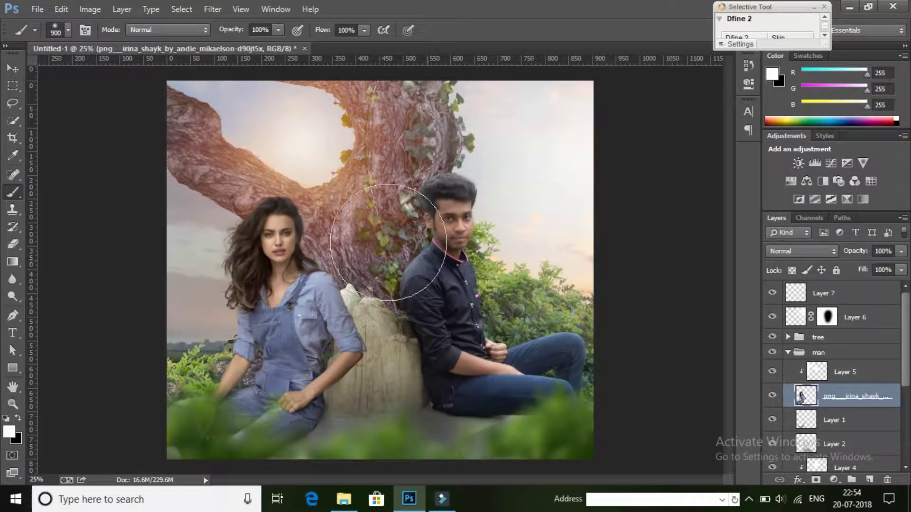
Select Layer 7 and begin merging the visible composite into it
left_click(826, 293)
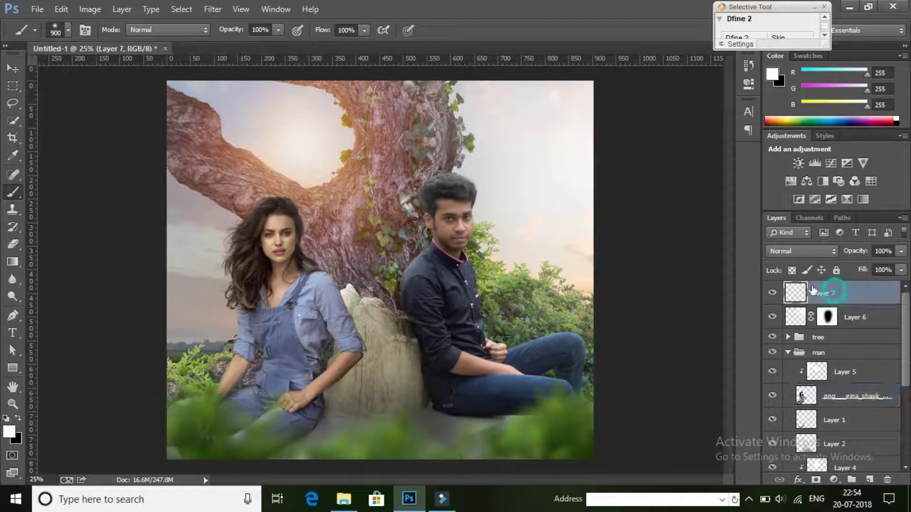
left_click(89, 9)
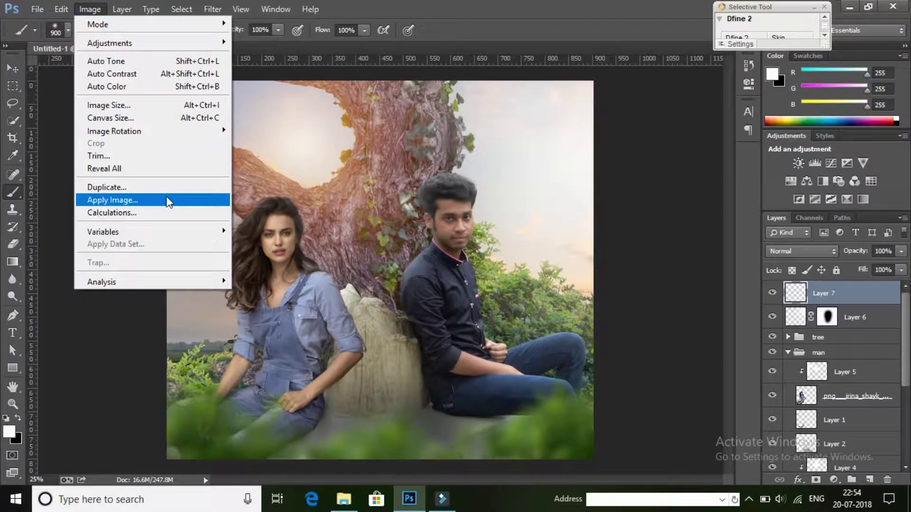
left_click(166, 200)
Merge the visible composite into Layer 7 and open it in the Camera Raw Filter
left_click(840, 95)
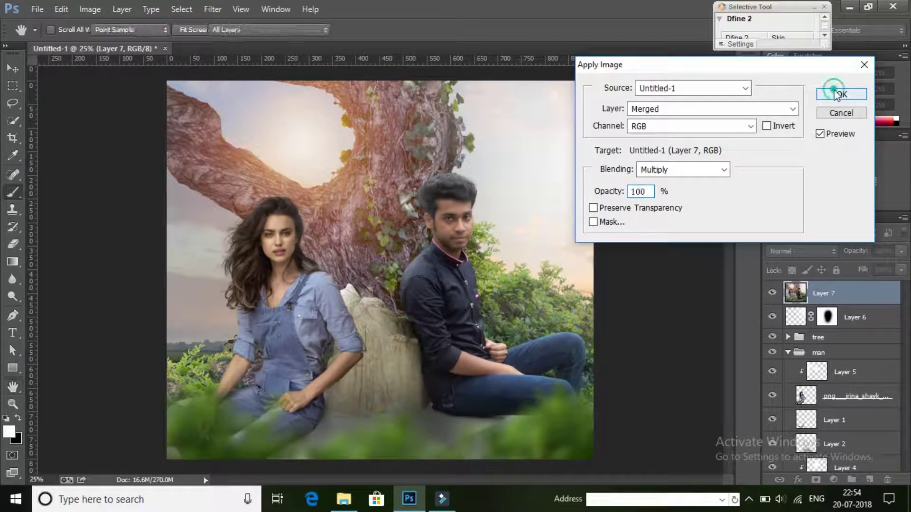
left_click(211, 9)
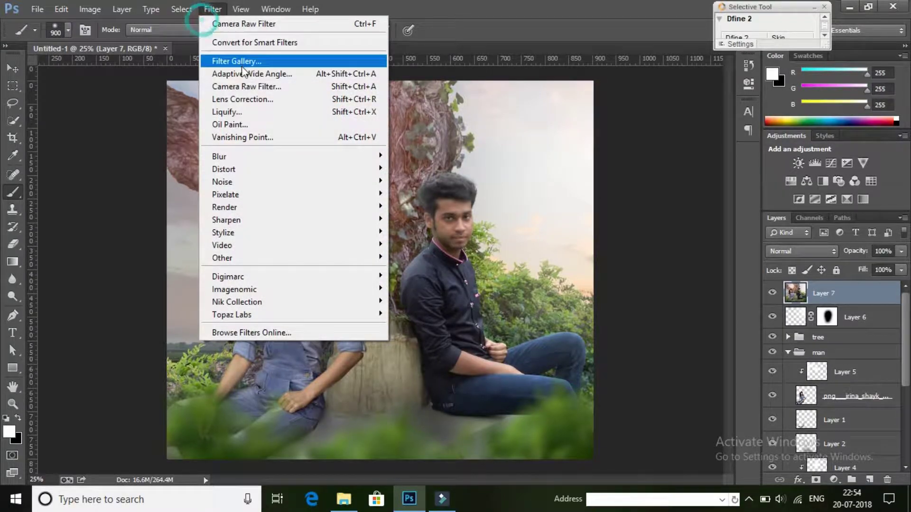
left_click(284, 92)
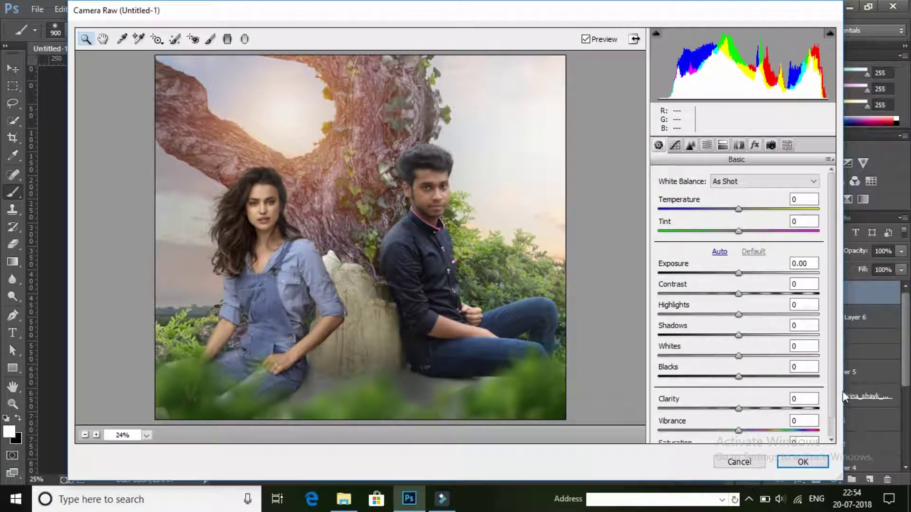
scroll(768, 399, "down", 2)
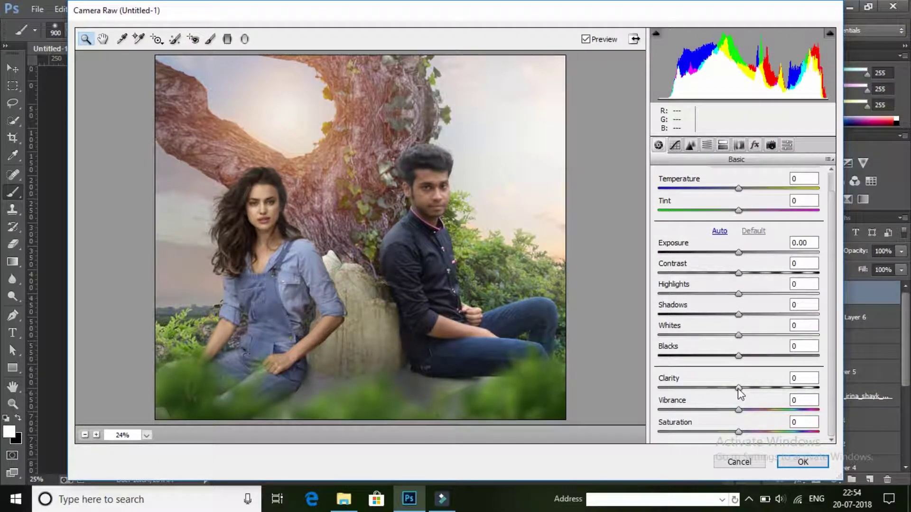
Set the composite's Camera Raw Clarity +8, Blacks +1, Whites +24 and Contrast +13
left_click_drag(738, 388, 745, 388)
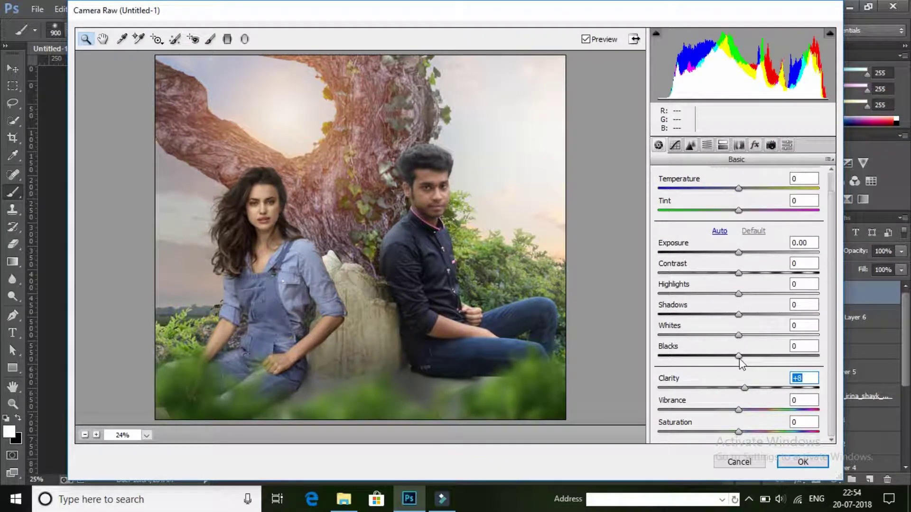
left_click_drag(739, 356, 743, 367)
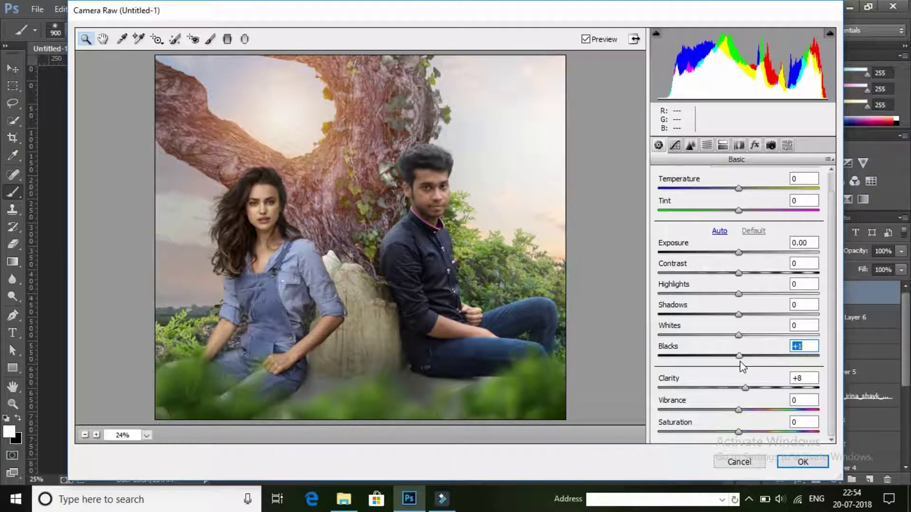
mouse_move(738, 335)
left_mouse_down()
mouse_move(757, 335)
mouse_move(748, 315)
left_mouse_up()
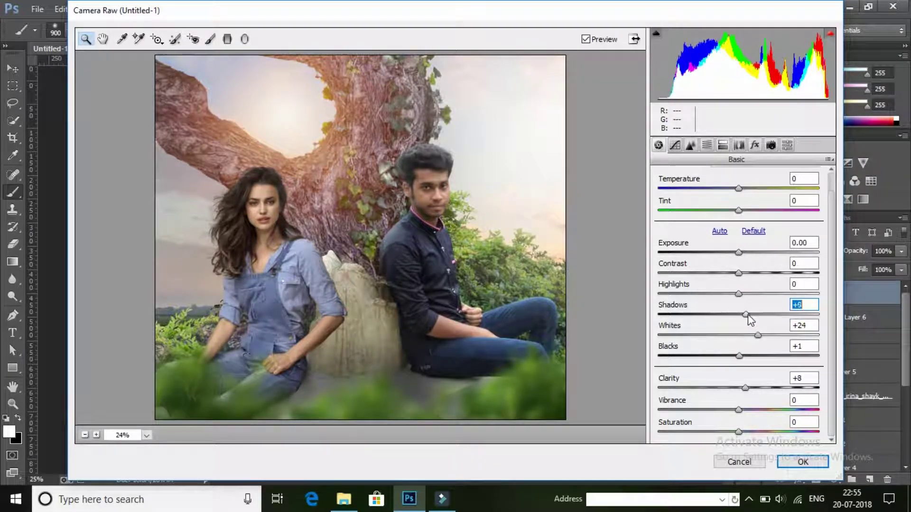
left_click_drag(738, 273, 748, 273)
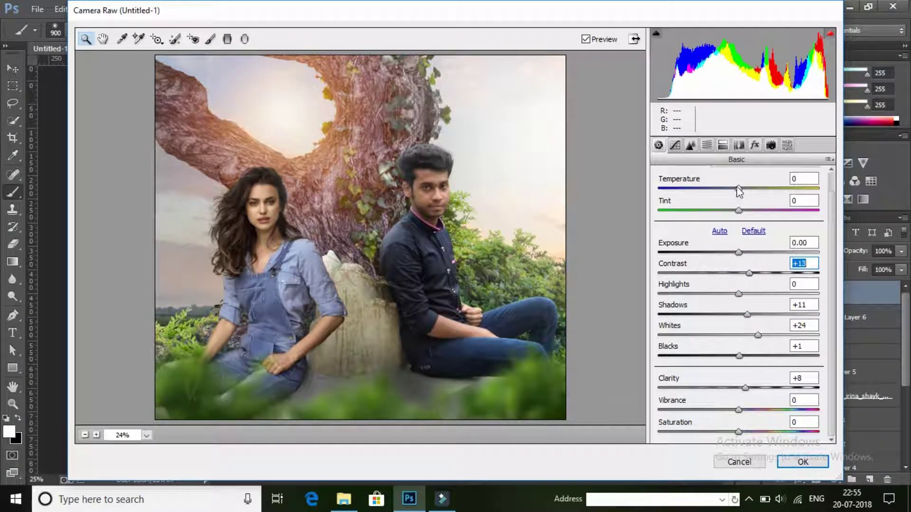
left_click(705, 145)
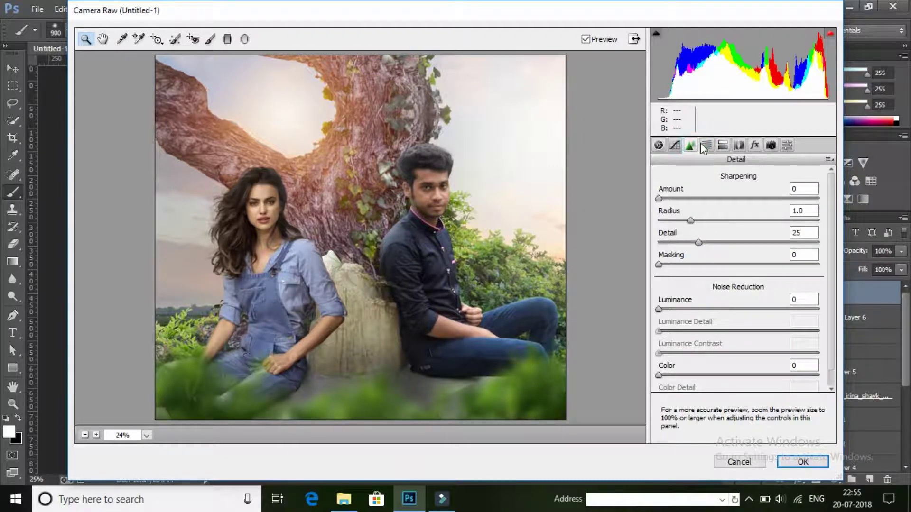
In HSL, shift the reds' hue +23 and boost saturation of reds +16 and yellows +12
left_click(706, 145)
left_click(664, 196)
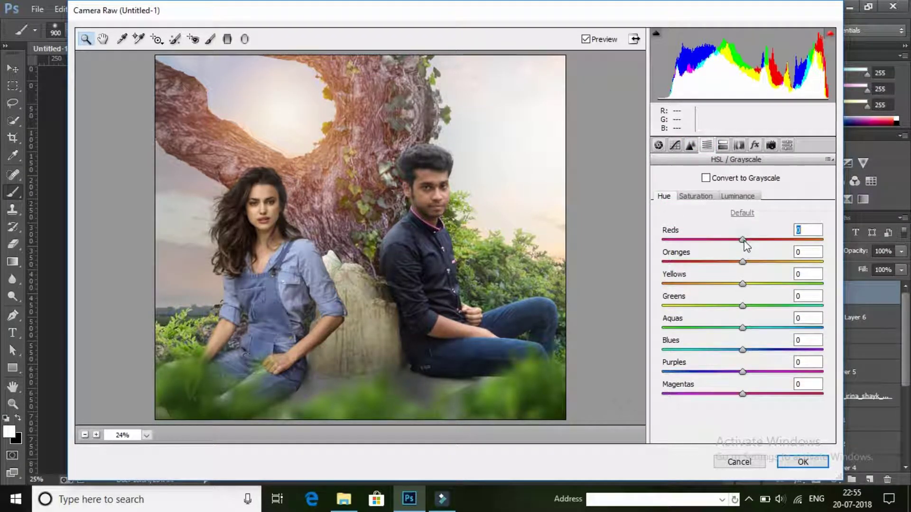
mouse_move(743, 240)
left_mouse_down()
mouse_move(760, 241)
mouse_move(741, 262)
mouse_move(763, 284)
mouse_move(737, 285)
mouse_move(764, 286)
mouse_move(733, 308)
mouse_move(743, 306)
left_mouse_up()
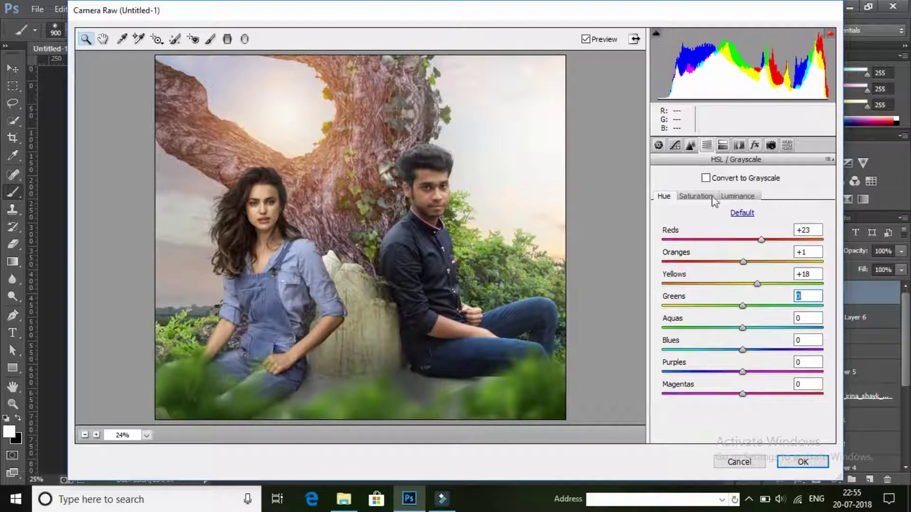
left_click(714, 201)
mouse_move(743, 240)
left_mouse_down()
mouse_move(755, 240)
mouse_move(742, 264)
left_mouse_up()
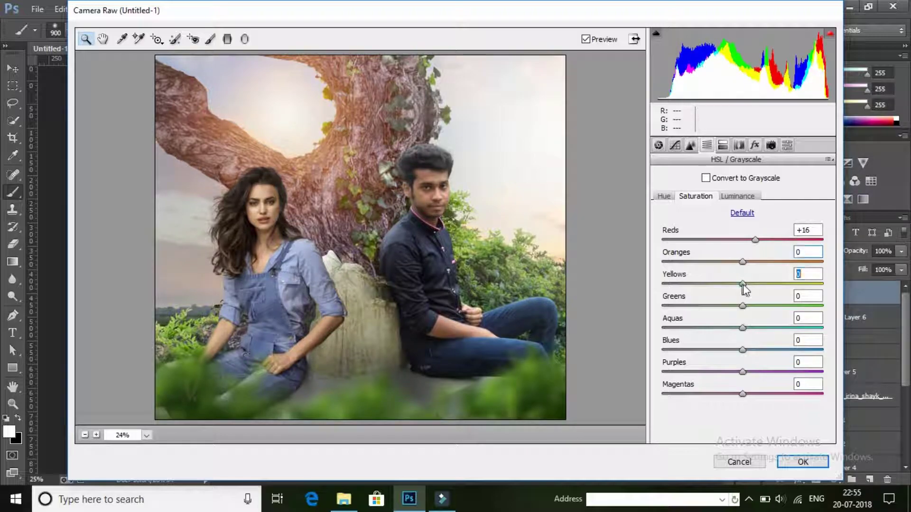
left_click_drag(743, 283, 751, 283)
Raise HSL luminance of reds, oranges and yellows to +20, +37 and +18
left_click(737, 196)
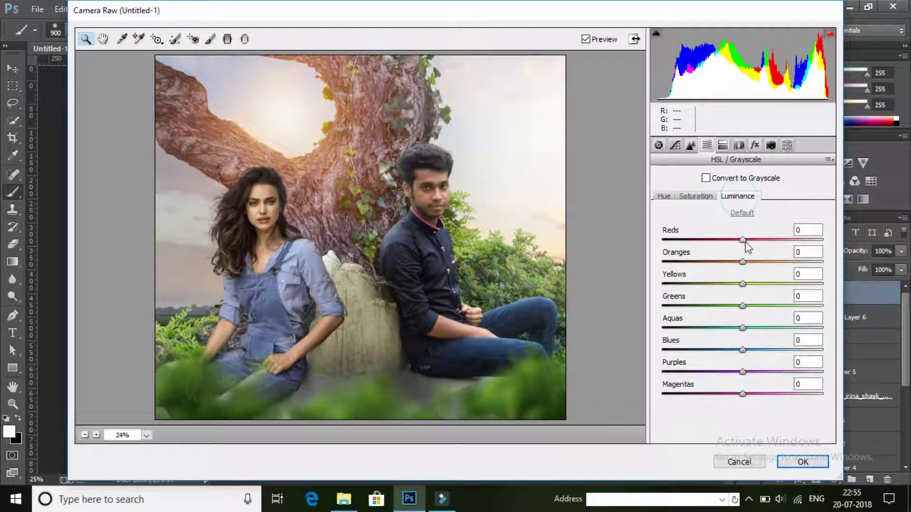
mouse_move(743, 239)
left_mouse_down()
mouse_move(759, 263)
mouse_move(772, 263)
mouse_move(761, 290)
mouse_move(735, 307)
left_mouse_up()
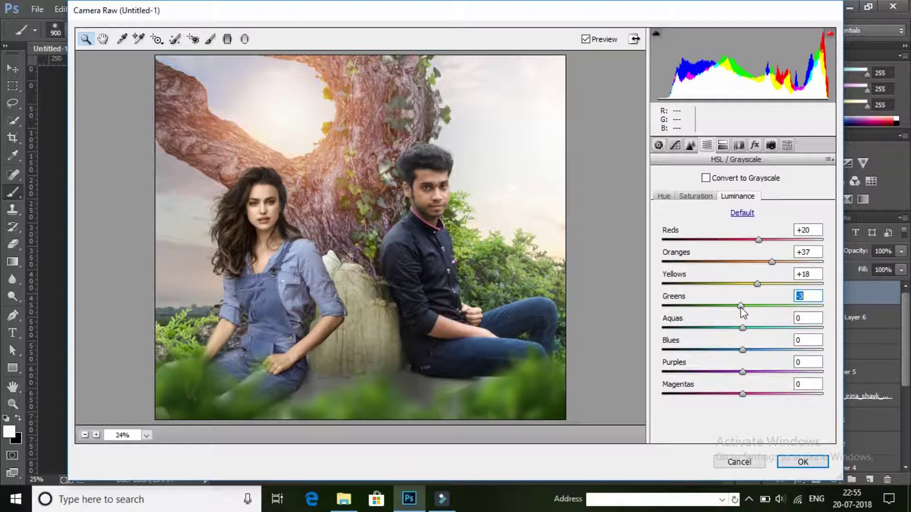
left_click(723, 145)
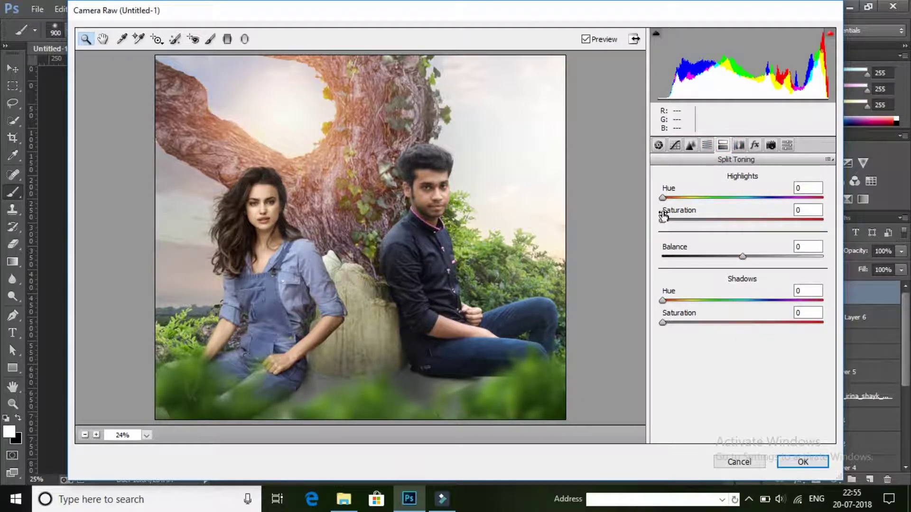
Give highlight split toning saturation 5, tint calibration shadows toward green, and apply Camera Raw
left_click_drag(667, 223, 672, 225)
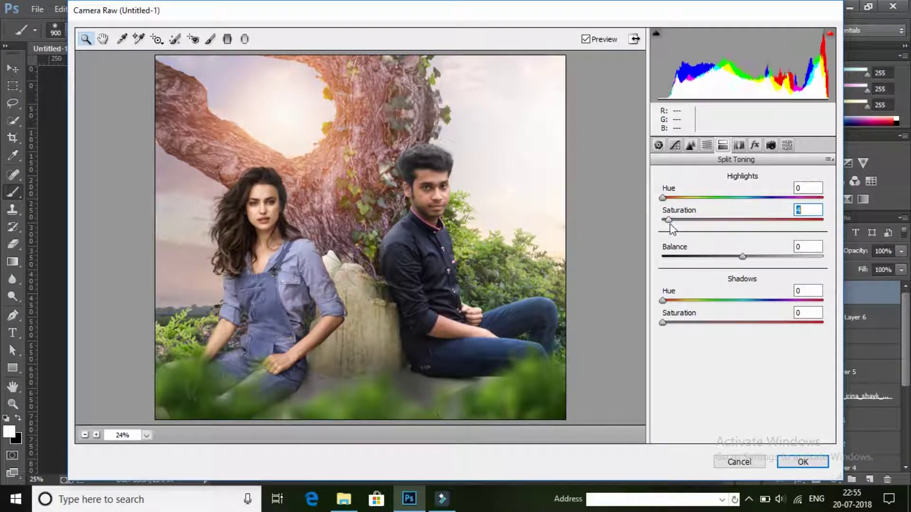
left_click(738, 146)
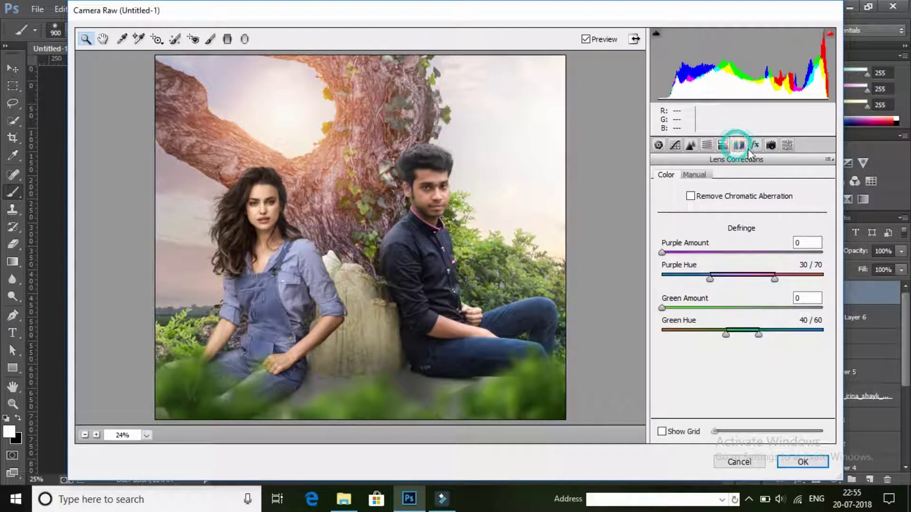
left_click(770, 145)
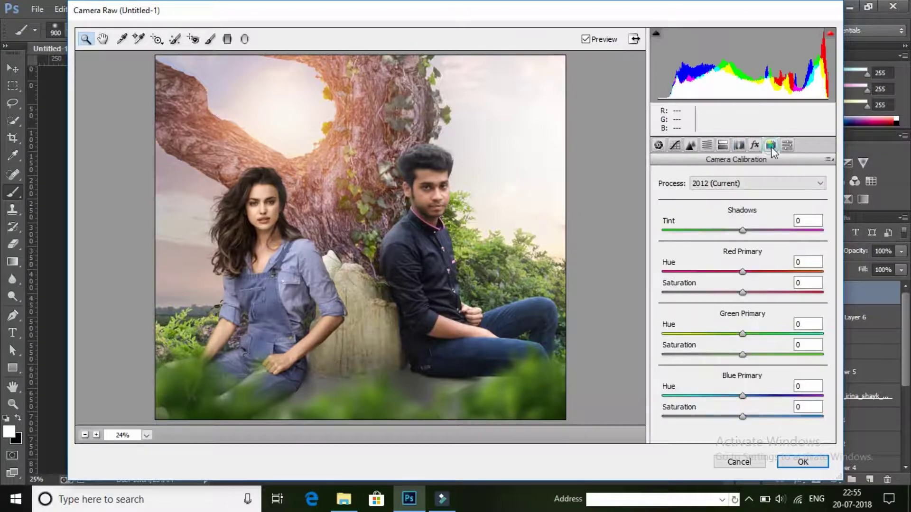
mouse_move(742, 230)
left_mouse_down()
mouse_move(716, 231)
mouse_move(745, 236)
left_mouse_up()
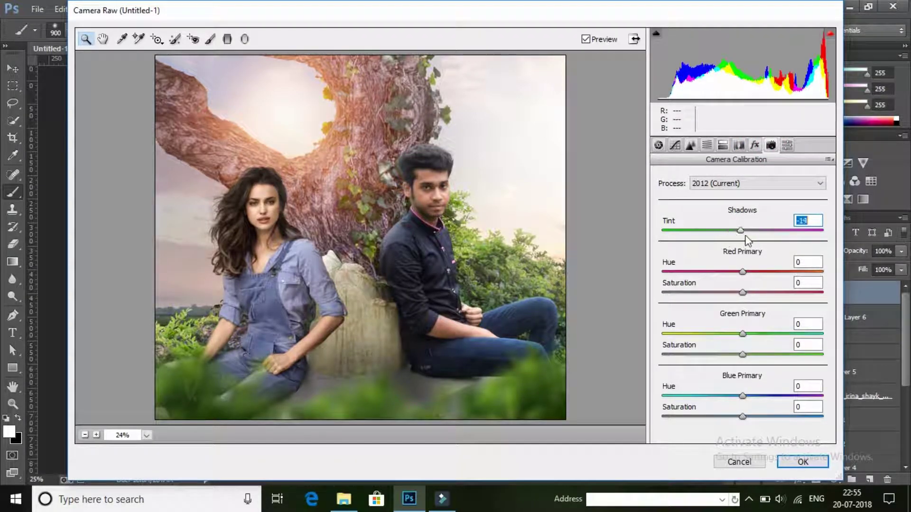
left_click(660, 146)
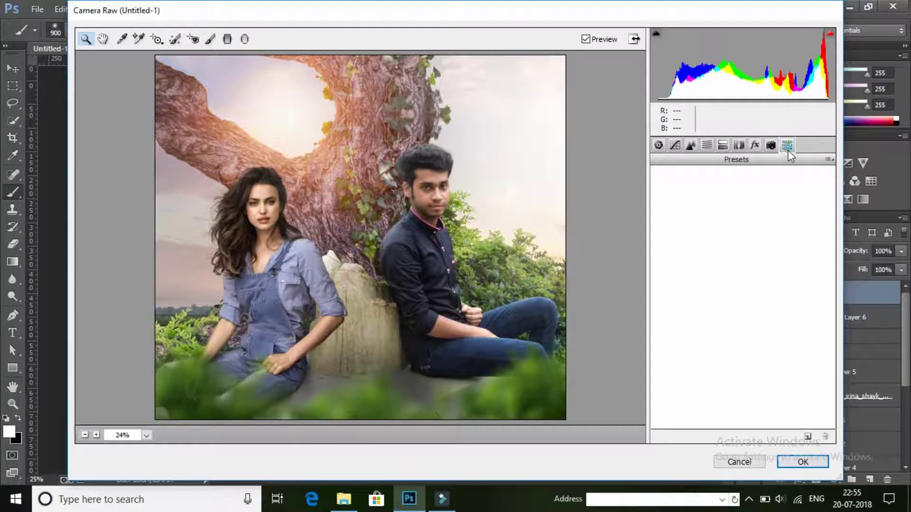
left_click(669, 146)
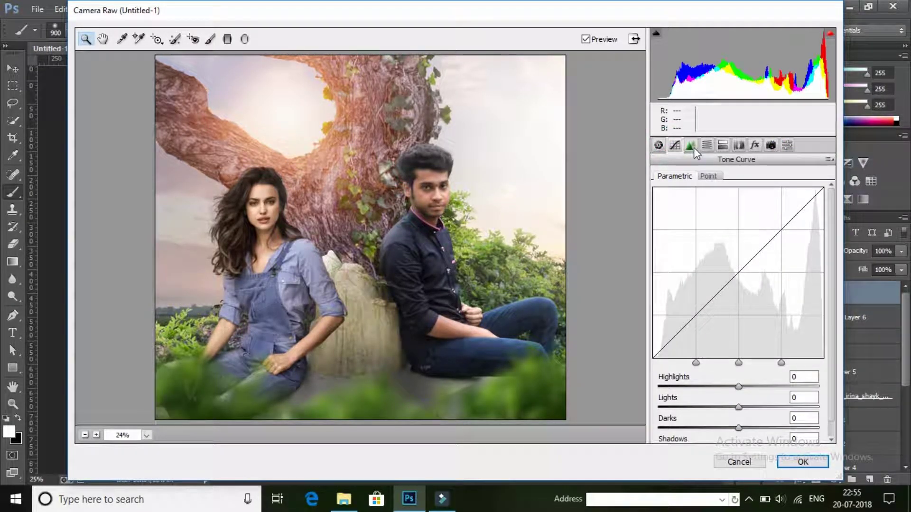
left_click(691, 145)
left_click(788, 462)
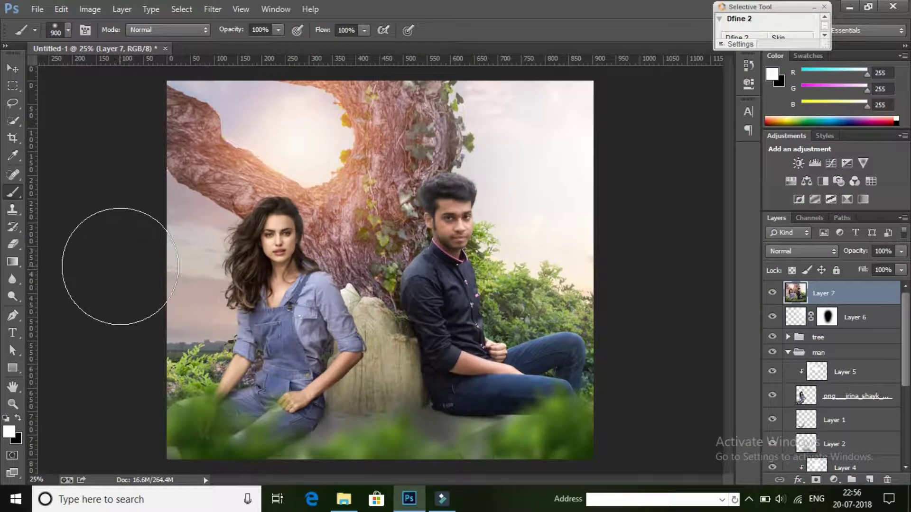
In Color Balance, warm Layer 7's midtones toward red
left_click(89, 9)
mouse_move(109, 43)
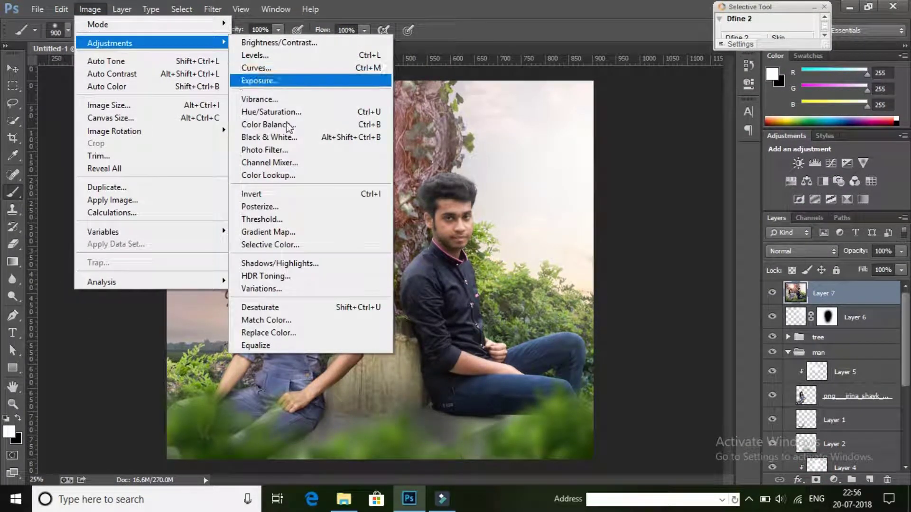
left_click(284, 126)
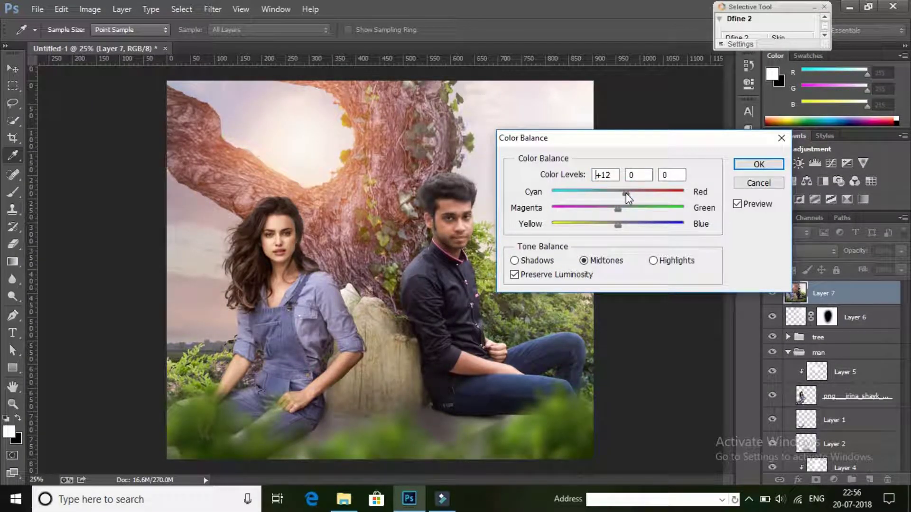
left_click(625, 193)
left_click_drag(622, 211, 625, 229)
left_click(617, 226)
Shift the highlights slightly toward cyan, set the shadows to -1, +1, +4, and apply
left_click(654, 261)
mouse_move(617, 194)
left_mouse_down()
mouse_move(624, 209)
mouse_move(614, 225)
left_mouse_up()
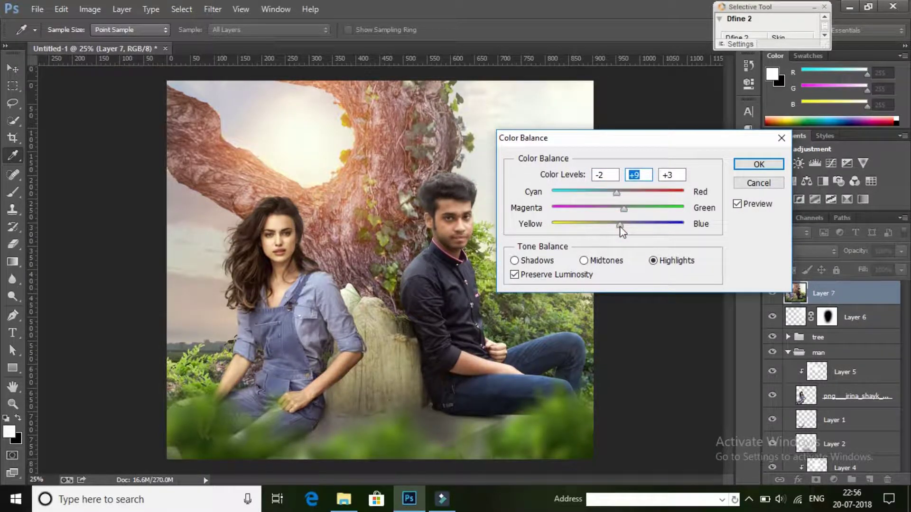
left_click(514, 261)
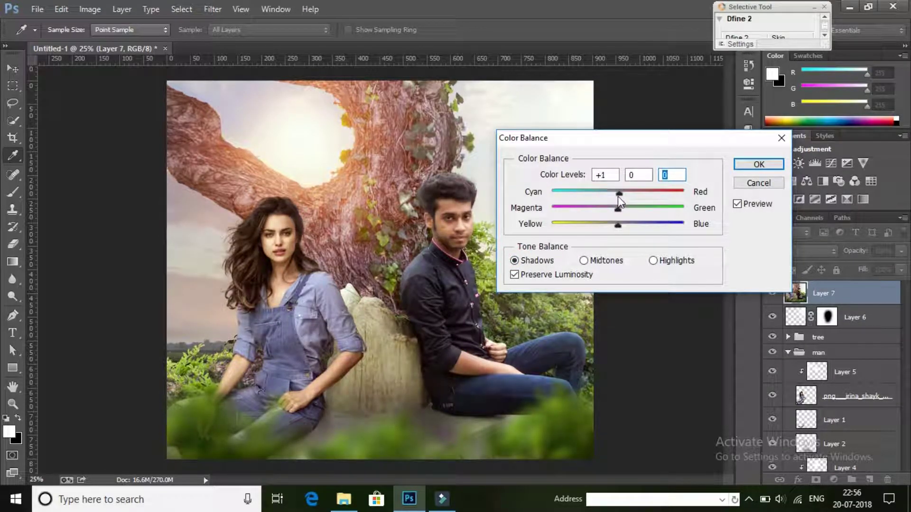
left_click_drag(619, 196, 621, 211)
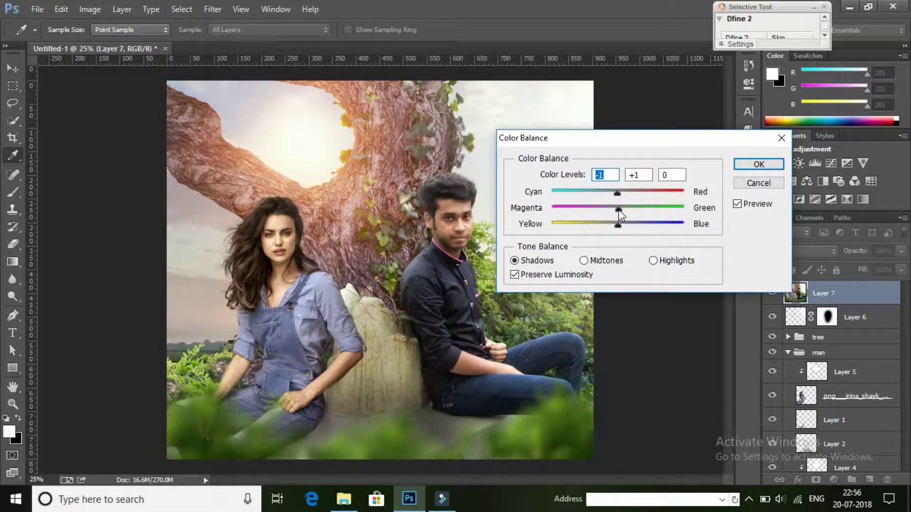
left_click(619, 210)
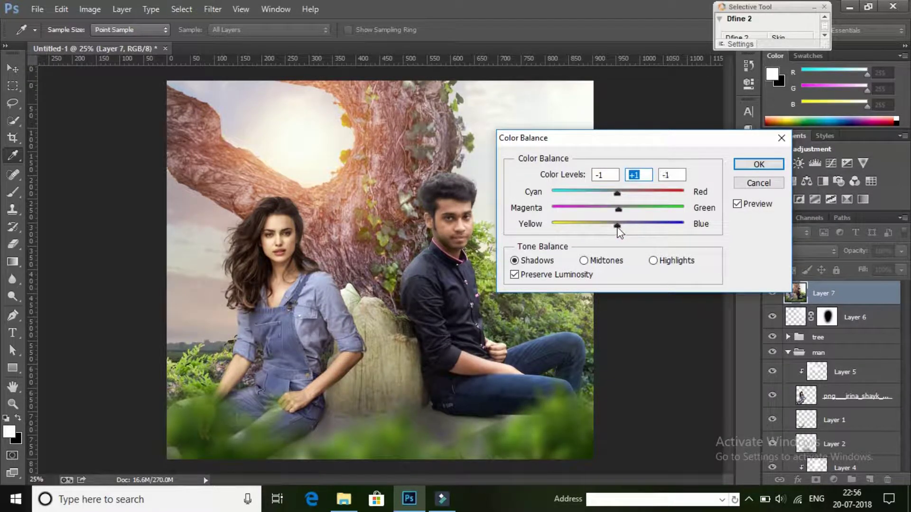
left_click_drag(621, 230, 623, 231)
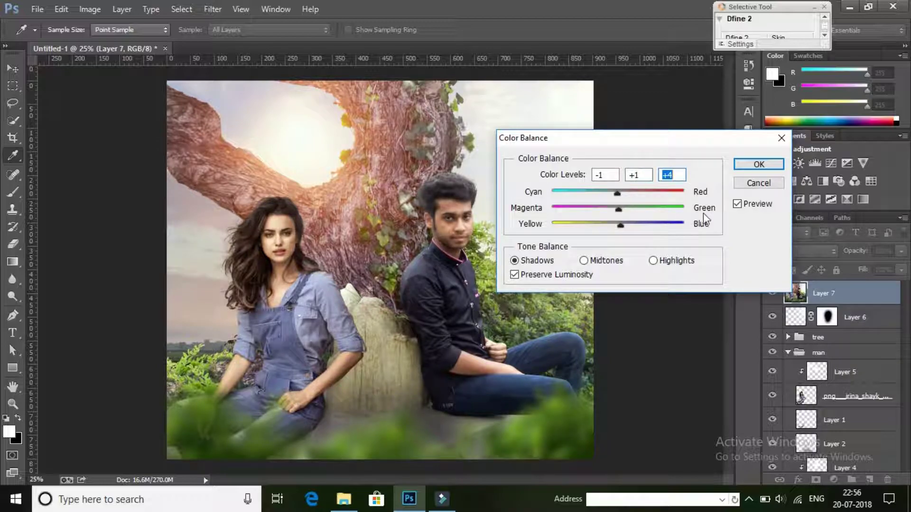
left_click(739, 205)
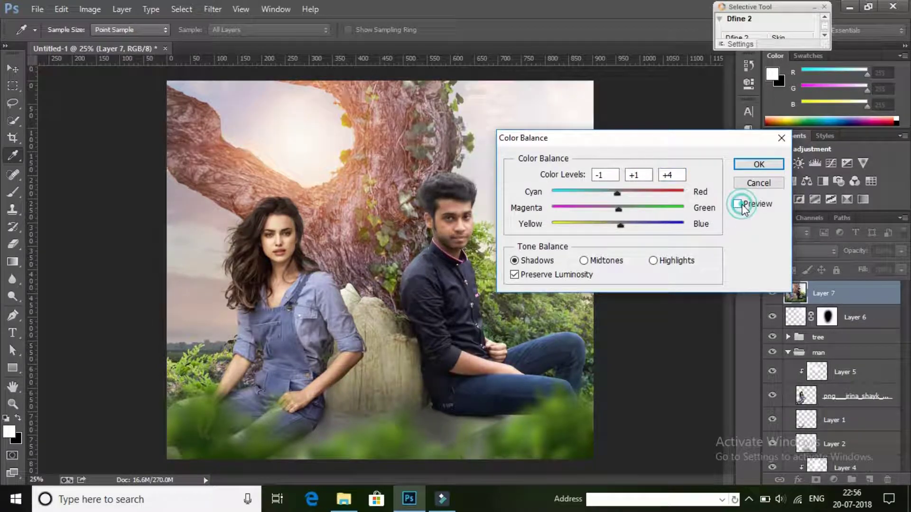
left_click(761, 163)
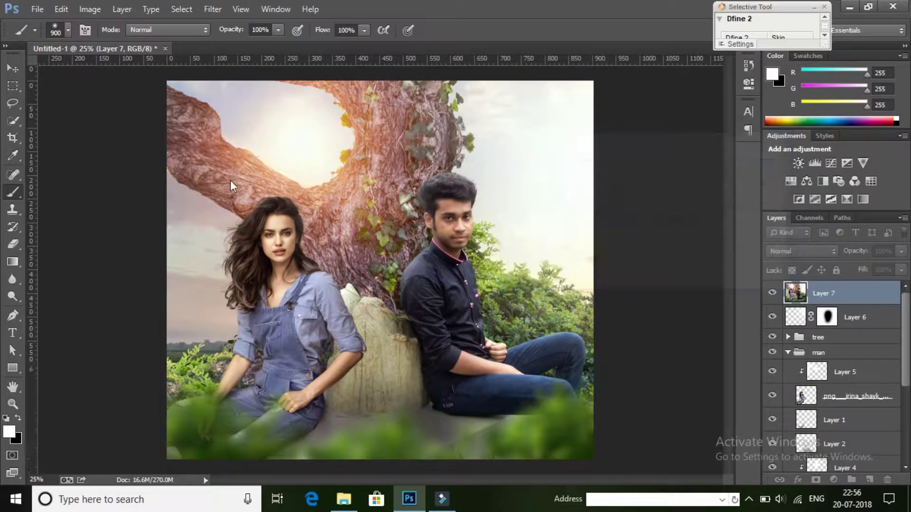
Give Layer 7 a slight Vibrance boost of +3
left_click(90, 9)
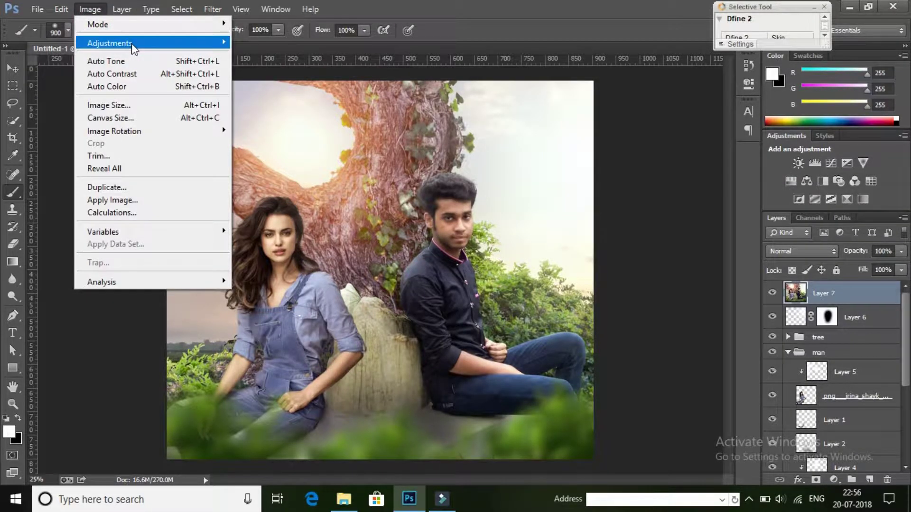
left_click(255, 99)
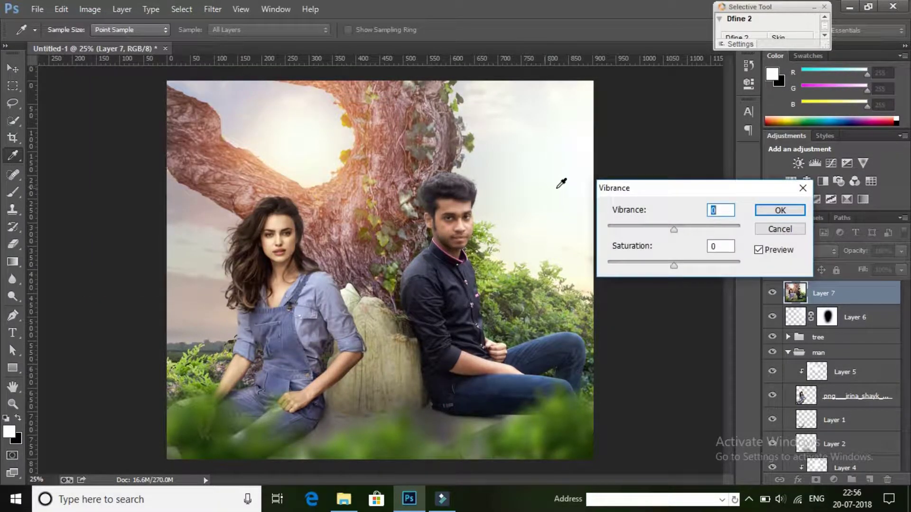
left_click_drag(673, 230, 684, 232)
left_click(772, 213)
key("b")
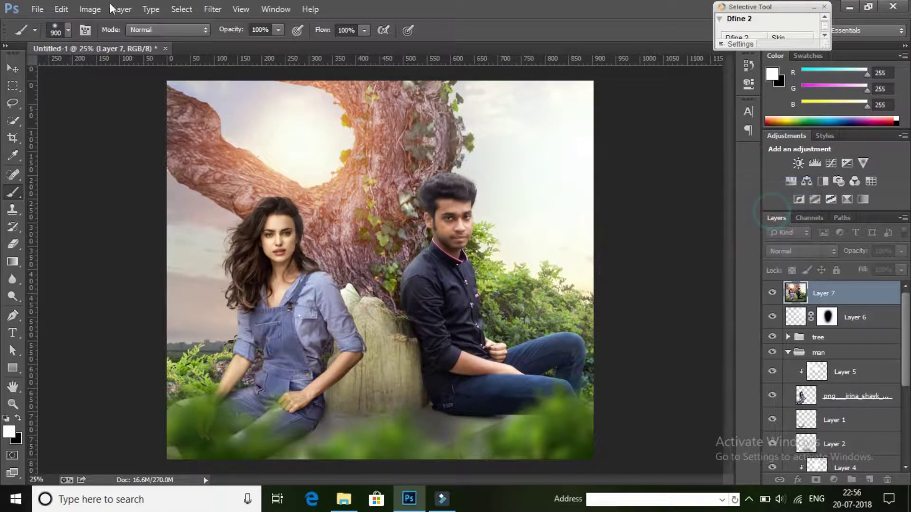
Bring the Image > Adjustments list back up
left_click(94, 9)
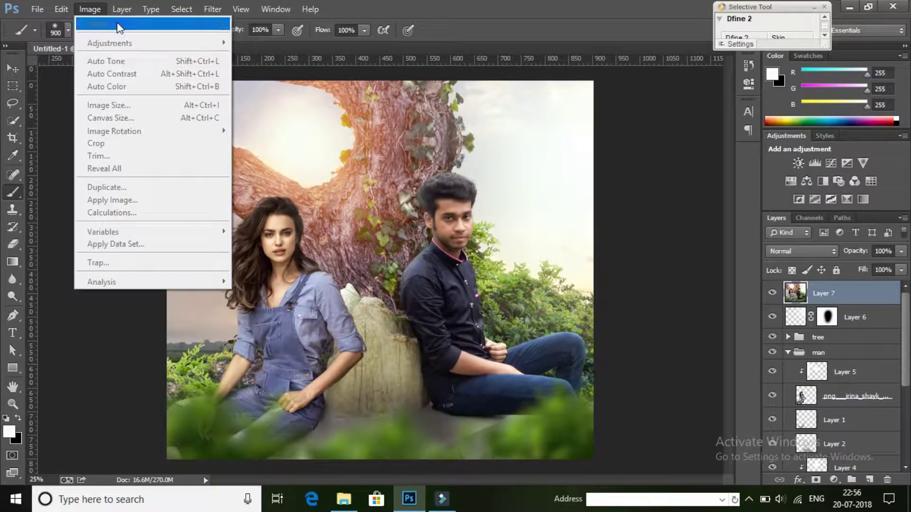
left_click(573, 3)
left_click(90, 9)
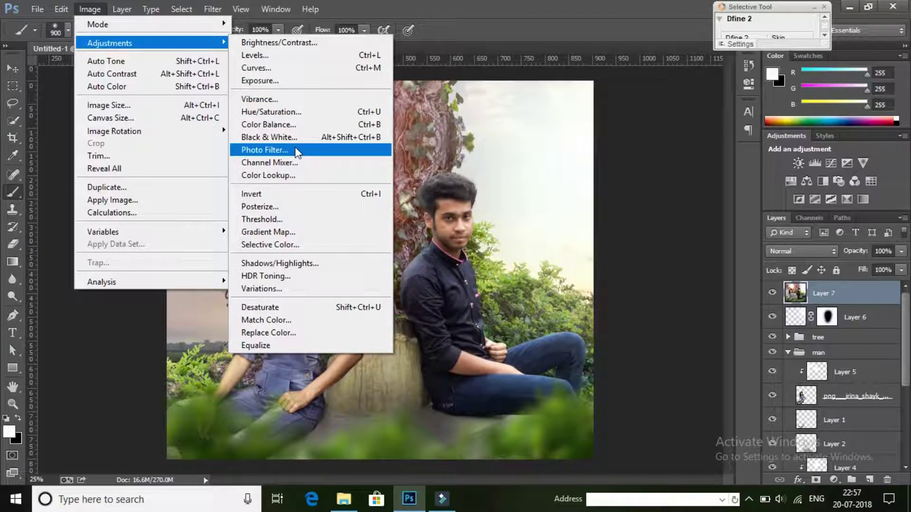
Apply a pale light-blue Photo Filter at reduced density to Layer 7
left_click(296, 151)
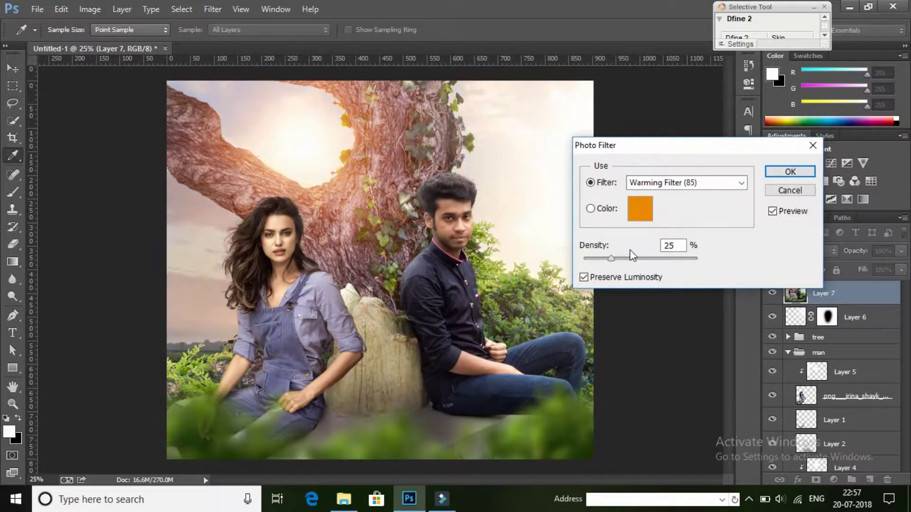
left_click(644, 217)
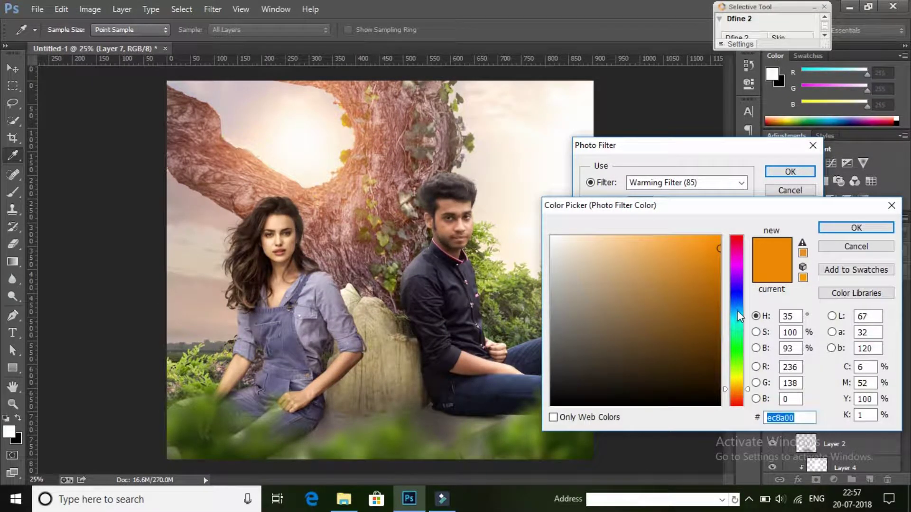
mouse_move(737, 310)
left_mouse_down()
mouse_move(738, 328)
mouse_move(735, 314)
left_mouse_up()
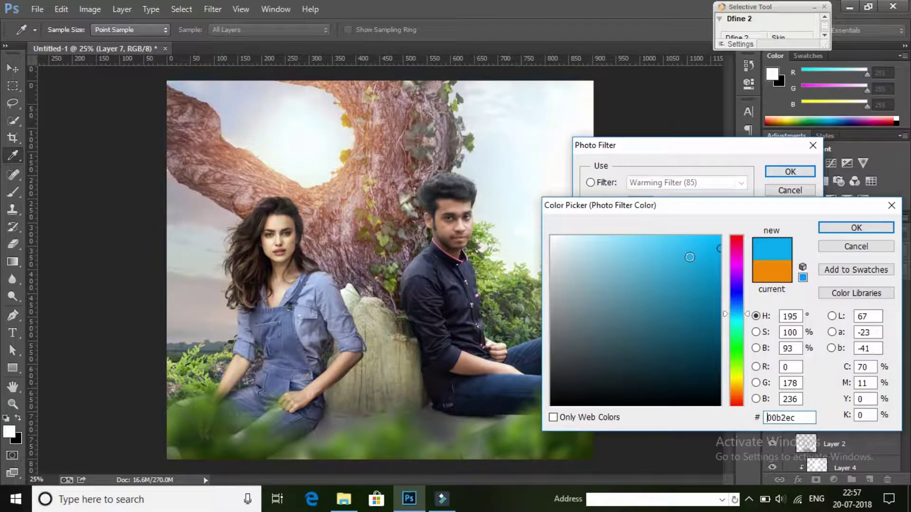
left_click(648, 250)
left_click_drag(649, 250, 619, 239)
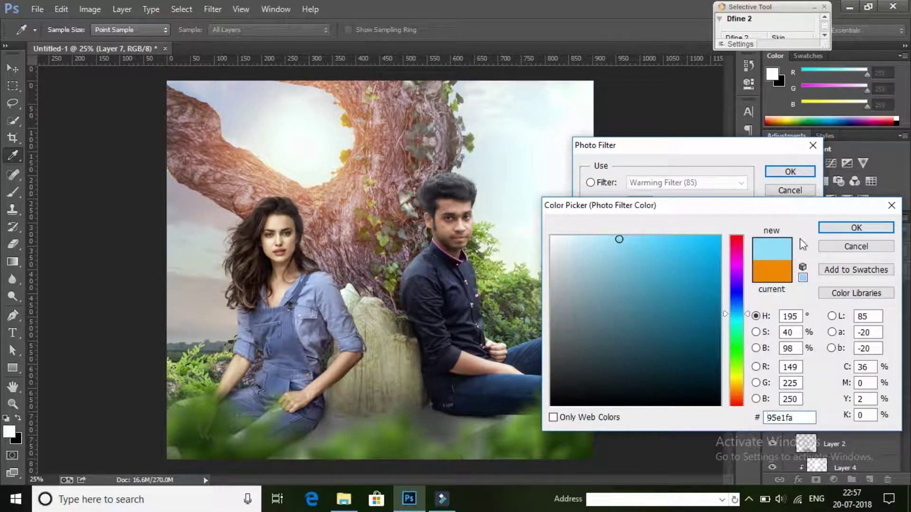
left_click(857, 227)
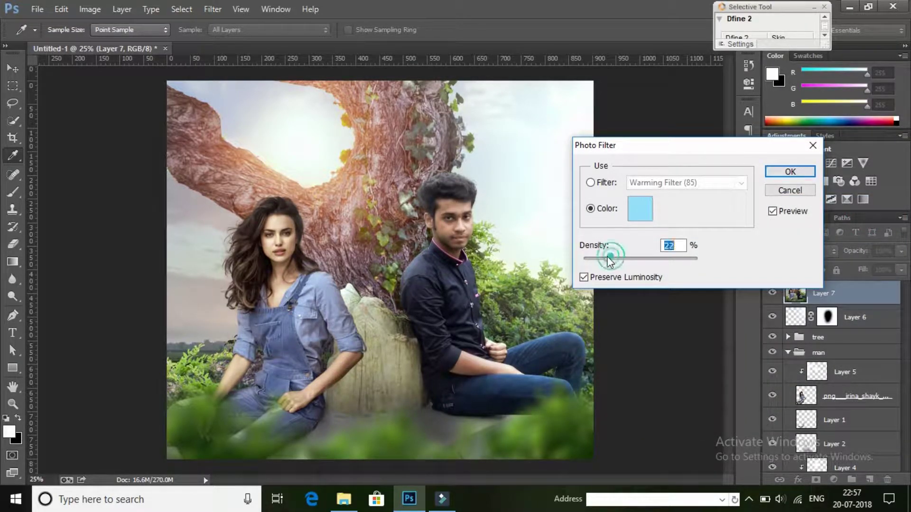
left_click_drag(612, 258, 605, 256)
left_click(790, 172)
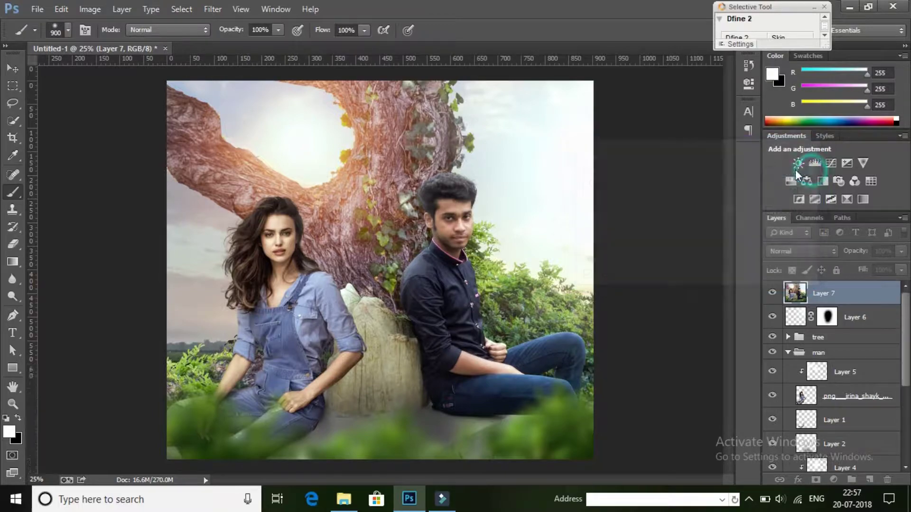
left_click(87, 7)
mouse_move(110, 43)
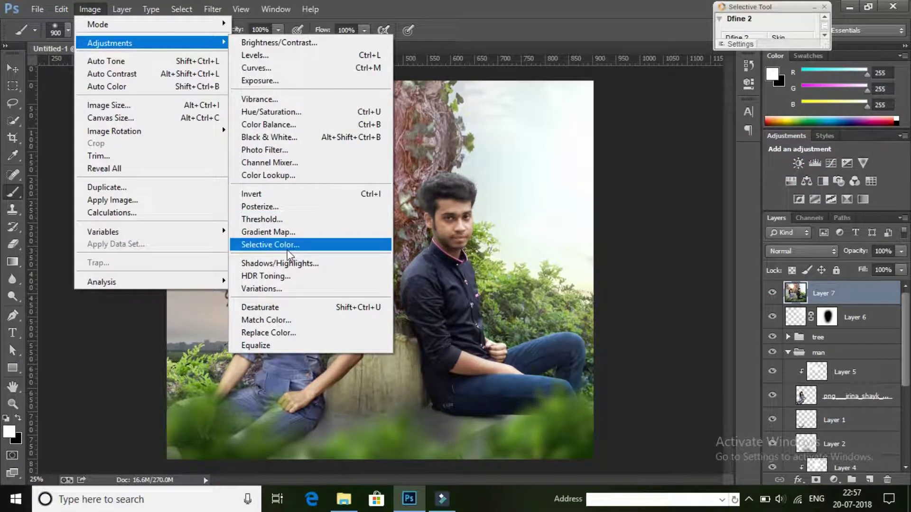
In Selective Color, adjust black, yellow and cyan for Reds, then black and cyan for Yellows
left_click(284, 246)
mouse_move(675, 313)
left_mouse_down()
mouse_move(665, 311)
mouse_move(689, 319)
left_mouse_up()
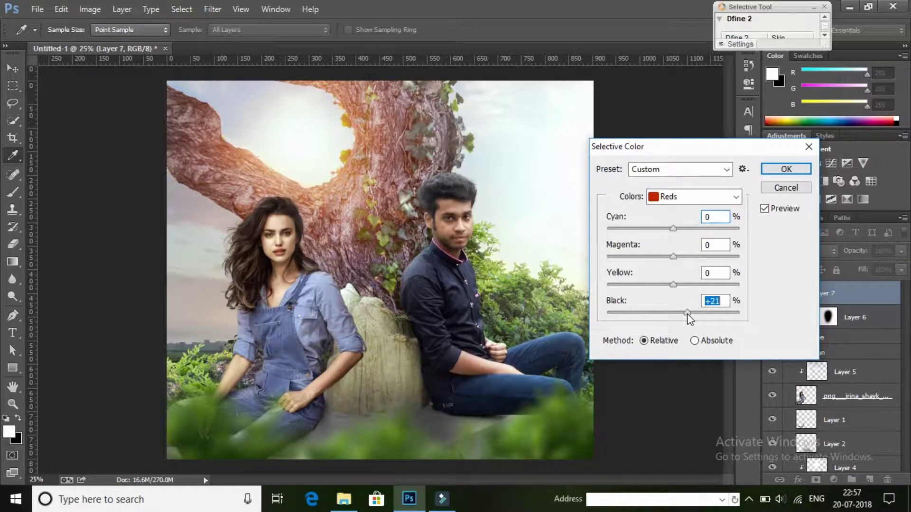
left_click_drag(673, 285, 682, 283)
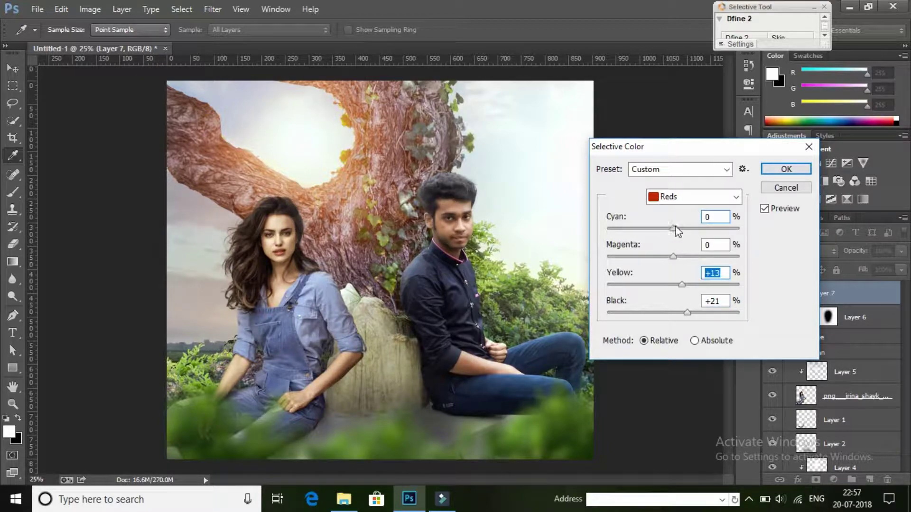
left_click_drag(673, 229, 681, 233)
left_click(683, 196)
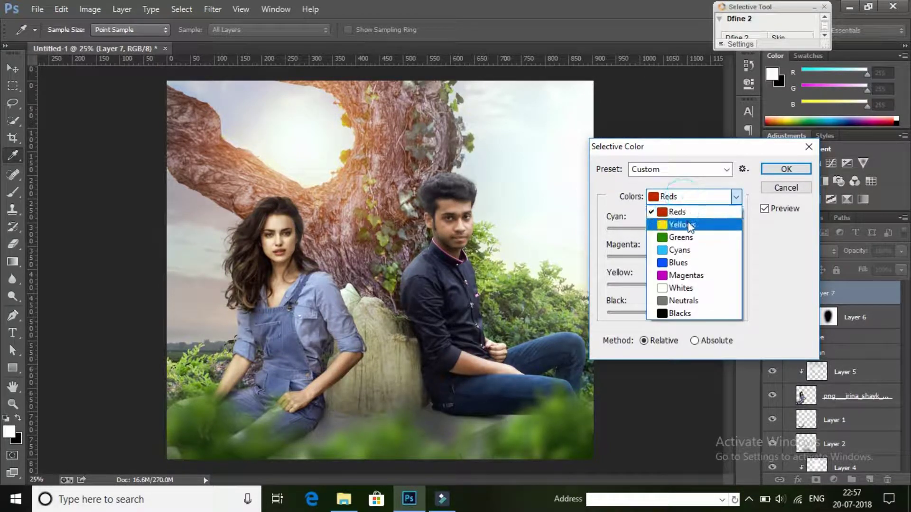
left_click(684, 222)
mouse_move(674, 314)
left_mouse_down()
mouse_move(660, 313)
mouse_move(695, 285)
left_mouse_up()
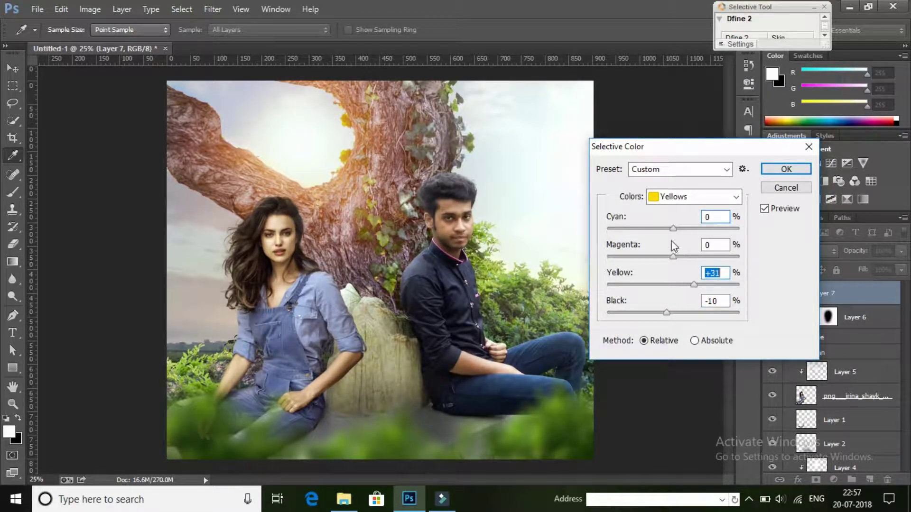
left_click(674, 229)
Set the Greens to cyan +3, yellow +13, black -8 and preview the result
left_click(685, 196)
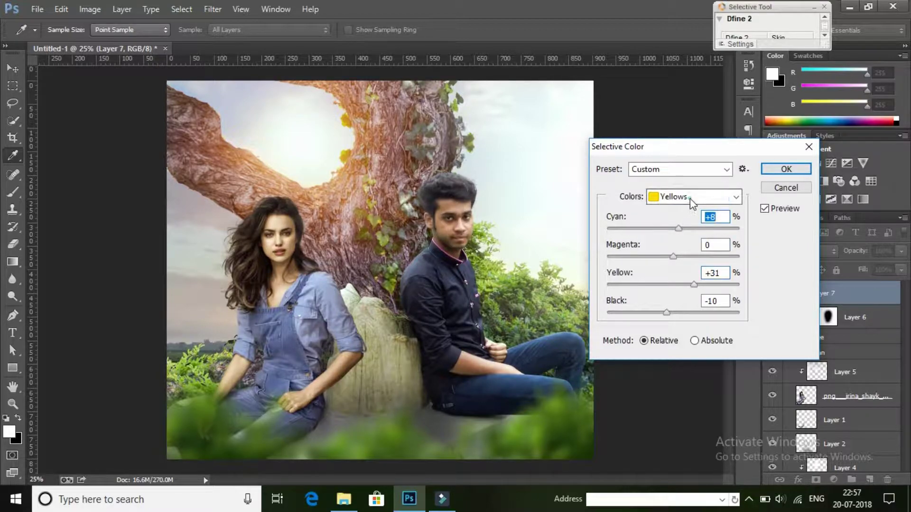
left_click(685, 238)
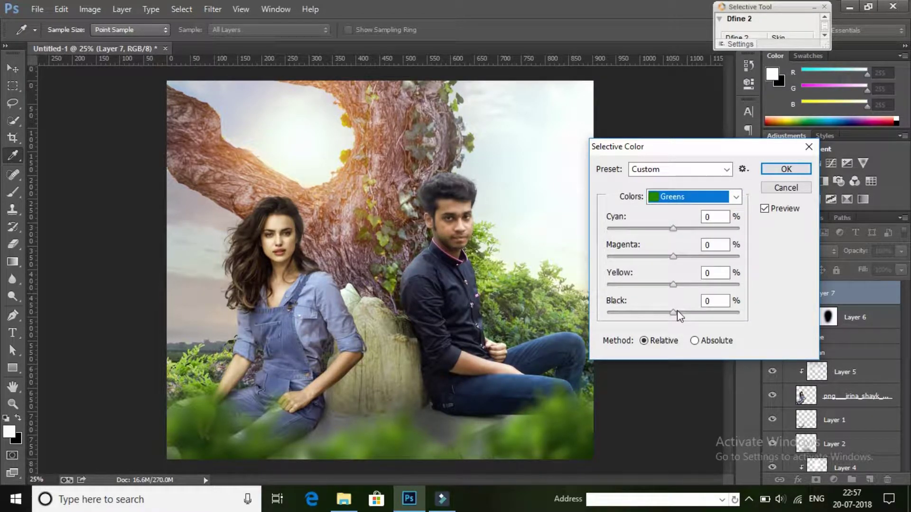
mouse_move(673, 312)
left_mouse_down()
mouse_move(681, 314)
mouse_move(674, 317)
left_mouse_up()
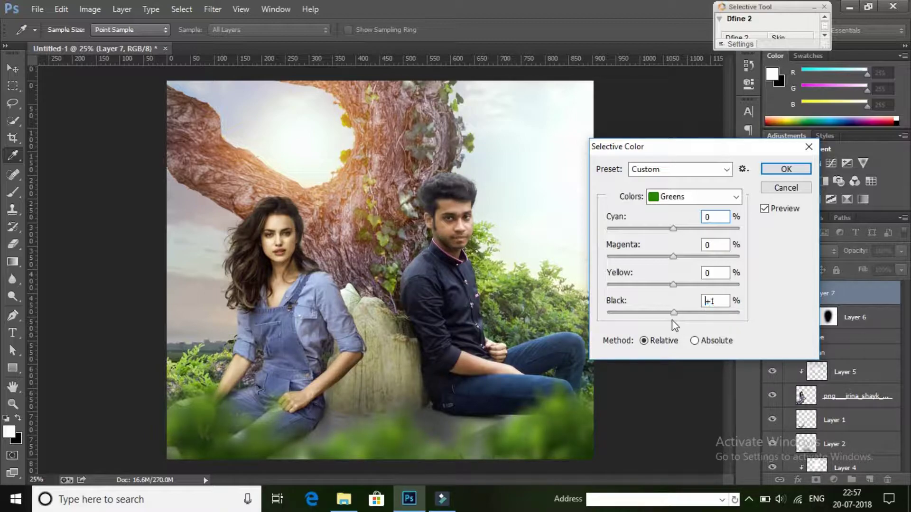
left_click_drag(672, 284, 682, 285)
left_click_drag(673, 230, 677, 230)
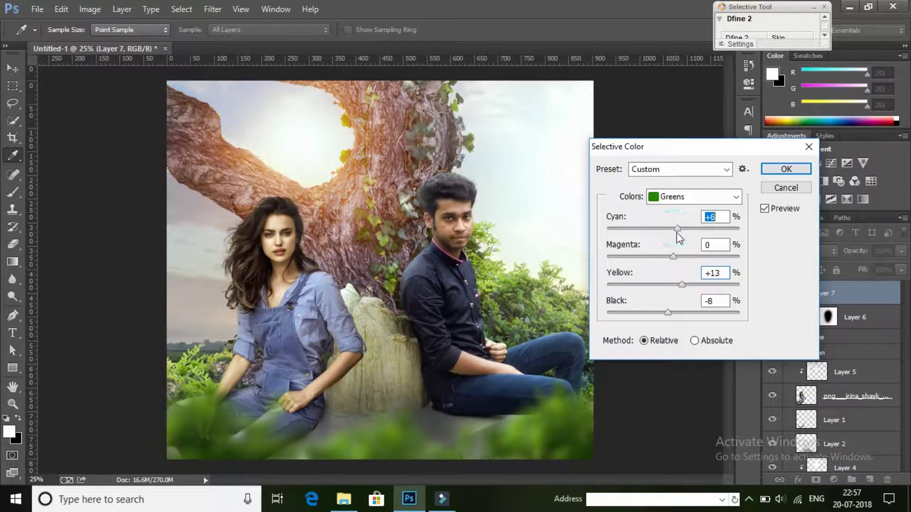
left_click(765, 209)
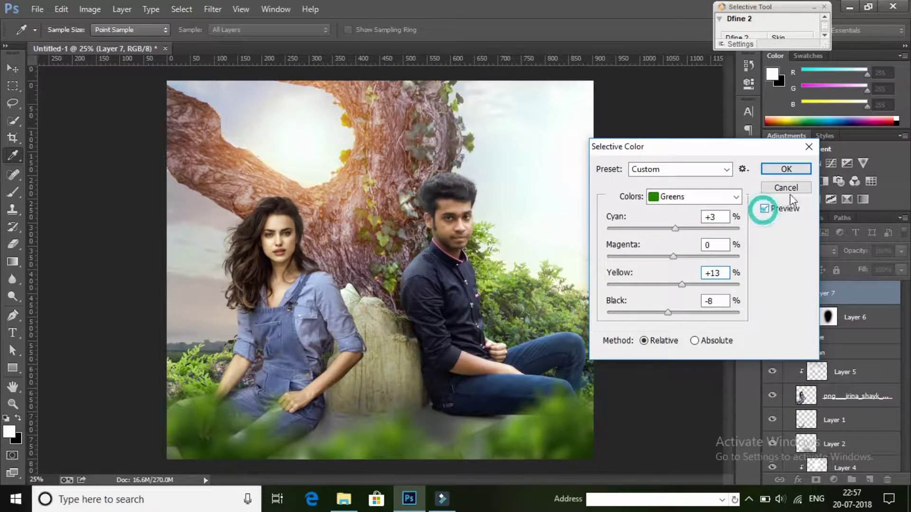
Commit the Selective Color changes and add light Camera Raw sharpening (amount 9)
left_click(787, 169)
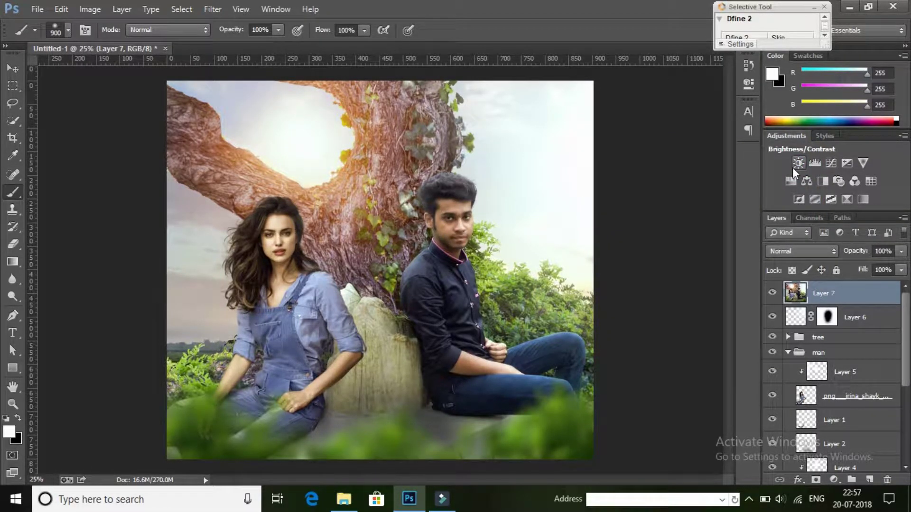
left_click(101, 9)
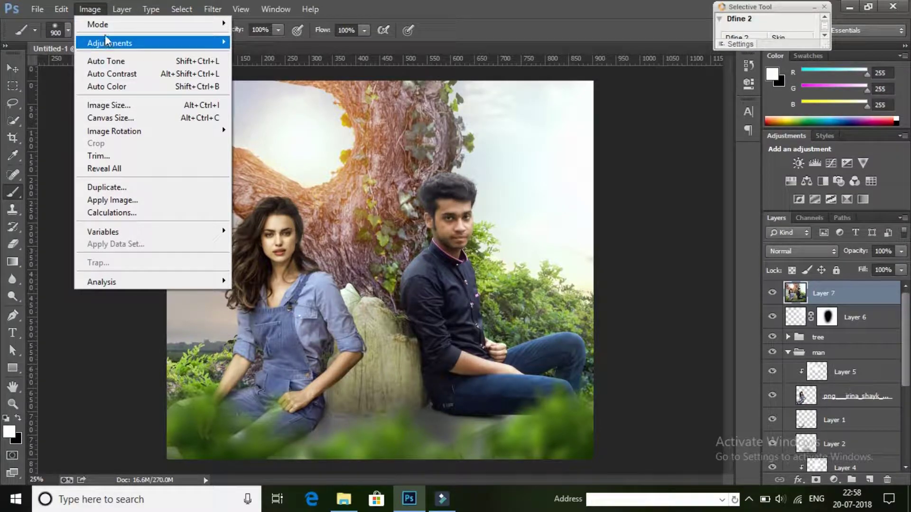
left_click(213, 9)
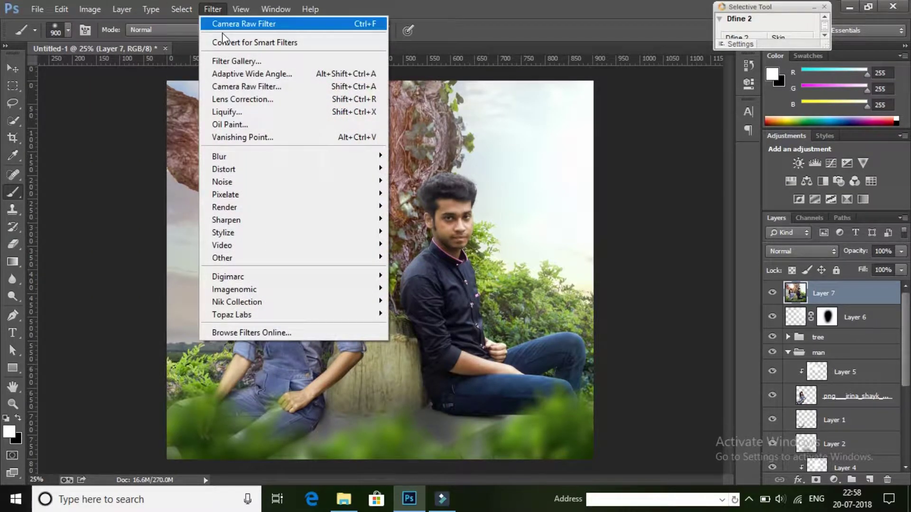
left_click(274, 90)
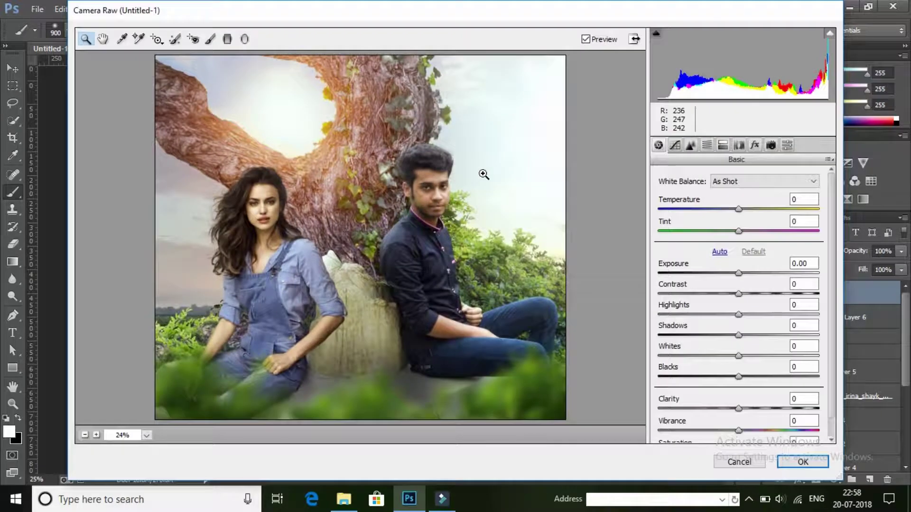
left_click(723, 146)
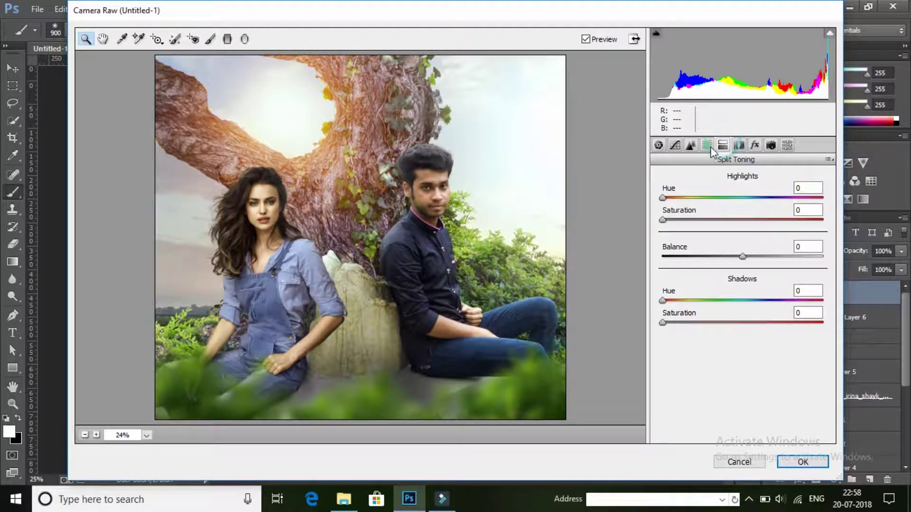
left_click(707, 145)
left_click(687, 148)
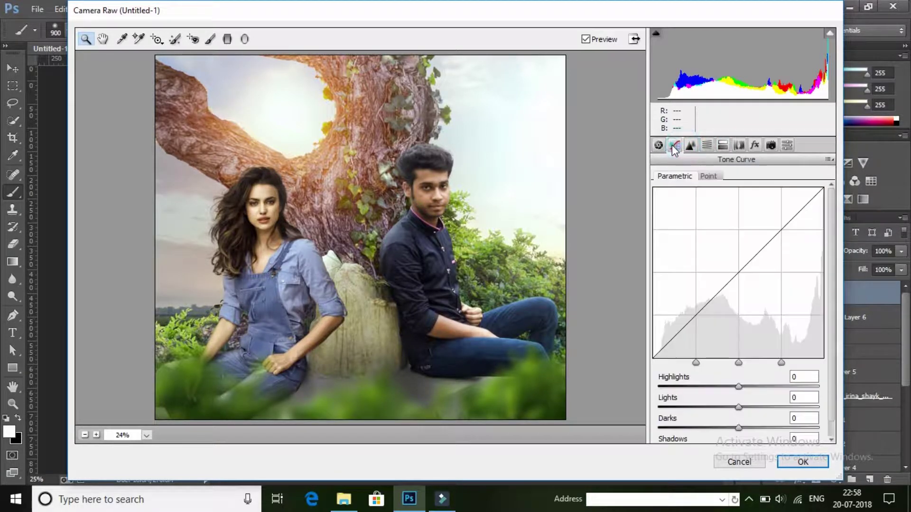
left_click(691, 145)
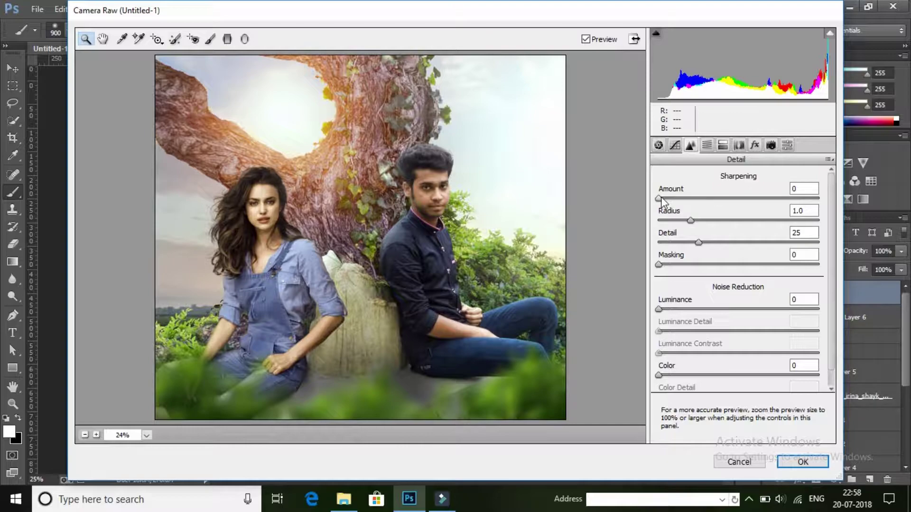
left_click_drag(661, 199, 670, 200)
Raise HSL luminance for Reds to +4 and Oranges to +21, then apply Camera Raw
left_click(290, 207)
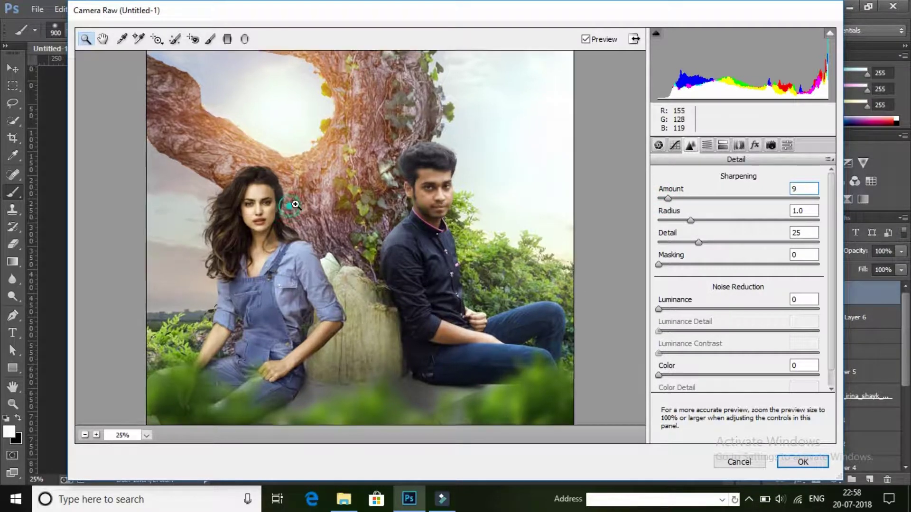
right_click(483, 181)
left_click(517, 261)
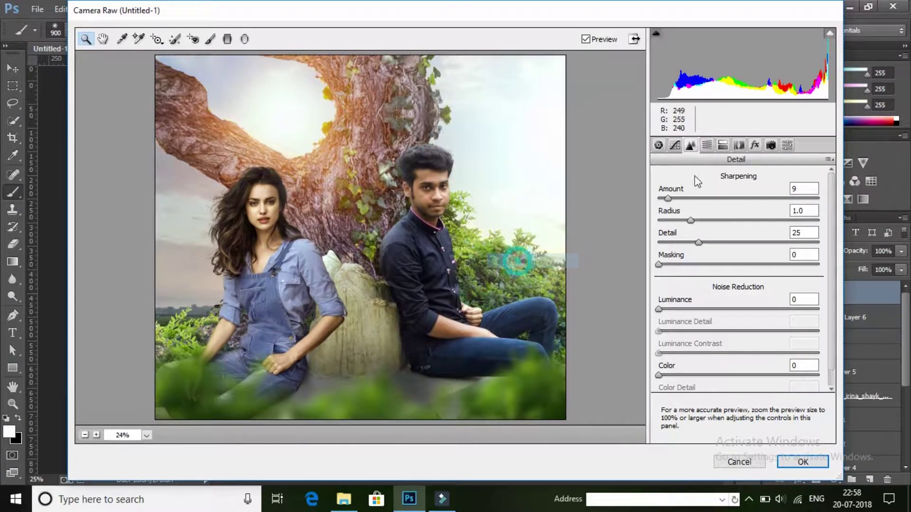
left_click(674, 145)
left_click(707, 145)
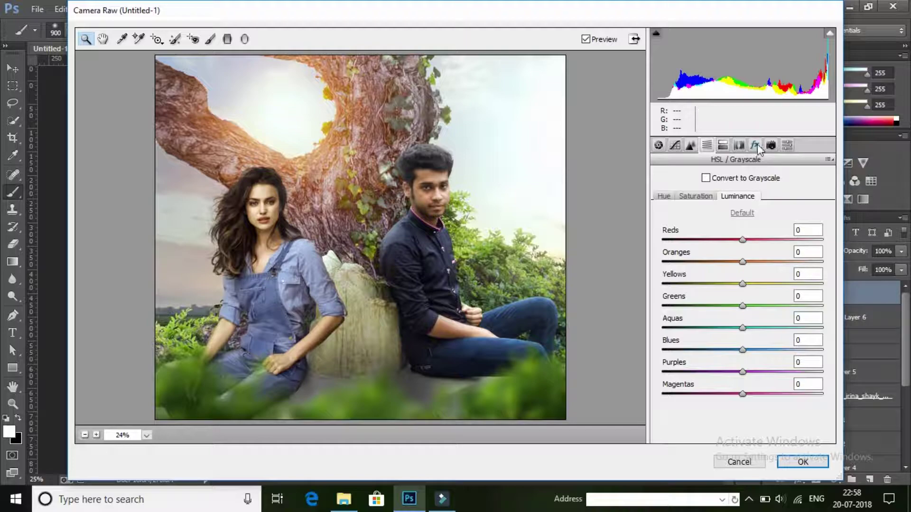
left_click_drag(744, 240, 765, 272)
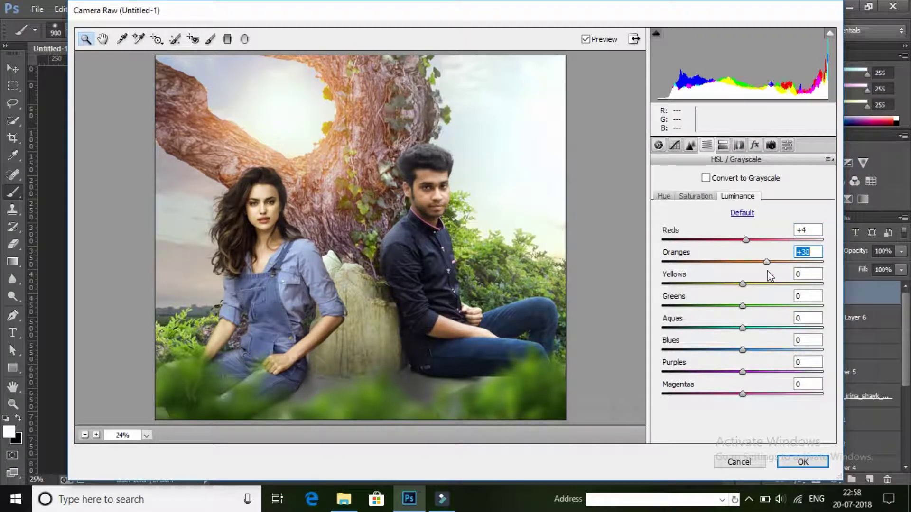
left_click(802, 462)
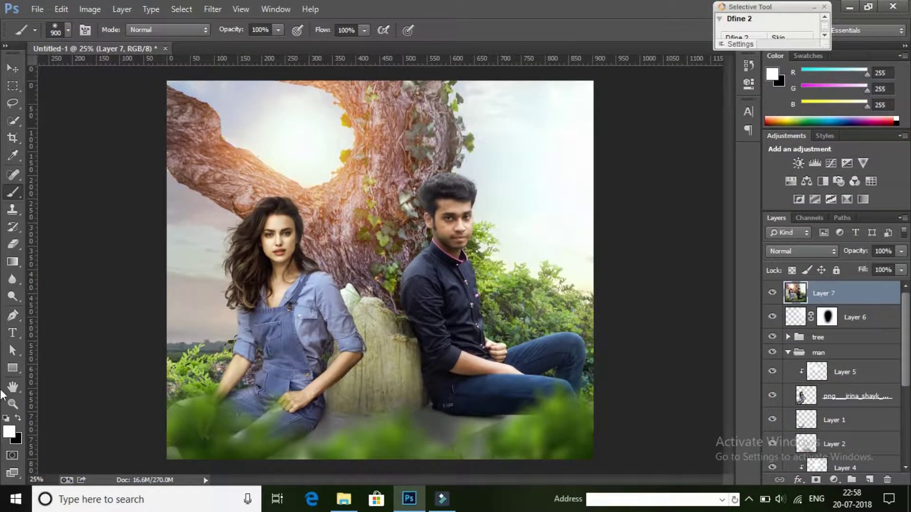
Zoom out to see the whole composite
left_click(12, 404)
right_click(433, 194)
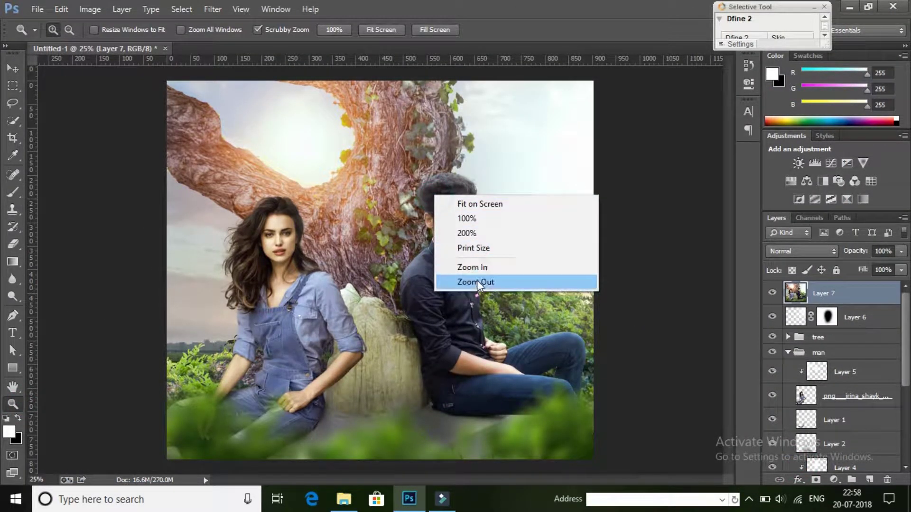
left_click(477, 280)
left_click(431, 203)
right_click(423, 219)
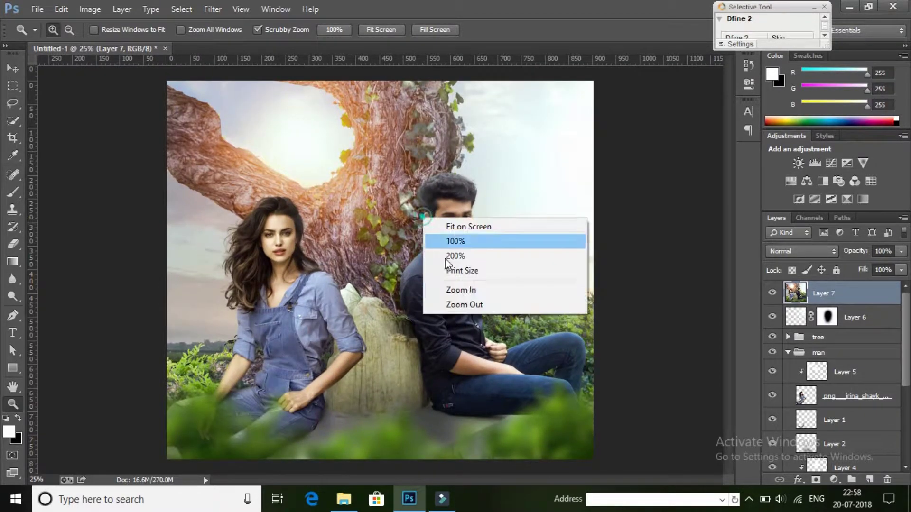
left_click(465, 304)
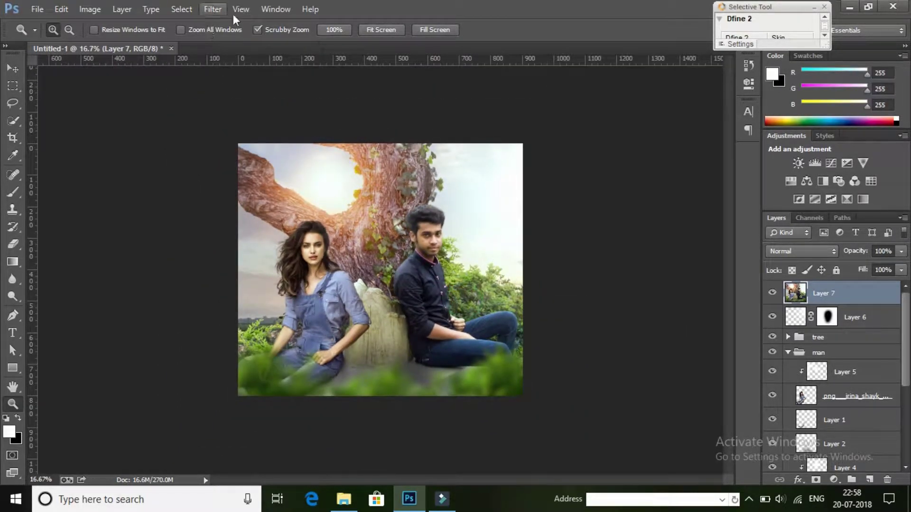
left_click(833, 480)
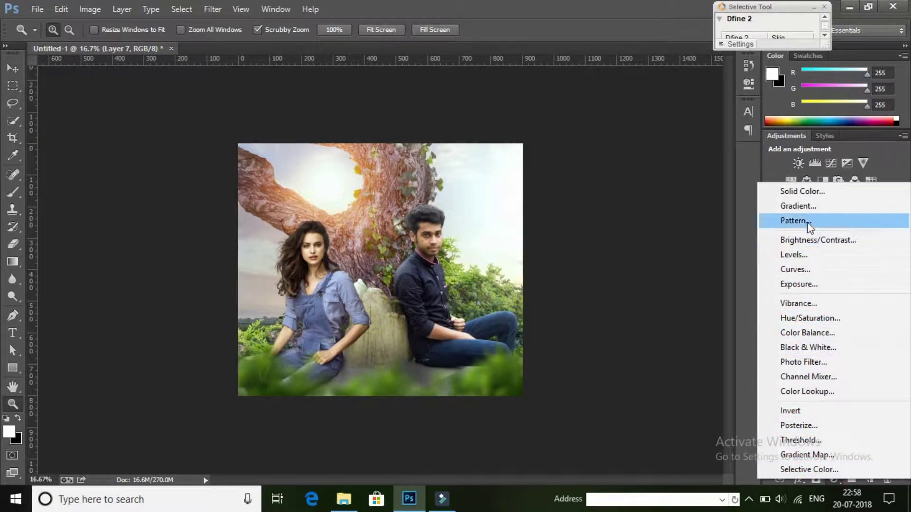
left_click(646, 2)
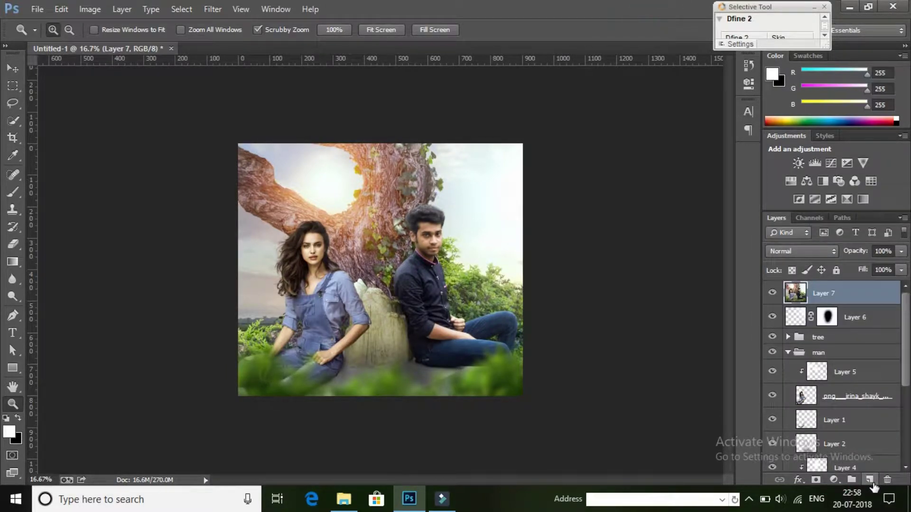
Add Layer 8 with a dark gradient from the bottom edge to mid-height at about 51% opacity
left_click(870, 480)
left_click(13, 262)
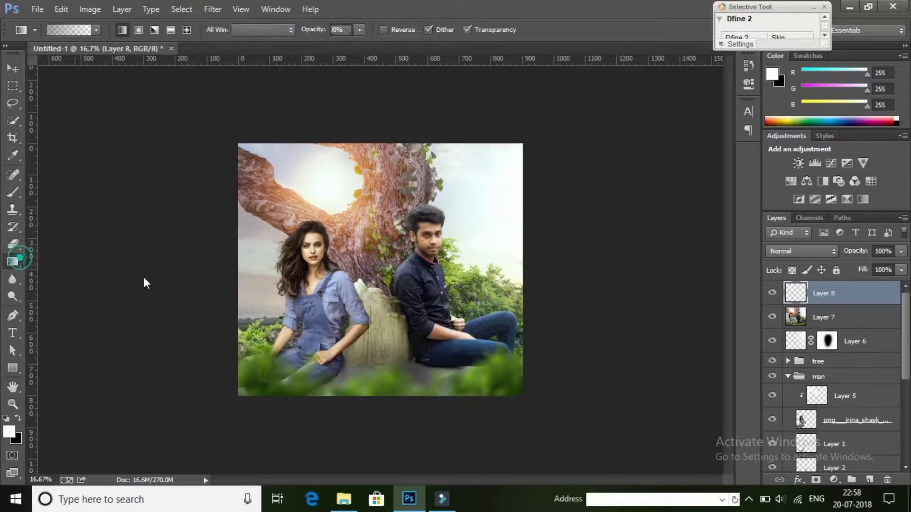
left_click(96, 29)
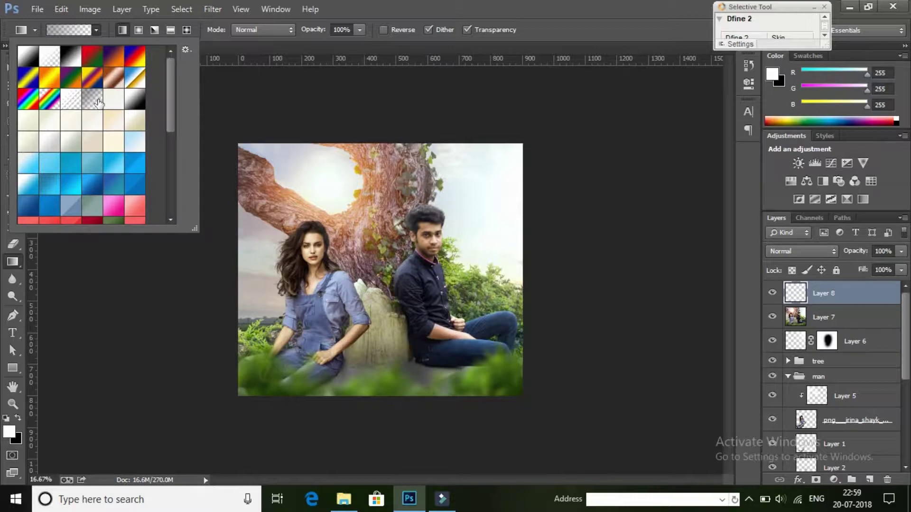
left_click(410, 346)
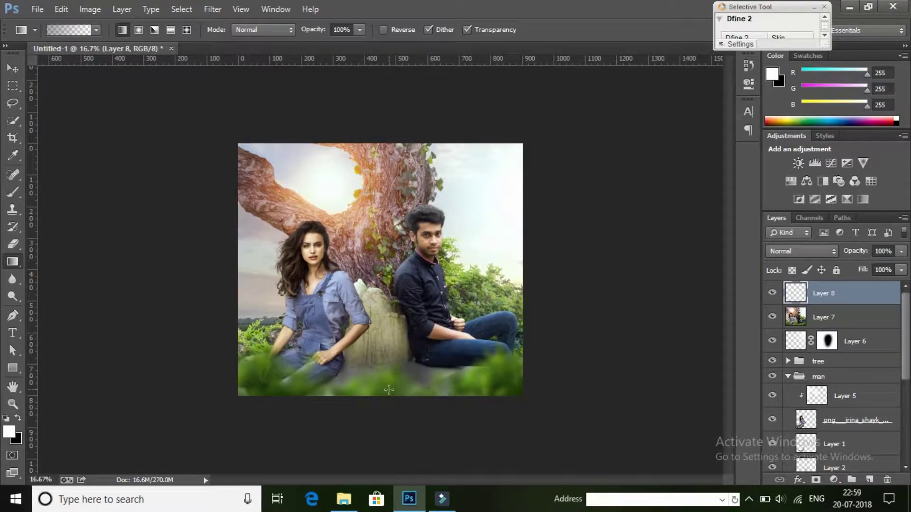
left_click_drag(389, 390, 392, 245)
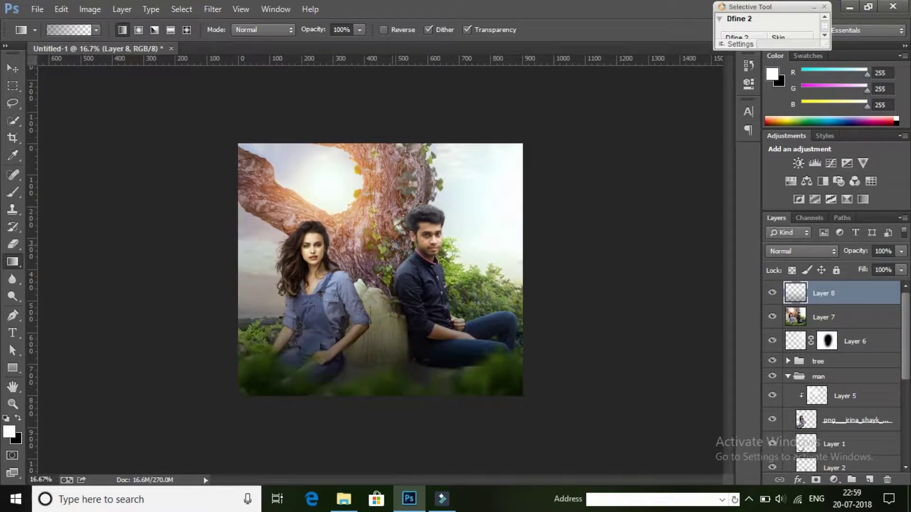
left_click_drag(860, 255, 822, 262)
Give Layer 7 a Lens Correction vignette of amount -33 with midpoint around +44
left_click(838, 322)
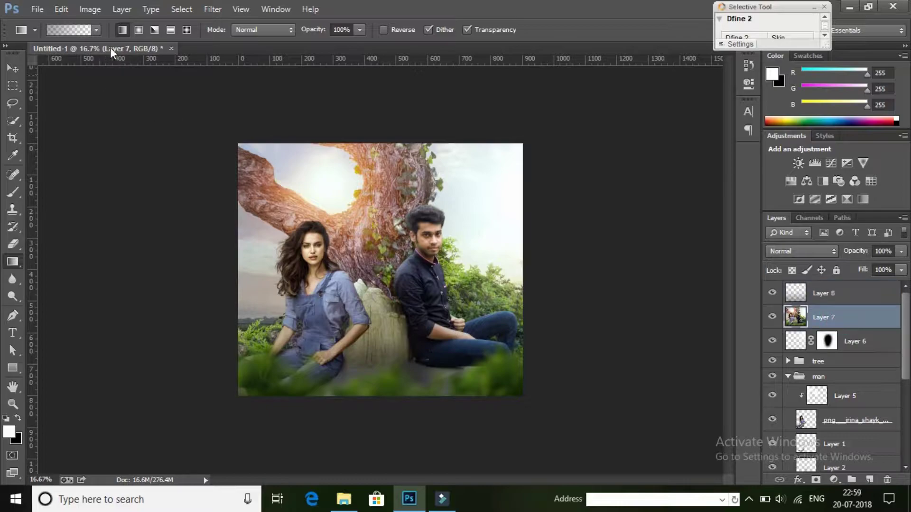
left_click(213, 9)
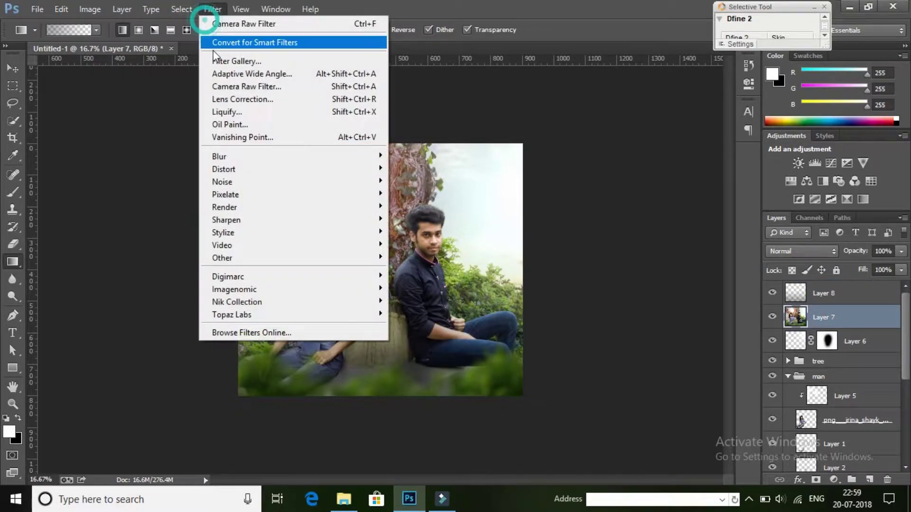
left_click(243, 99)
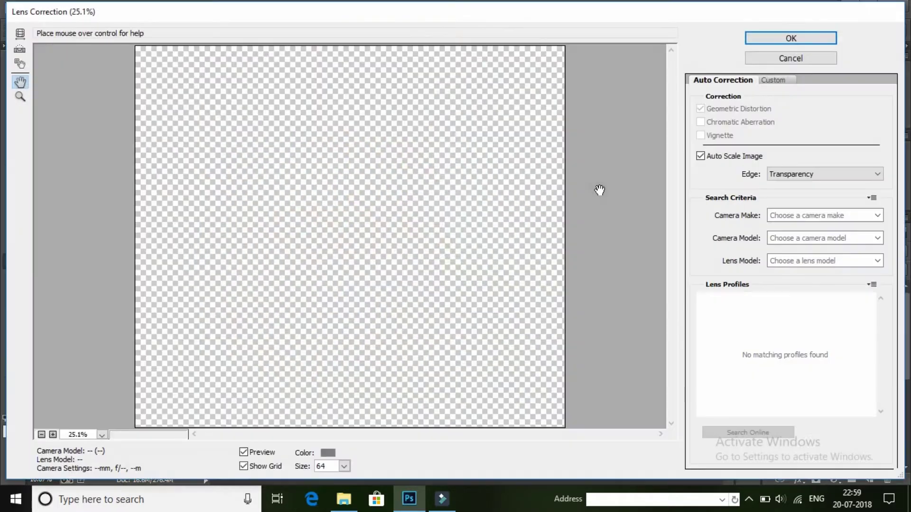
left_click(774, 83)
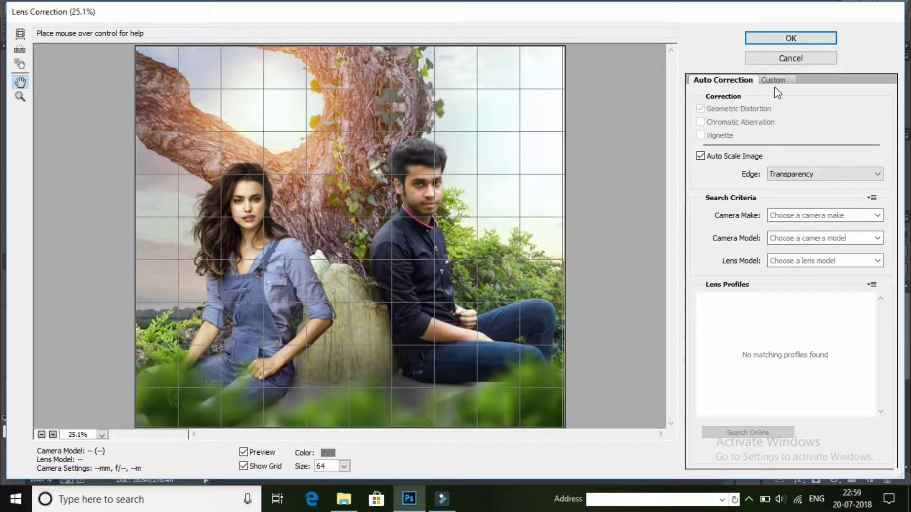
left_click(776, 90)
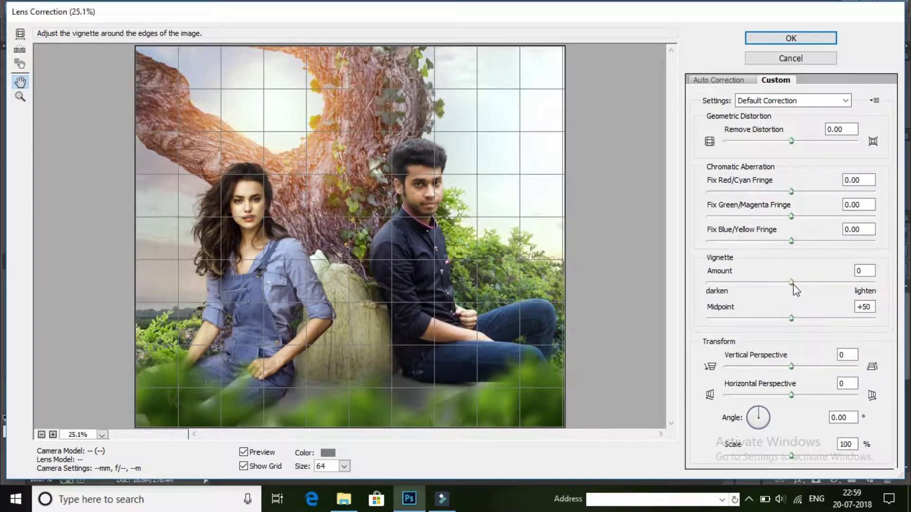
left_click_drag(792, 282, 764, 282)
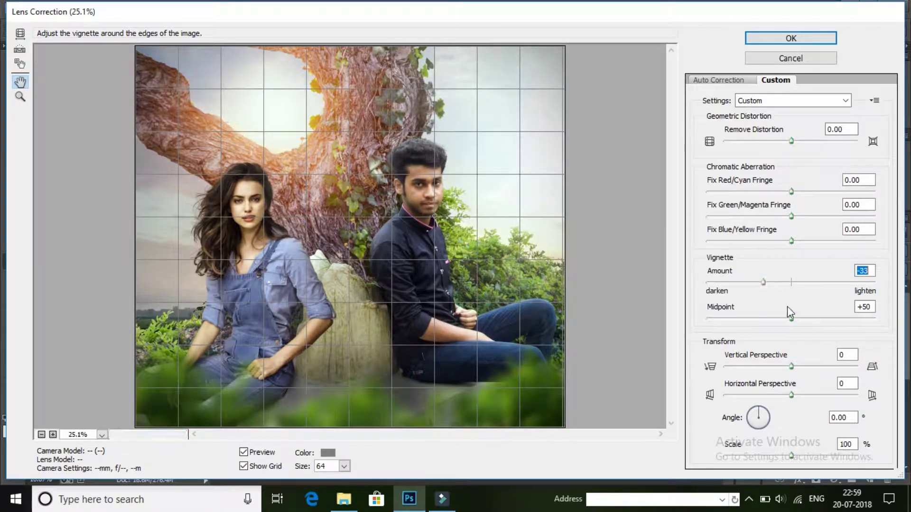
left_click_drag(791, 318, 783, 318)
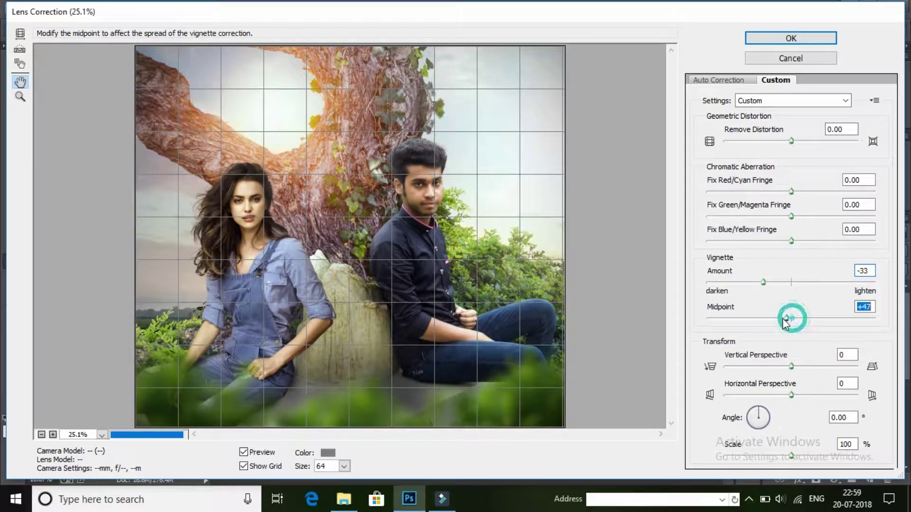
left_click(797, 38)
left_click(799, 39)
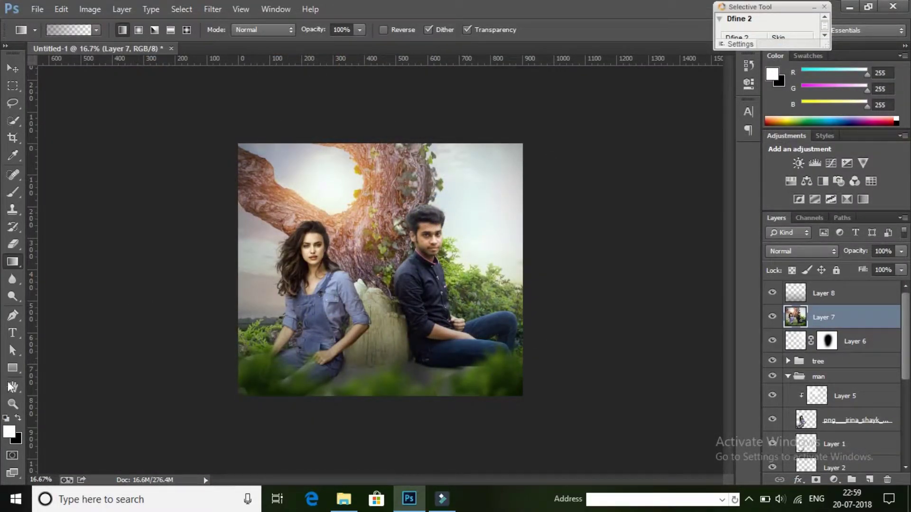
Nudge Layer 7's hue by +2 in Hue/Saturation
left_click(13, 404)
left_click(448, 237)
right_click(422, 216)
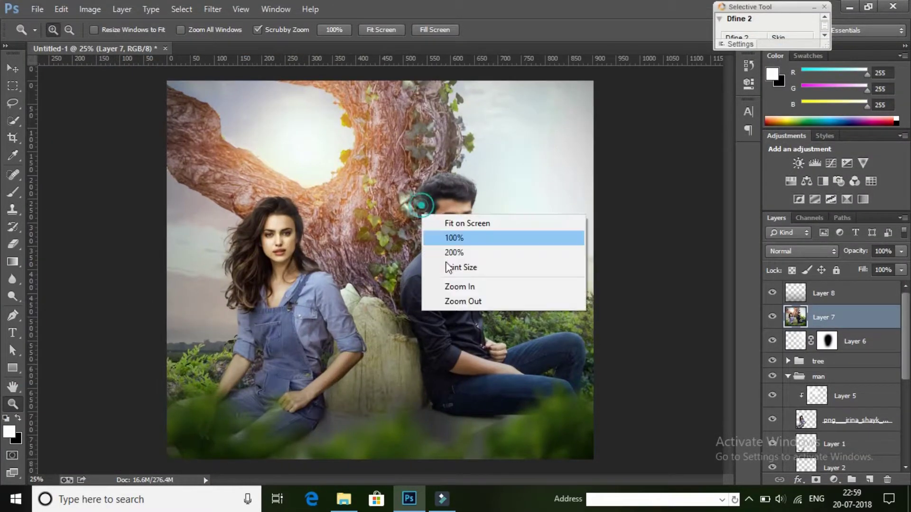
left_click(465, 302)
left_click(214, 10)
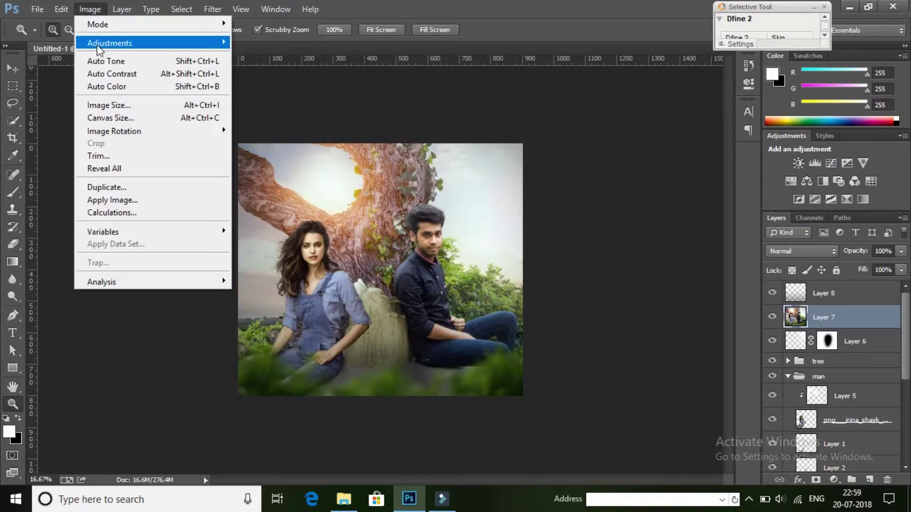
mouse_move(110, 42)
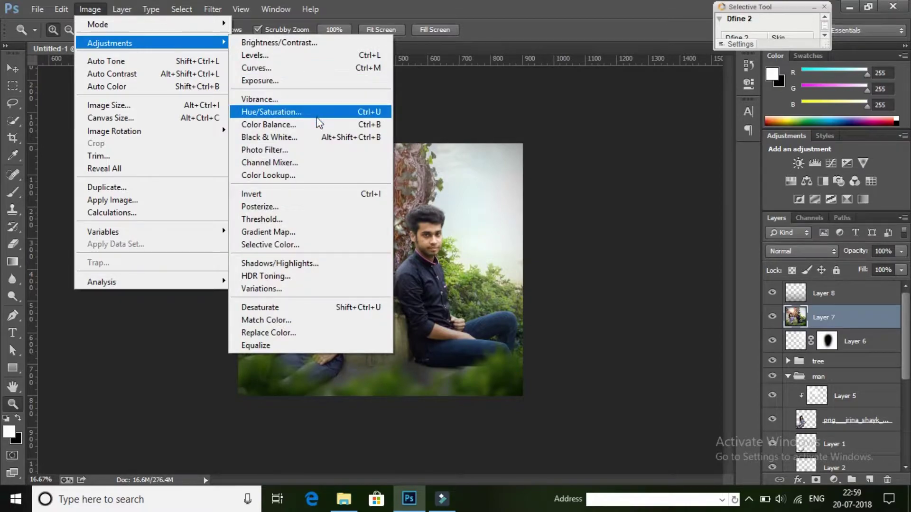
left_click(319, 113)
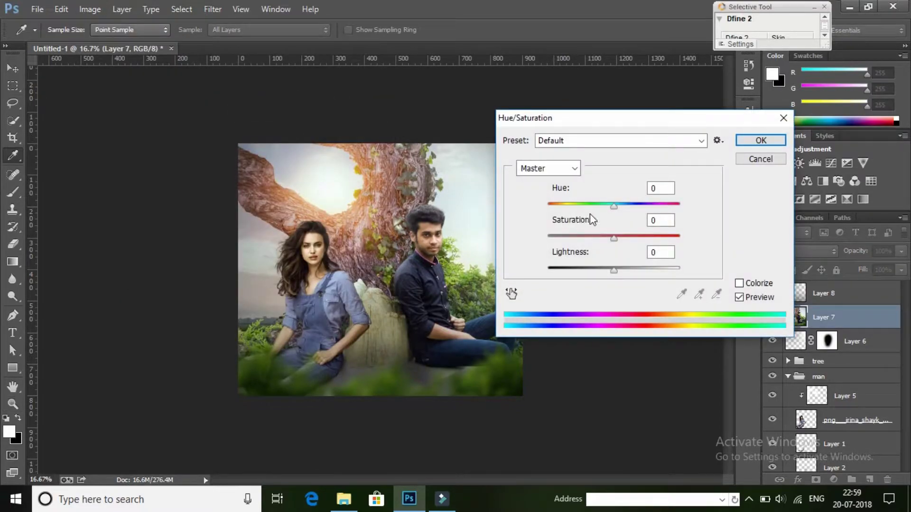
left_click_drag(610, 207, 613, 207)
left_click(759, 140)
Zoom into the composite to inspect the result
key("z")
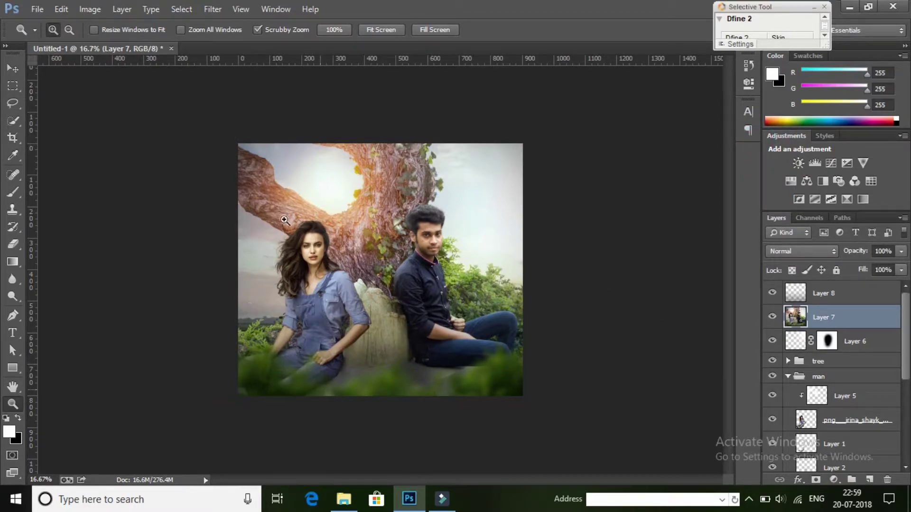
left_click(422, 194)
right_click(414, 186)
key("Escape")
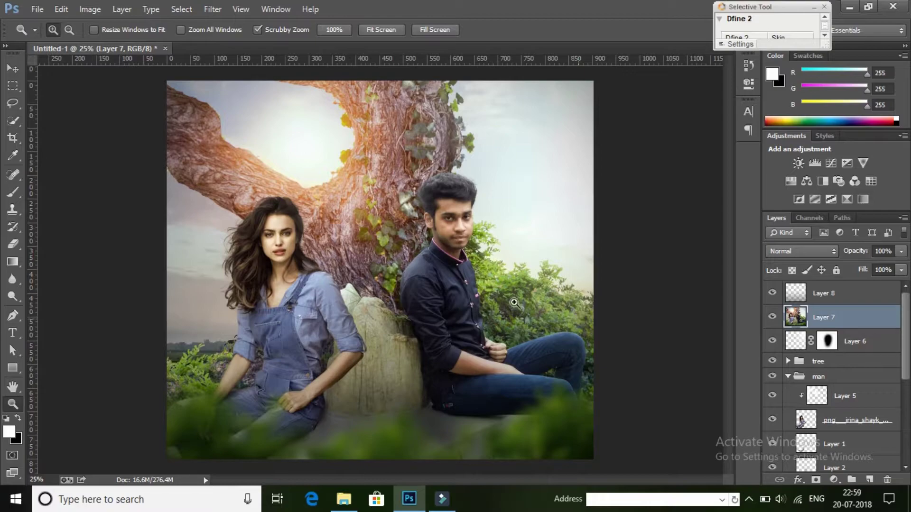
Apply Camera Raw Luminance noise reduction of about 13 and check the result at different zooms
left_click(214, 9)
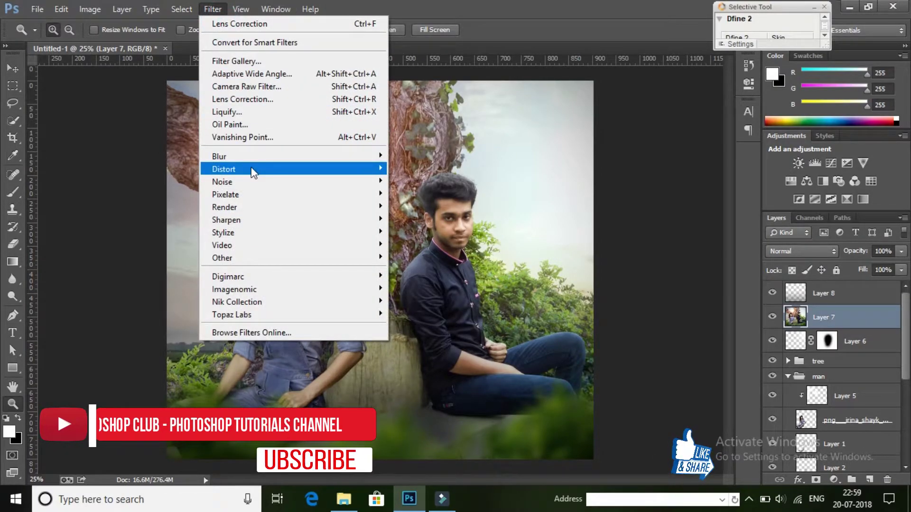
left_click(270, 87)
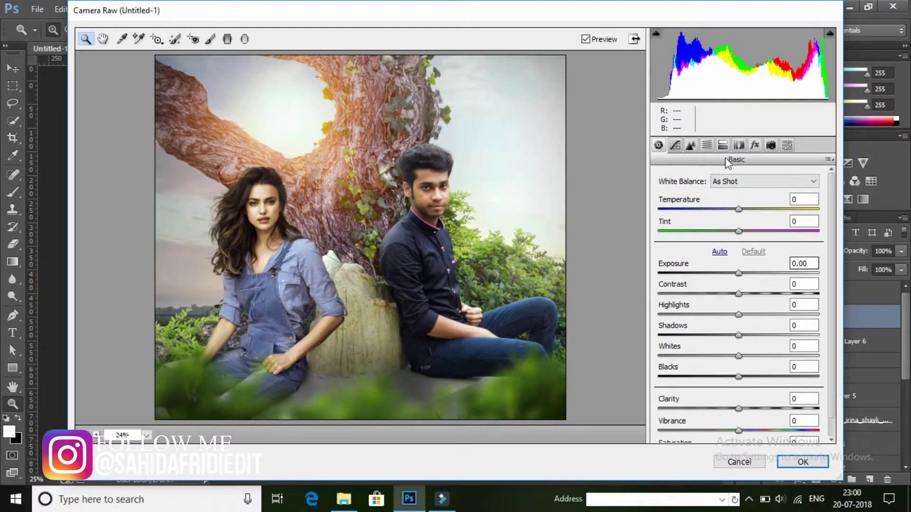
left_click(724, 146)
left_click(693, 147)
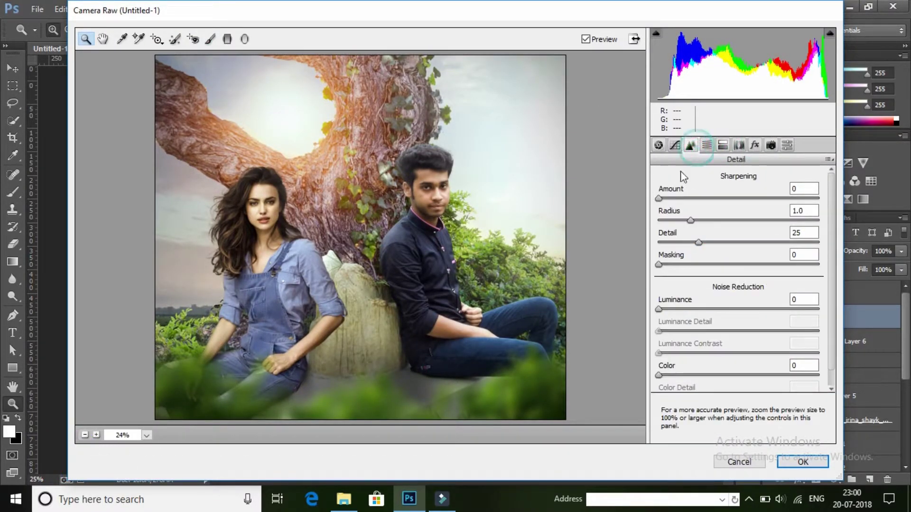
left_click_drag(659, 310, 685, 309)
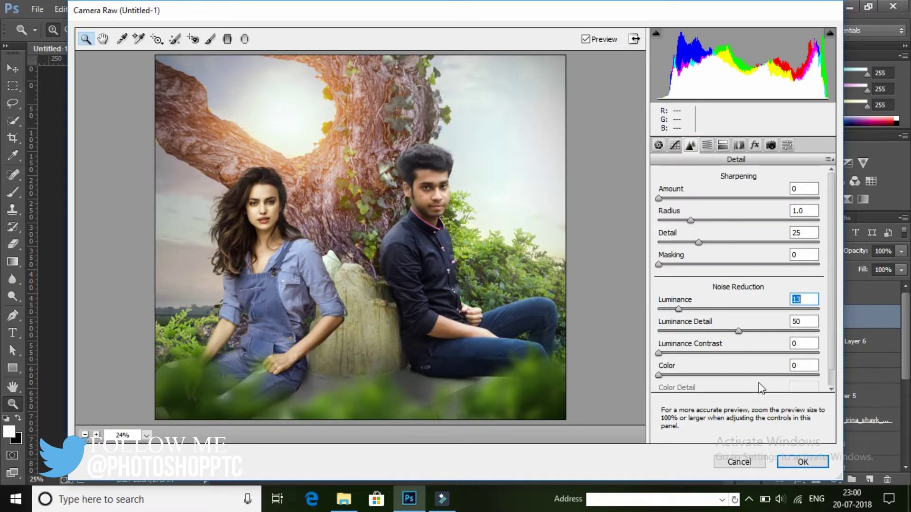
left_click(800, 459)
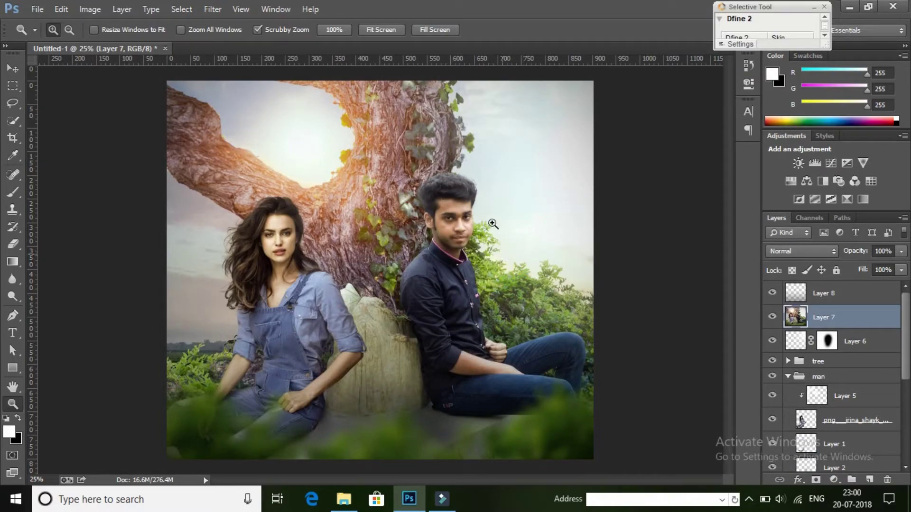
right_click(489, 241)
left_click(560, 334)
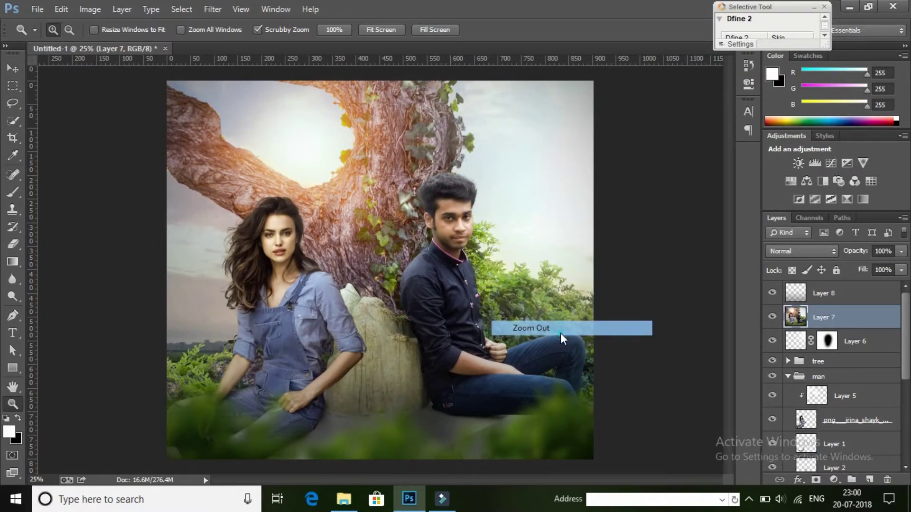
left_click(579, 362)
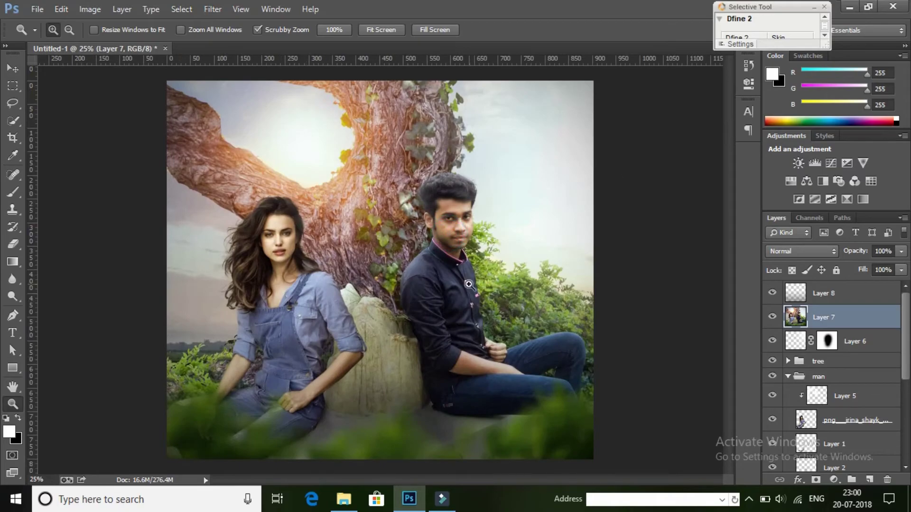